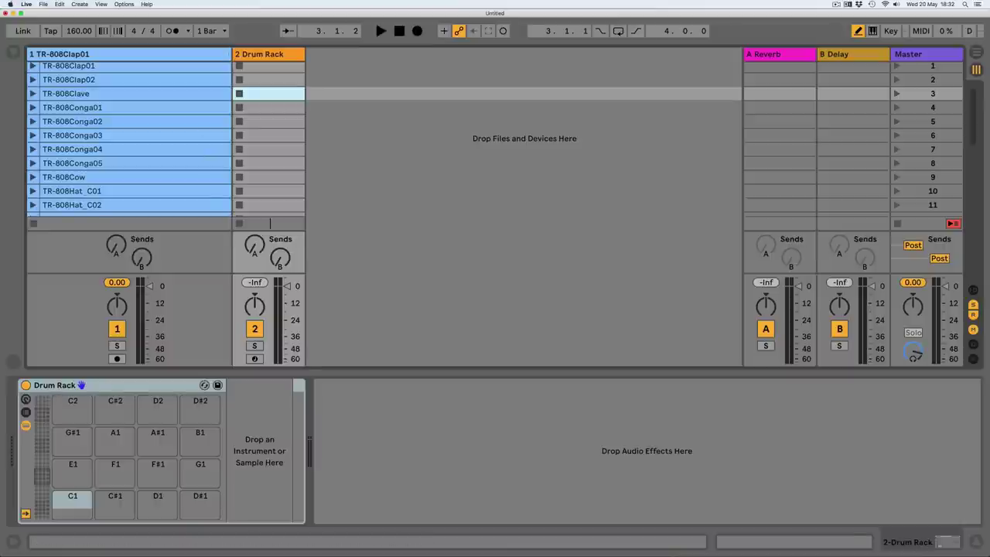
click(155, 55)
mouse_move(231, 55)
mouse_down()
mouse_move(115, 55)
mouse_move(232, 55)
mouse_up()
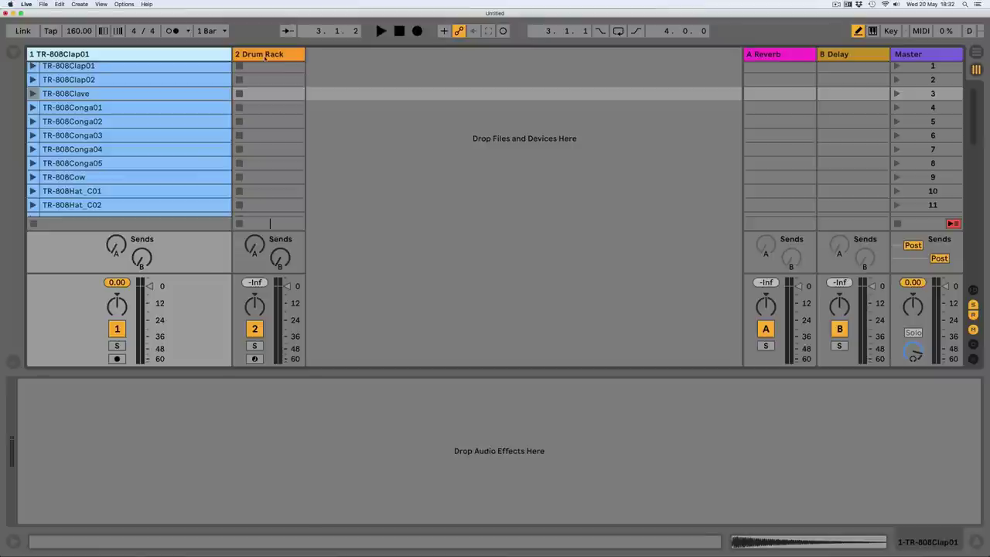
click(265, 57)
Audition the TR-808 sample clips one after another from TR-808Clap01 down to TR-808Hat_C01, then stop playback.
scroll(123, 70, up, 1)
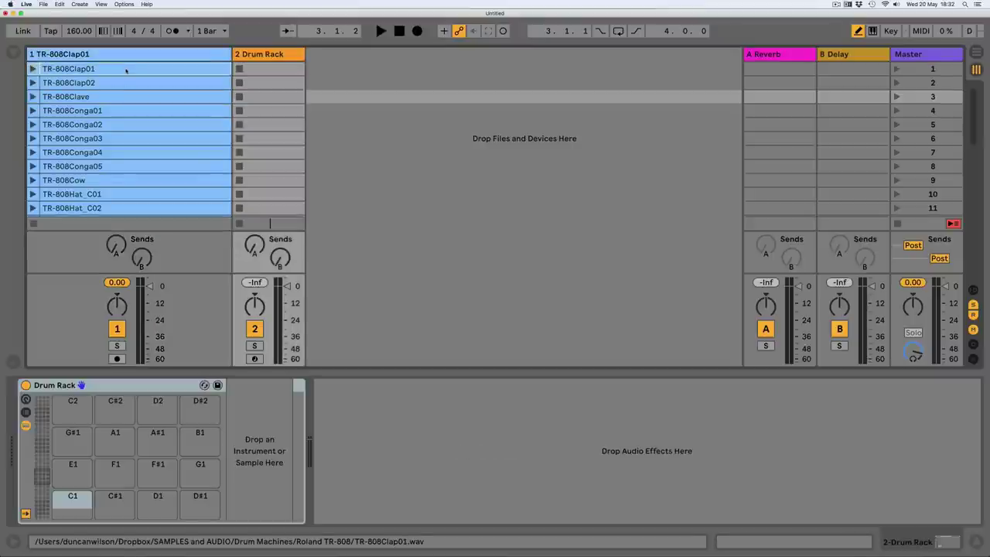
click(126, 70)
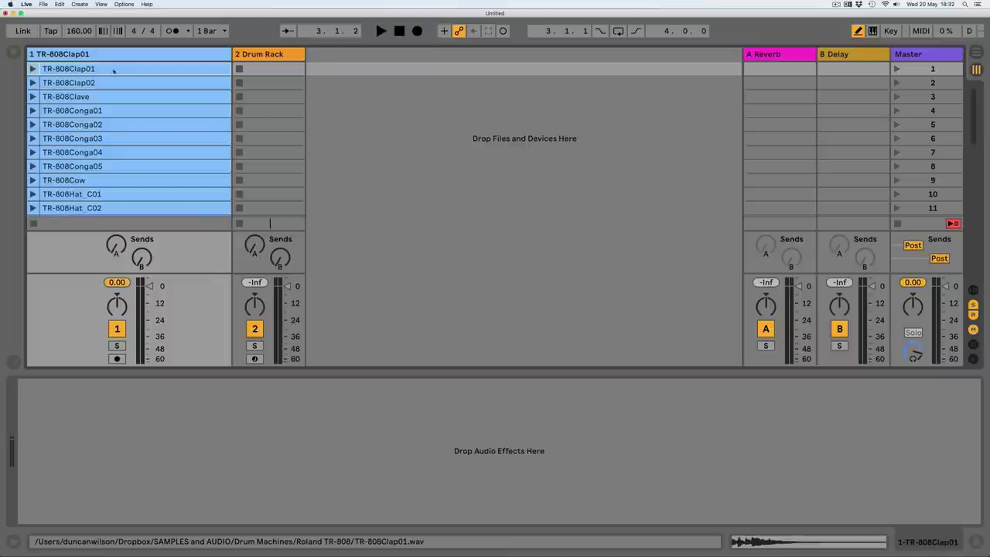
key(Return)
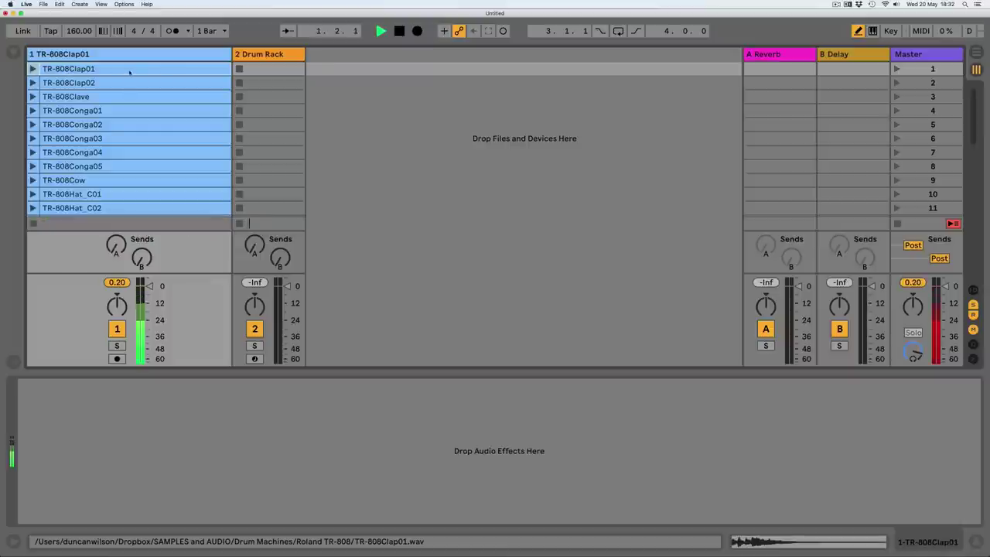
key(Down)
key(Return)
key(Down)
key(Return)
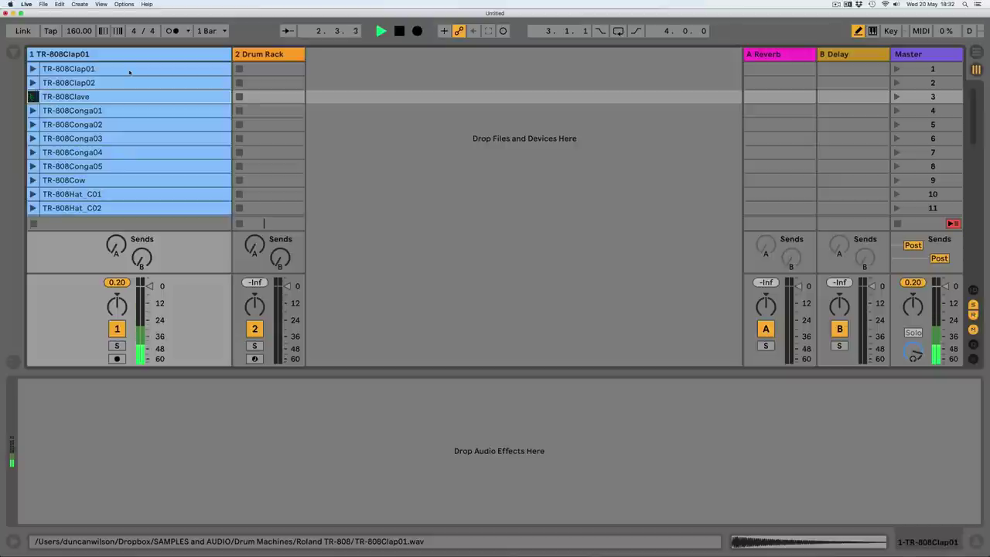
key(Down)
key(Return)
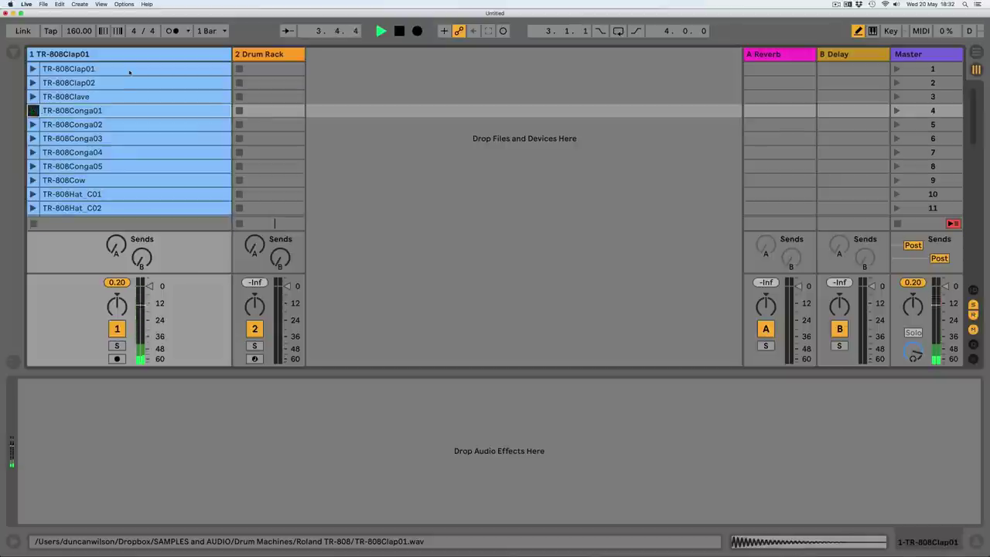
key(Down)
key(Return)
key(Down)
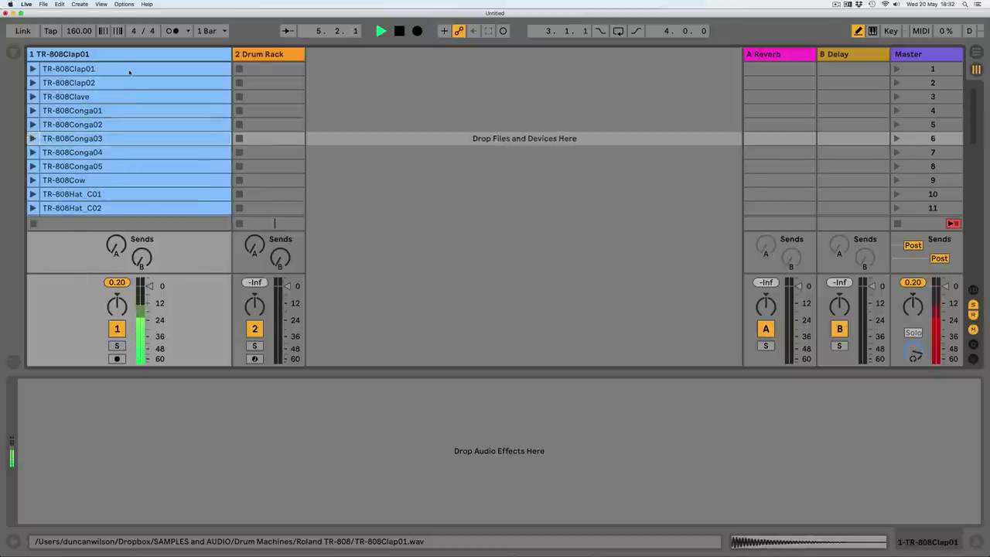
key(Return)
key(Down)
key(Return)
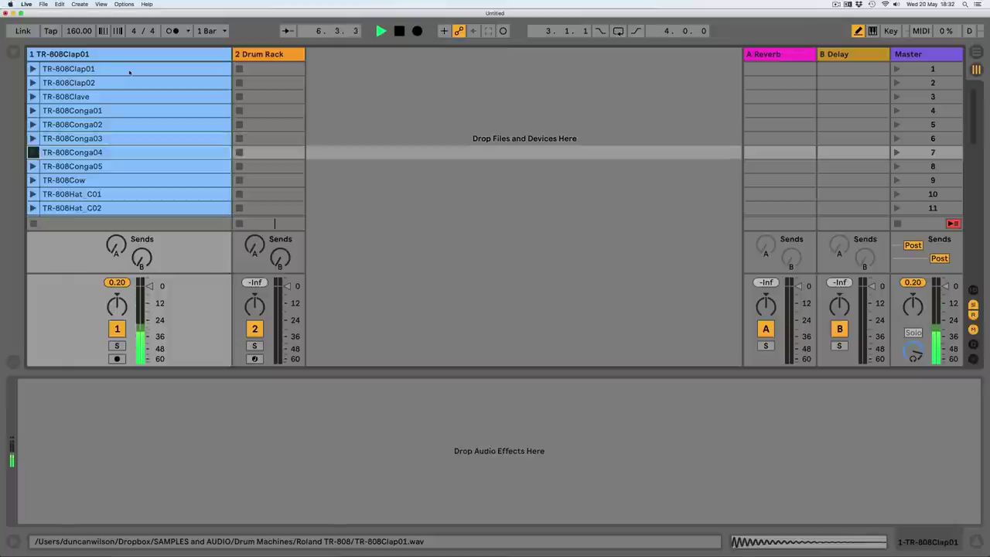
key(Down)
key(Return)
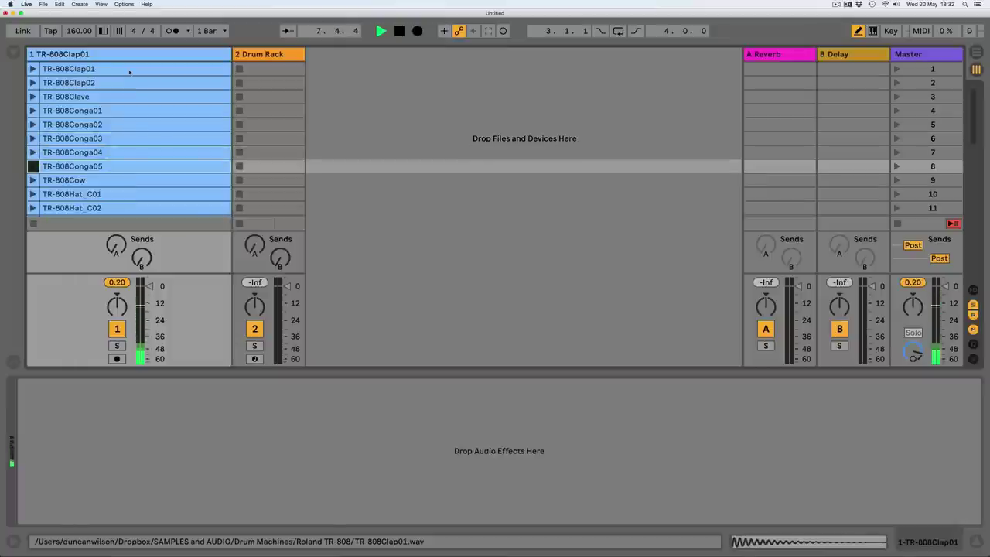
key(Down)
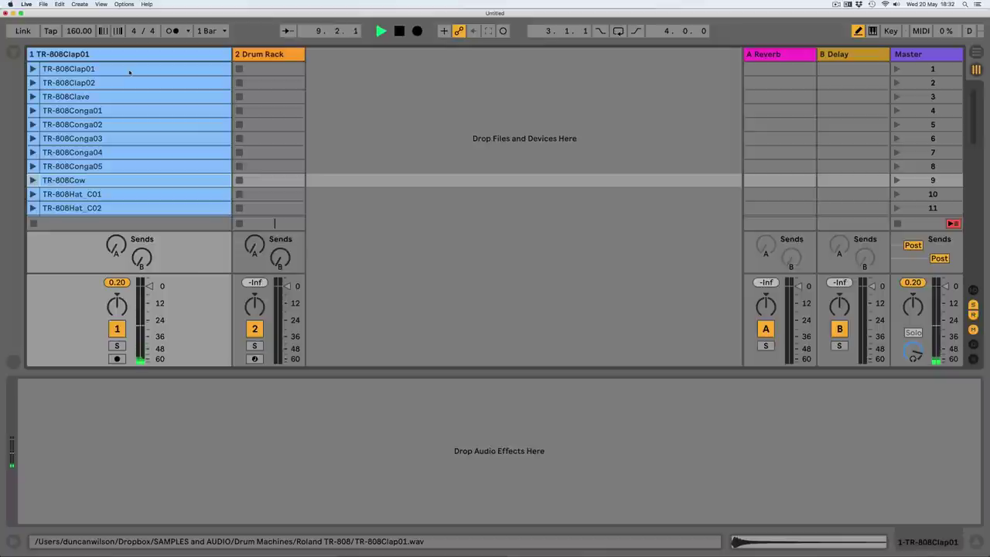
key(Return)
key(Down)
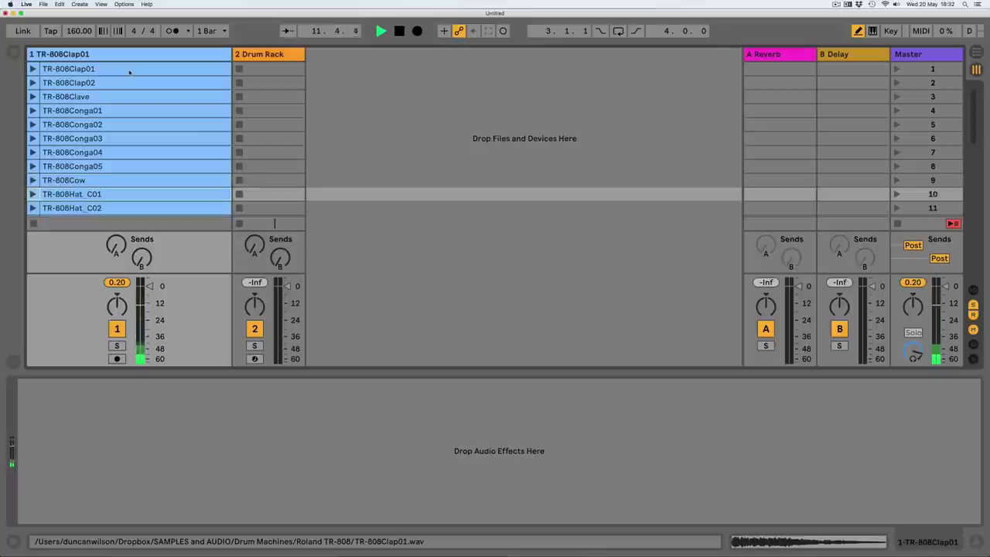
key(space)
Load a Sampler instrument onto the C1 pad of the Drum Rack.
click(253, 56)
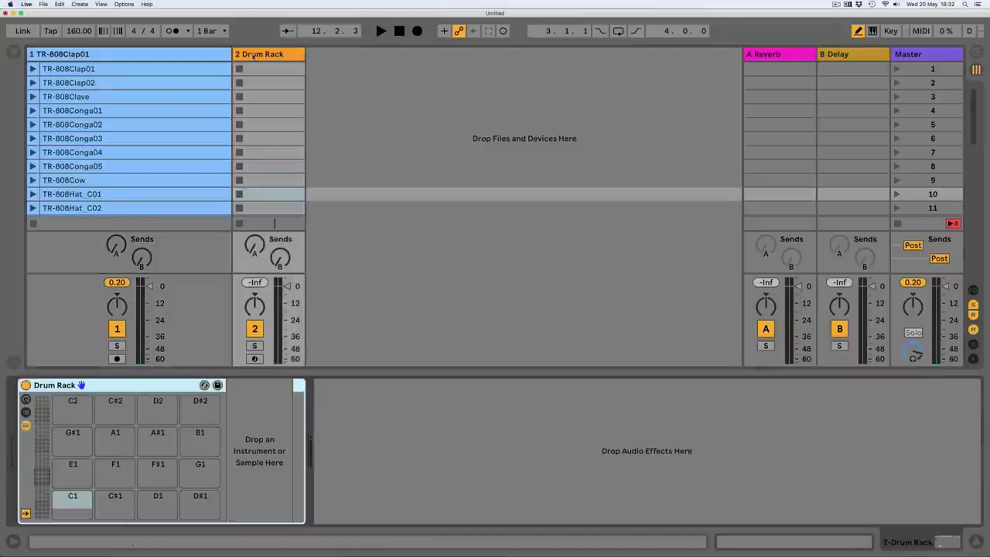
click(15, 54)
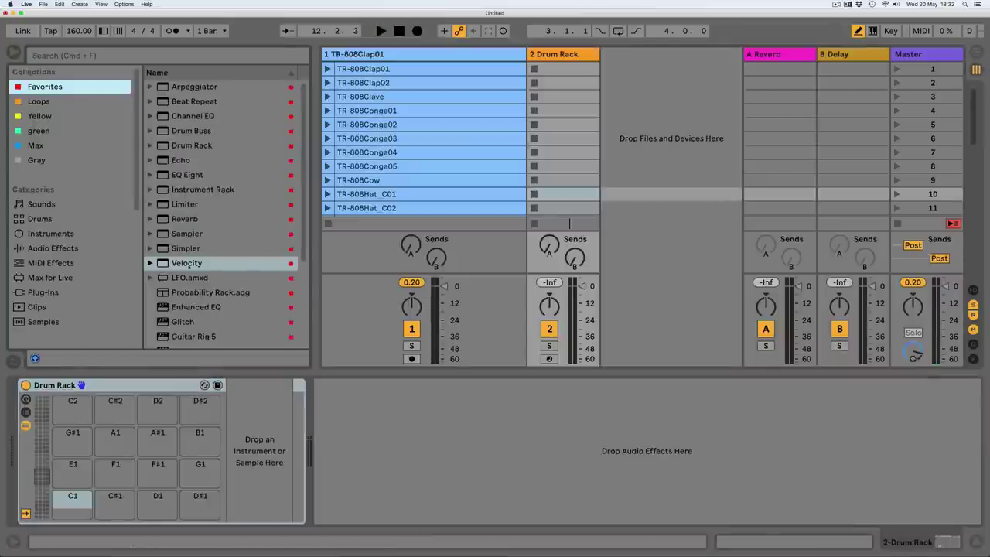
drag(164, 235, 69, 498)
Load all the kick clips, TR-808Kick01 through TR-808Kick16, together into the Sampler on the C1 pad.
scroll(379, 180, down, 7)
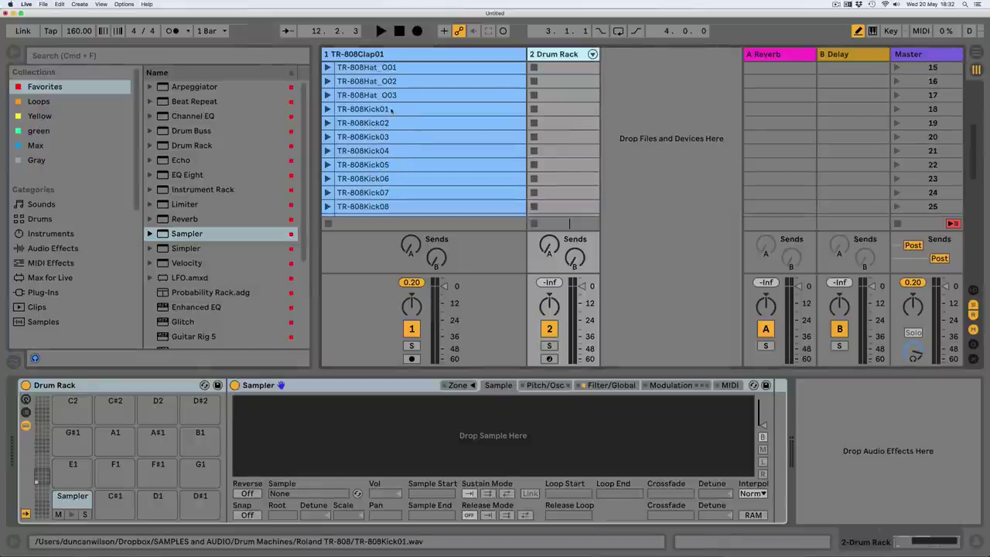
click(384, 124)
scroll(386, 128, down, 8)
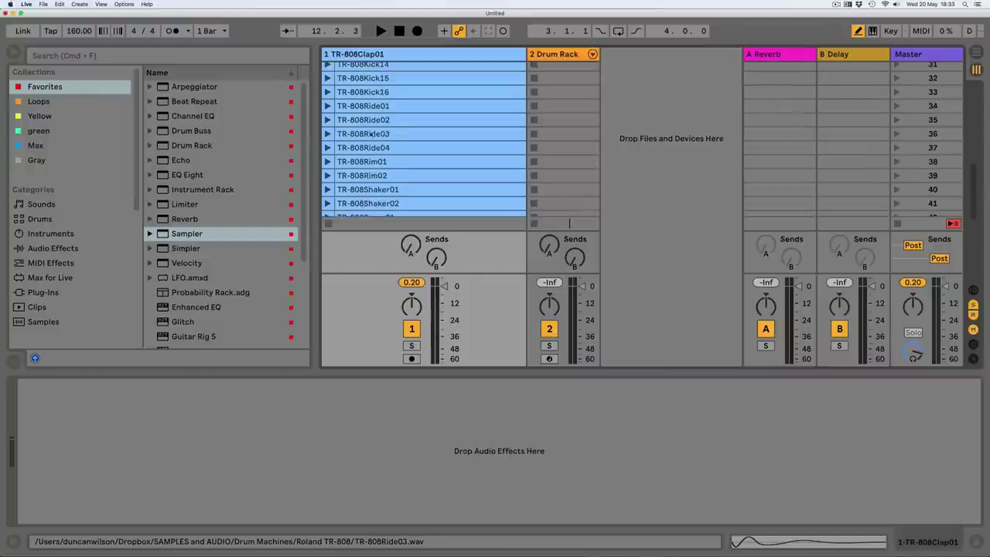
scroll(372, 120, up, 1)
shift+click(362, 108)
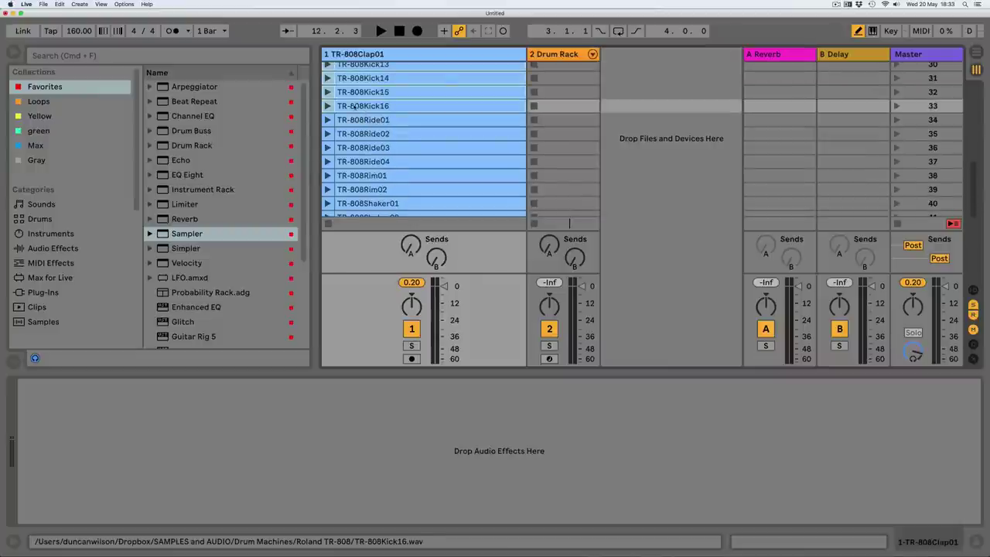
drag(354, 107, 133, 435)
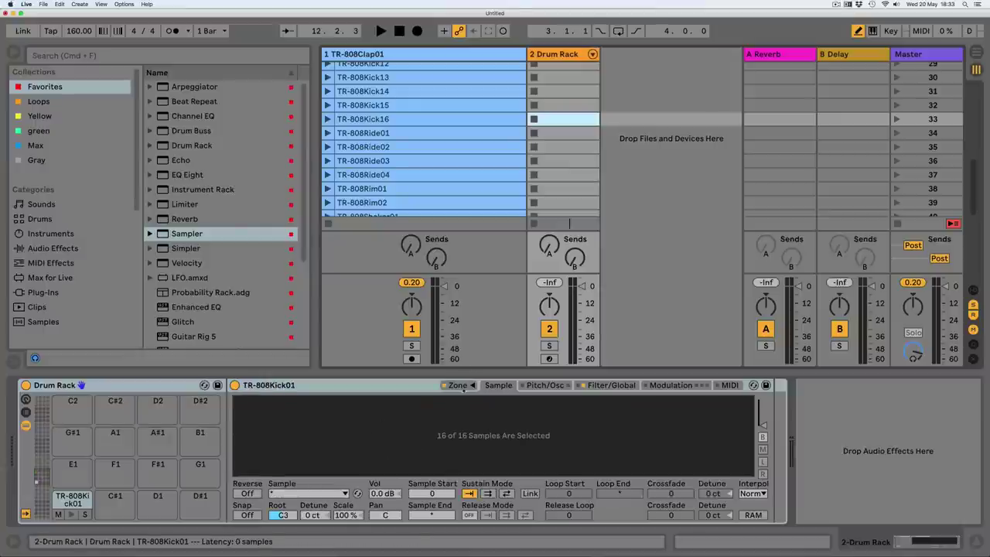
Show the Sampler's velocity zones and distribute the ranges of all kick samples equally.
click(462, 386)
click(541, 141)
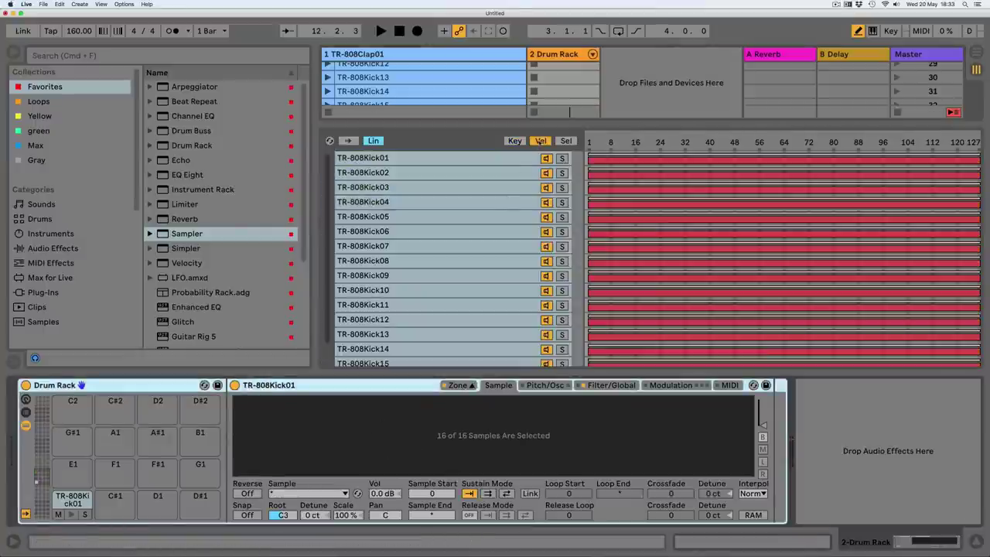
right_click(484, 202)
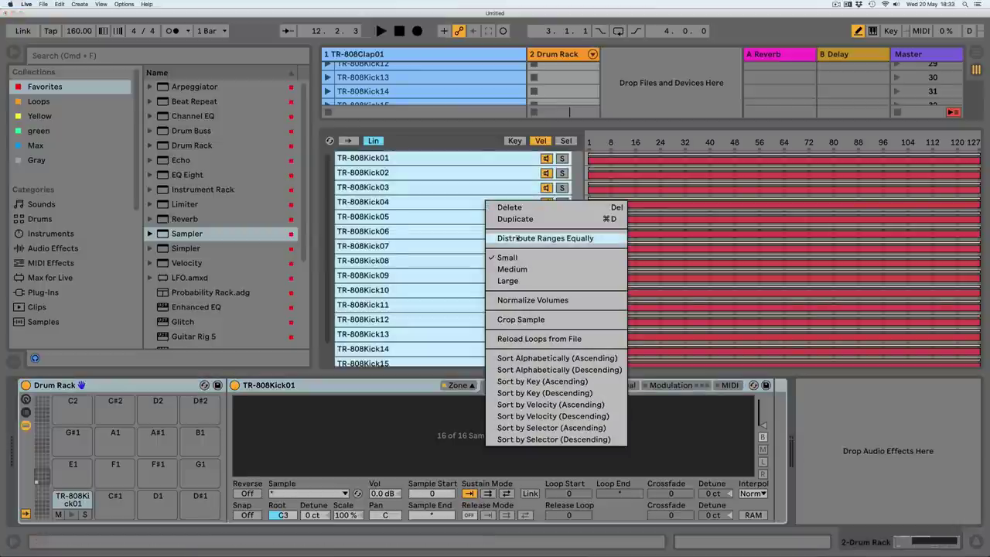
click(518, 238)
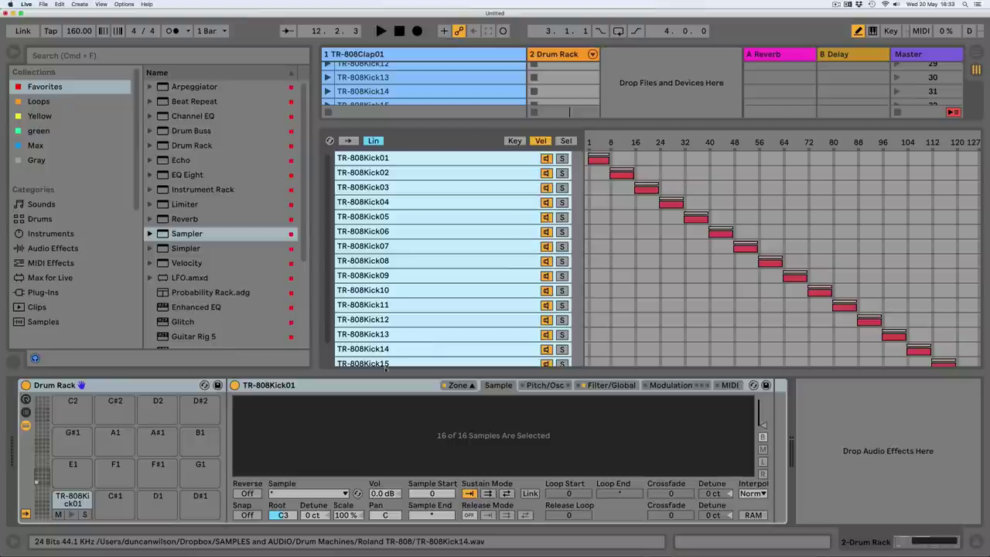
Shrink the zone editor and step through the kick samples from TR-808Kick01 to TR-808Kick16 and back up, examining their waveforms.
drag(427, 123, 425, 280)
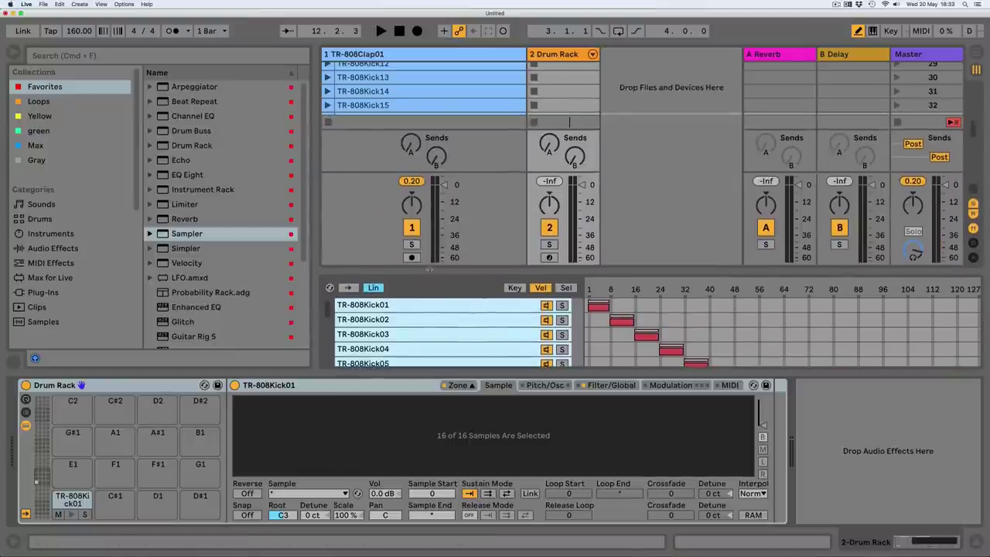
click(484, 305)
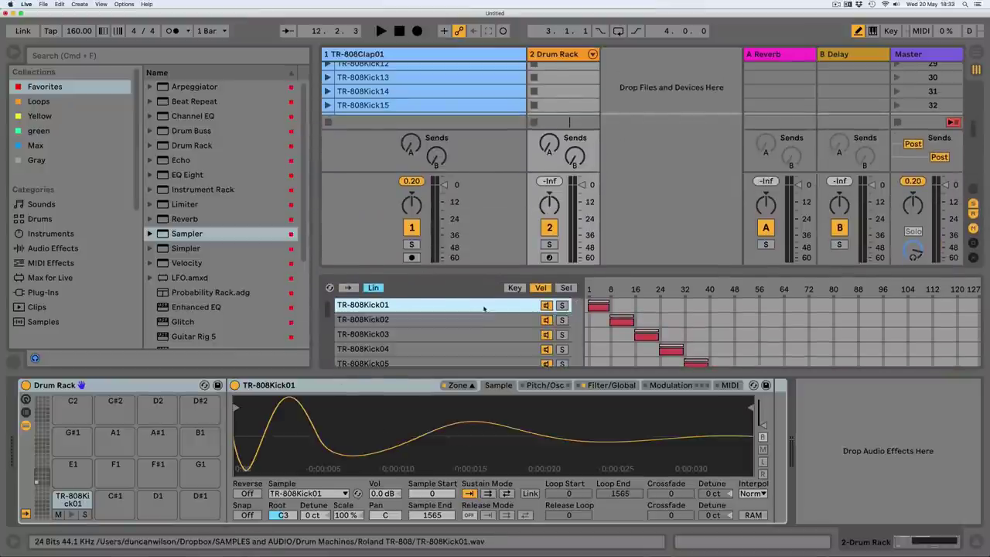
key(Down)
key(Down)
key(Down)
key(Down)
key(Down)
key(Down)
key(Down)
key(Down)
key(Down)
key(Down)
key(Down)
key(Down)
key(Down)
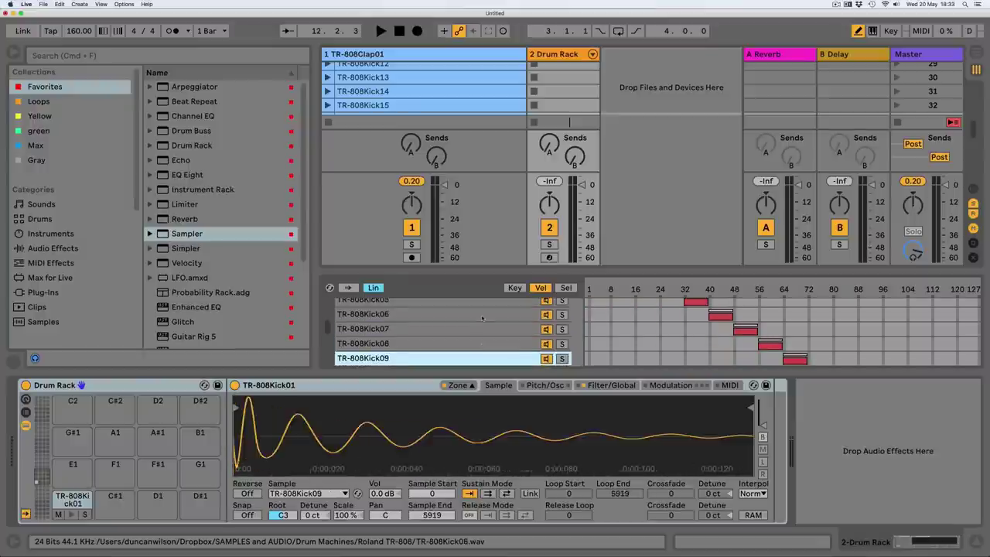
key(Down)
key(Down)
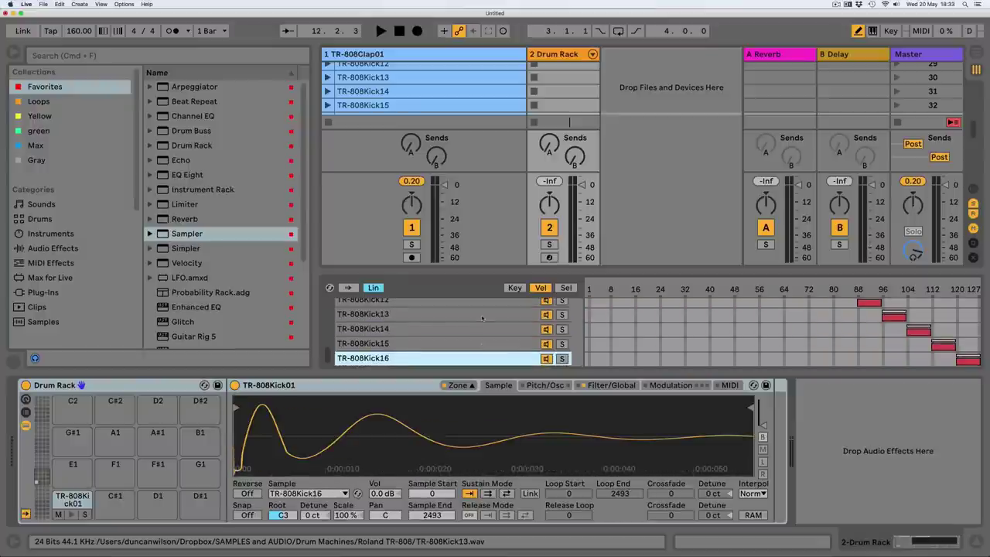
key(Up)
key(Up)
key(Up)
key(Up)
key(Up)
key(Up)
key(Up)
key(Up)
key(Up)
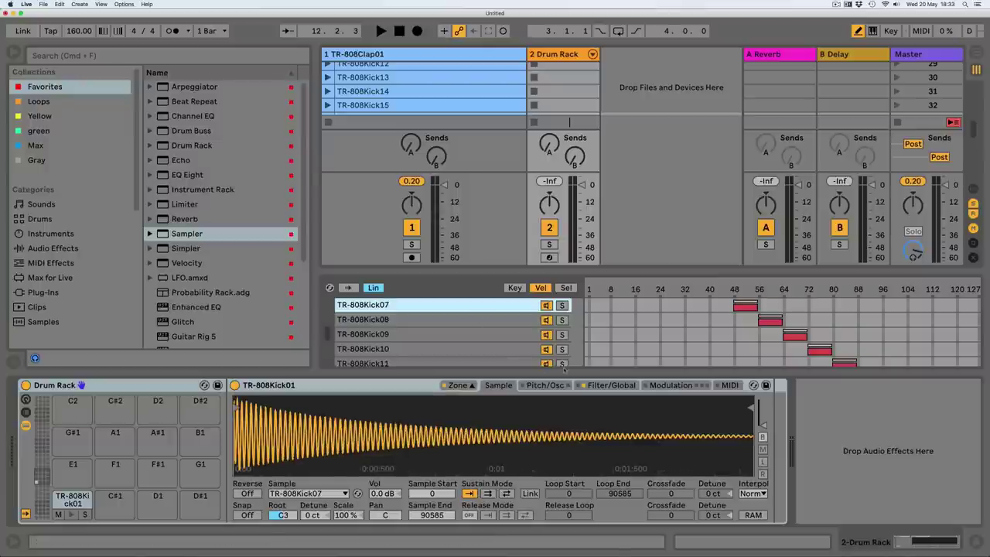
Turn off the filter envelope and the filter in the kick Sampler's Filter/Global settings.
click(611, 384)
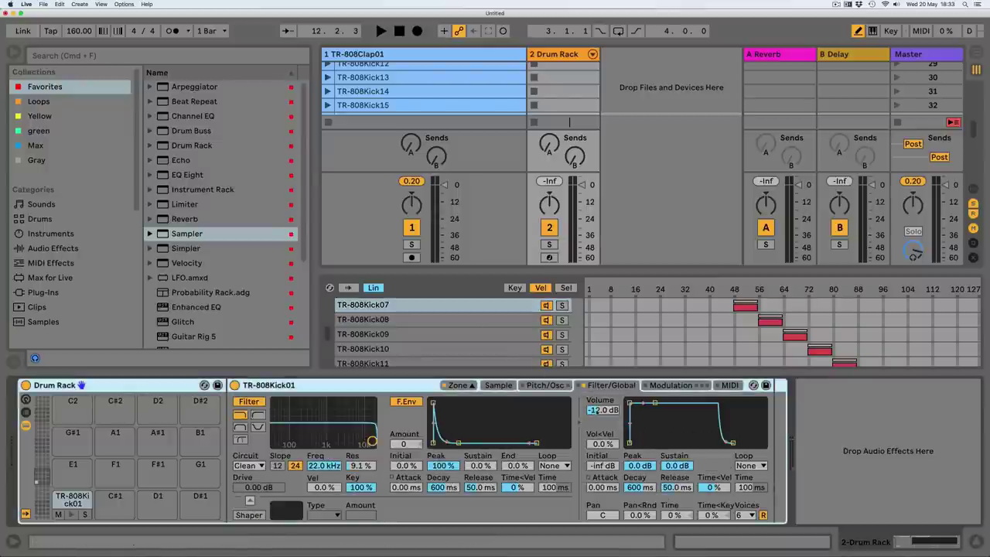
click(596, 410)
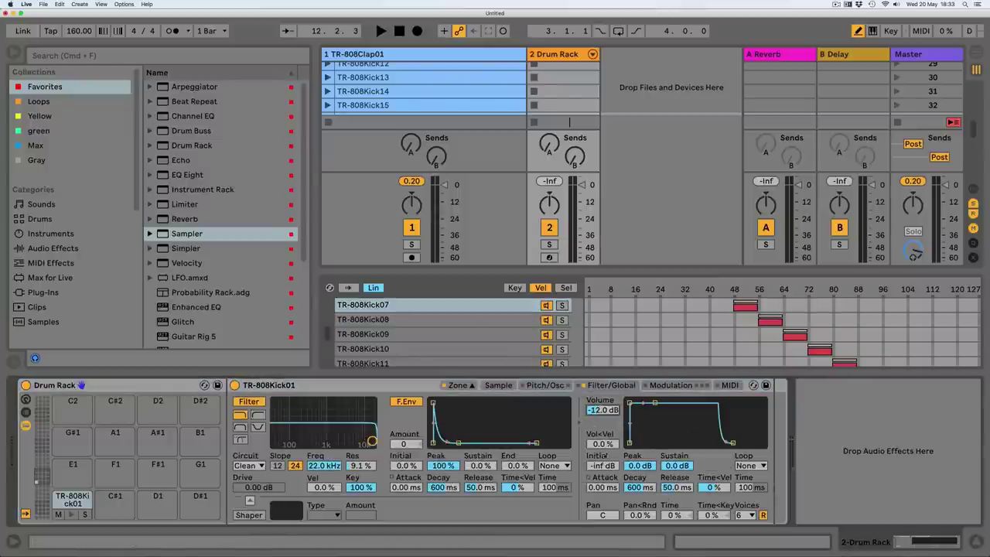
click(406, 401)
click(249, 401)
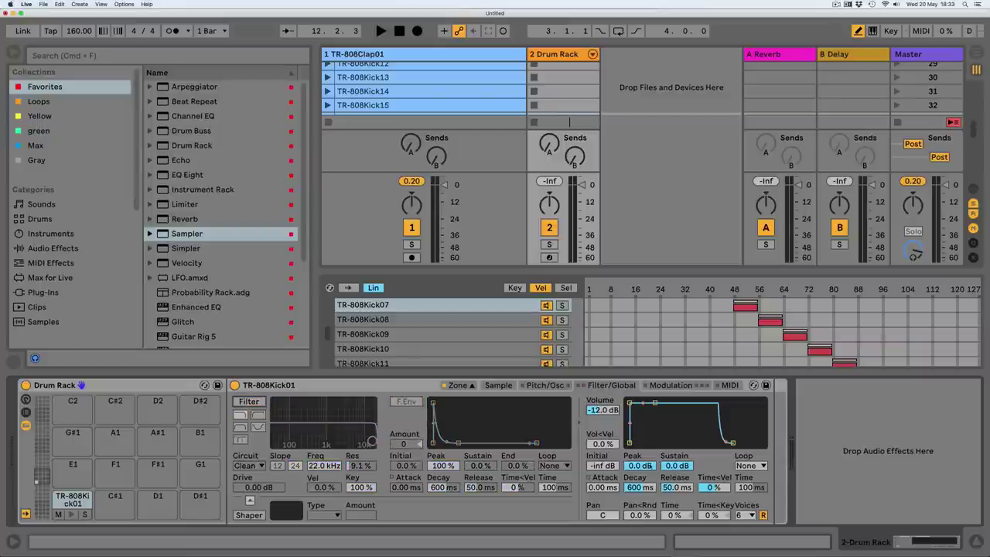
Set the kick Sampler's volume envelope decay and release to 60.0 s and limit its voices to 1.
drag(642, 489, 642, 418)
drag(667, 488, 667, 422)
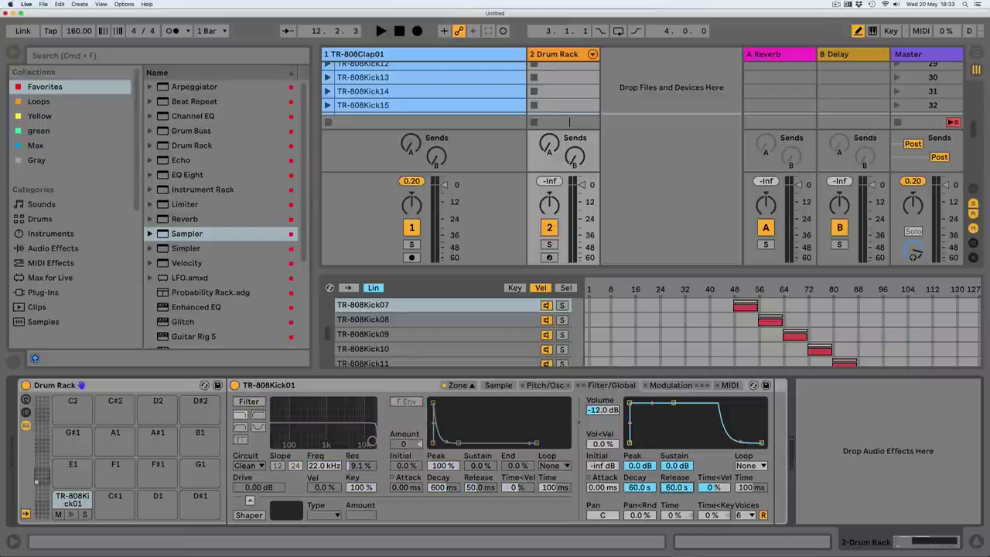
click(741, 515)
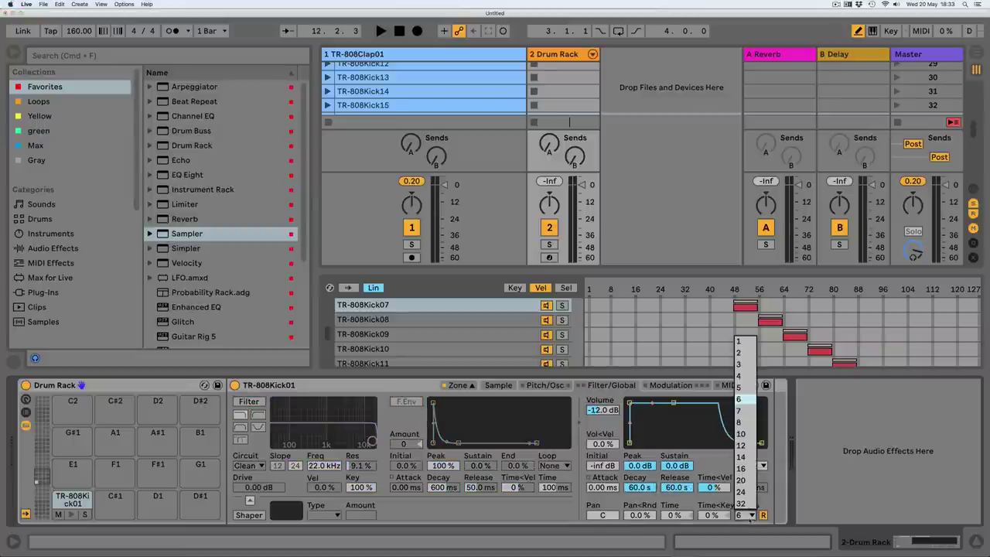
click(745, 341)
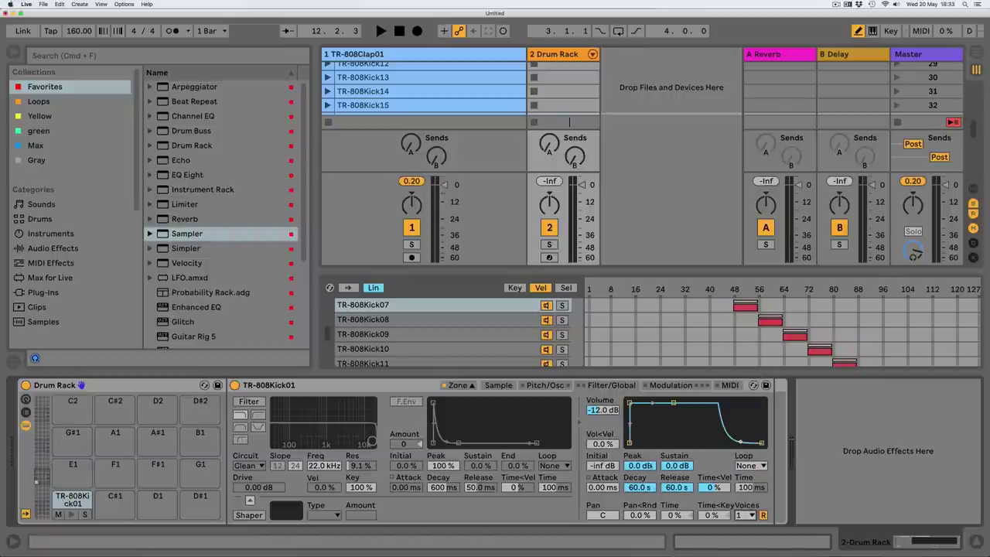
Lower the kick Sampler's volume envelope sustain to -inf dB and set its volume to -4 dB.
drag(673, 466, 673, 511)
click(672, 487)
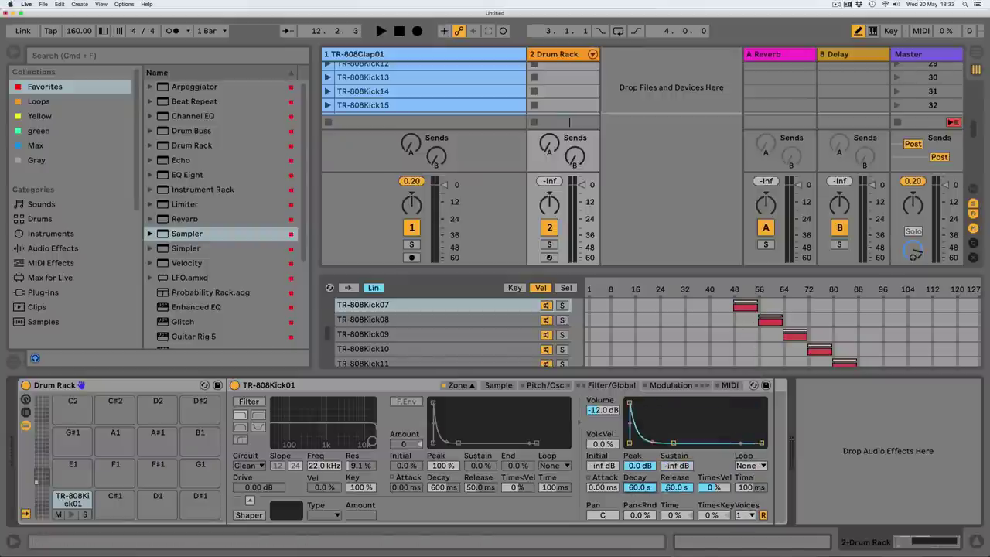
drag(597, 410, 597, 385)
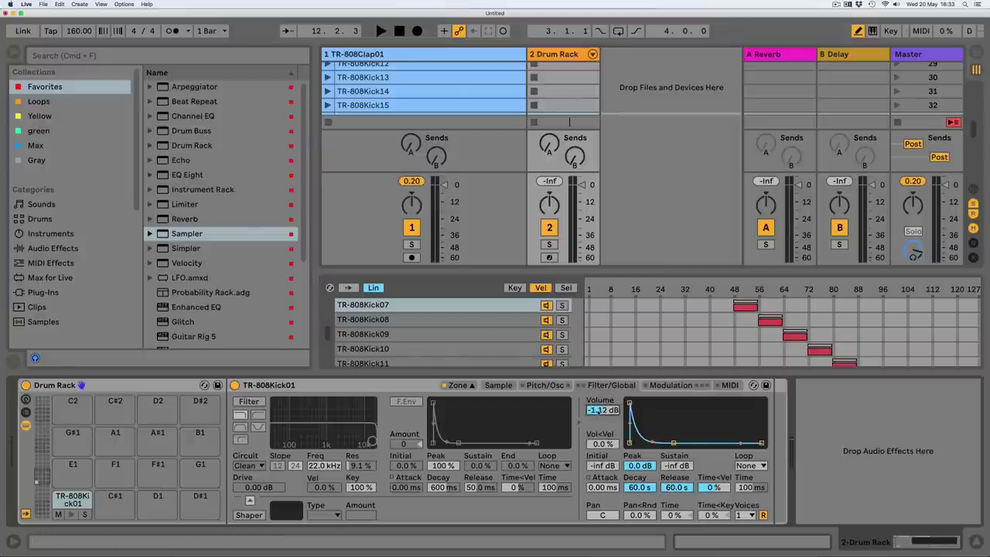
text(-4)
key(Return)
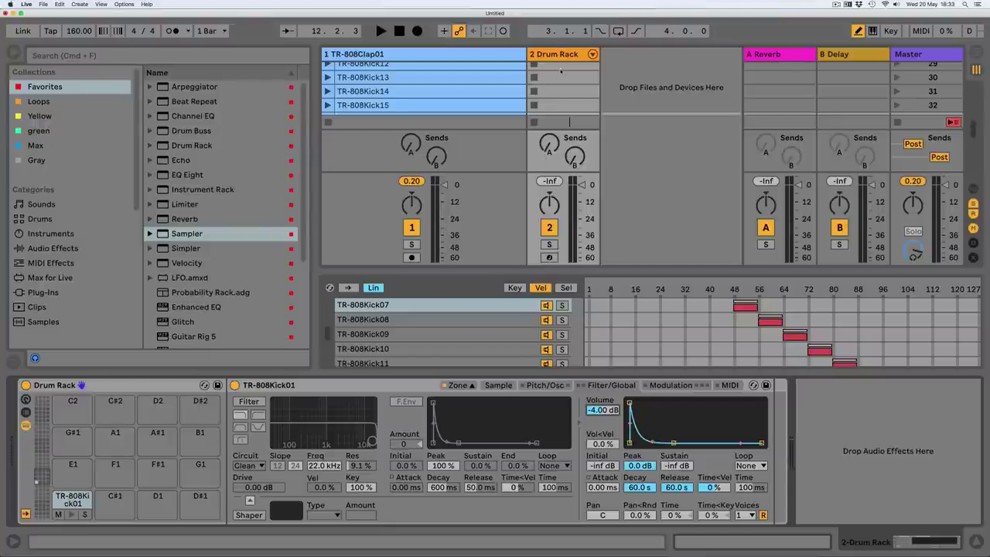
scroll(562, 71, up, 15)
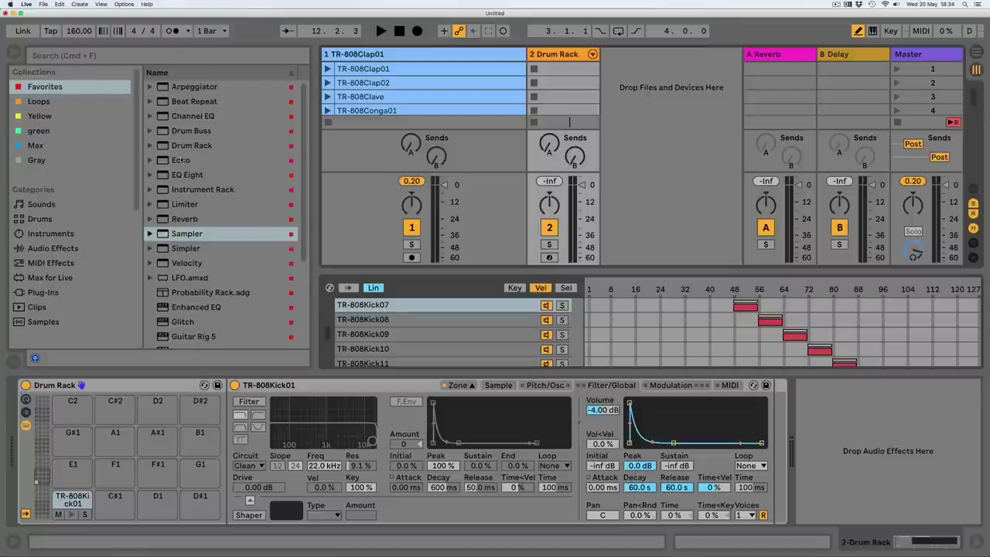
Load the Probability Rack.adg MIDI Effect Rack preset in front of the kick Sampler.
click(155, 189)
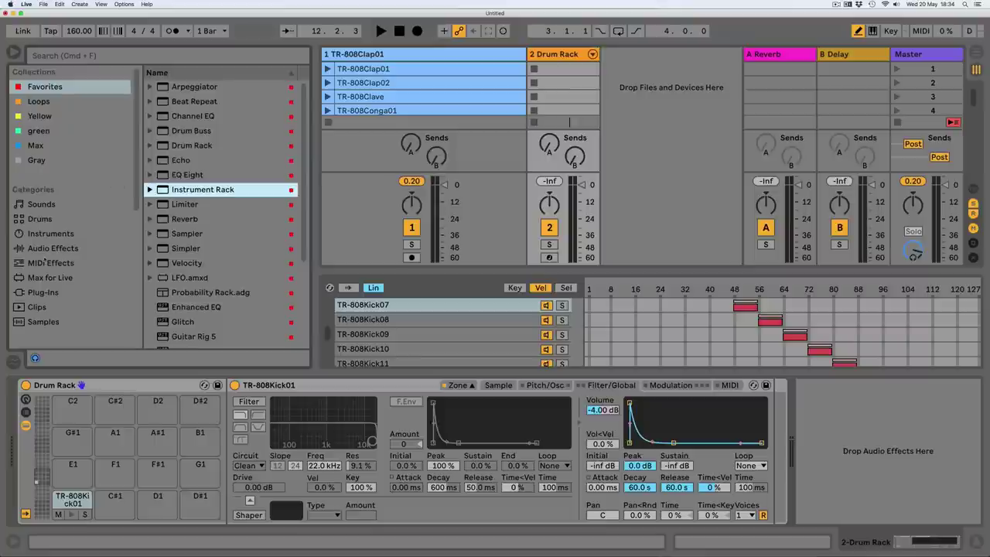
click(151, 191)
click(151, 190)
scroll(153, 191, down, 3)
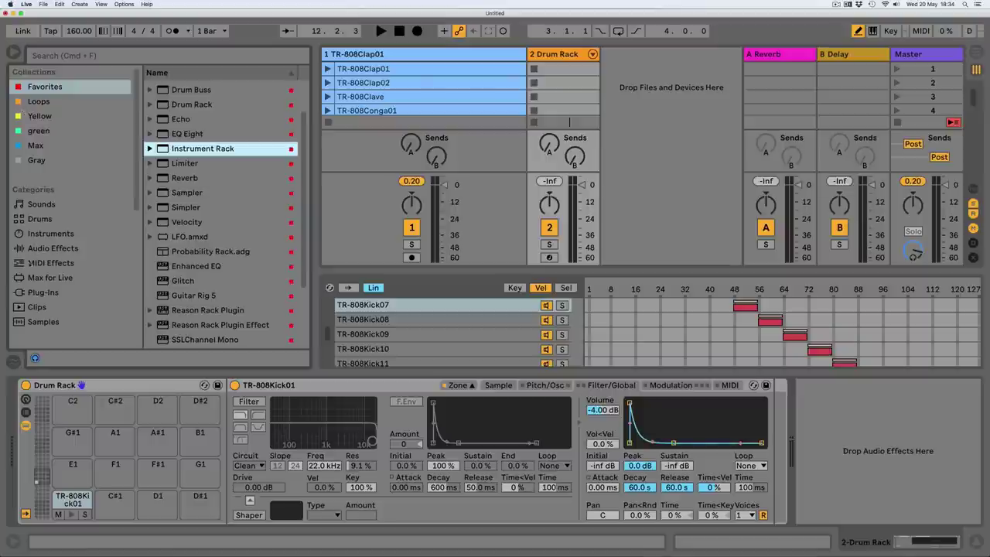
click(35, 262)
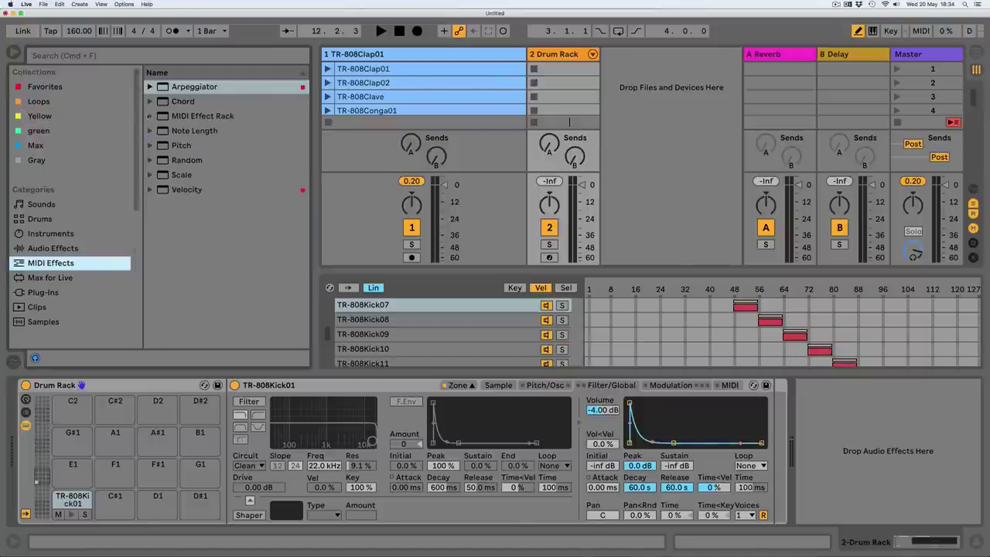
click(150, 116)
drag(176, 176, 246, 410)
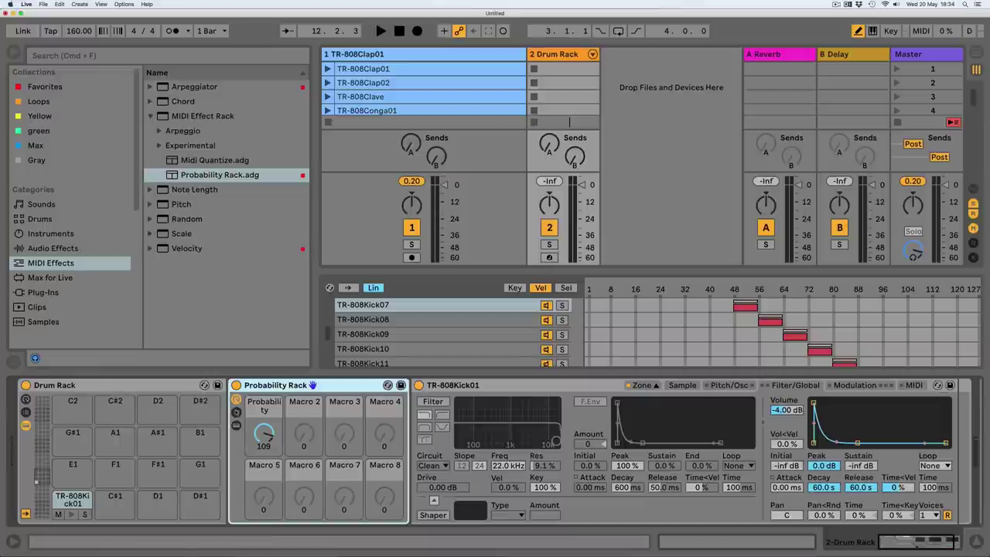
Examine the Probability Rack's chain, its Velocity device and the velocity zones of the nested MIDI Effect Rack, and fold the nested rack.
click(236, 412)
click(498, 422)
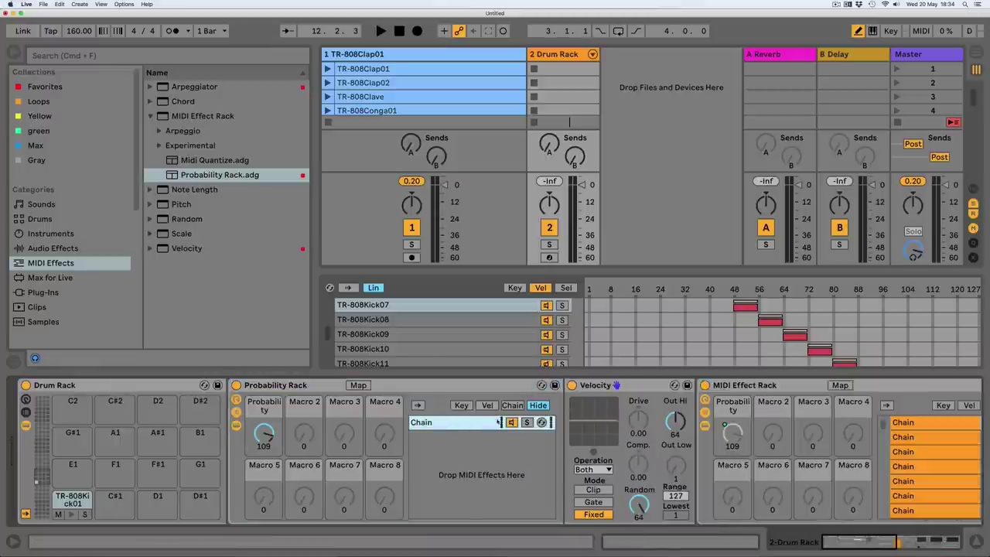
scroll(789, 508, right, 6)
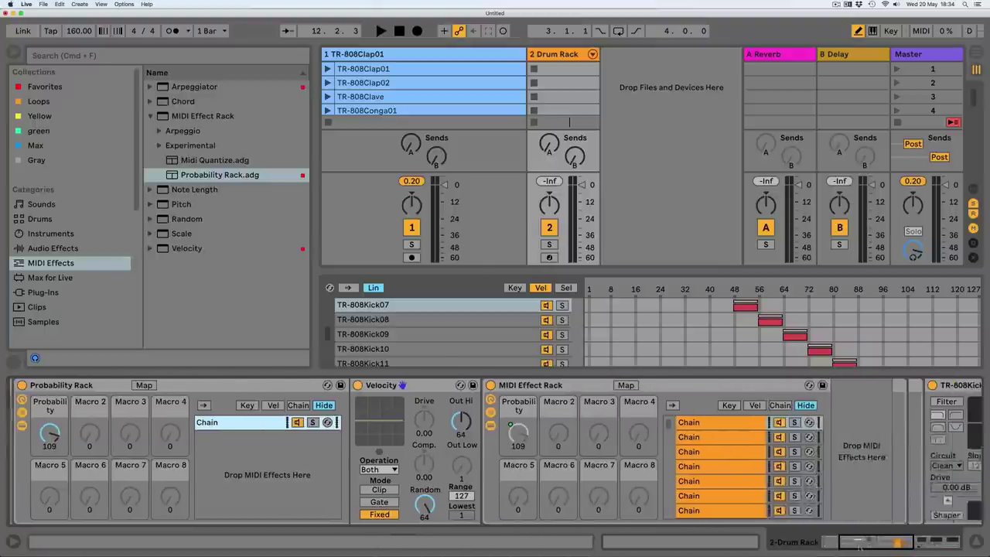
click(536, 406)
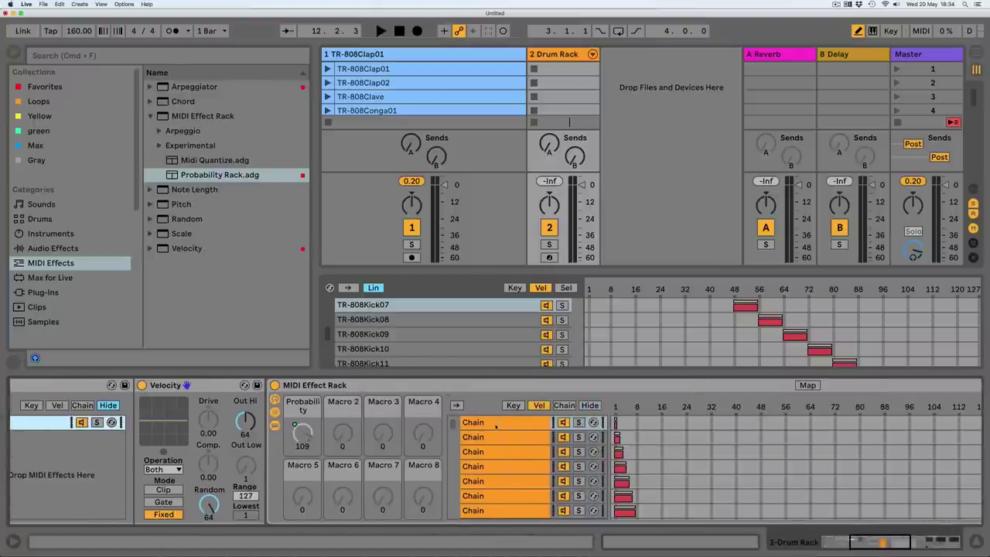
click(500, 424)
scroll(510, 424, down, 10)
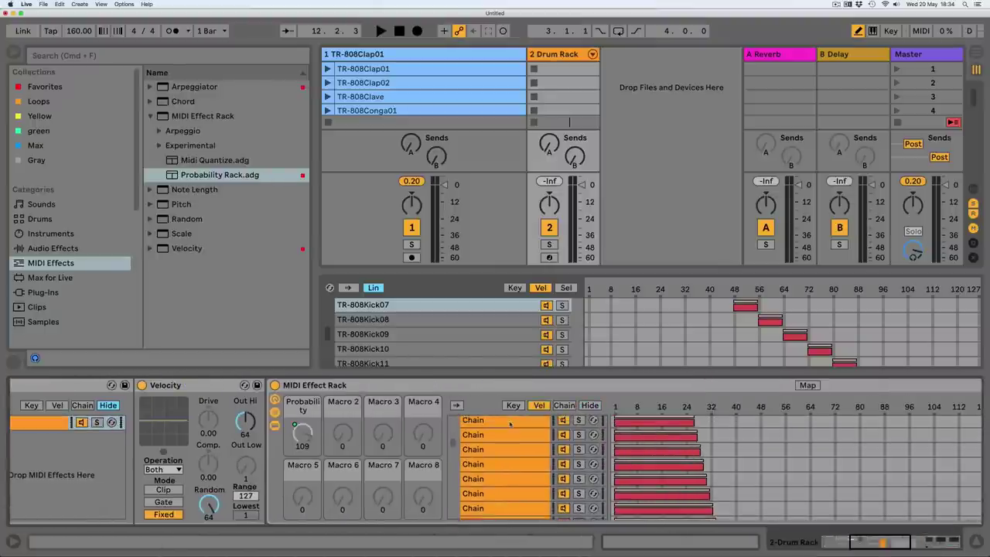
scroll(510, 424, down, 10)
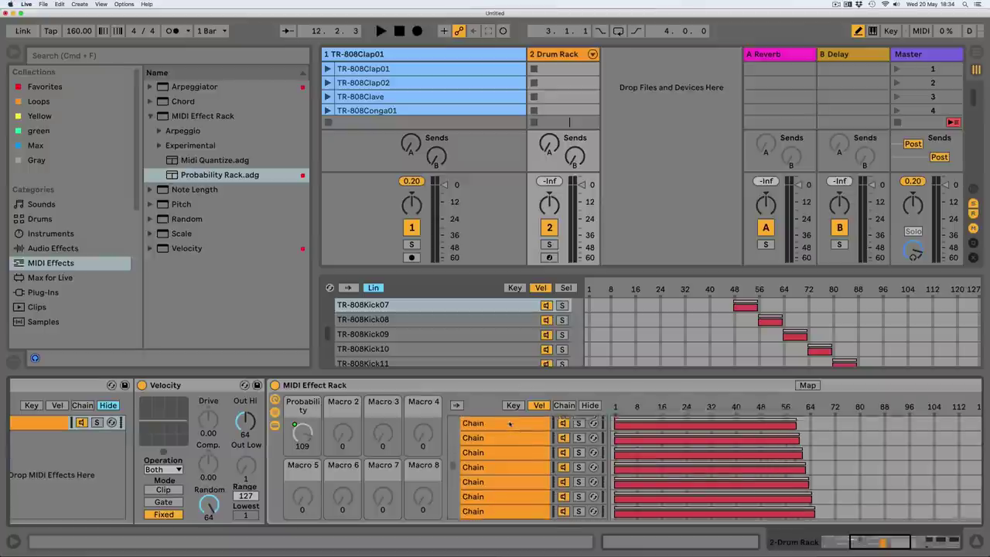
scroll(510, 424, down, 10)
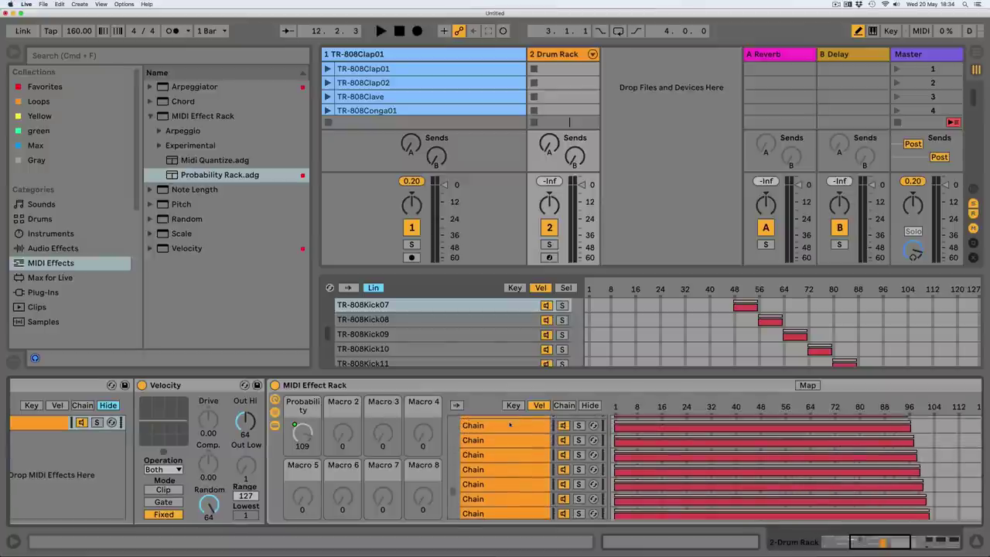
scroll(510, 424, down, 8)
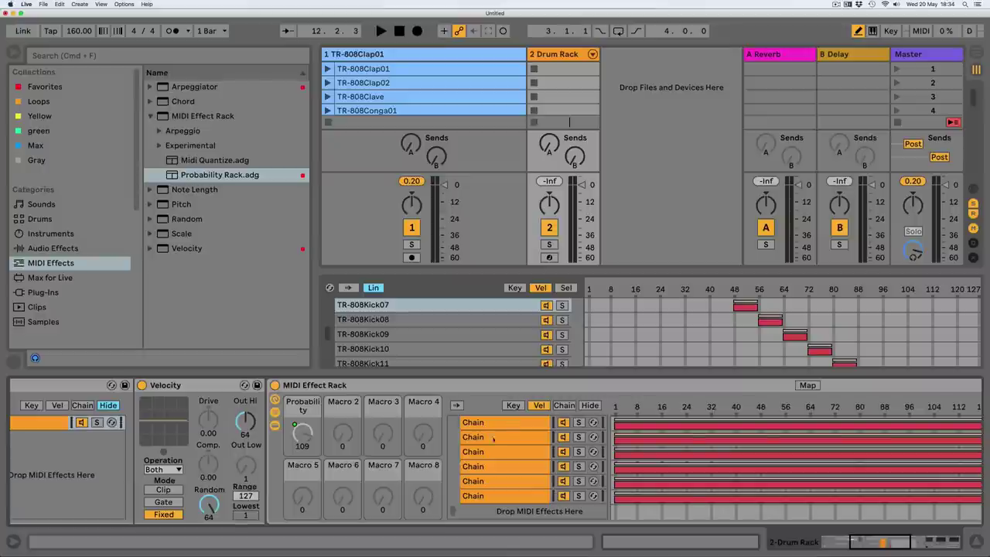
double_click(464, 385)
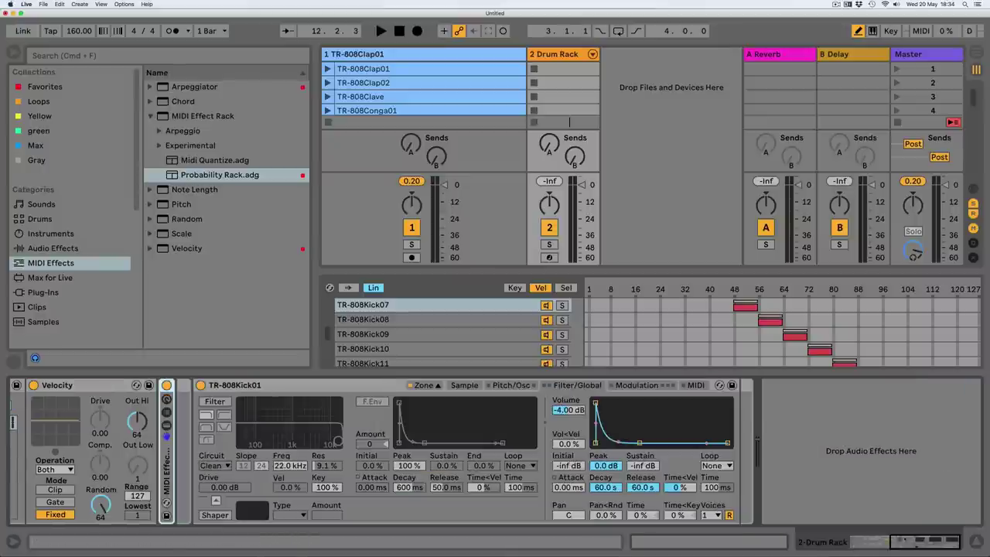
scroll(464, 386, left, 10)
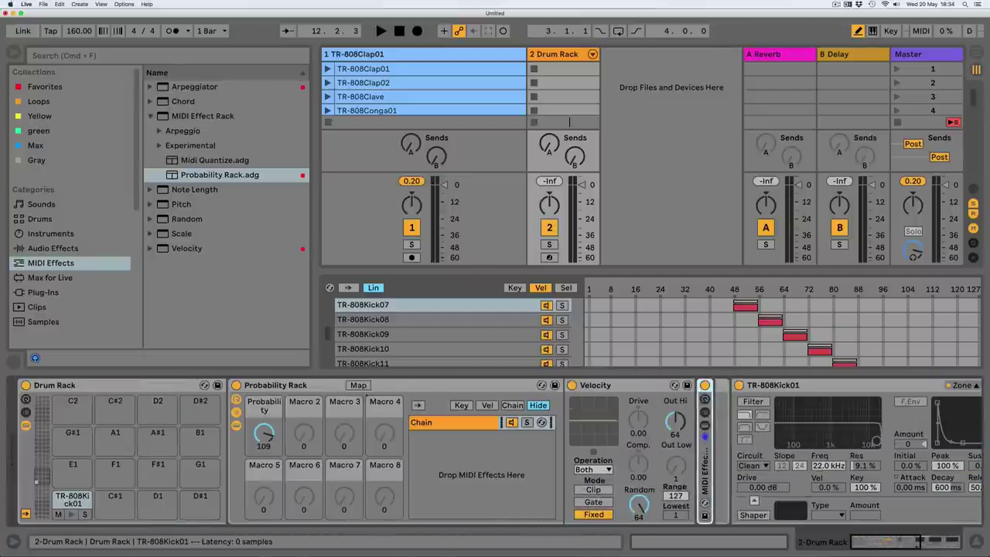
Hide the Probability Rack's chain list and devices and set its Probability macro to 104.
click(236, 424)
click(236, 412)
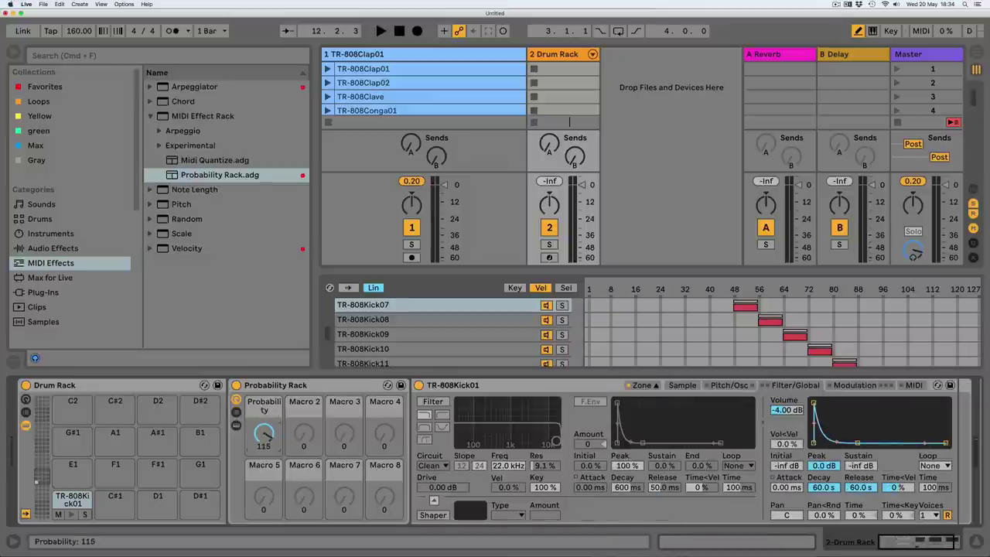
drag(267, 434, 266, 439)
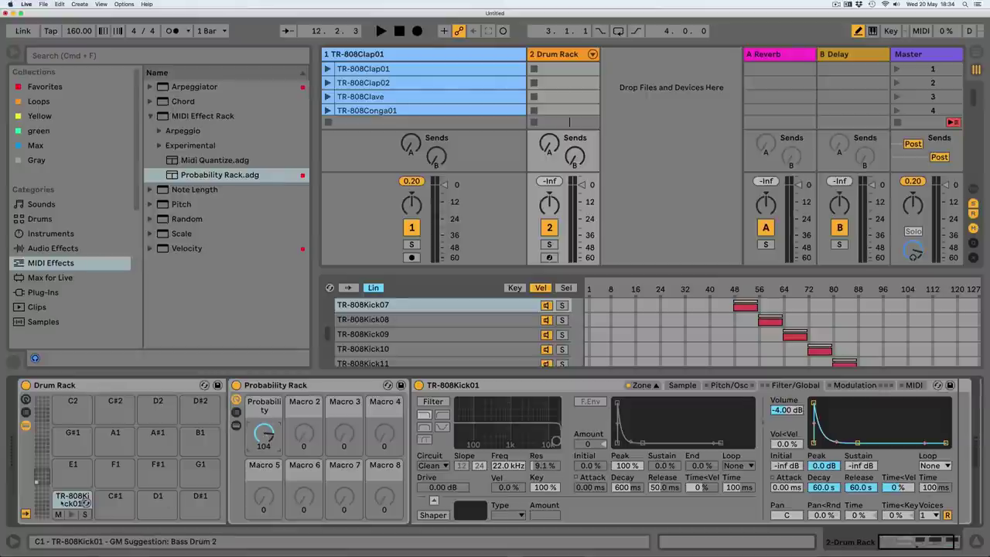
Copy the kick pad from C1 to C#1 and delete all kick samples from the copy's Sampler.
drag(85, 503, 129, 502)
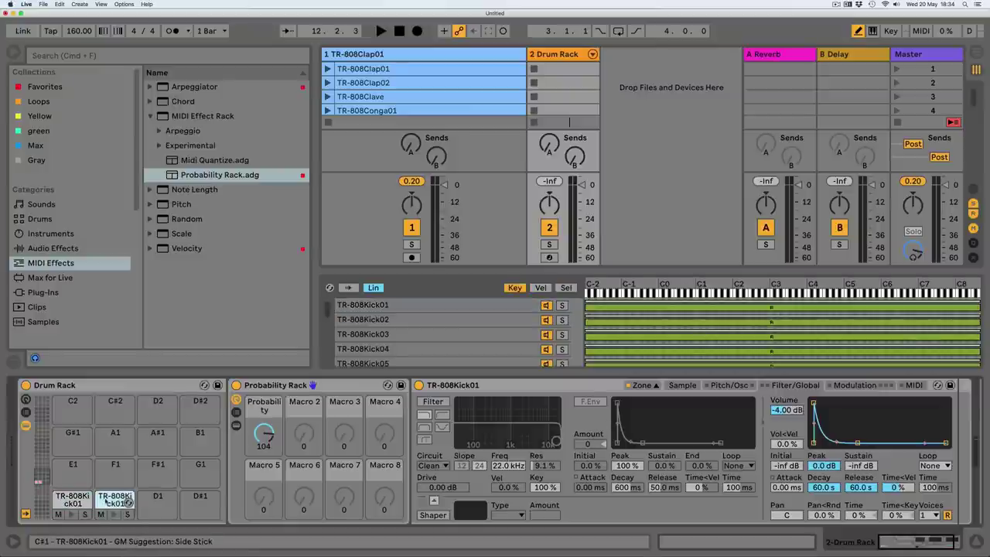
click(406, 325)
key(super+a)
key(Delete)
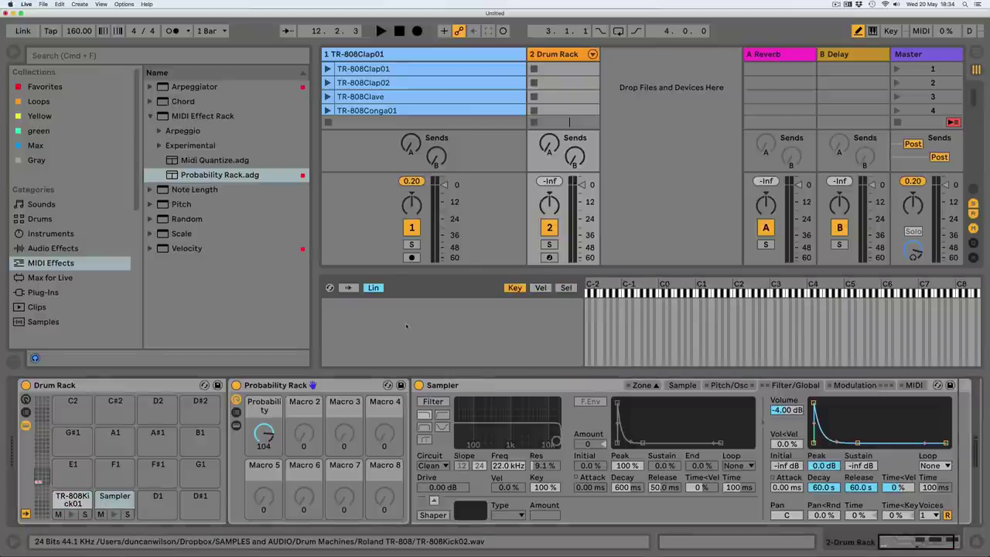
Hide the sends, return tracks and mixer in the Session View.
click(974, 205)
click(974, 214)
click(974, 229)
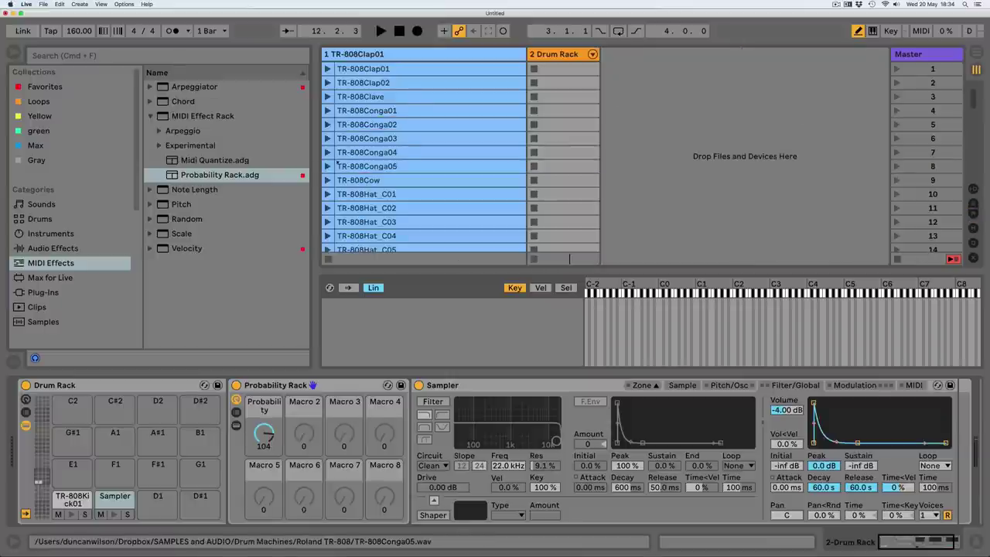
Try to bring the TR-808Snare01 to TR-808Snare16 clips over to the Drum Rack track for the empty Sampler.
scroll(396, 132, down, 12)
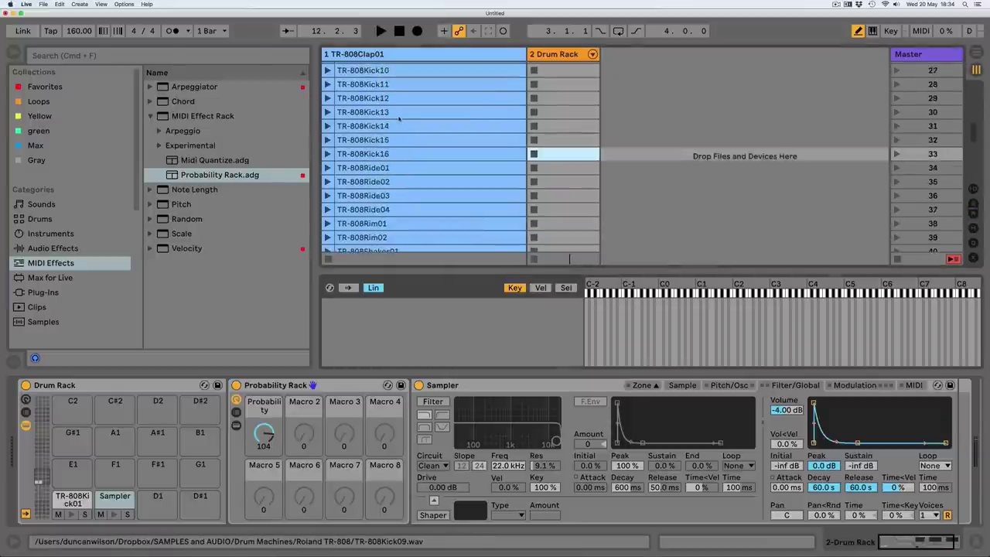
click(394, 189)
scroll(379, 232, down, 3)
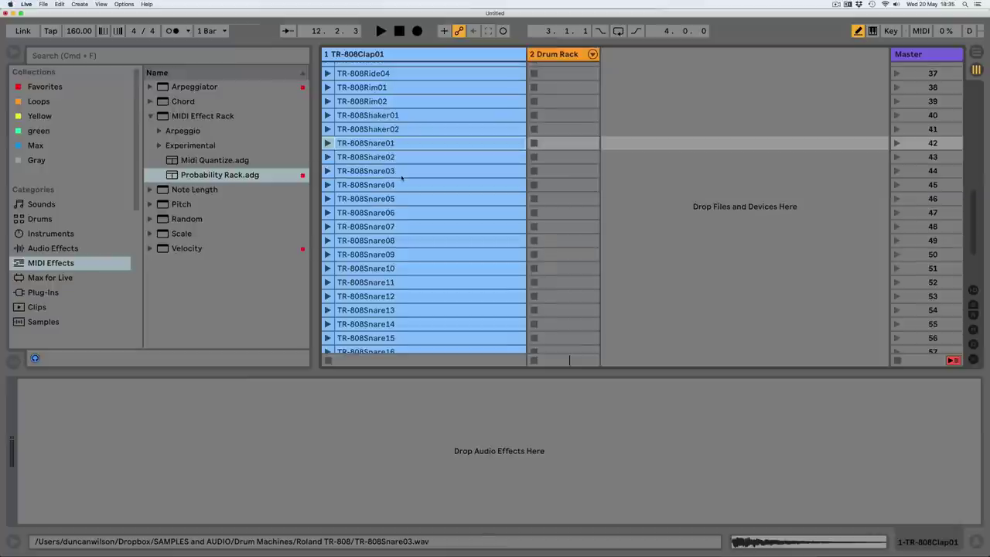
shift+click(368, 282)
scroll(360, 256, up, 1)
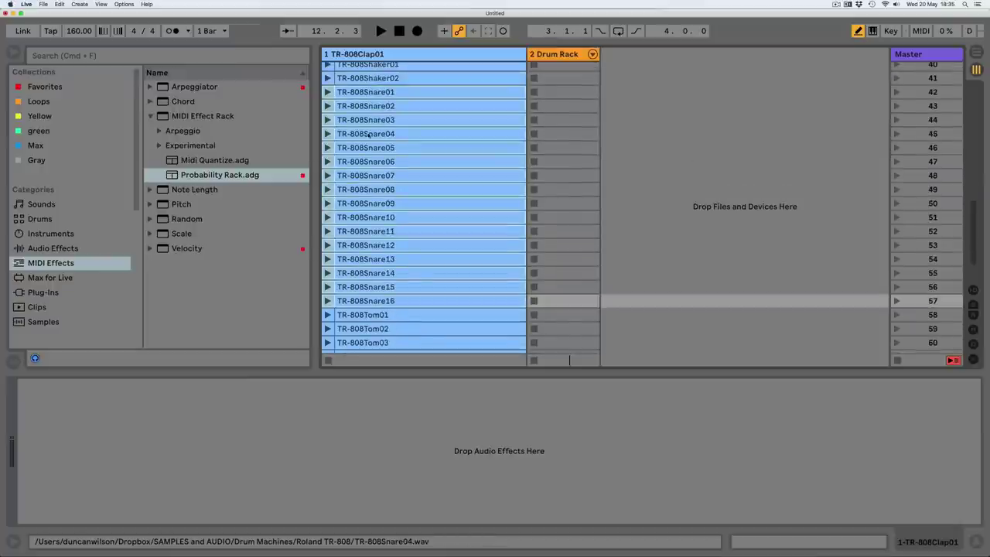
drag(418, 98, 558, 55)
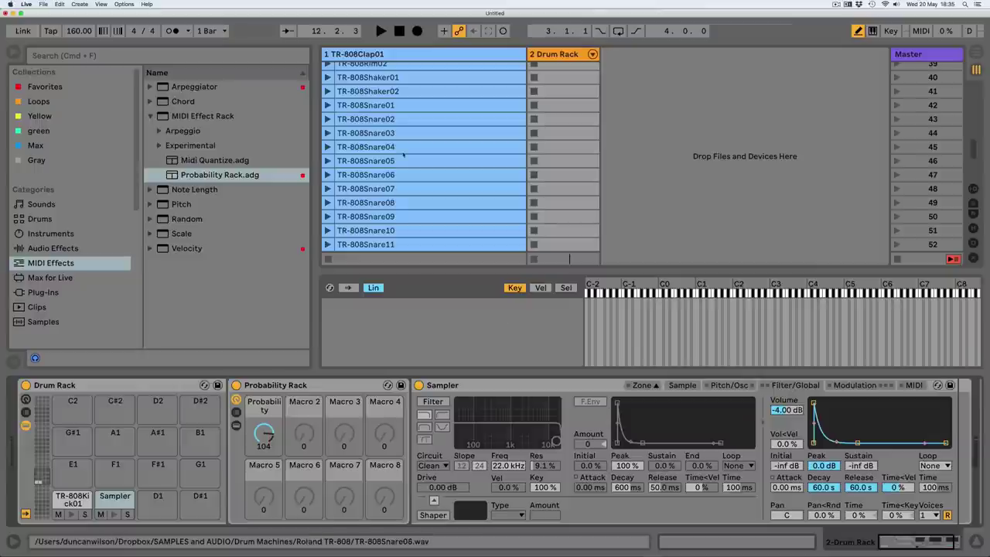
Load the clips TR-808Snare01 to TR-808Snare16 into the empty Sampler's zone list on pad C#1.
scroll(391, 132, up, 2)
click(391, 132)
scroll(390, 154, down, 4)
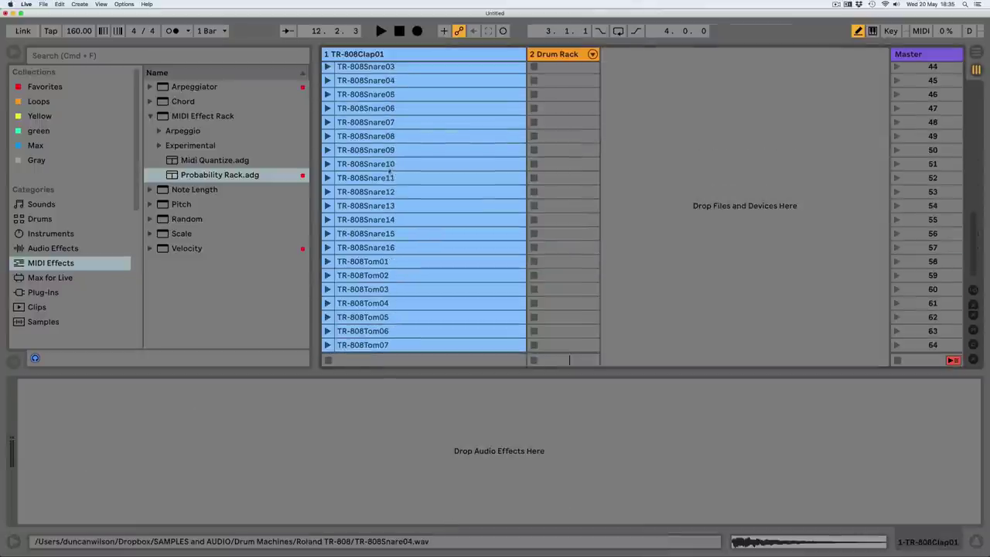
shift+click(385, 247)
scroll(379, 83, up, 3)
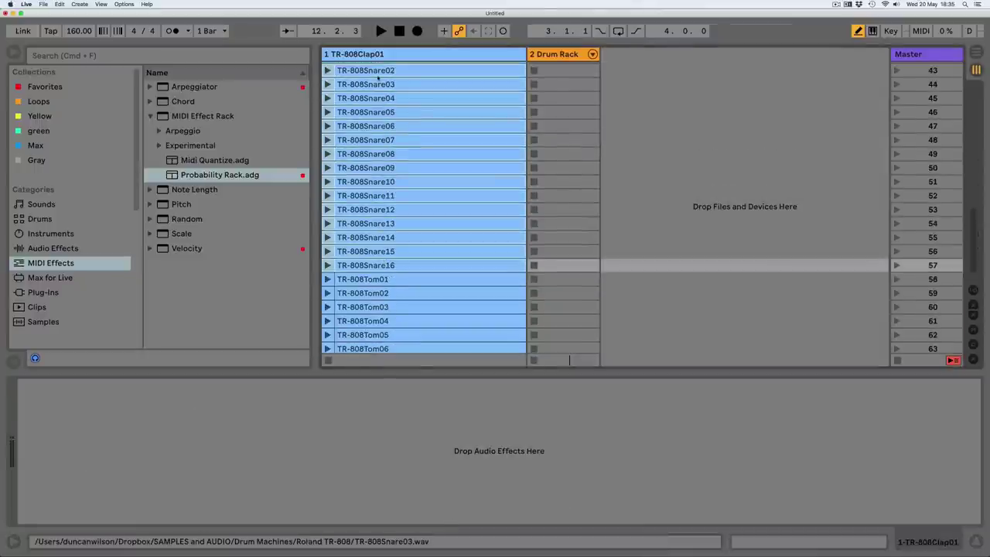
drag(374, 100, 460, 328)
Show the snare Sampler's velocity zones and distribute the ranges equally across all snare samples.
click(541, 288)
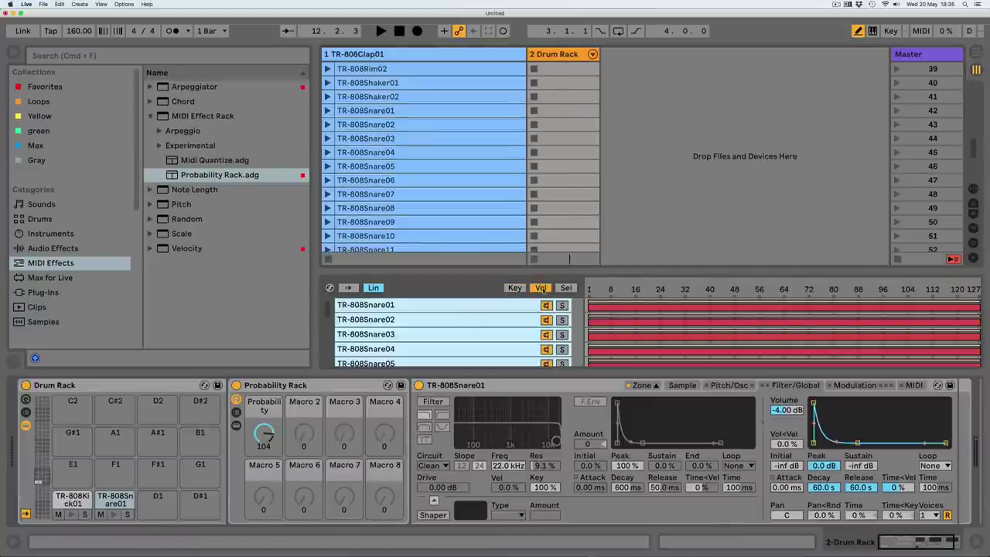
right_click(525, 303)
click(557, 338)
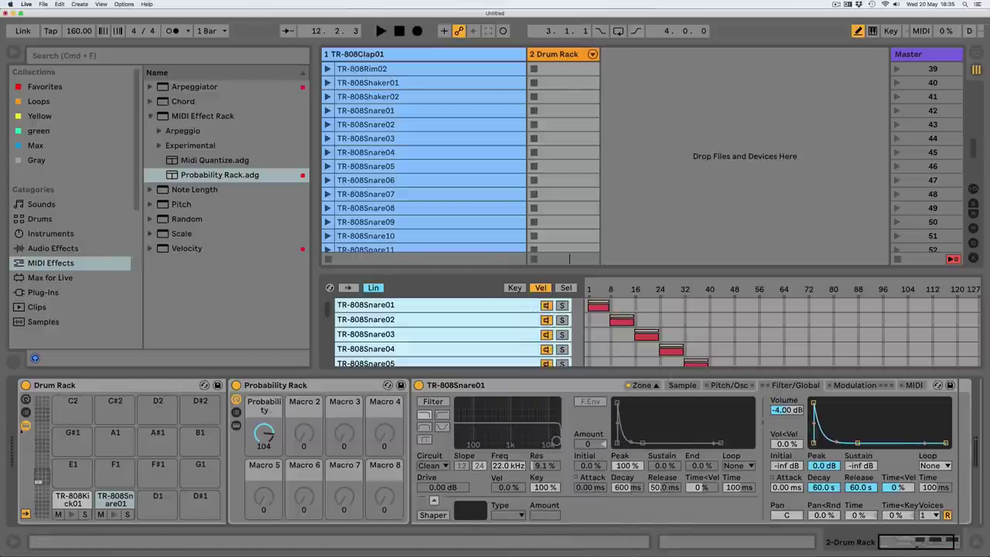
Show the Drum Rack's macros and map the kick pad's Probability control to Macro 1.
click(25, 400)
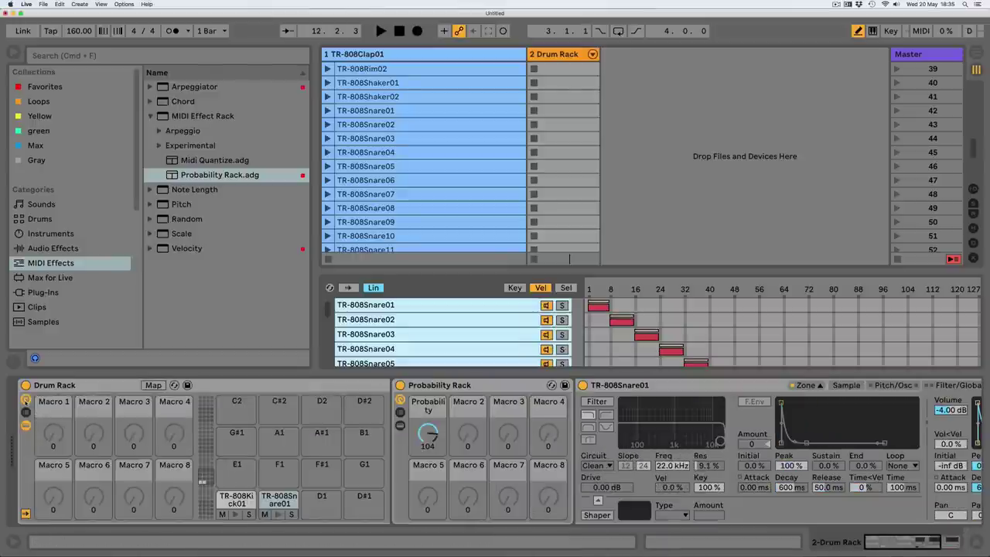
click(248, 501)
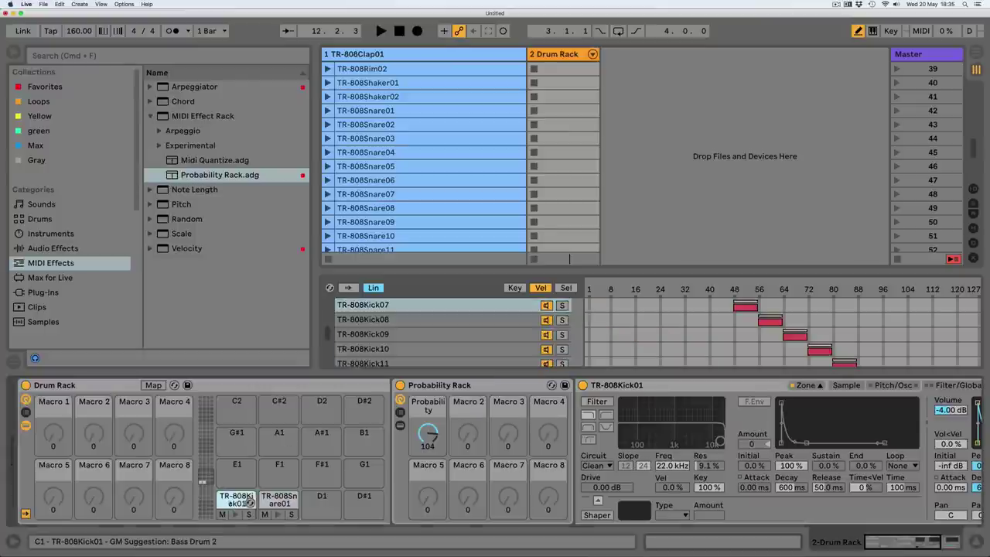
right_click(430, 435)
click(484, 199)
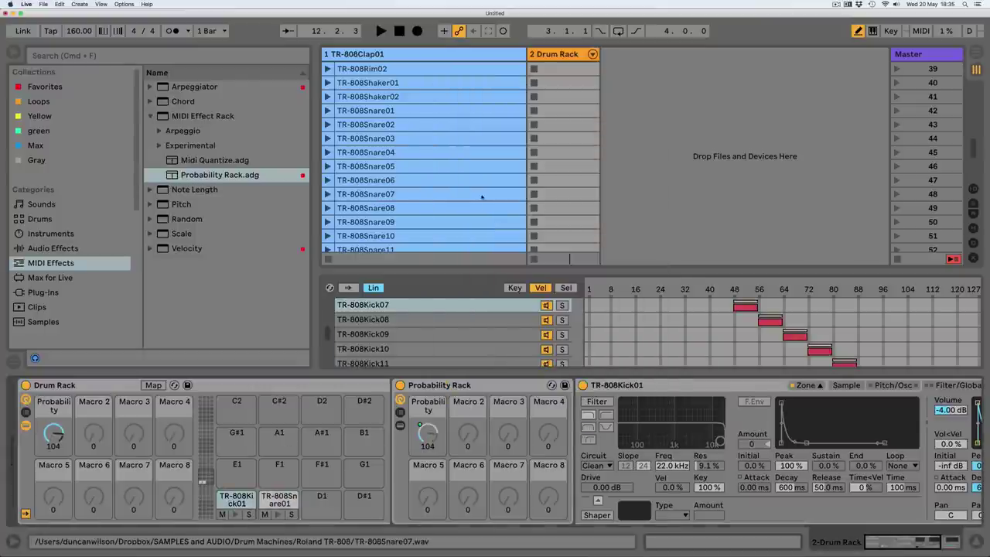
Map the snare pad's Probability control to the Drum Rack's first macro and set that macro to 52.
click(278, 500)
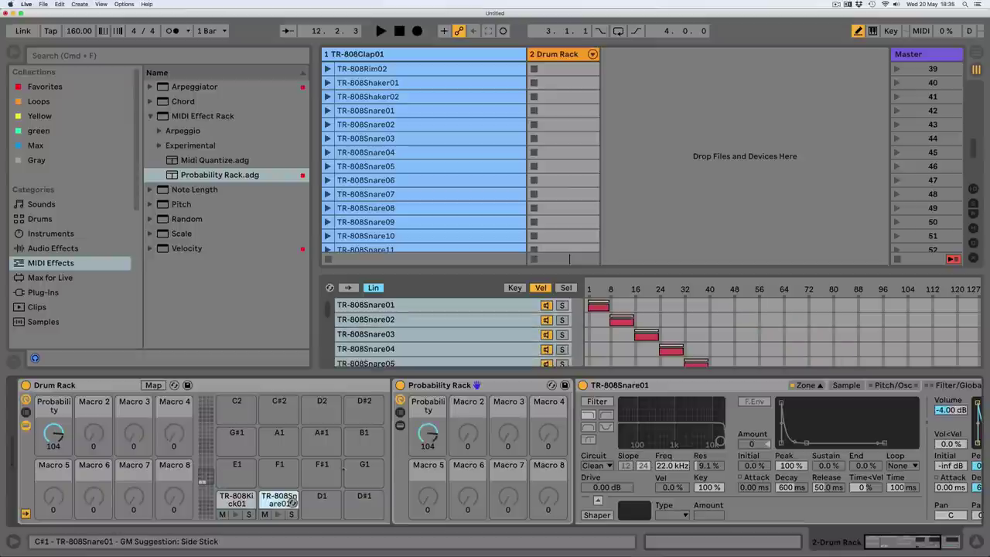
right_click(428, 436)
click(461, 200)
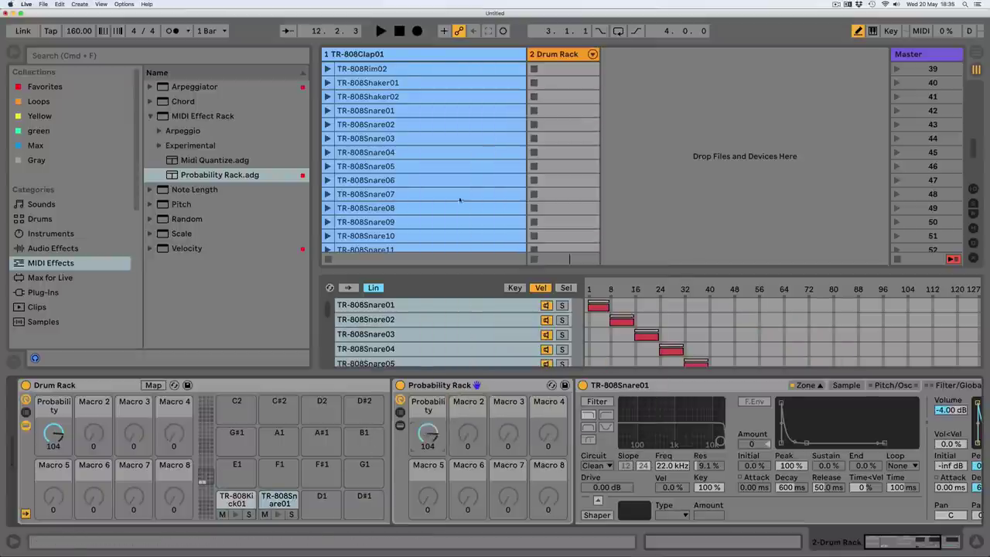
drag(56, 437, 57, 495)
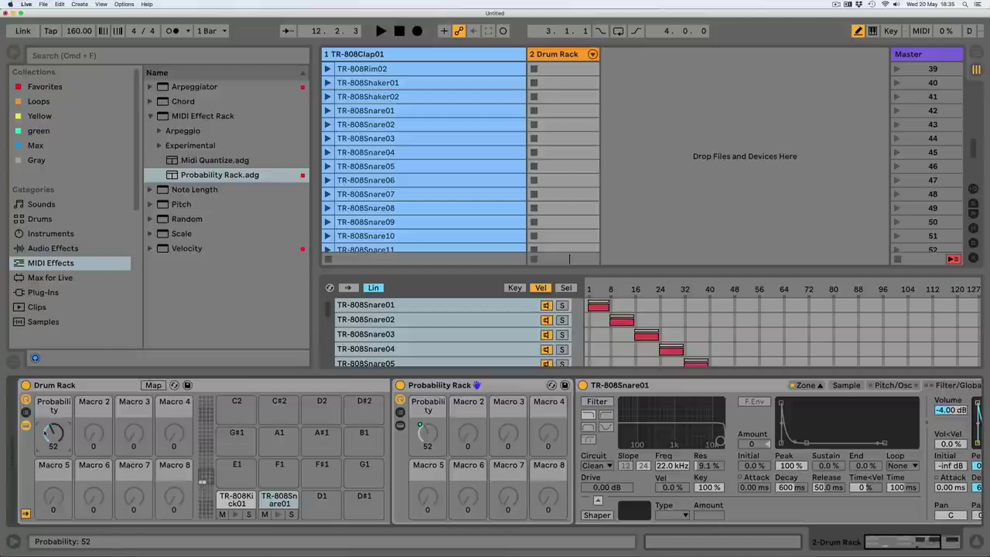
Create a one-bar MIDI clip in the Drum Rack track's first slot with sixteenth-note kicks on beats 1 and 3 and snares on beats 2 and 4.
scroll(544, 139, up, 10)
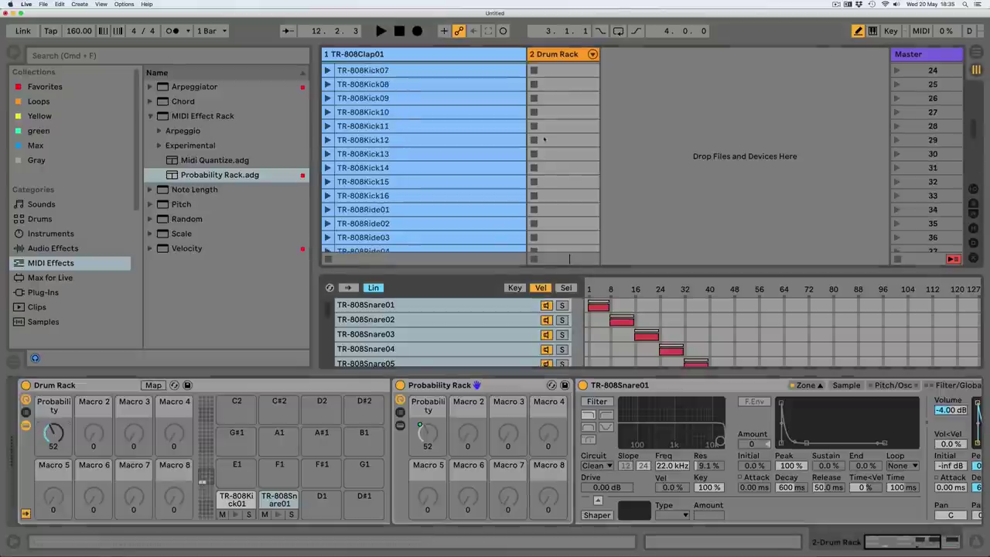
double_click(559, 68)
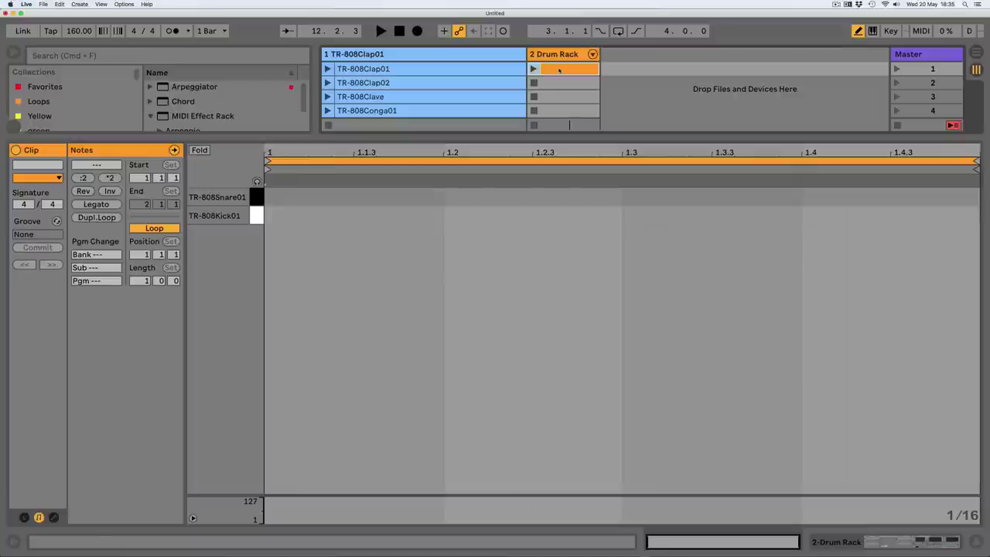
mouse_move(290, 143)
mouse_down()
mouse_move(280, 445)
mouse_move(424, 449)
mouse_move(604, 433)
mouse_move(796, 450)
mouse_move(959, 432)
mouse_up()
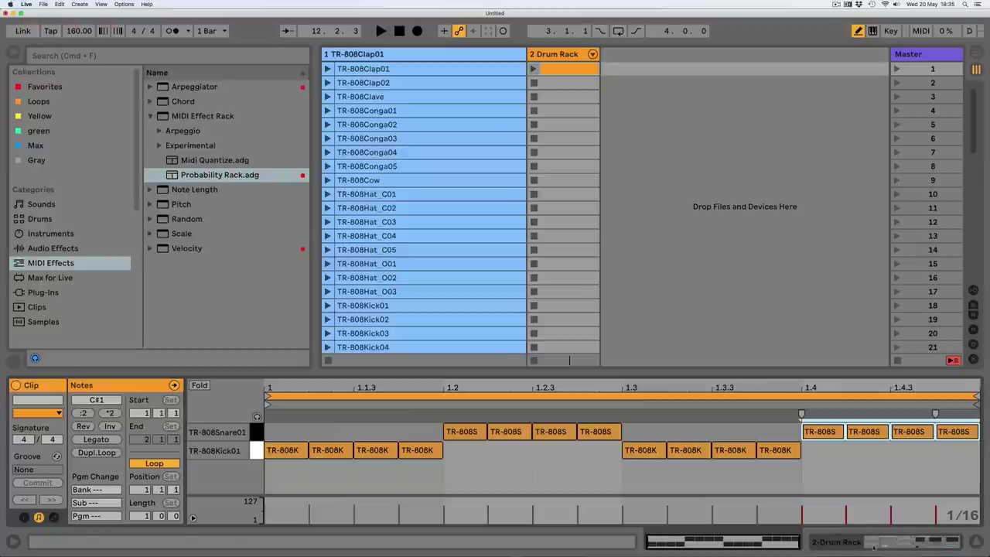
Fill both the kick and snare lanes of the clip with sixteenth notes across the whole bar and launch the clip.
drag(457, 449, 959, 451)
drag(299, 421, 890, 415)
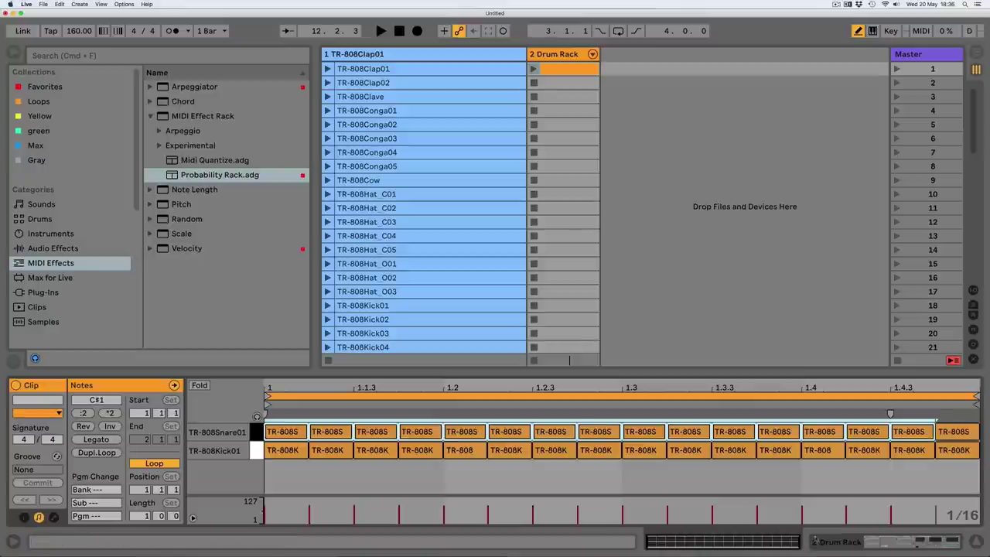
click(832, 544)
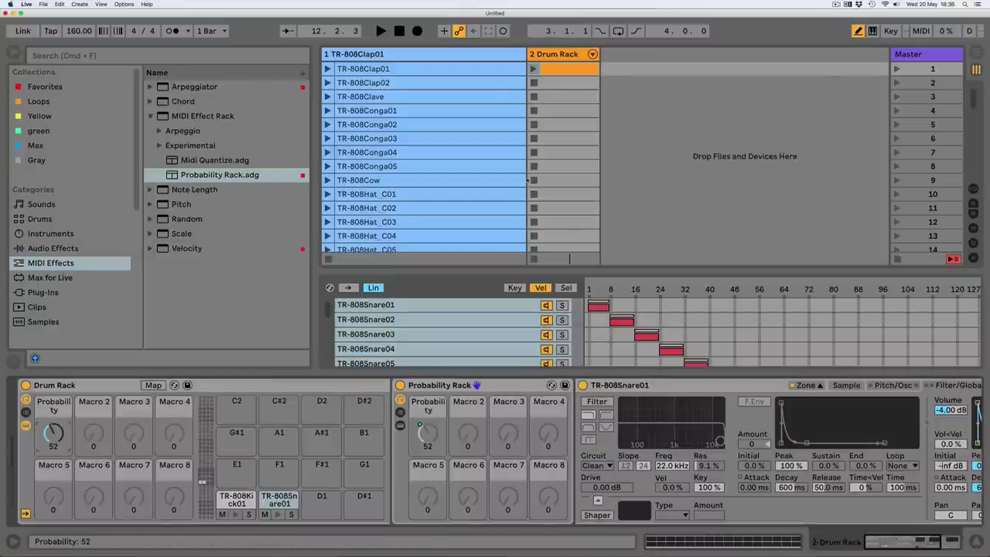
click(533, 69)
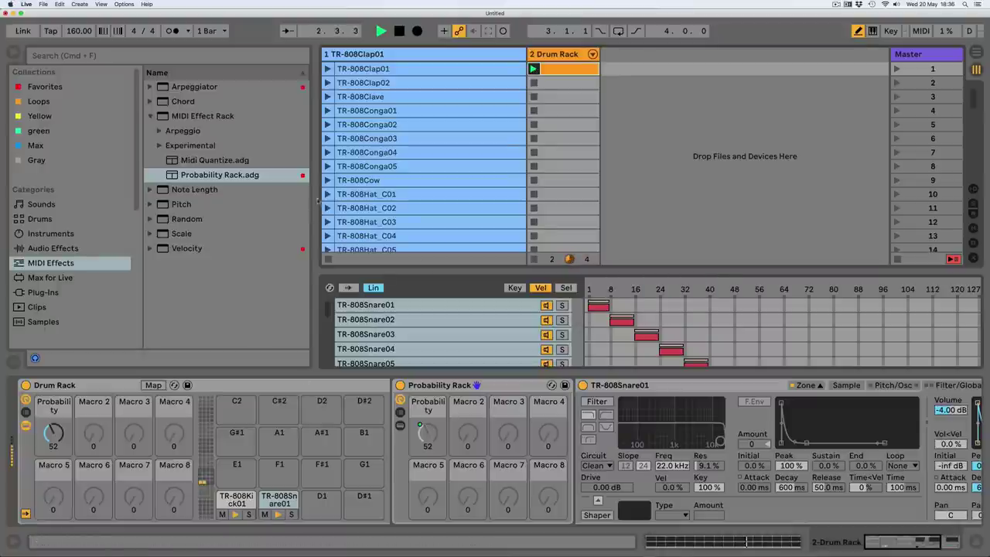
While the clip plays, set the Drum Rack's Probability macro to 14, show the mixer, and raise the macro to 78.
drag(318, 200, 209, 200)
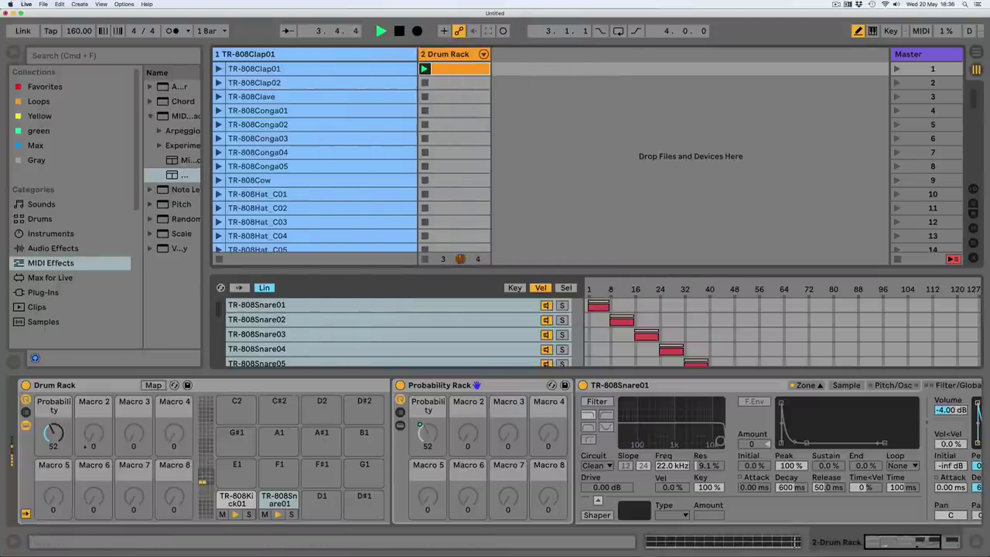
drag(53, 433, 54, 464)
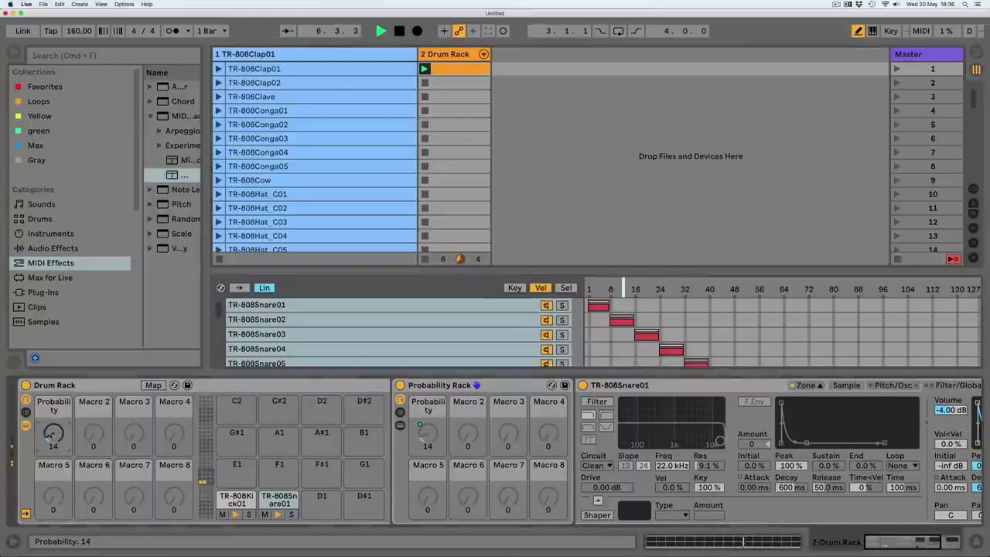
click(974, 229)
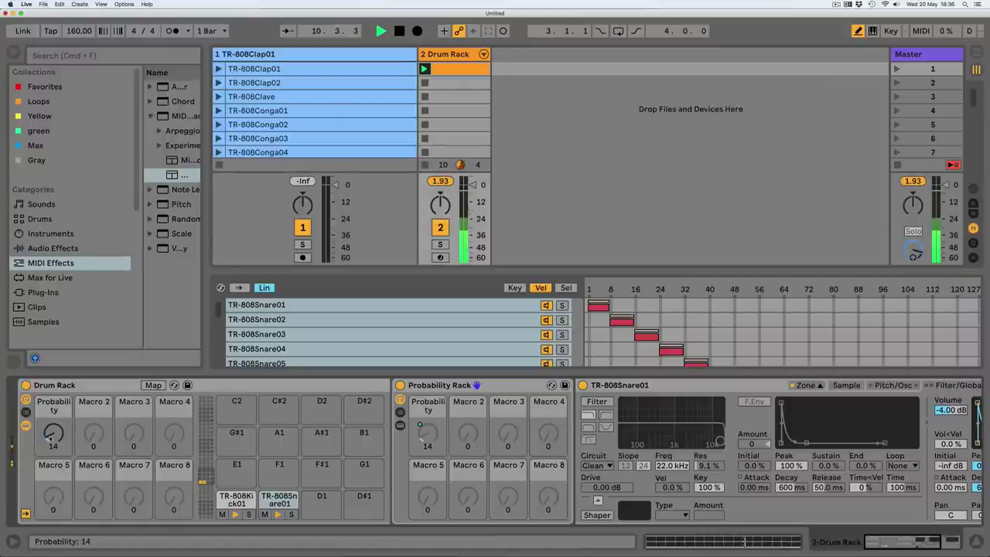
drag(51, 436, 52, 410)
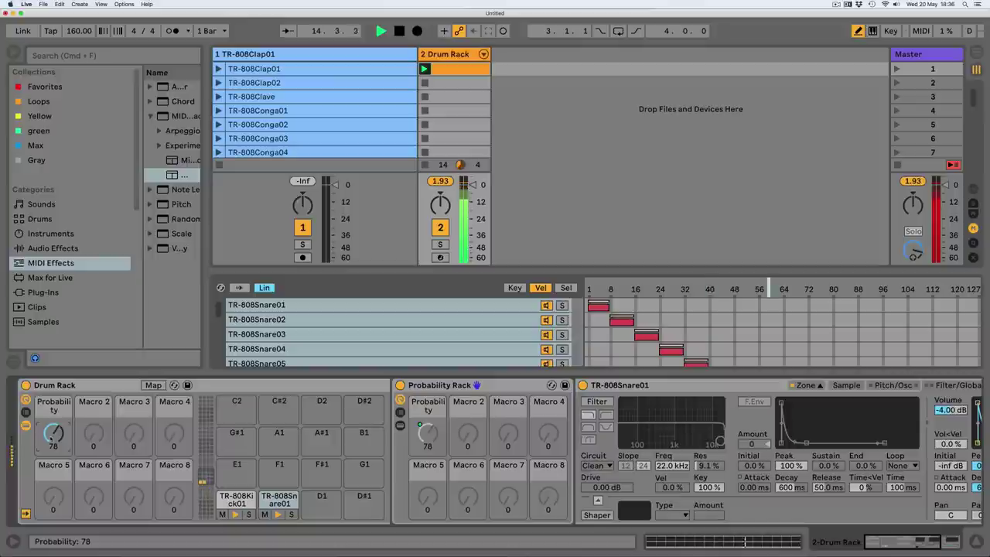
Remove the snare notes from beats 1 and 3 and from the second sixteenth of beats 2 and 4.
click(457, 71)
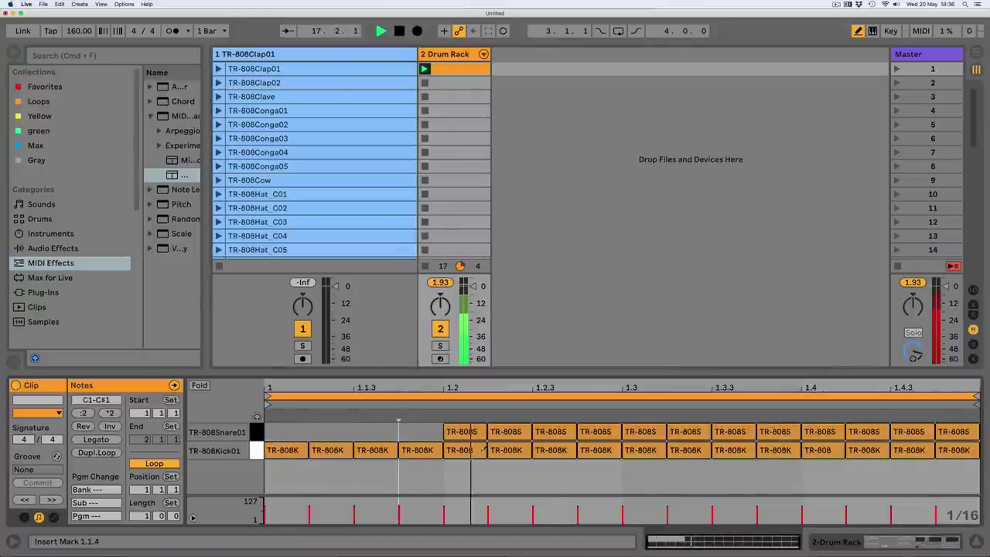
click(515, 432)
drag(647, 426, 775, 431)
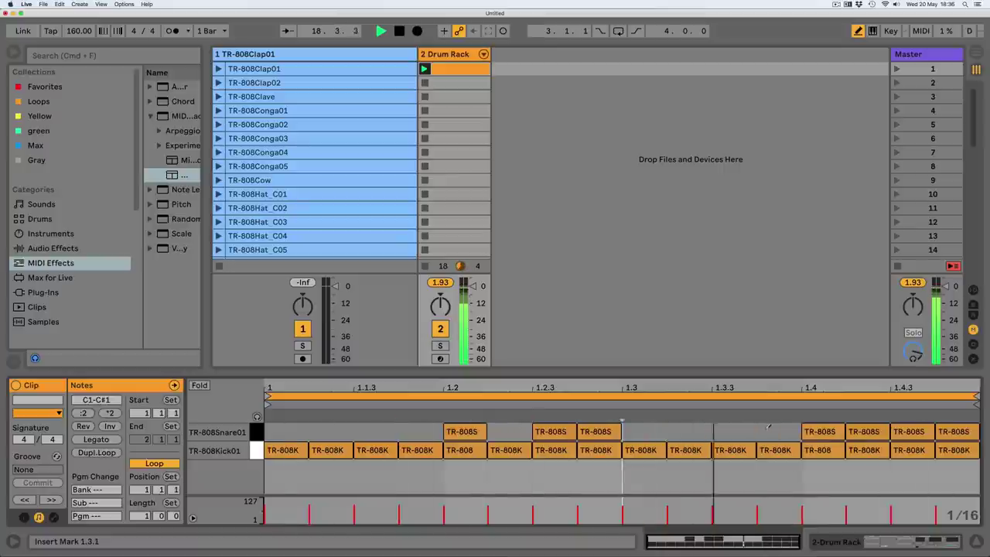
click(864, 431)
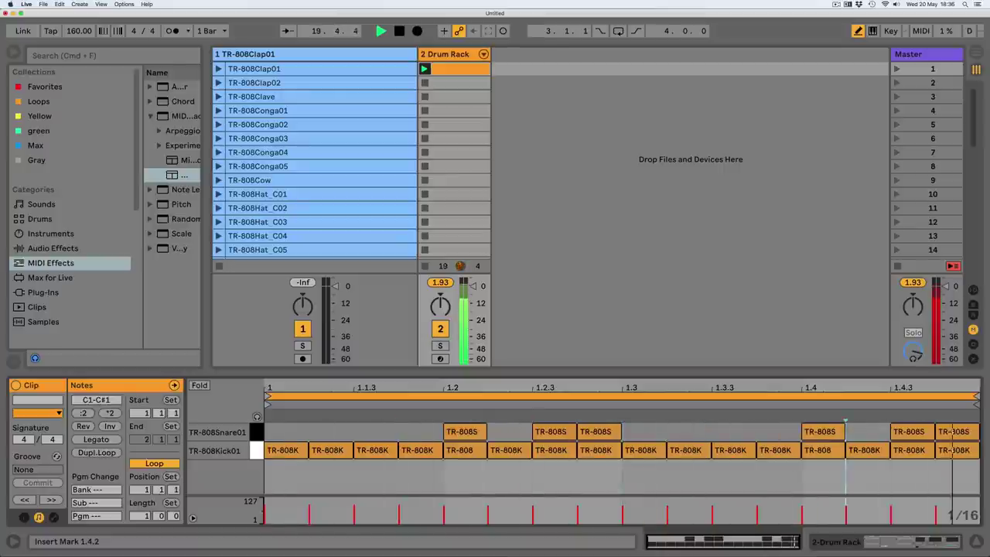
Remove the kick notes from beats 2 and 4, keeping only the one on each beat's second sixteenth.
drag(603, 450, 546, 450)
click(474, 452)
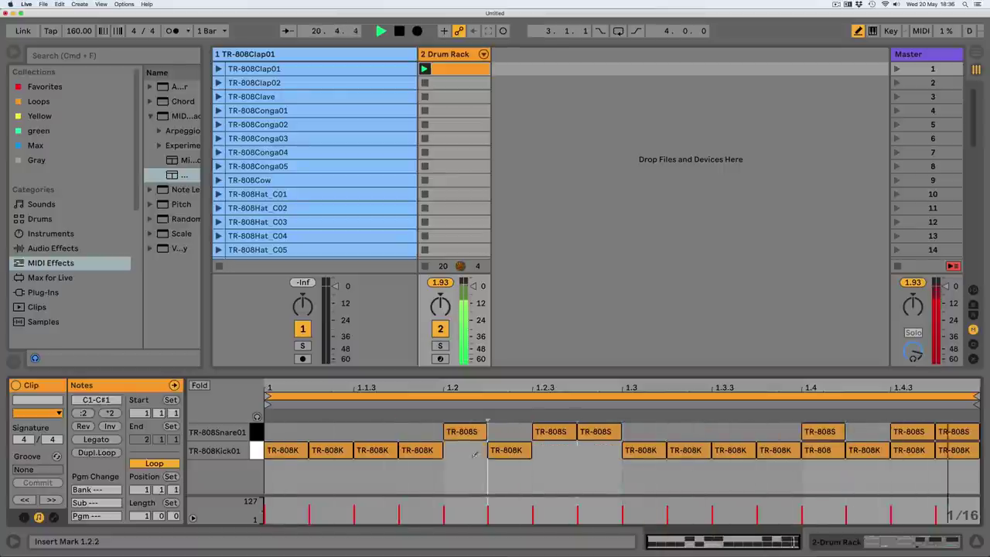
click(822, 450)
drag(897, 450, 963, 450)
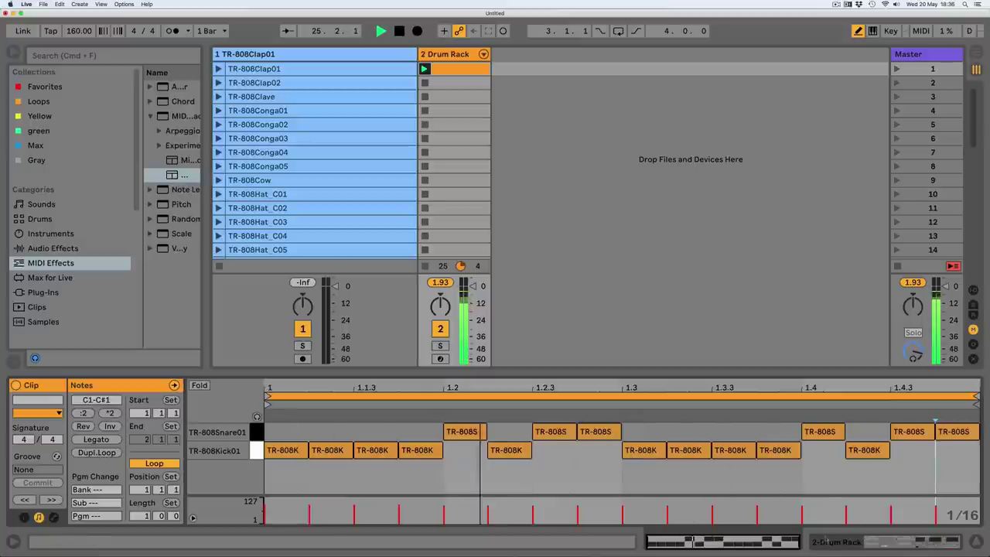
Set the Drum Rack's Probability macro to 91 and stop playback.
key(shift+Tab)
drag(54, 433, 54, 424)
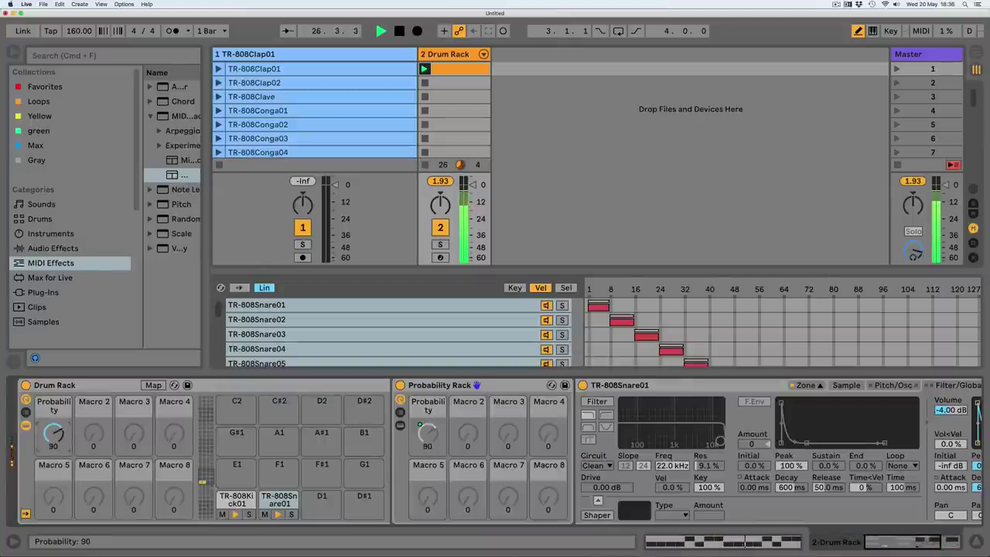
key(space)
Duplicate the snare pad onto the pad above the kick and delete all samples from the copy's Sampler.
click(271, 498)
drag(292, 503, 240, 468)
click(311, 333)
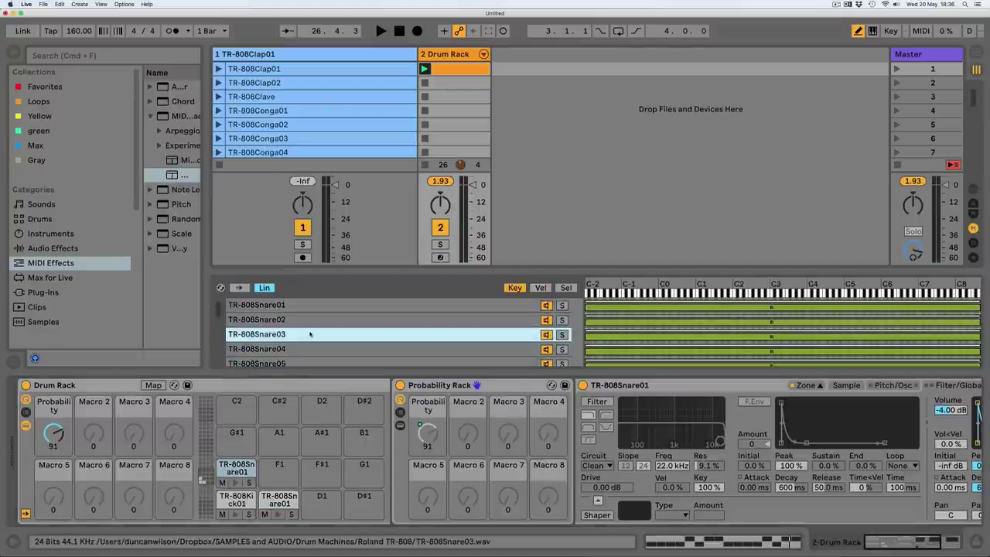
key(super+a)
key(Delete)
Load the eight hat samples, TR-808Hat_C01 through TR-808Hat_O03, into the emptied Sampler.
scroll(302, 86, down, 5)
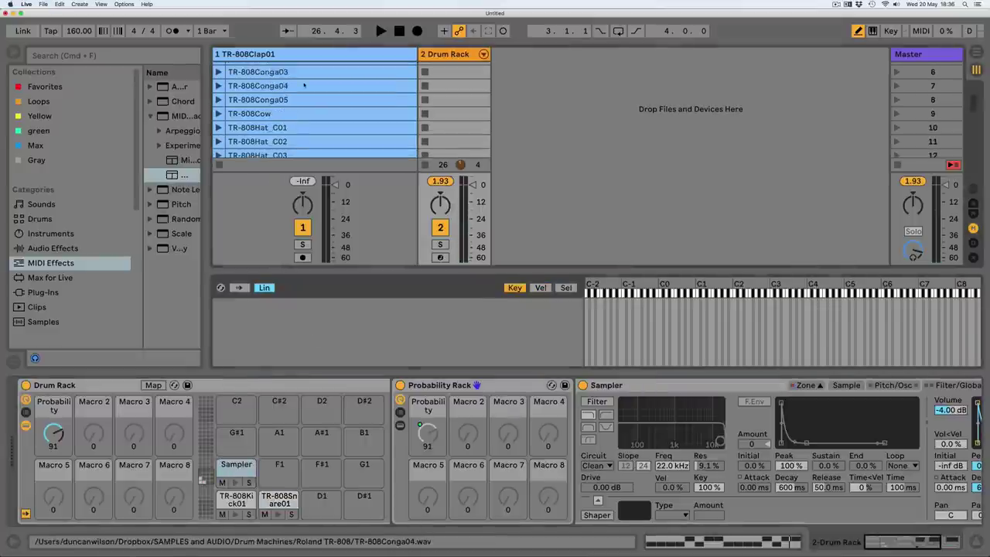
click(289, 80)
scroll(298, 116, down, 3)
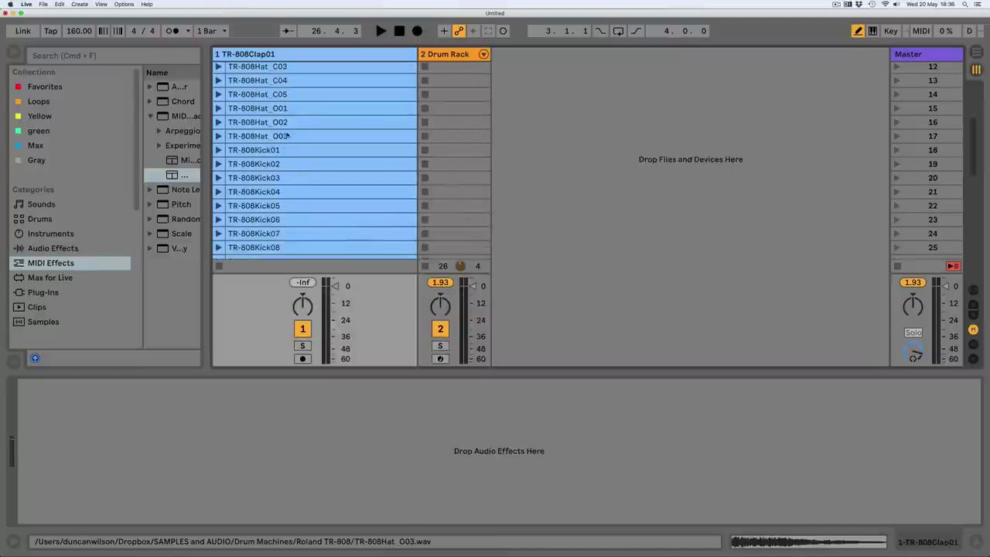
click(294, 136)
scroll(302, 132, up, 3)
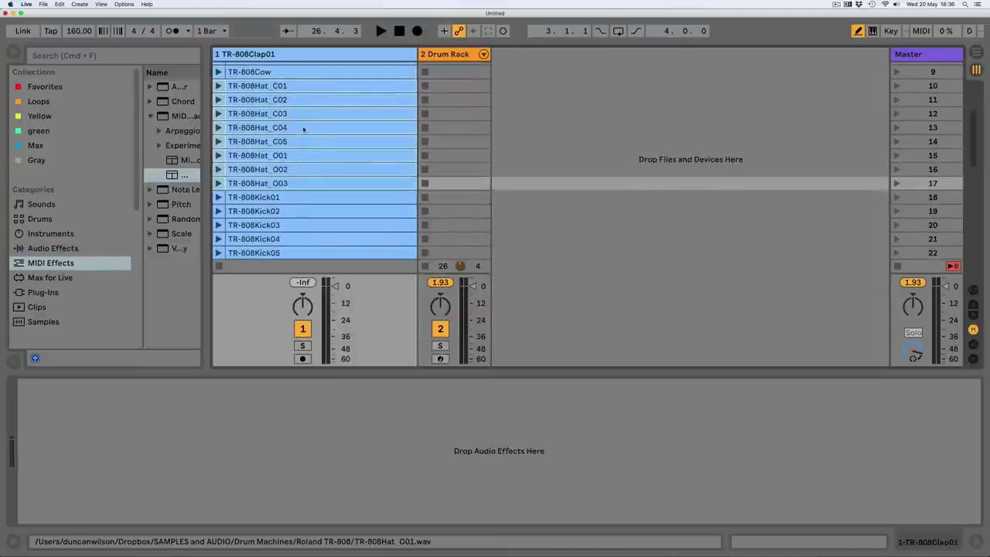
drag(262, 89, 370, 325)
Show the hat Sampler's velocity zones and distribute the ranges equally across all hat samples.
click(540, 287)
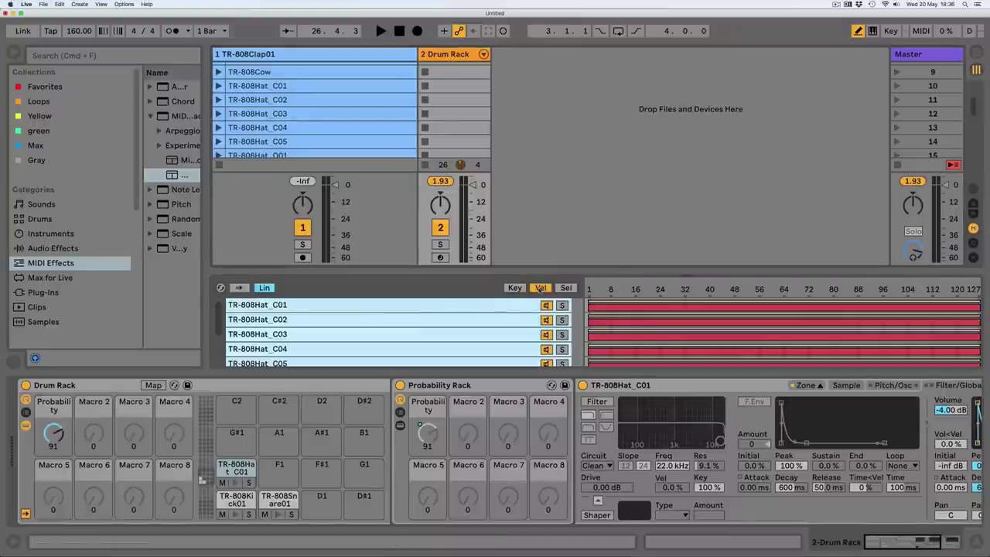
right_click(518, 307)
click(542, 345)
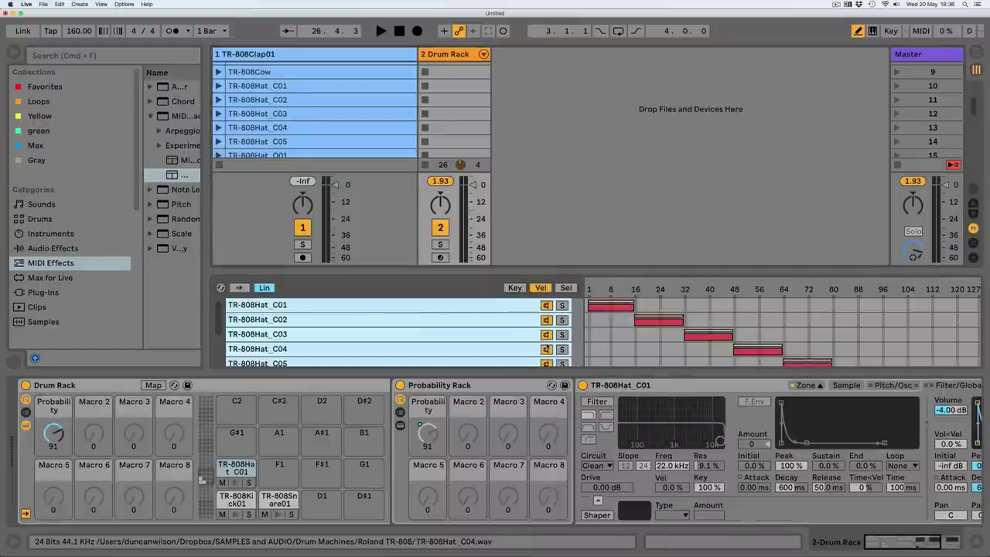
click(424, 320)
Add sixteenth-note hats across the whole bar of the Drum Rack clip and launch it.
scroll(451, 99, up, 8)
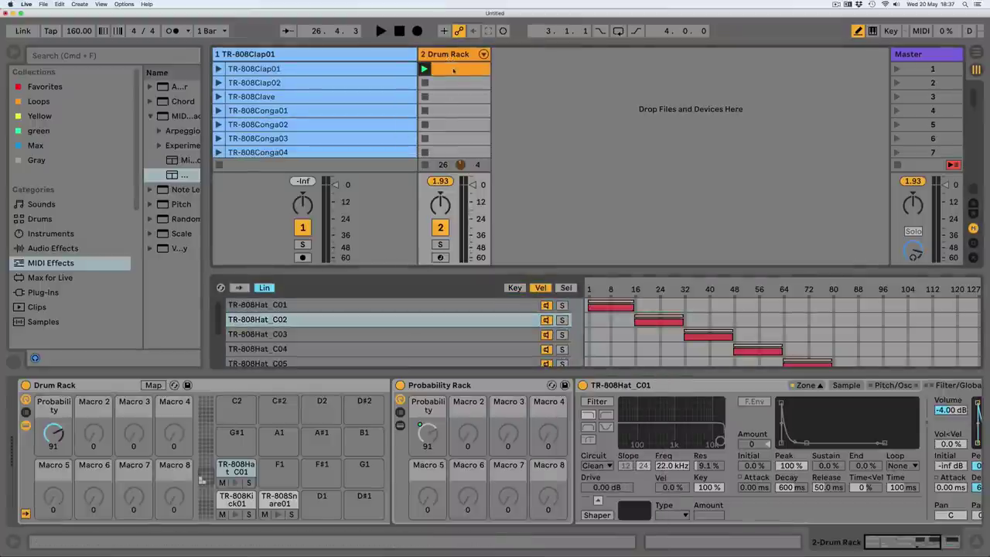
double_click(454, 70)
mouse_move(263, 435)
mouse_down()
mouse_move(452, 422)
mouse_move(940, 417)
mouse_up()
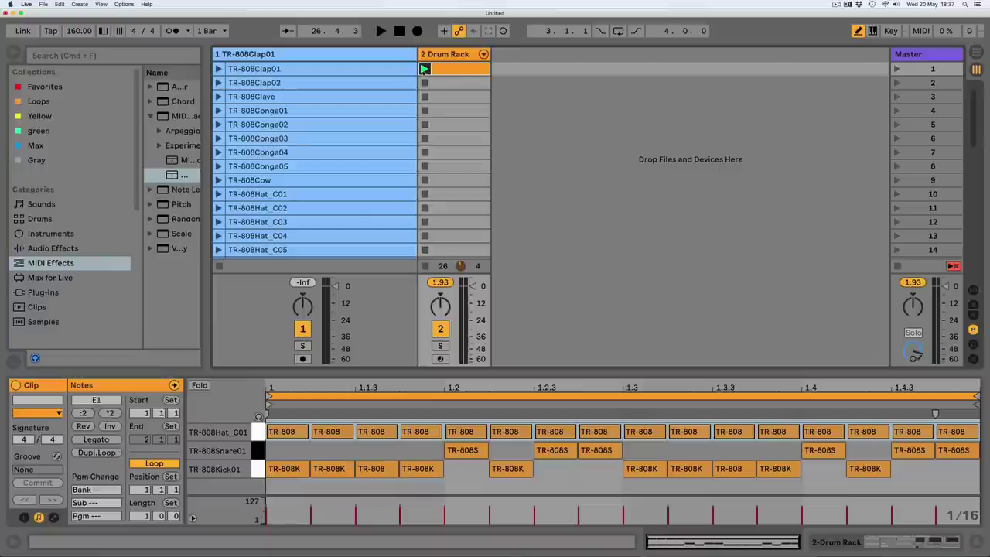
click(424, 70)
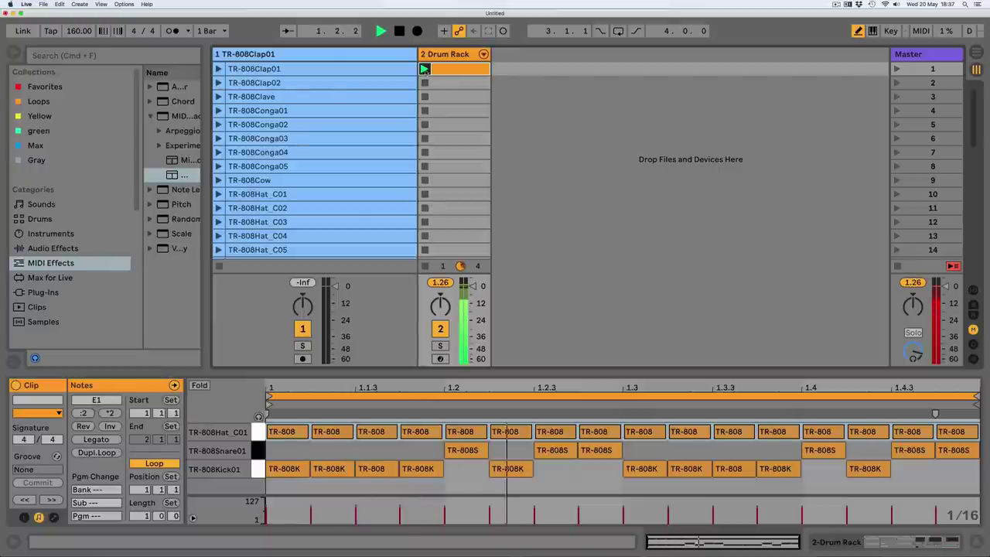
Add Drum Buss from the Favorites collection after the Drum Rack and set its Transients to 0.37.
click(451, 54)
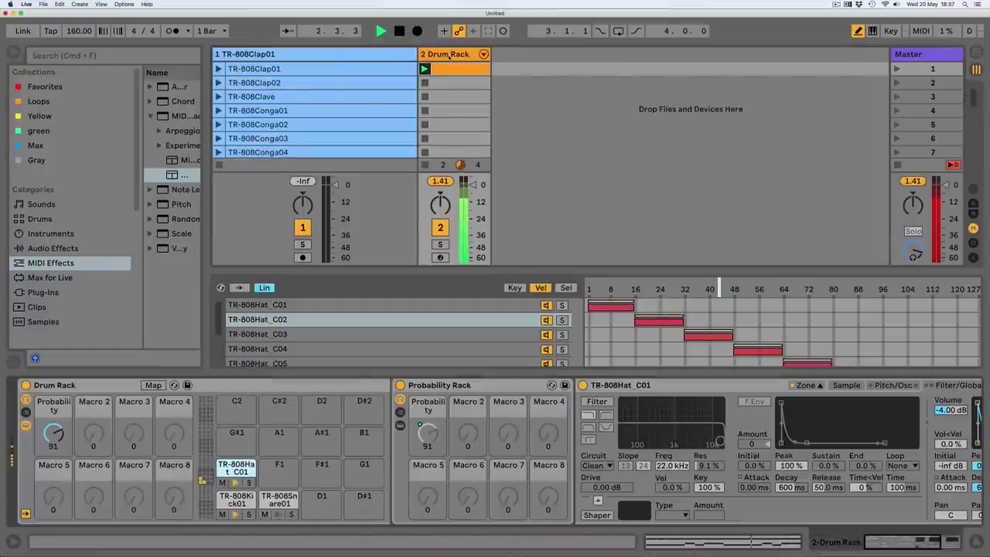
click(913, 54)
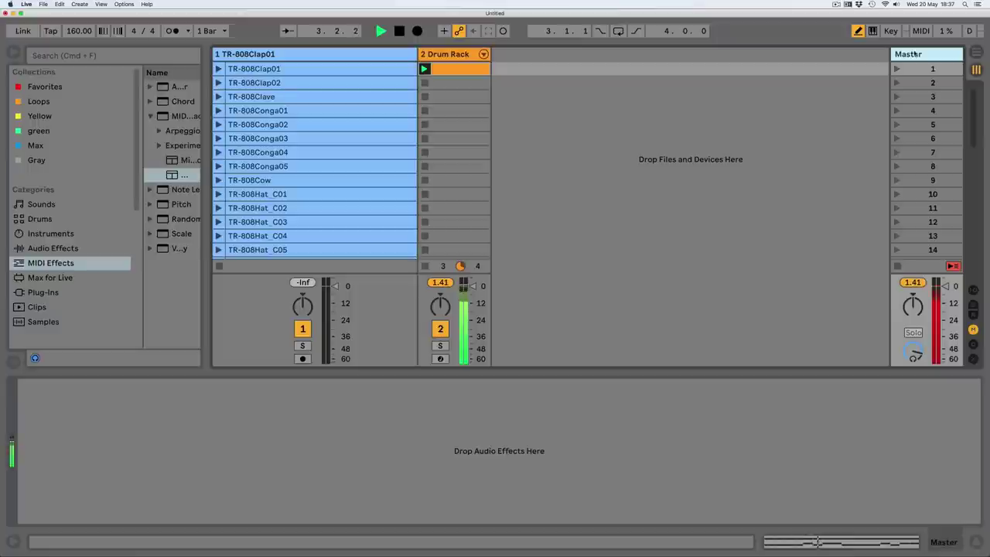
click(455, 54)
click(39, 101)
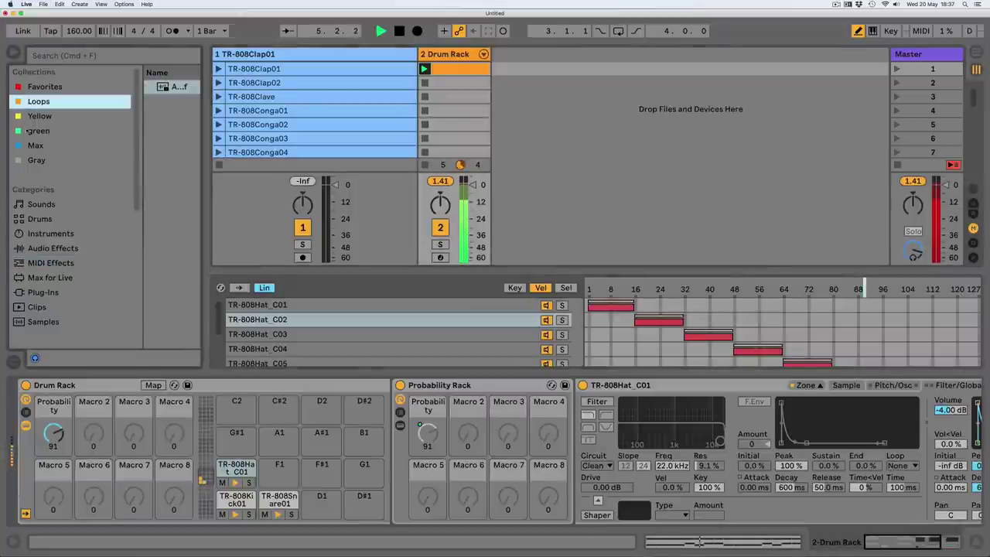
click(45, 86)
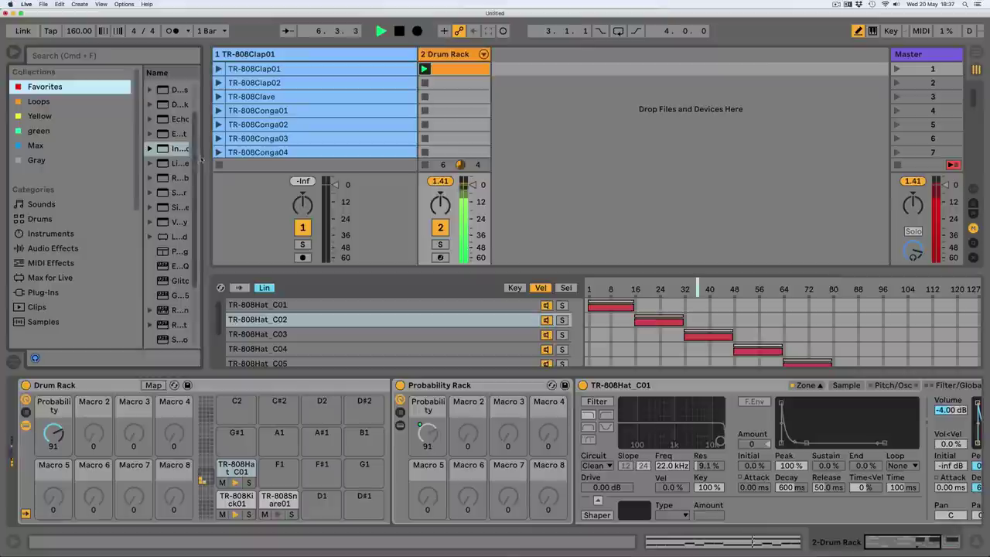
drag(206, 123, 316, 126)
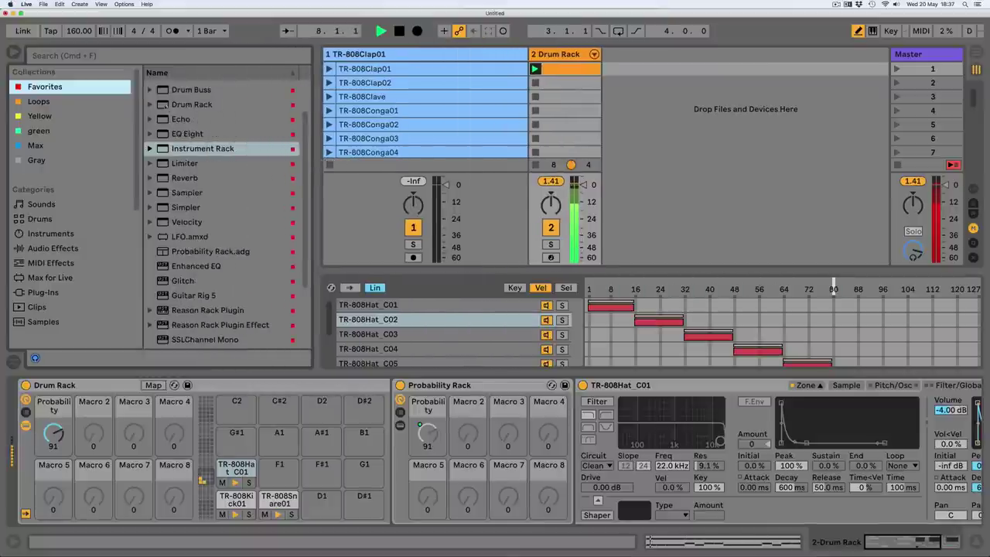
scroll(835, 464, right, 5)
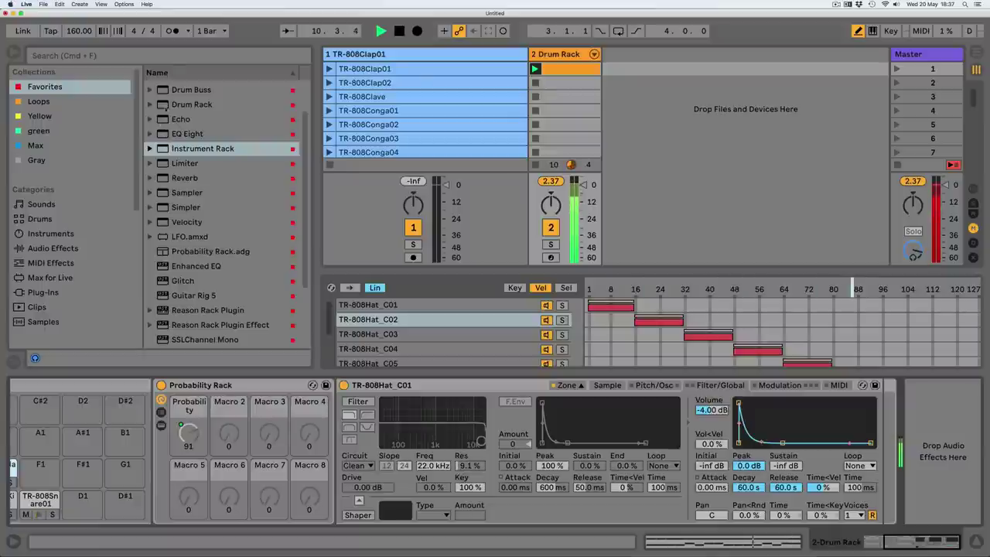
click(164, 106)
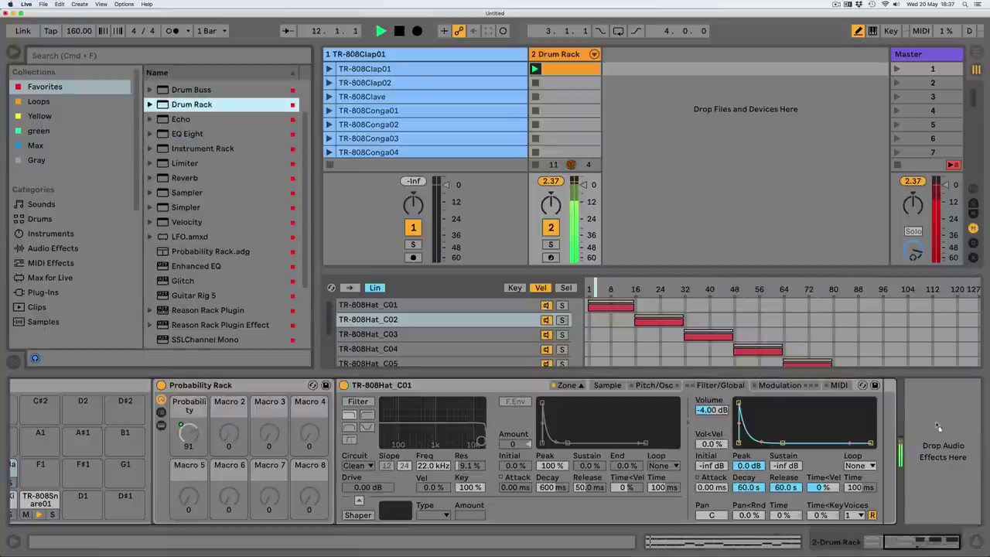
key(Up)
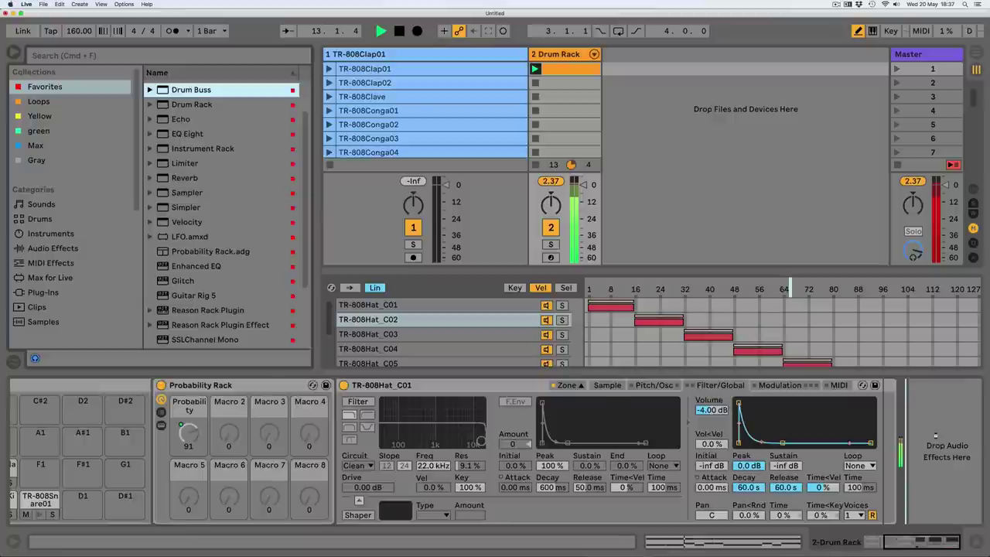
key(Return)
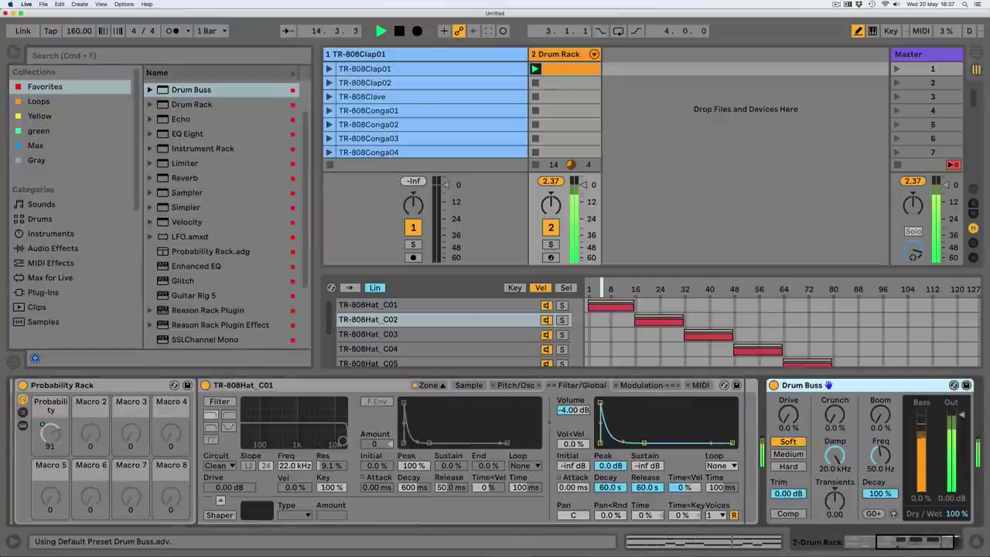
drag(835, 500, 834, 478)
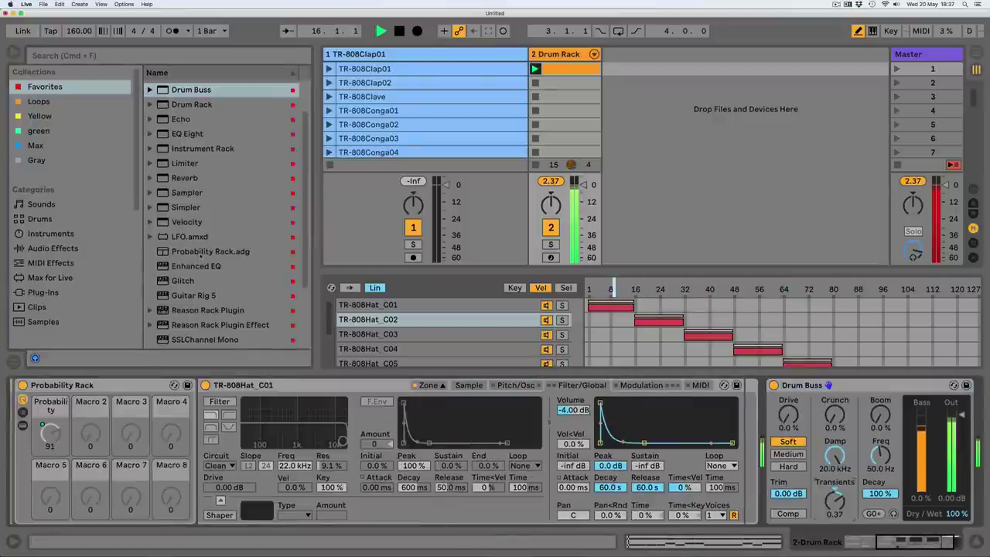
Add a Limiter to the Master track and play the pattern.
click(910, 54)
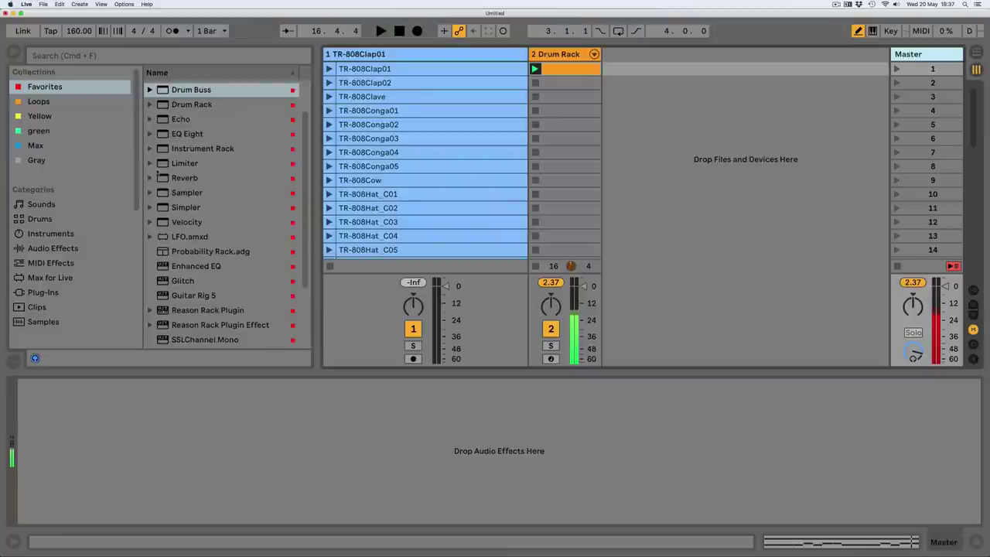
drag(185, 163, 188, 469)
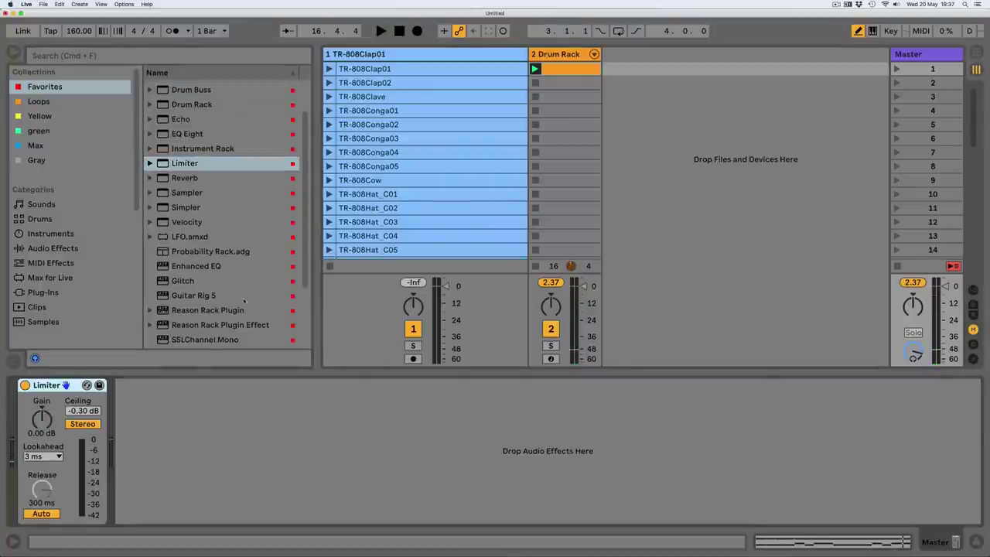
key(space)
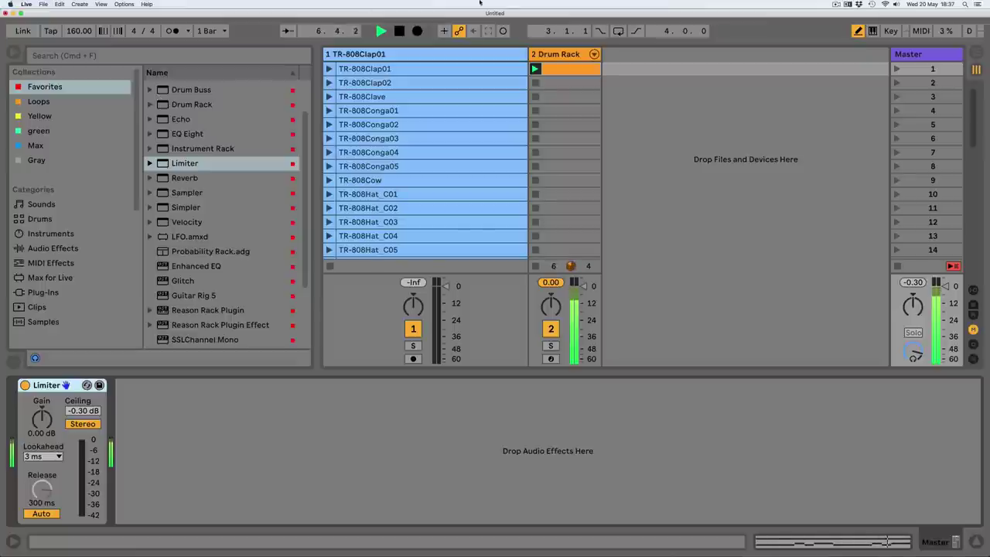
Copy a volume of -8 dB from the hat Sampler to its siblings, and set the hat's volume to -12 dB during playback.
key(space)
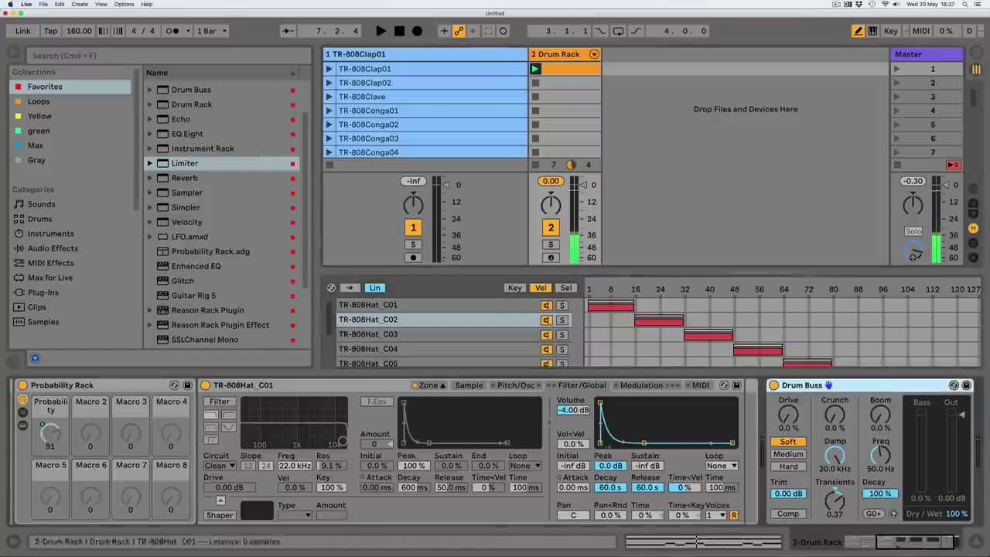
mouse_move(907, 543)
mouse_down()
mouse_move(868, 545)
mouse_move(889, 545)
mouse_up()
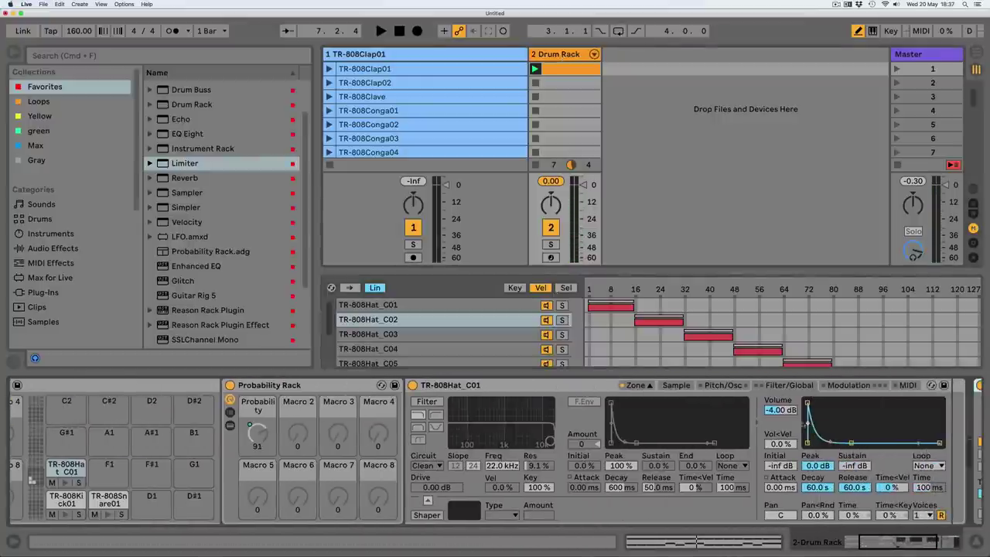
drag(782, 412, 781, 404)
right_click(781, 411)
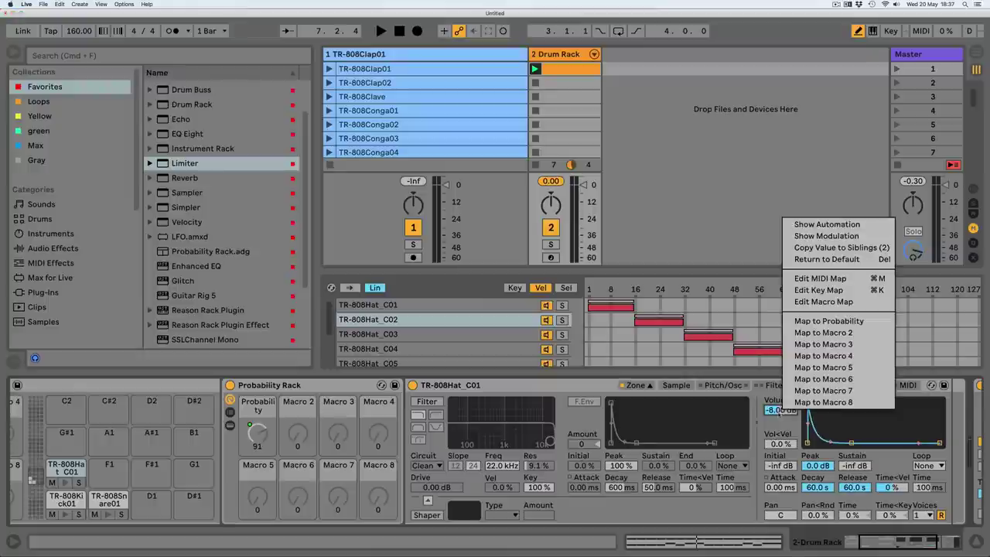
click(817, 248)
key(space)
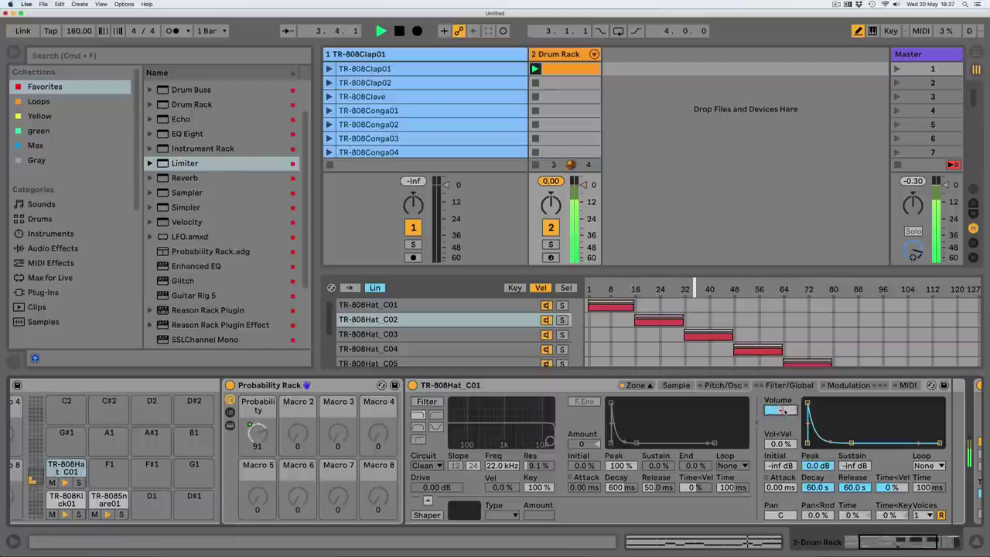
drag(784, 410, 773, 435)
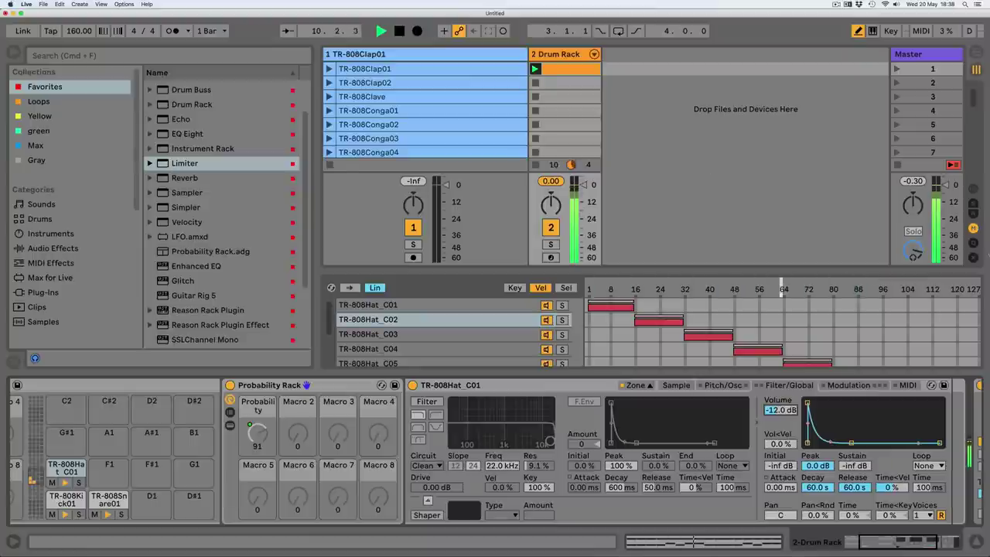
Fold the Probability Racks on the hat, kick and snare pads, and restart the Drum Rack clip.
scroll(495, 452, left, 5)
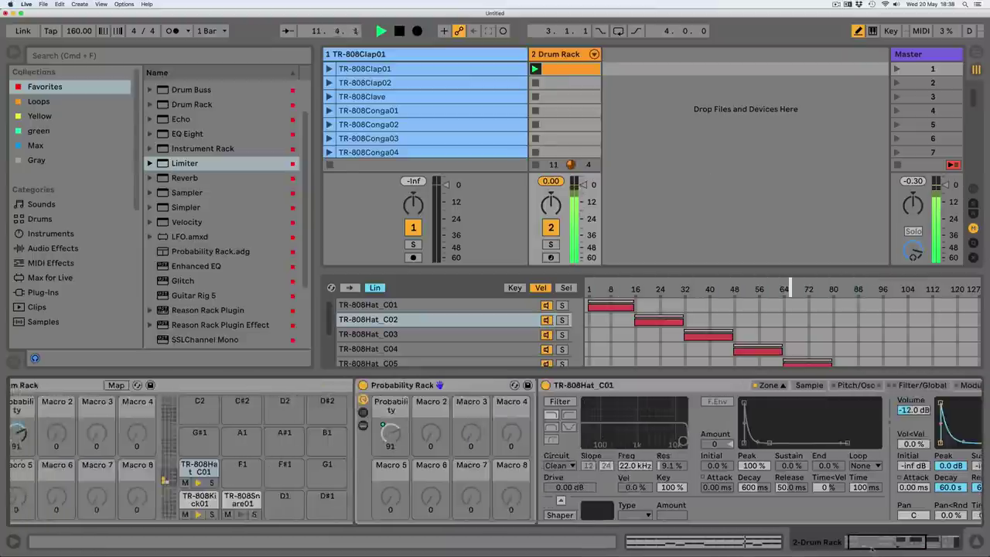
double_click(430, 385)
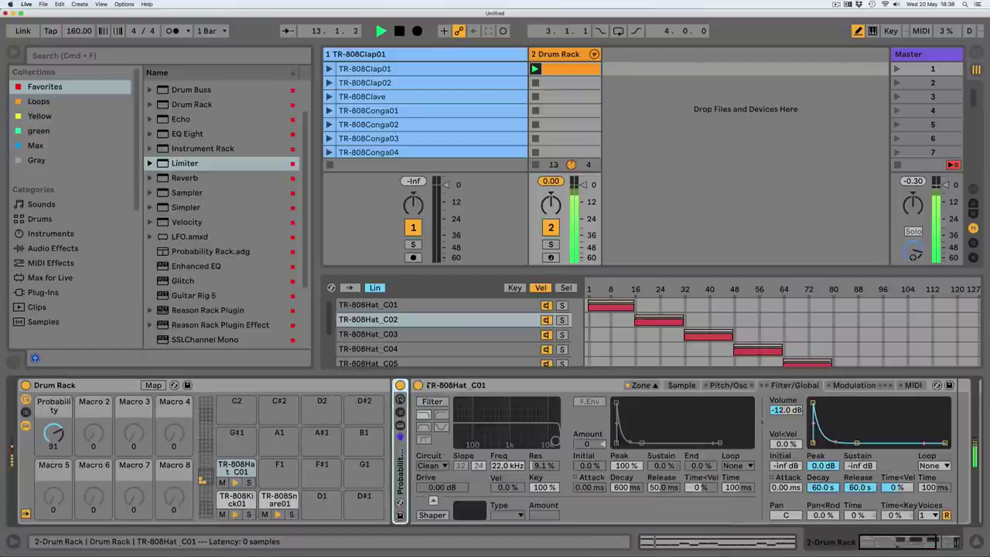
click(413, 386)
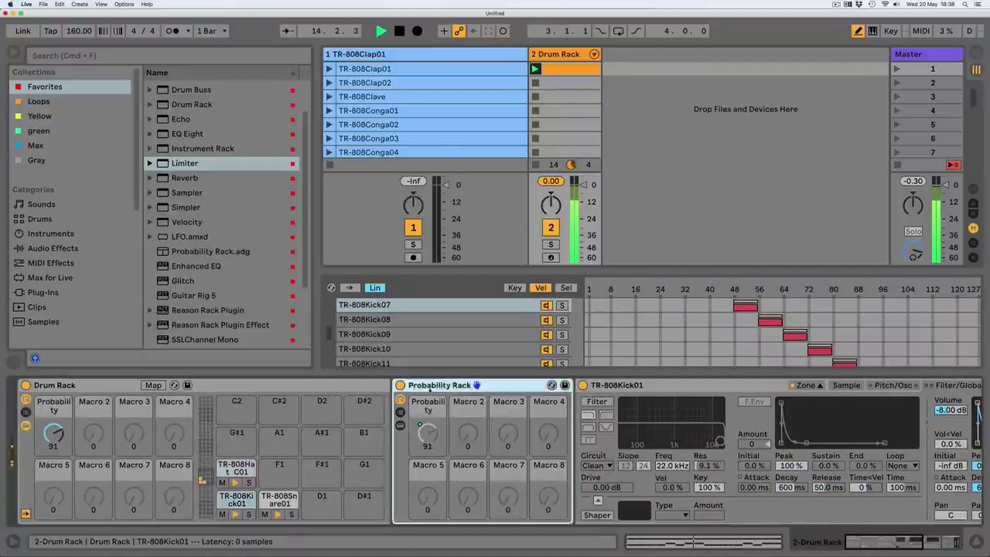
key(Delete)
click(289, 501)
double_click(476, 384)
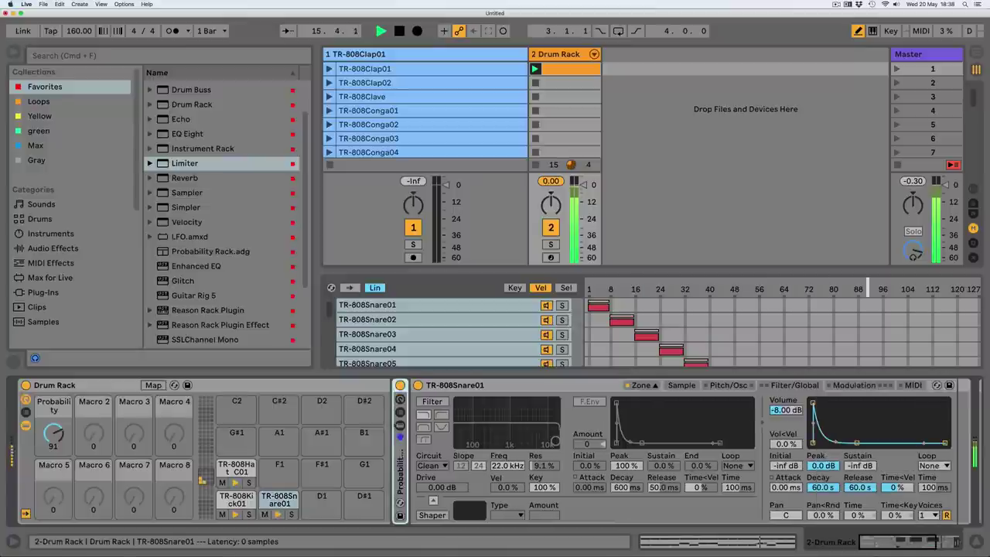
key(space)
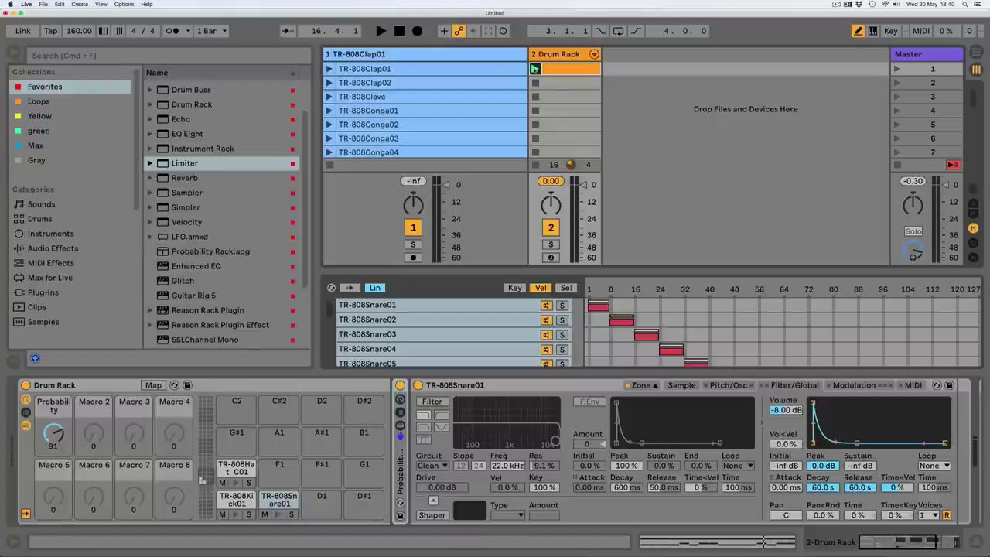
click(533, 69)
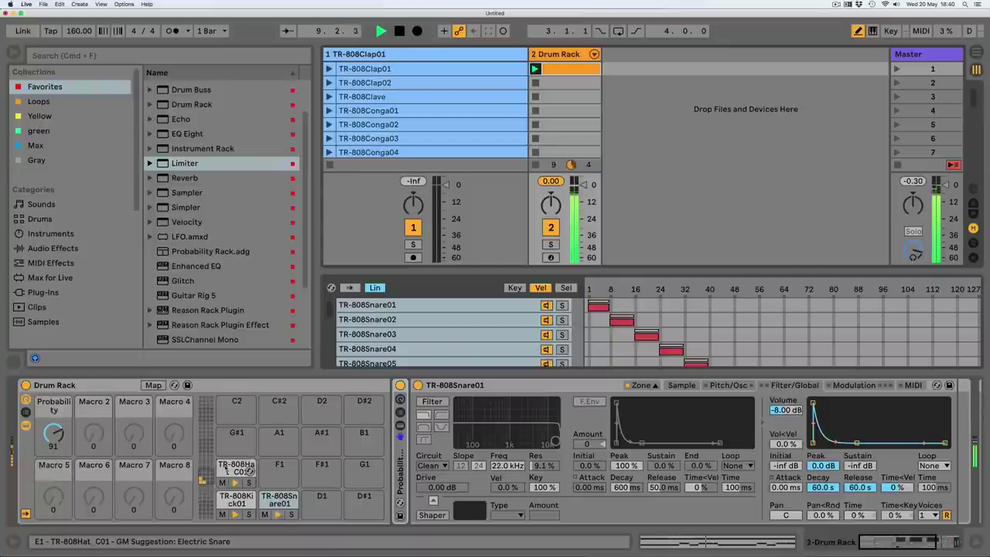
Duplicate the hat pad to G#1 and delete all samples from the copy's Sampler.
drag(246, 471, 240, 438)
click(234, 439)
click(405, 333)
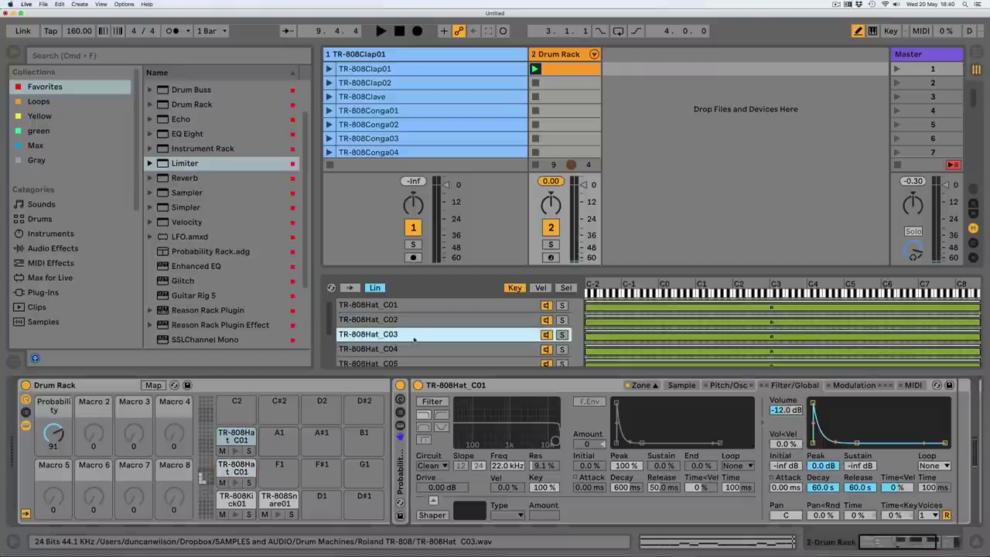
key(super+a)
key(Delete)
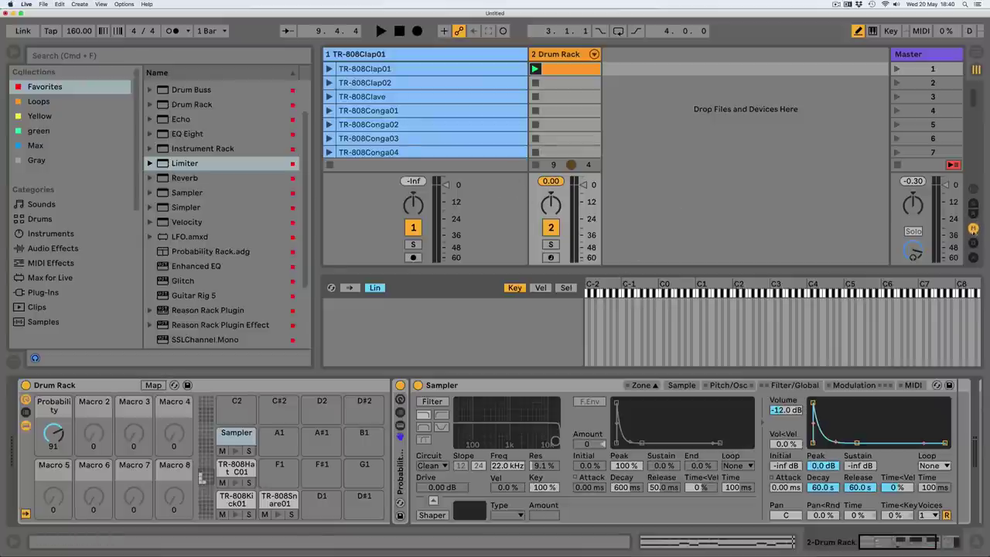
Hide the mixer and load the samples TR-808Clap01 through TR-808Cow into the empty Sampler on G#1.
click(973, 234)
click(380, 71)
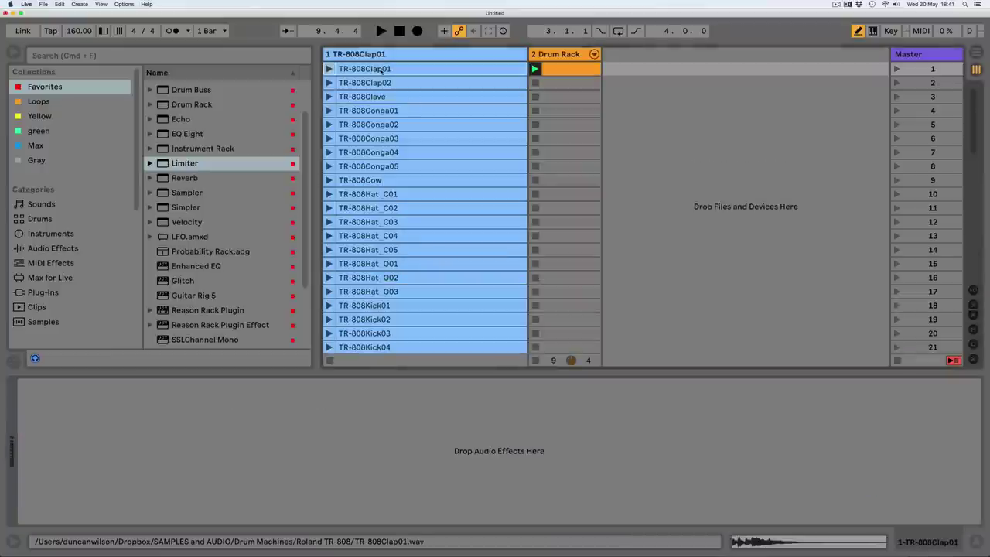
key(Down)
key(Down)
key(Down)
key(Down)
click(356, 188)
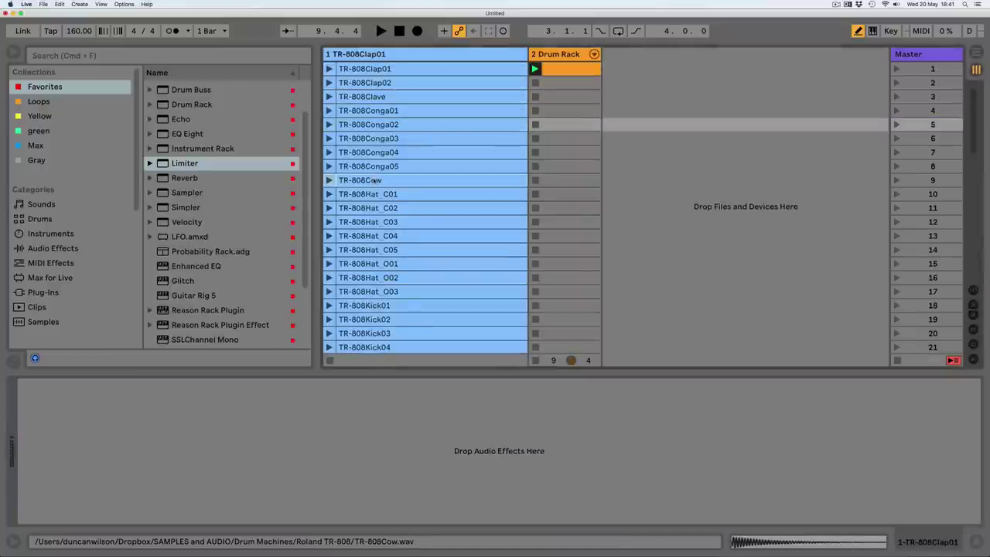
click(387, 69)
key(Right)
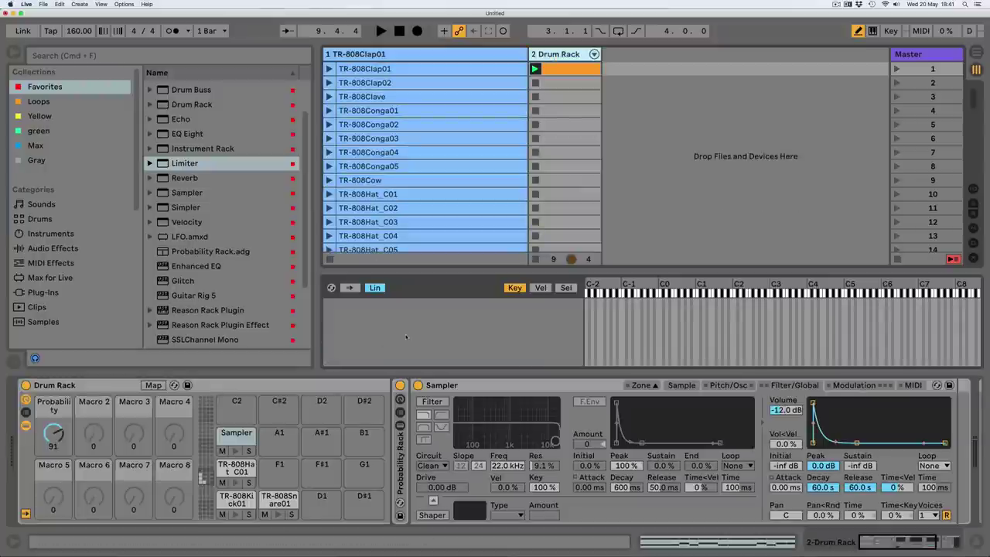
click(381, 180)
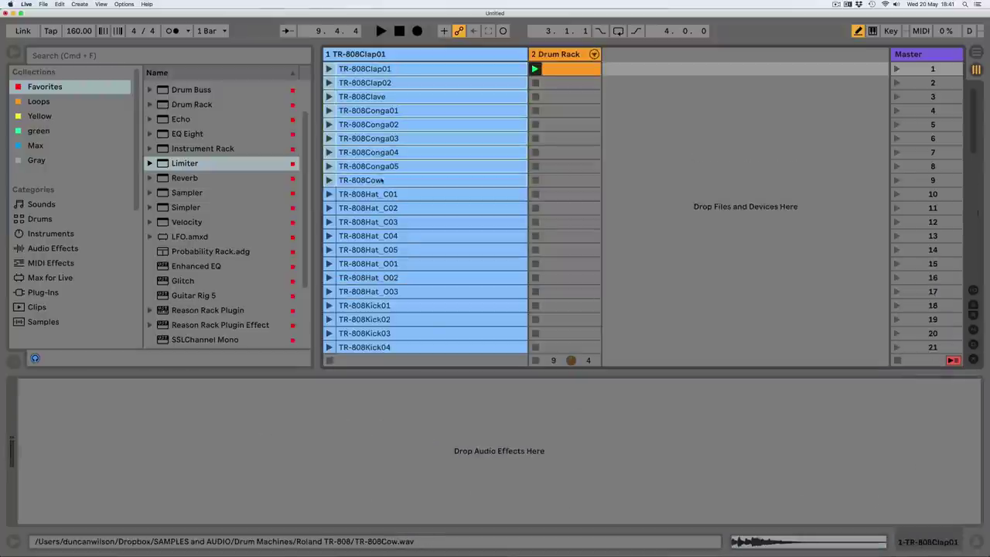
key(Right)
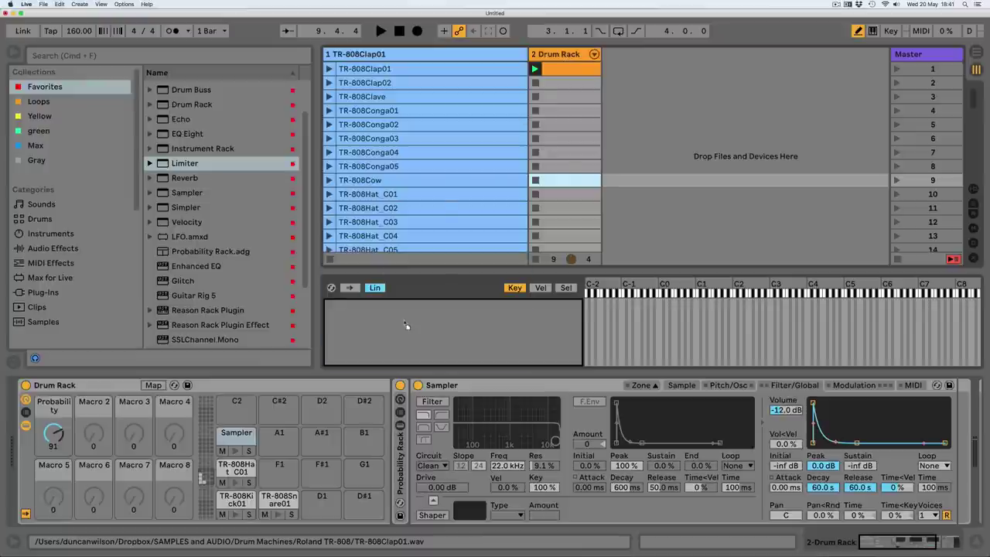
Add TR-808Rim01 and TR-808Rim02 to the G#1 Sampler's sample list.
scroll(419, 106, down, 5)
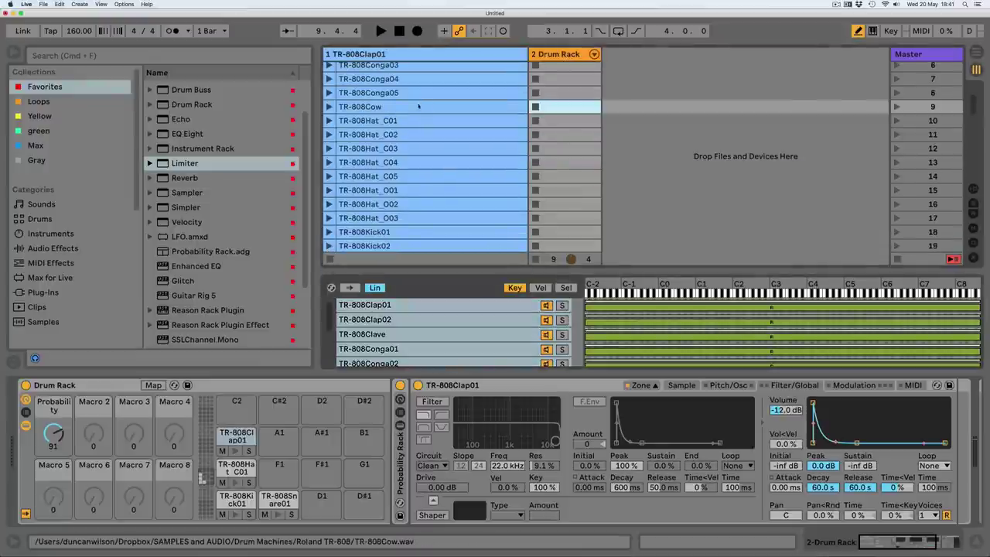
scroll(419, 107, down, 18)
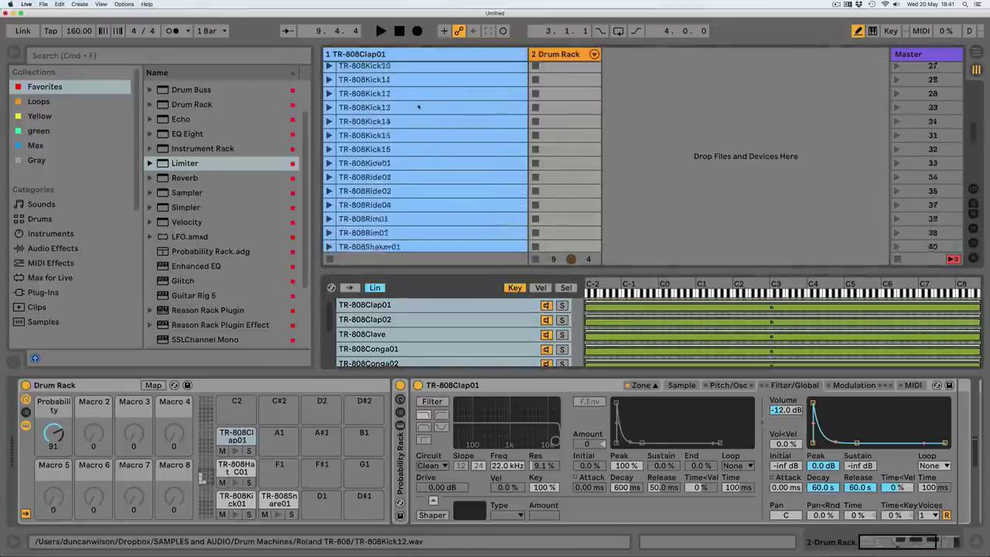
scroll(419, 106, down, 3)
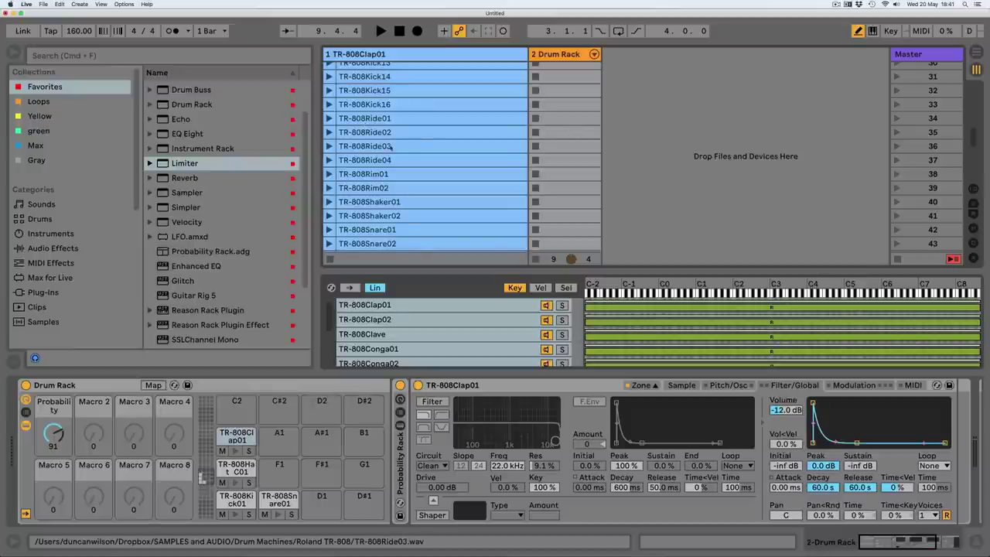
click(377, 176)
click(364, 188)
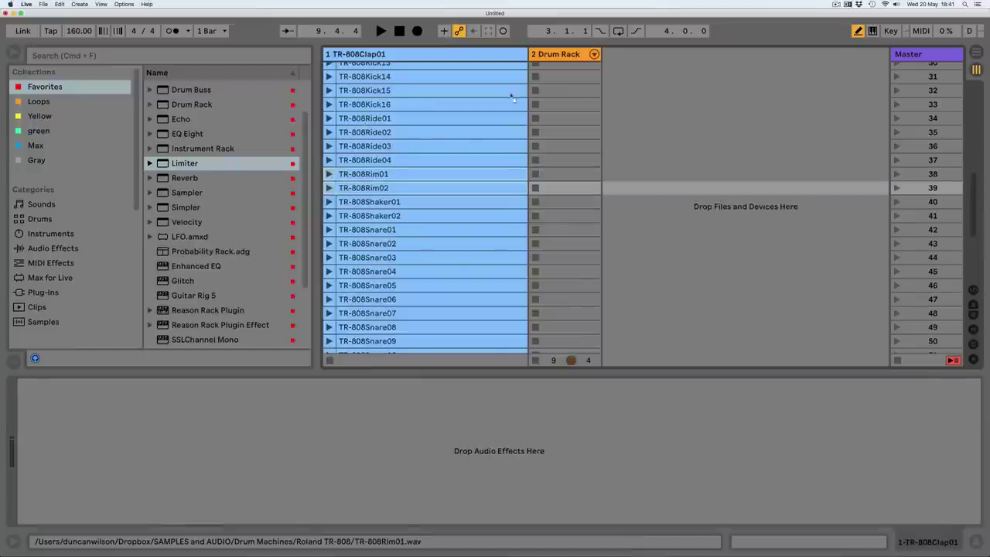
click(559, 55)
drag(561, 57, 412, 349)
Add TR-808Shaker01 and TR-808Shaker02 to the G#1 Sampler's sample list.
scroll(393, 159, down, 5)
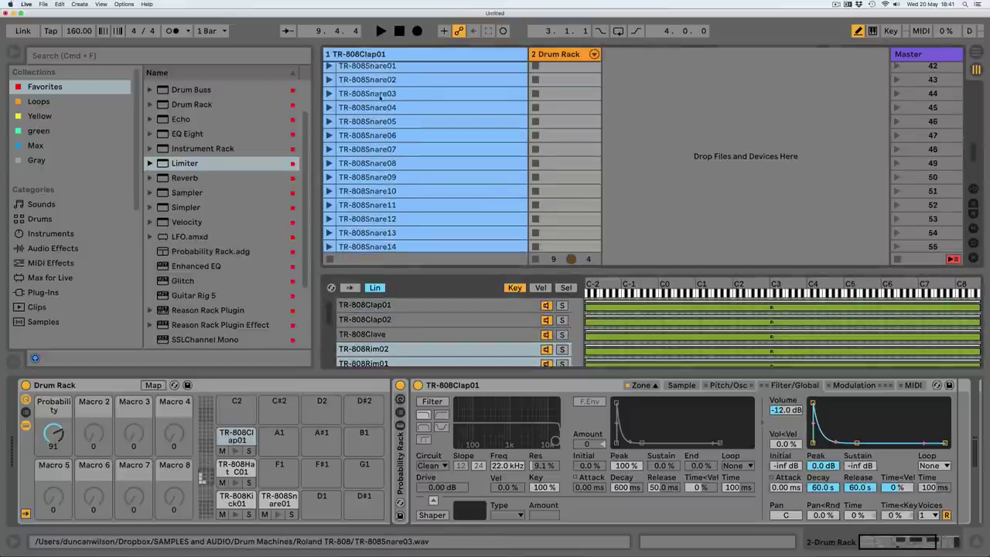
click(375, 106)
shift+click(367, 118)
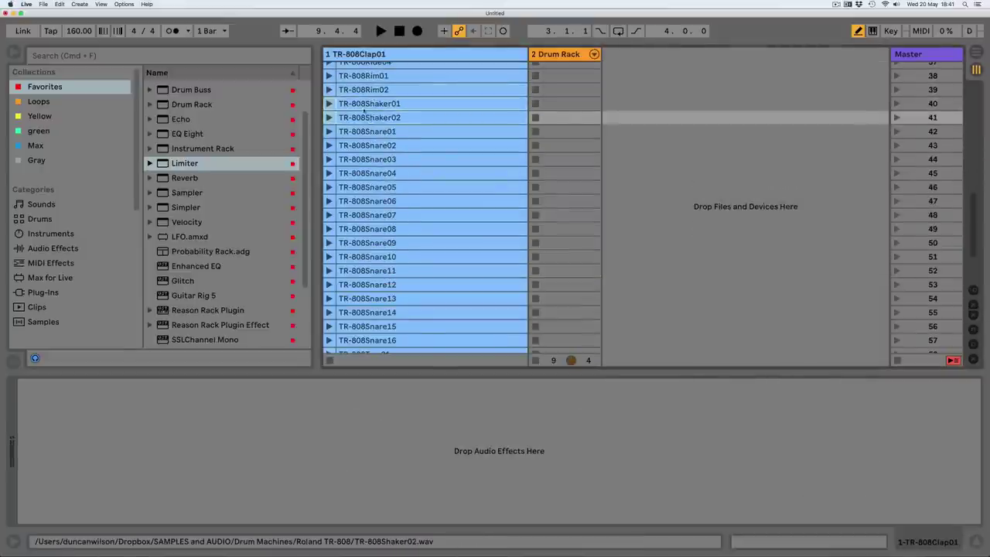
drag(365, 103, 406, 299)
Add TR-808Tom01 through TR-808Tom07 to the G#1 Sampler's sample list.
scroll(393, 132, down, 8)
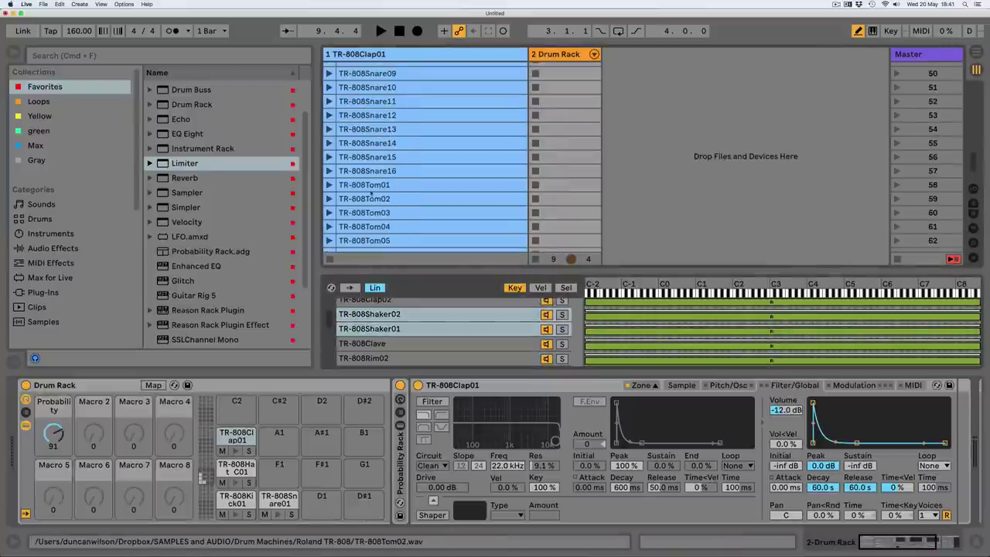
click(370, 186)
shift+click(363, 345)
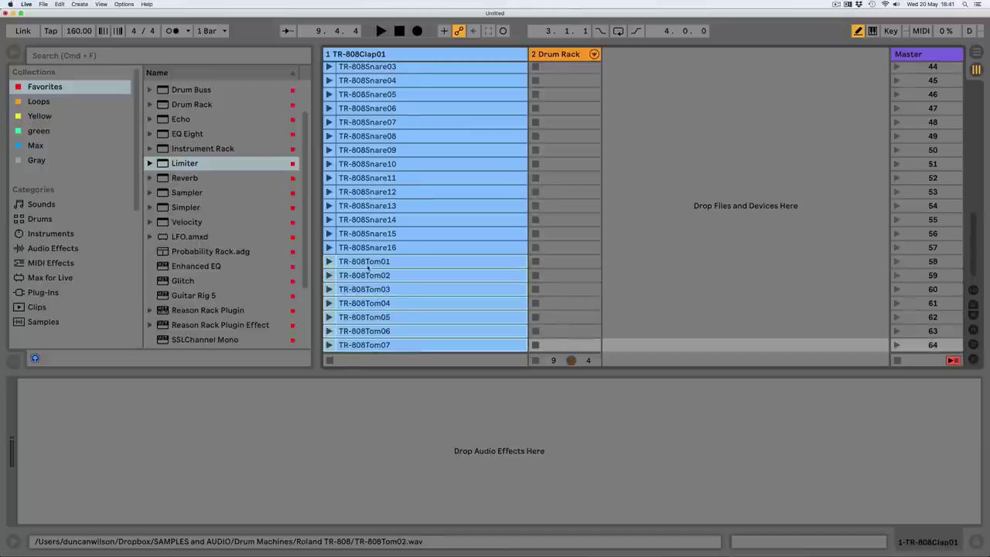
drag(369, 268, 430, 351)
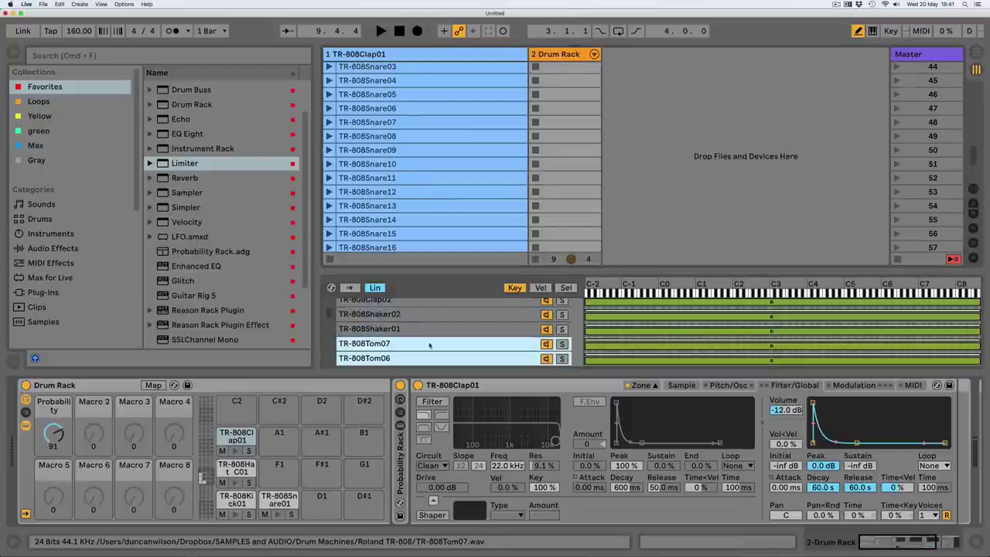
Show the G#1 Sampler's velocity zones and distribute the ranges equally across all its samples.
click(413, 332)
key(super+a)
click(541, 288)
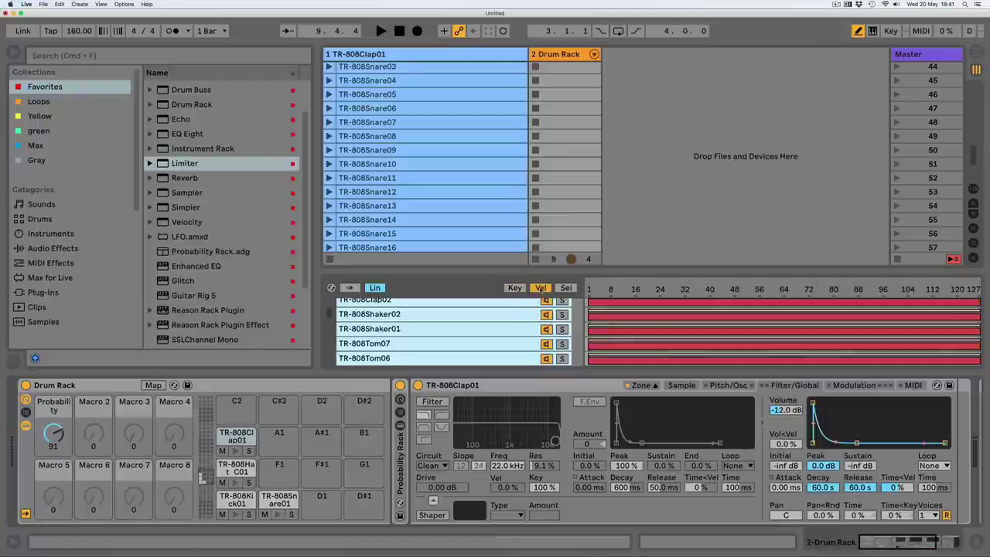
drag(499, 272, 495, 70)
right_click(493, 184)
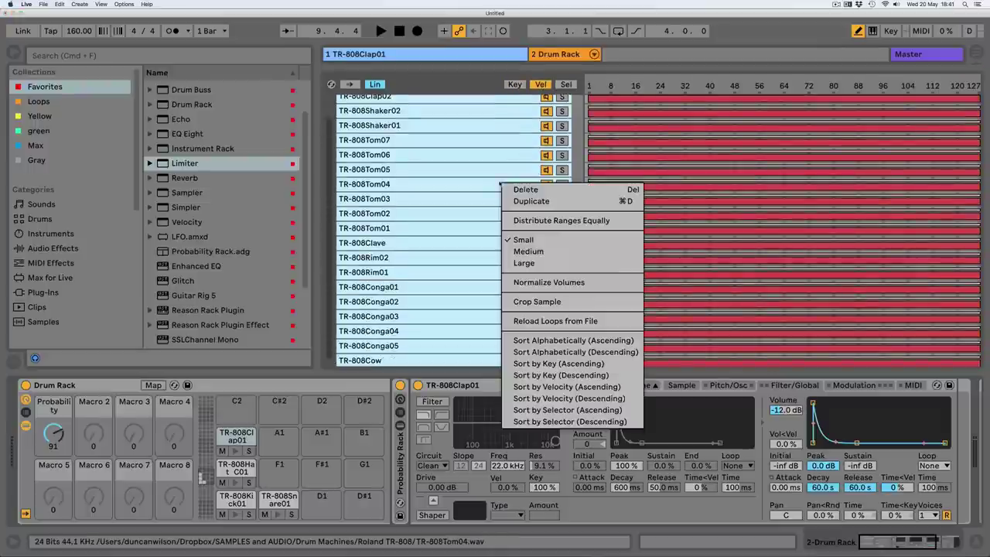
click(521, 223)
drag(451, 67, 444, 226)
Start playback and open the Drum Rack clip in the first scene for note editing.
click(550, 96)
scroll(567, 77, up, 3)
scroll(567, 77, up, 10)
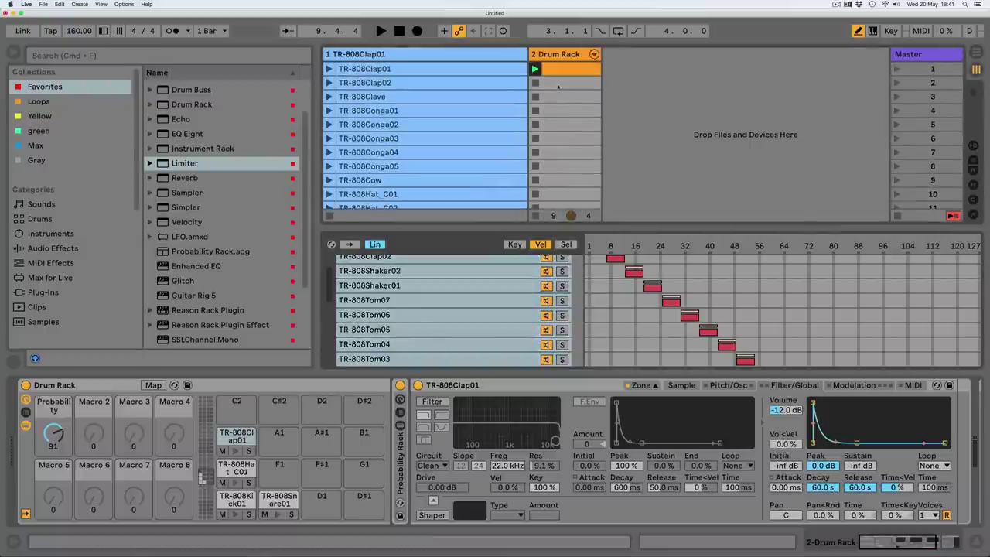
click(559, 85)
key(space)
double_click(573, 69)
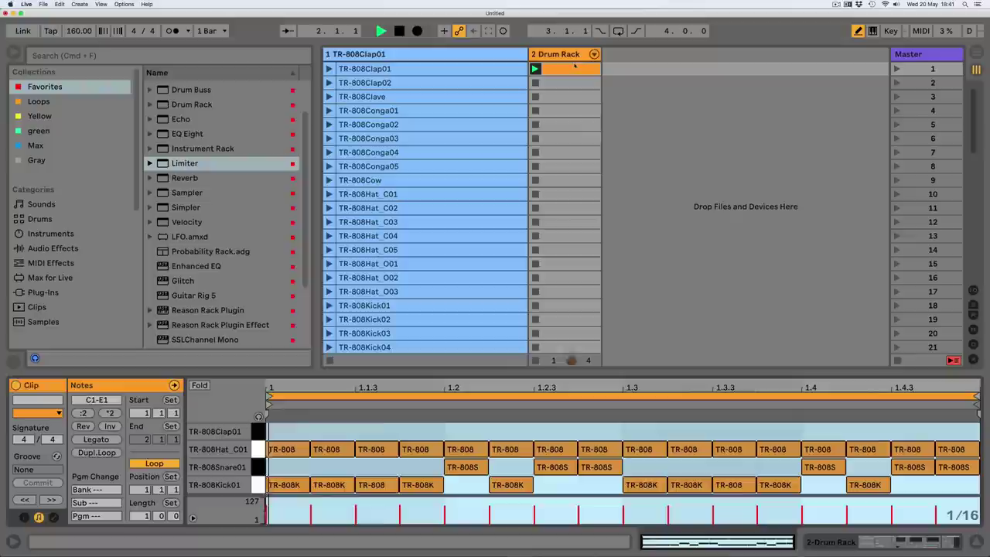
Add sixteenth-note TR-808Clap01 hits at 1.1.1 and on the last two sixteenths of every beat, and return to the Drum Rack's devices.
click(286, 431)
drag(379, 431, 421, 431)
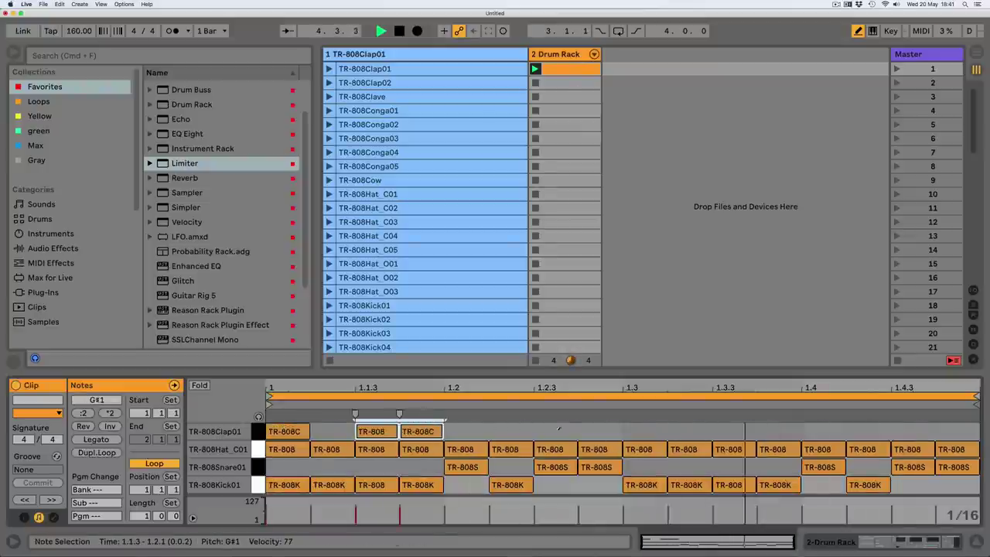
drag(545, 431, 603, 432)
drag(727, 431, 781, 431)
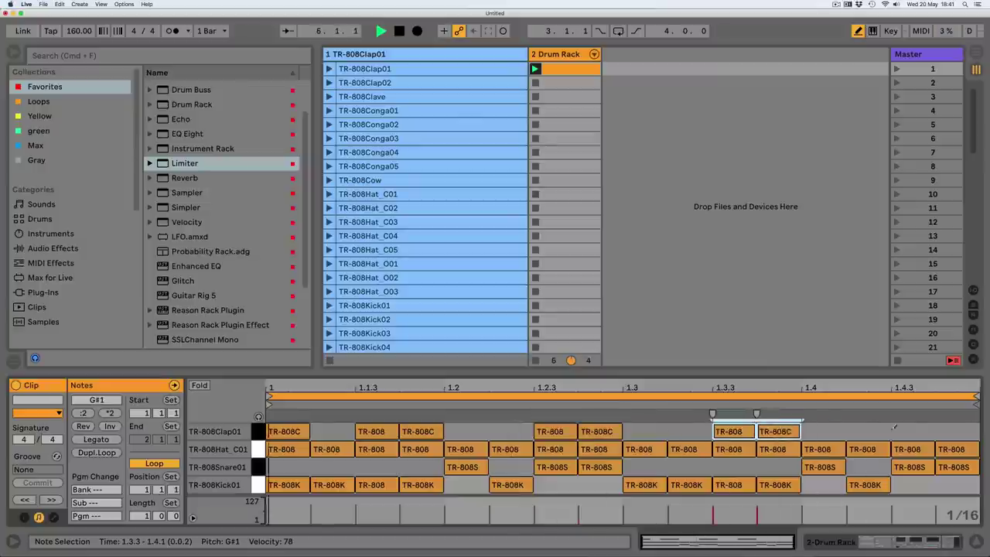
drag(904, 431, 955, 430)
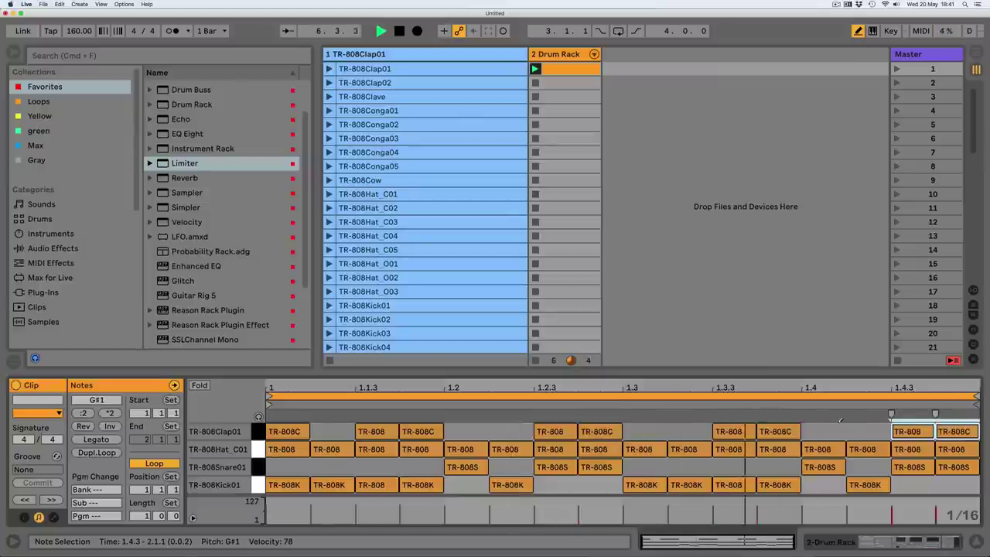
click(823, 543)
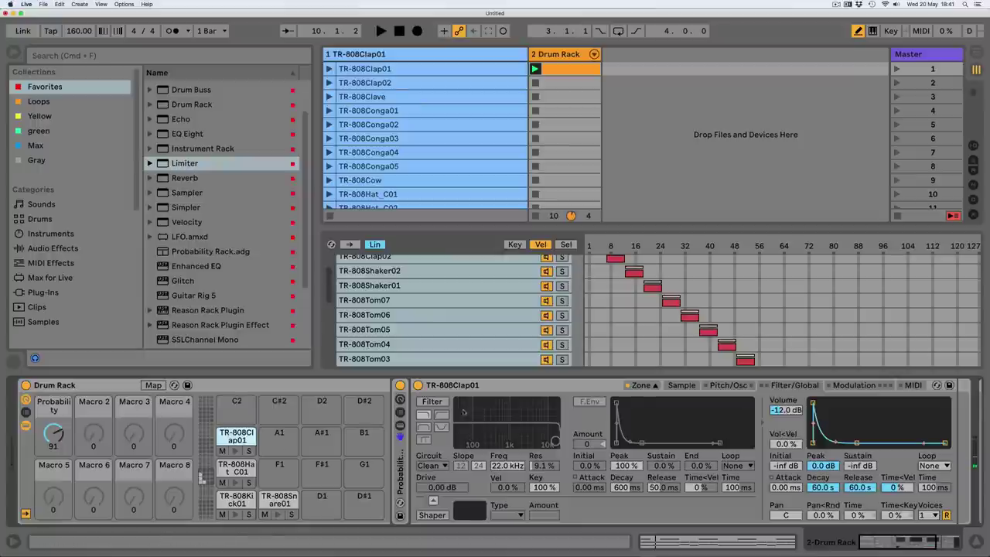
Collapse the TR-808Clap01 Sampler and insert a Reverb audio effect between it and the Drum Buss.
double_click(457, 387)
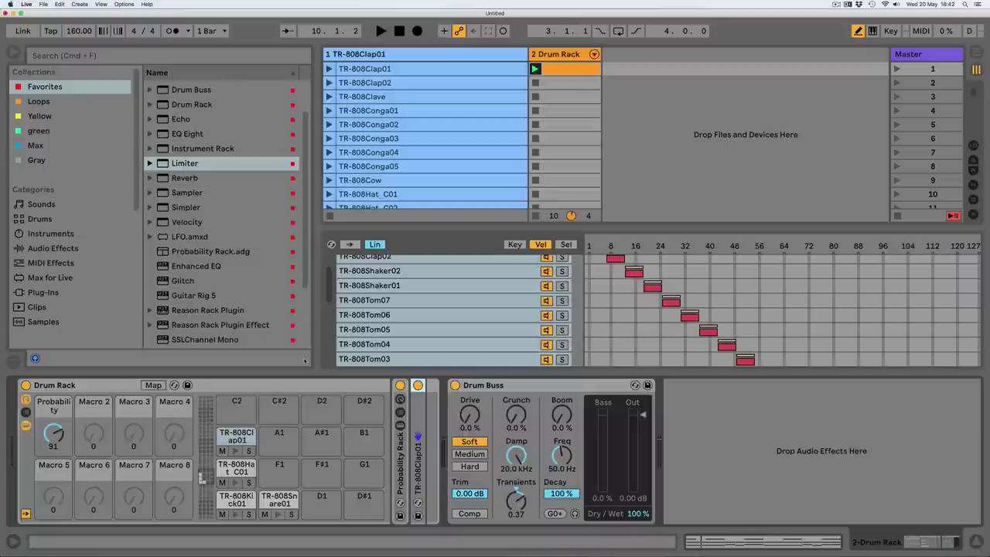
scroll(190, 195, up, 3)
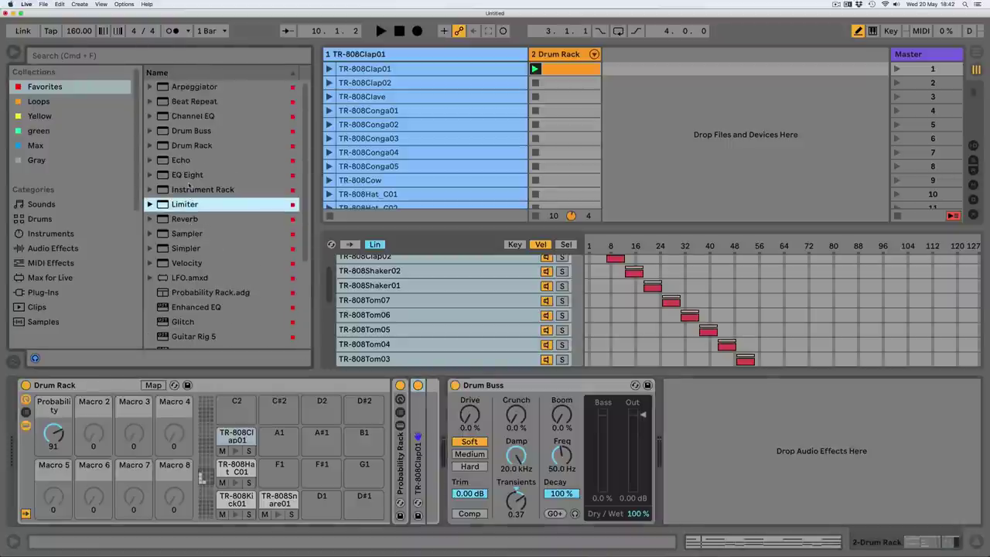
click(53, 248)
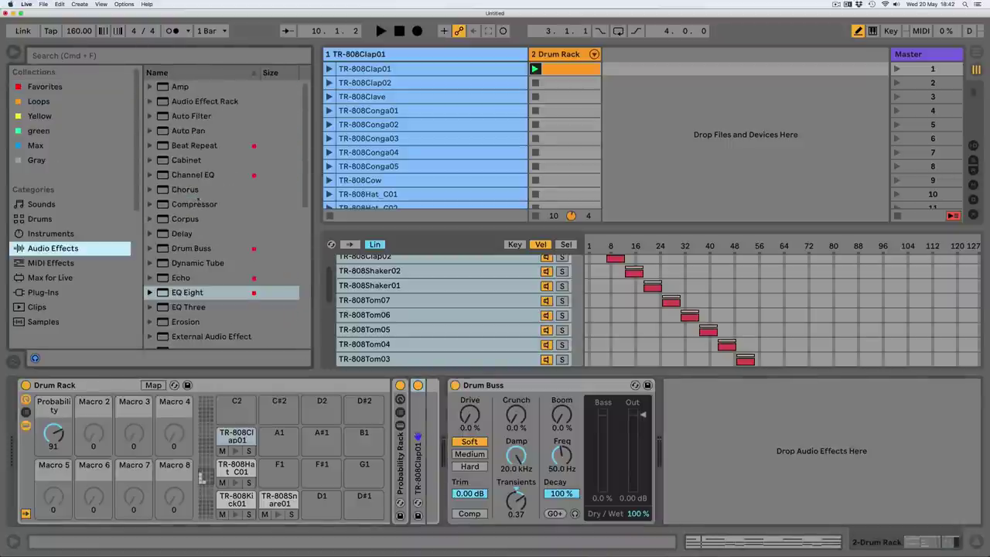
scroll(213, 242, down, 6)
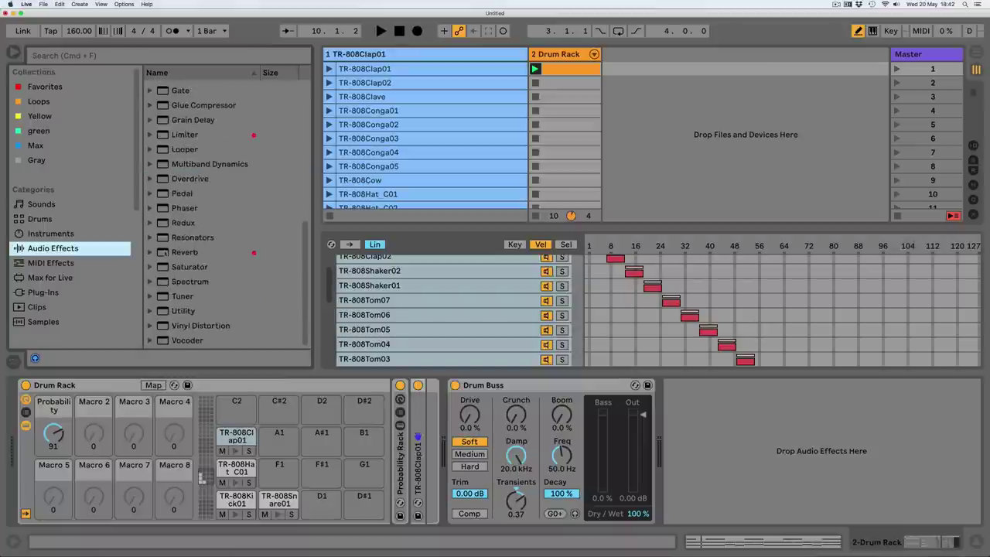
drag(184, 253, 438, 424)
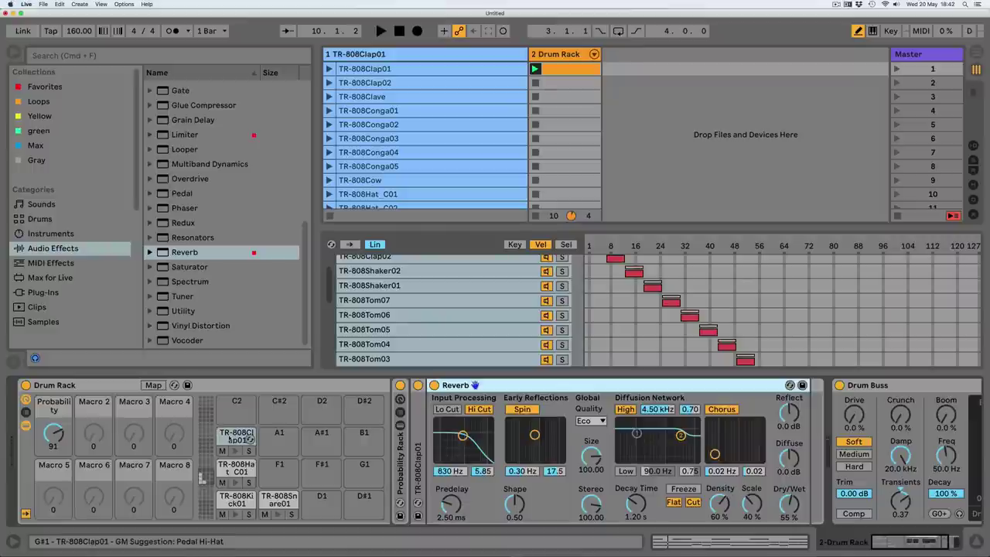
Expand the clap's Probability Rack and set the maximum of its Probability macro mapping to 65.
click(399, 458)
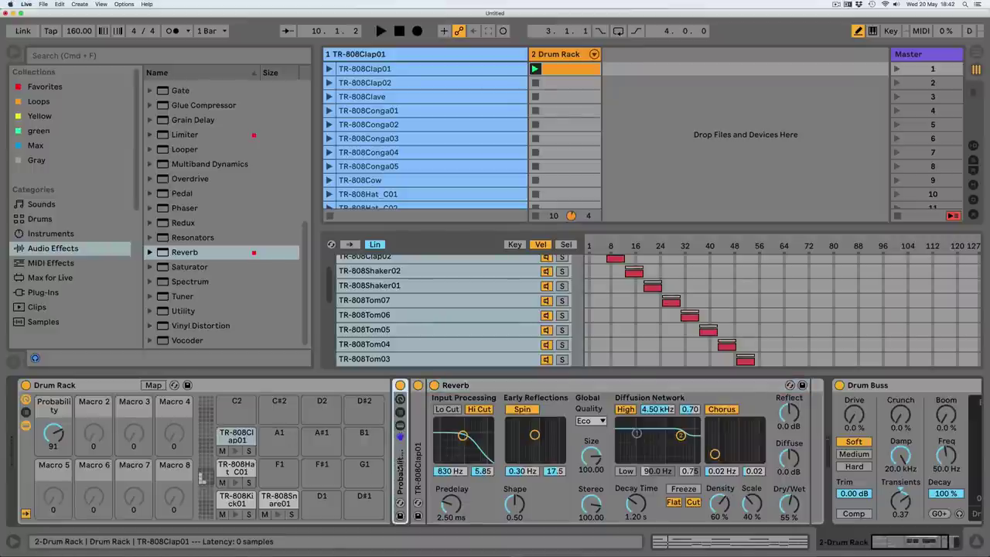
double_click(400, 436)
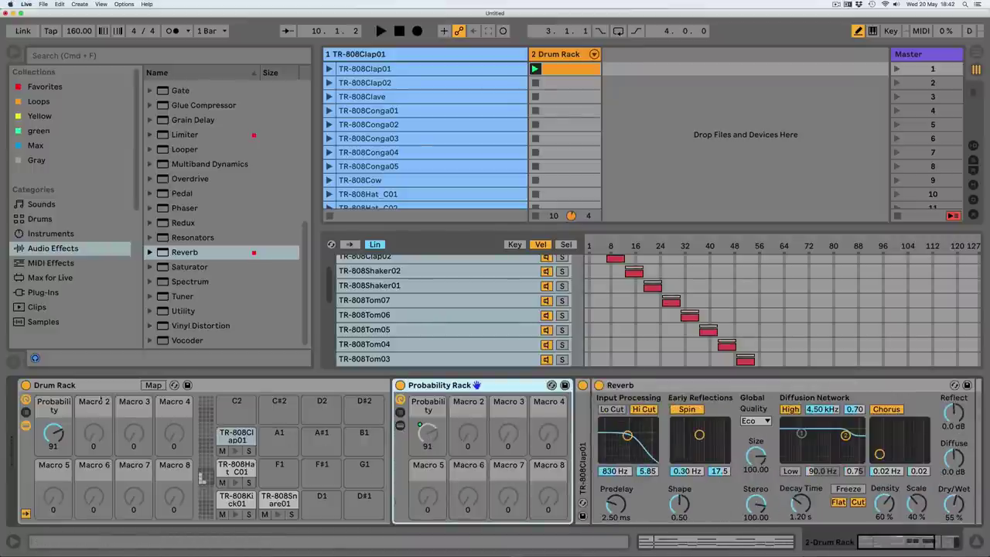
click(153, 386)
drag(335, 130, 336, 175)
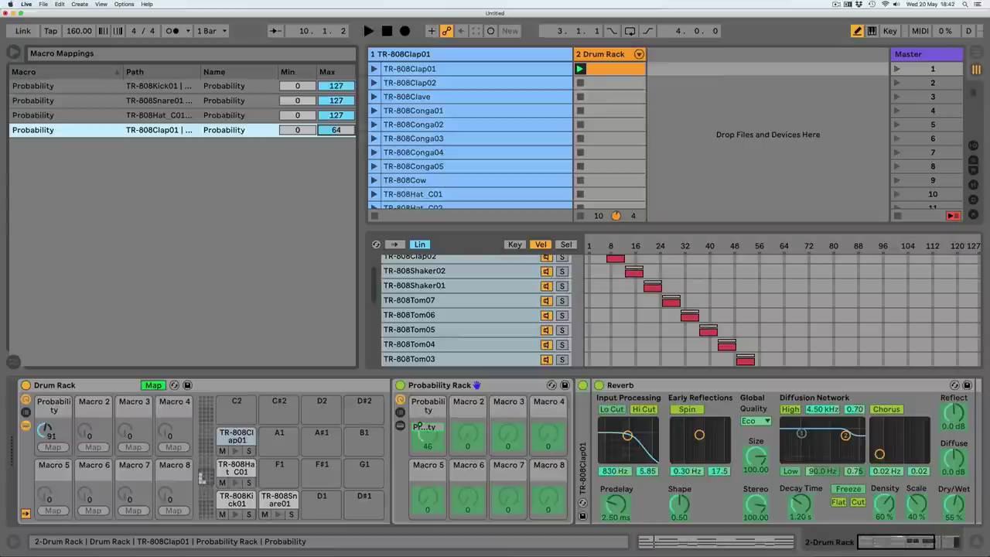
key(Up)
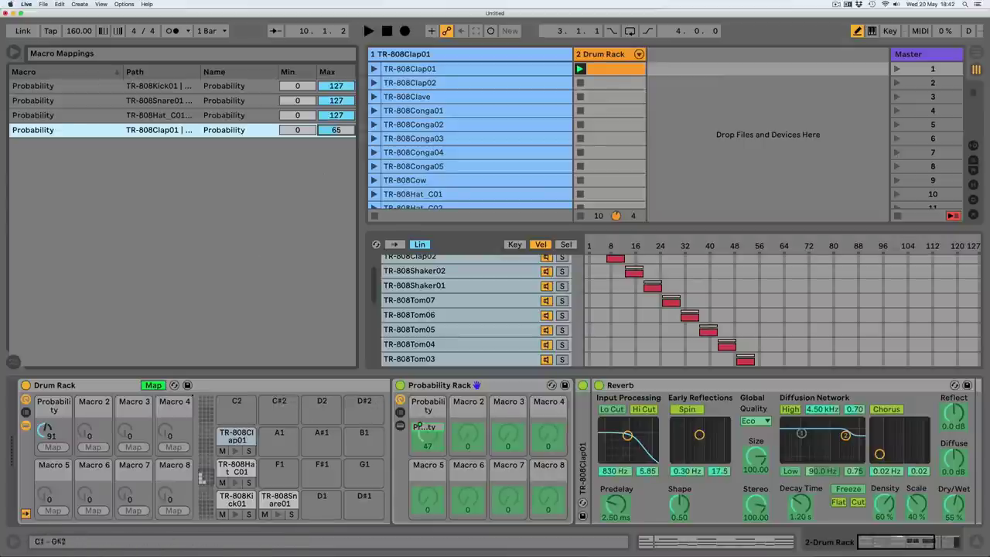
click(153, 386)
Start playback and set the clap Reverb's Decay Time to 7.48 s and Dry/Wet to 26%.
key(space)
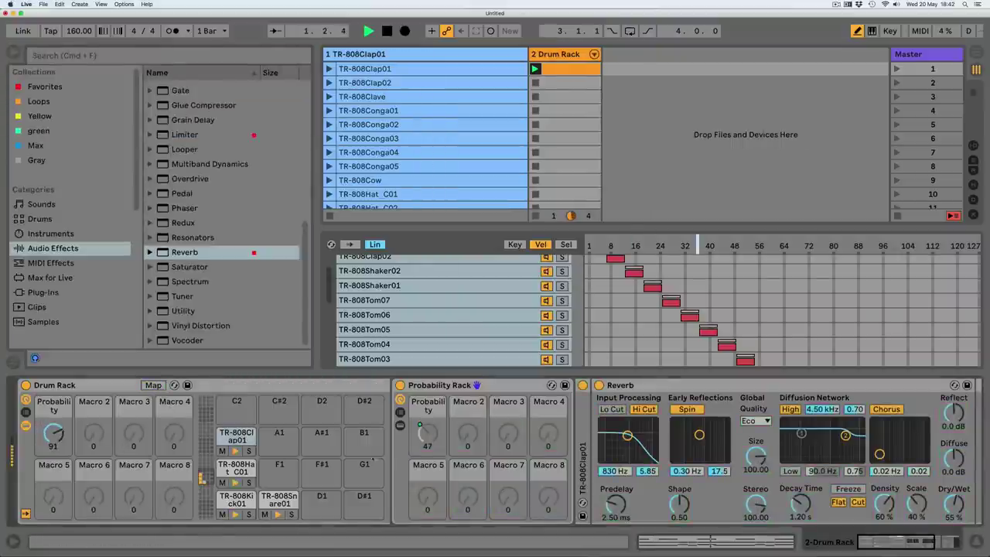
scroll(683, 477, right, 6)
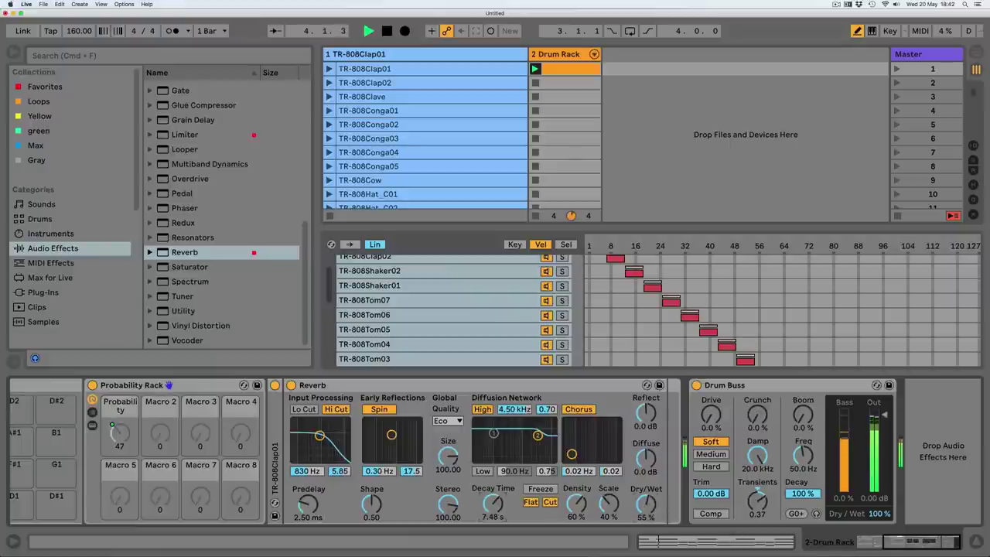
drag(646, 504, 646, 526)
scroll(646, 510, left, 6)
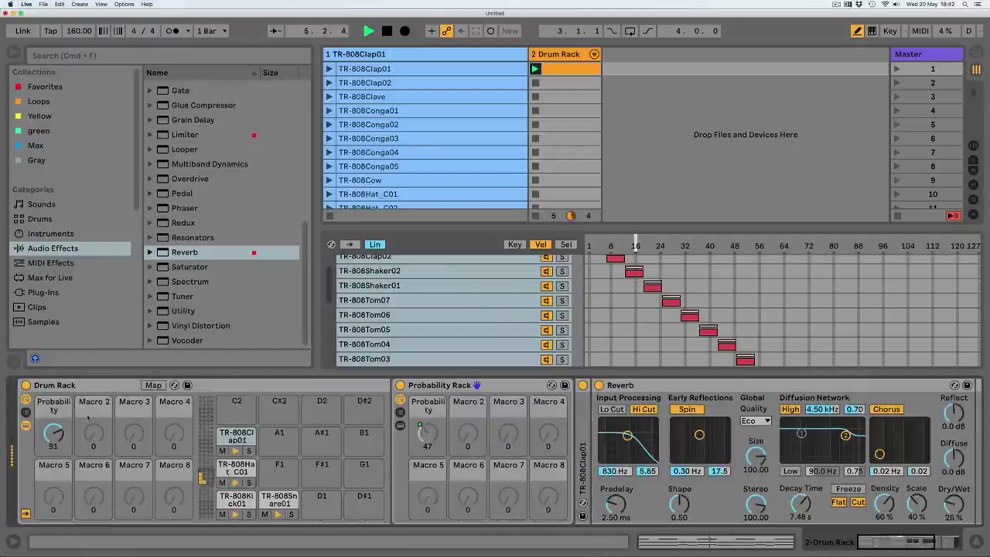
Audition the Drum Rack's Probability macro at 59, 21 and 3, leave it at 79, and stop playback.
drag(57, 437, 56, 461)
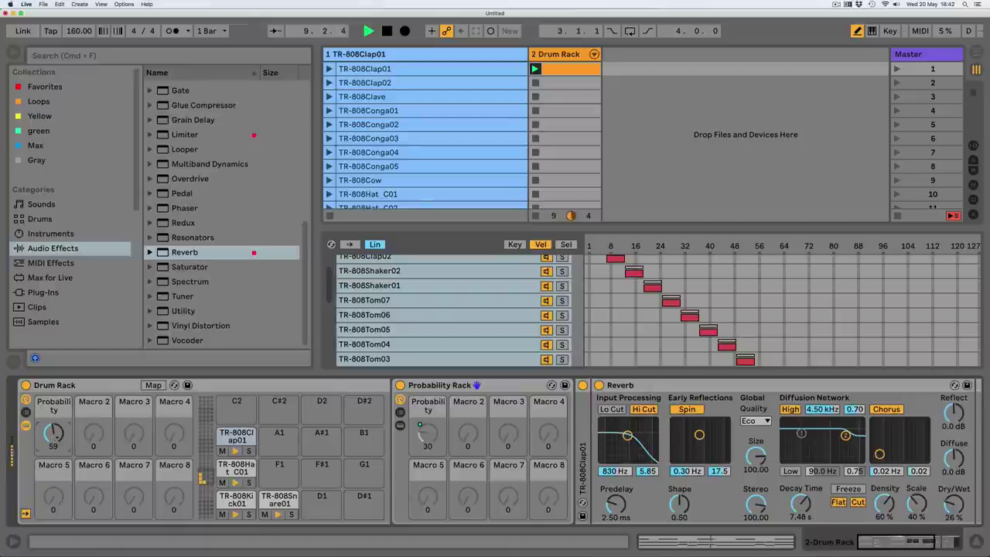
drag(317, 193, 297, 193)
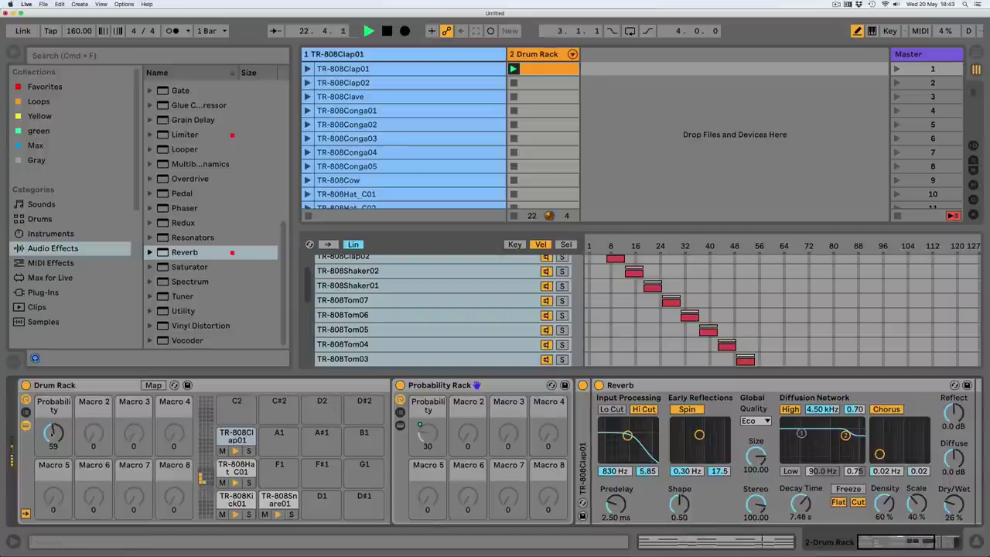
drag(50, 435, 50, 461)
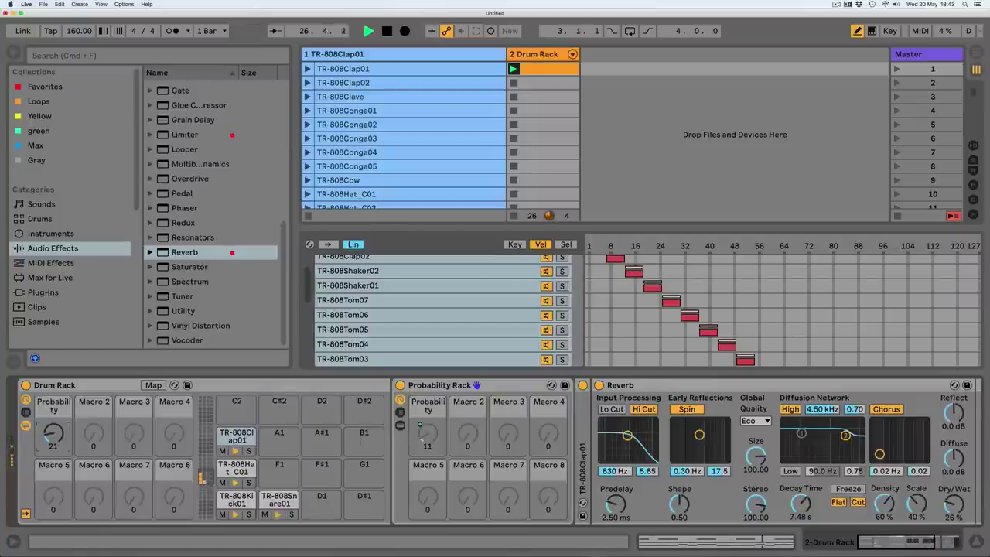
drag(51, 436, 51, 450)
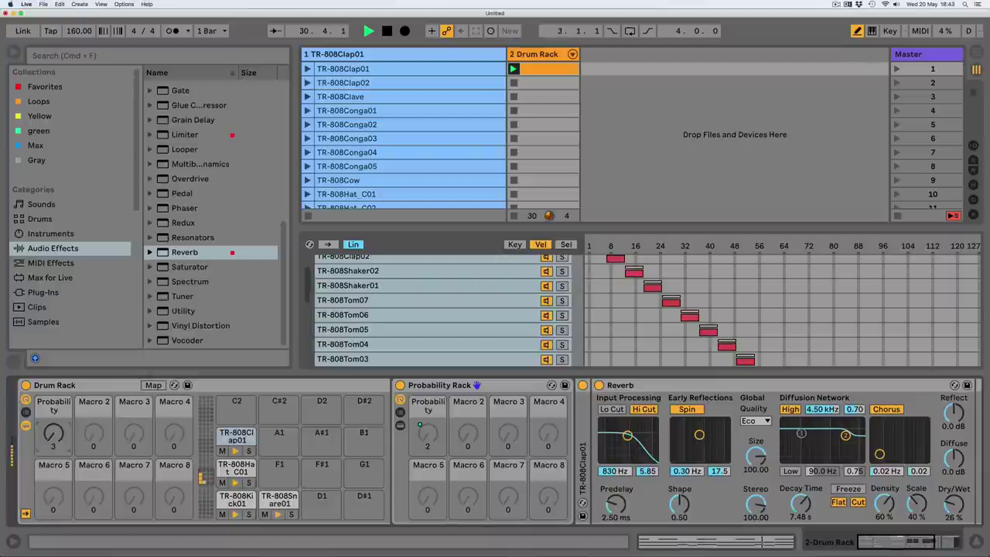
drag(52, 435, 52, 376)
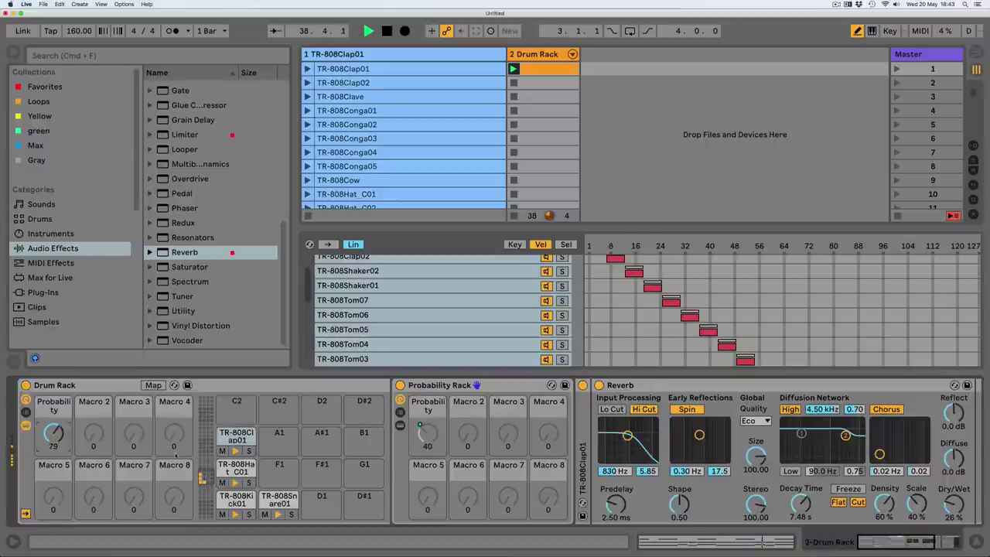
key(space)
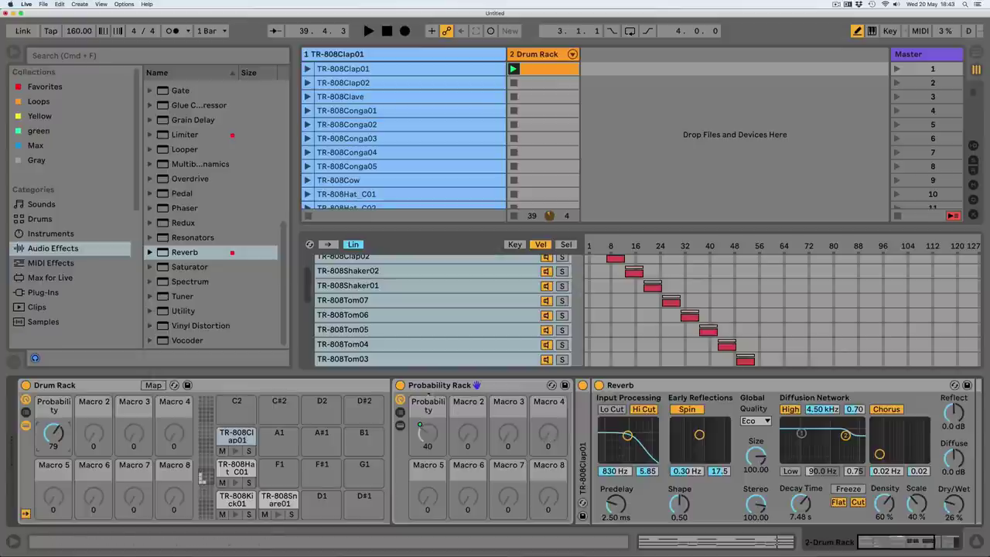
Map the on/off switches of the clap and hat Probability Racks to the Drum Rack's Macro 8.
right_click(400, 385)
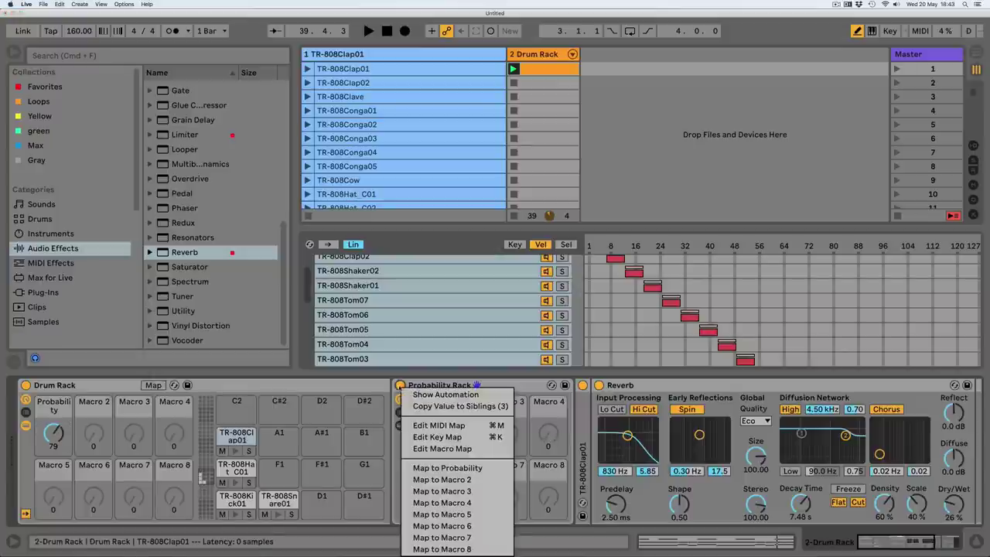
click(428, 548)
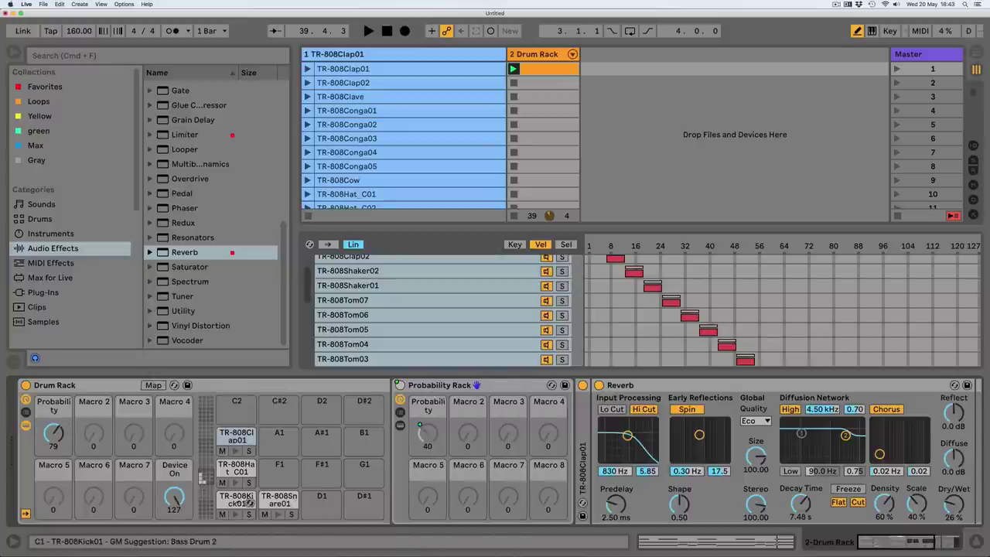
click(236, 467)
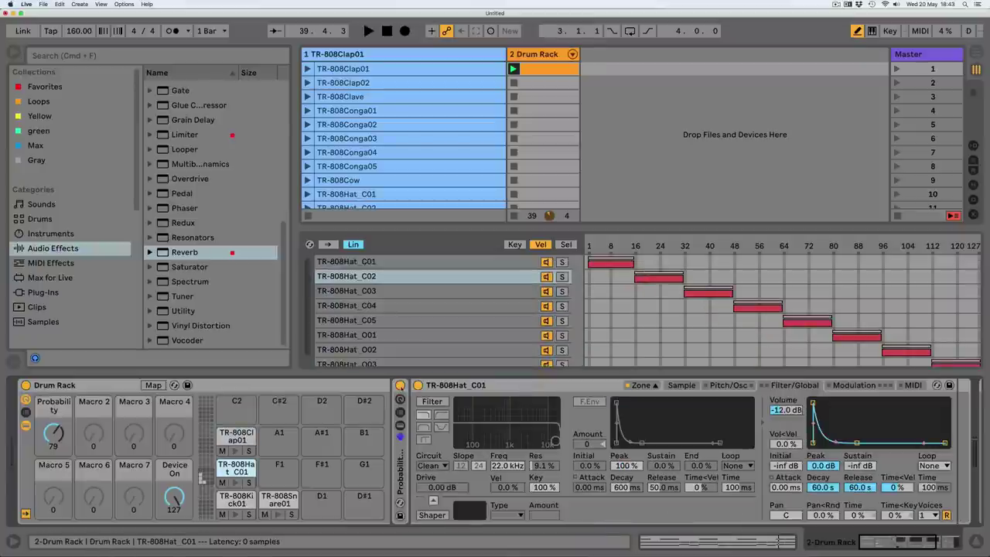
right_click(400, 385)
click(431, 546)
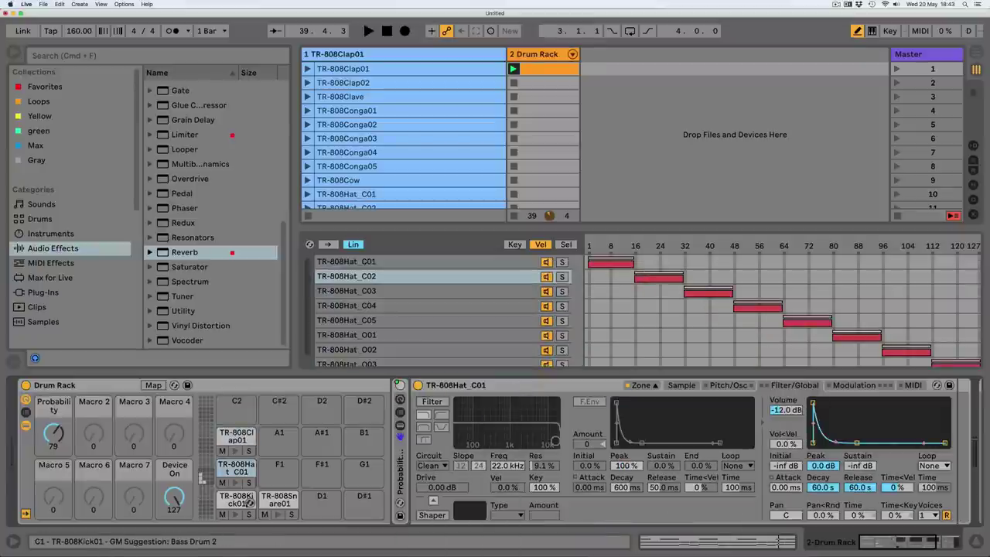
Map the on/off switches of the kick and snare Probability Racks to the Drum Rack's Device On macro.
click(236, 499)
right_click(400, 385)
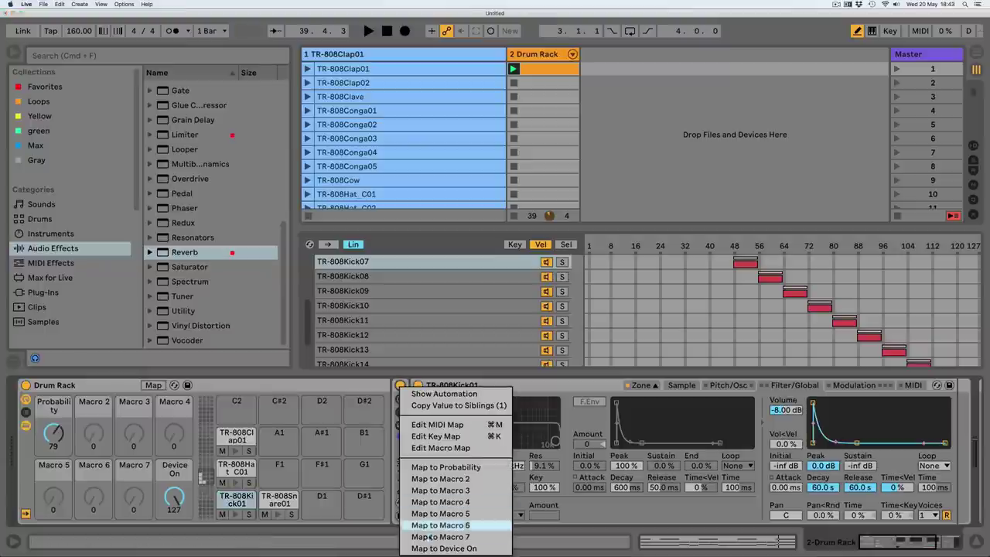
click(427, 549)
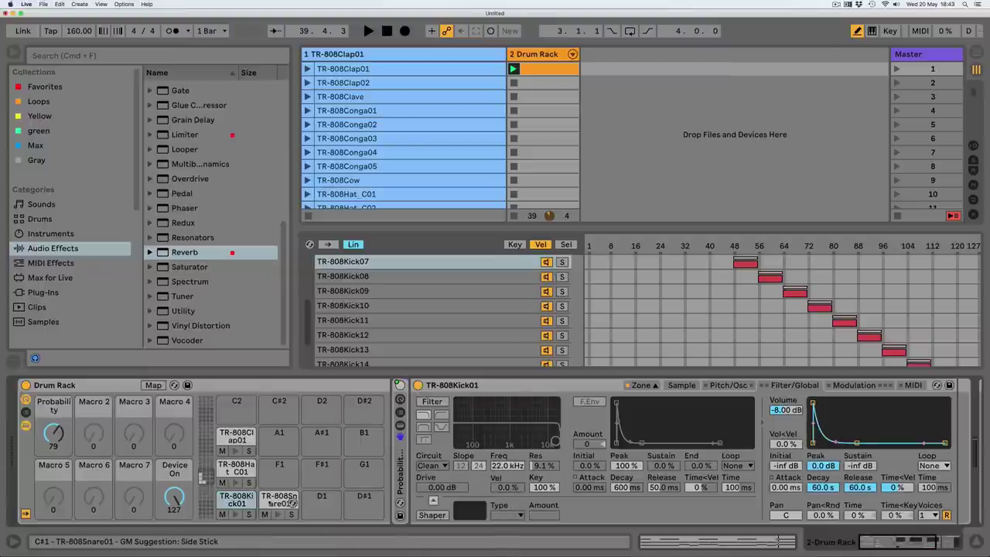
click(270, 503)
right_click(273, 503)
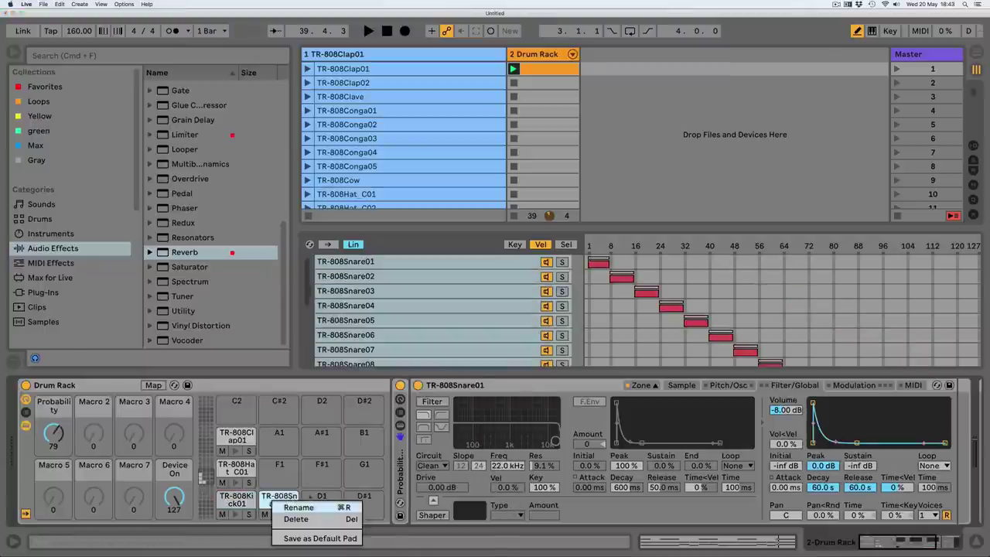
click(294, 539)
right_click(400, 385)
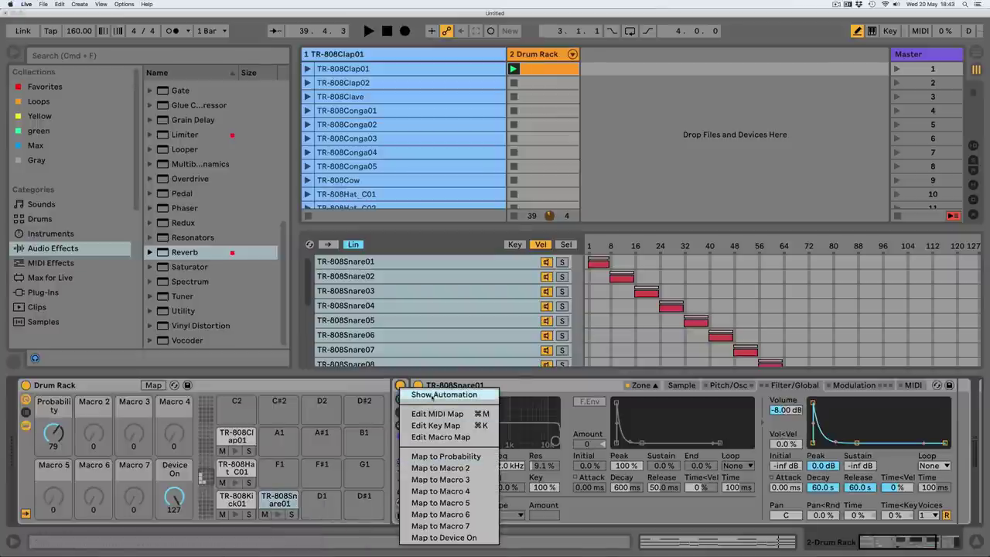
click(444, 538)
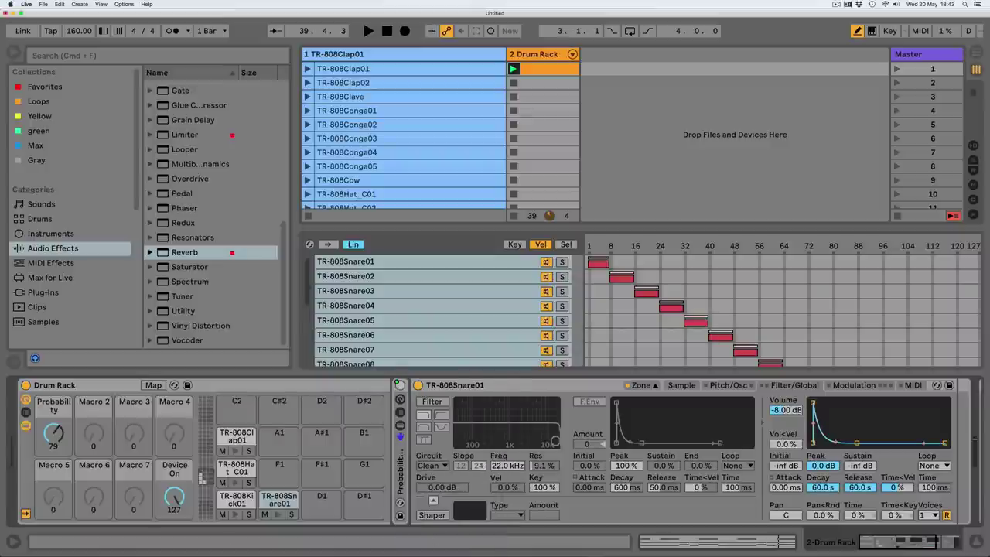
Set the Device On macro to 0, then audition the Drum Rack clip with its notes displayed.
drag(174, 497, 174, 552)
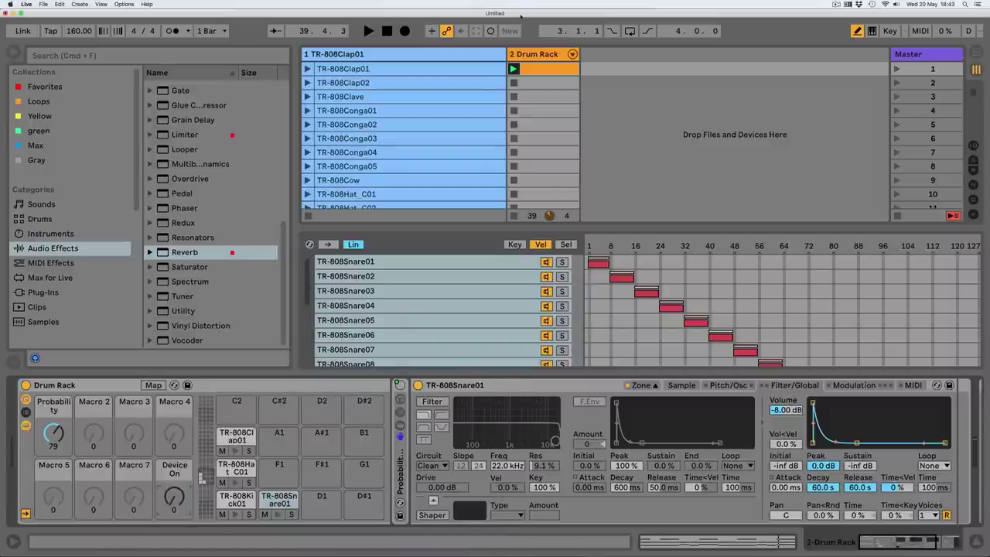
click(513, 69)
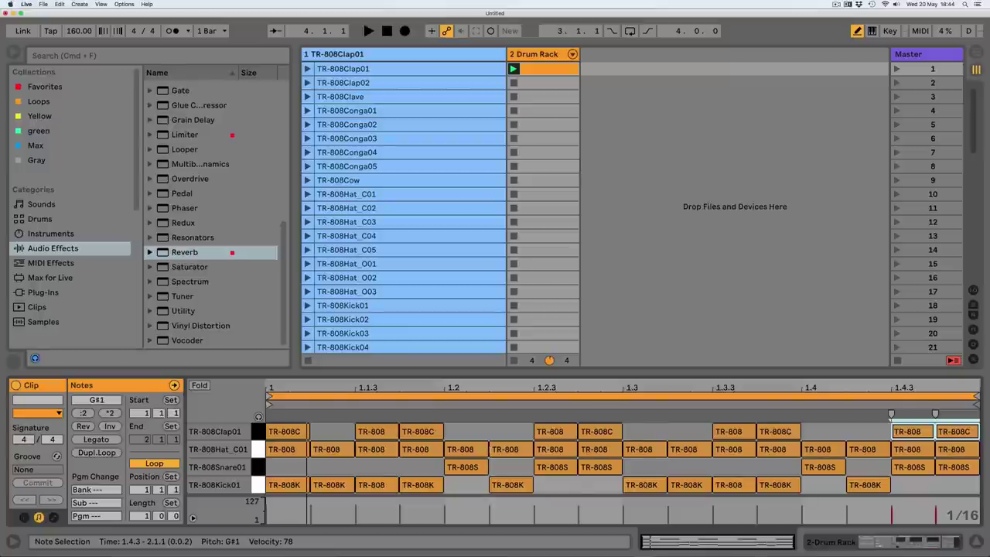
click(513, 69)
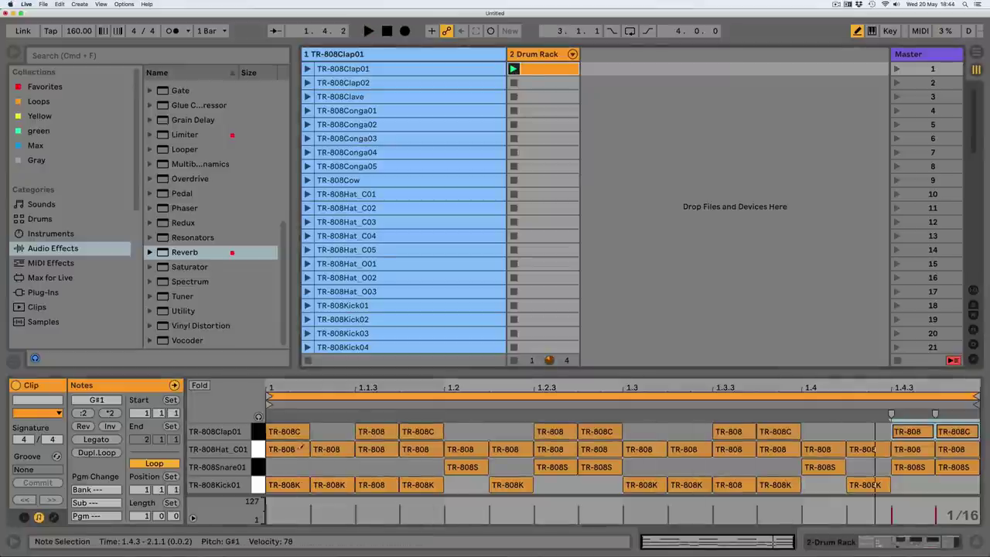
Erase all hat, snare, kick and clap notes from the Drum Rack clip.
mouse_move(300, 448)
mouse_down()
mouse_move(950, 447)
mouse_move(642, 465)
mouse_move(369, 454)
mouse_up()
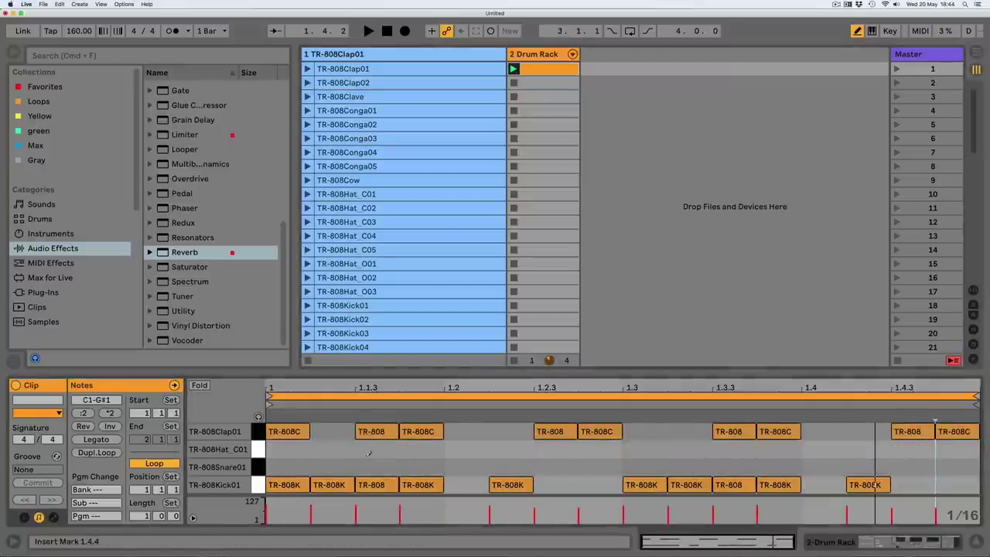
drag(284, 485, 938, 477)
mouse_move(957, 433)
mouse_down()
mouse_move(385, 438)
mouse_move(295, 428)
mouse_up()
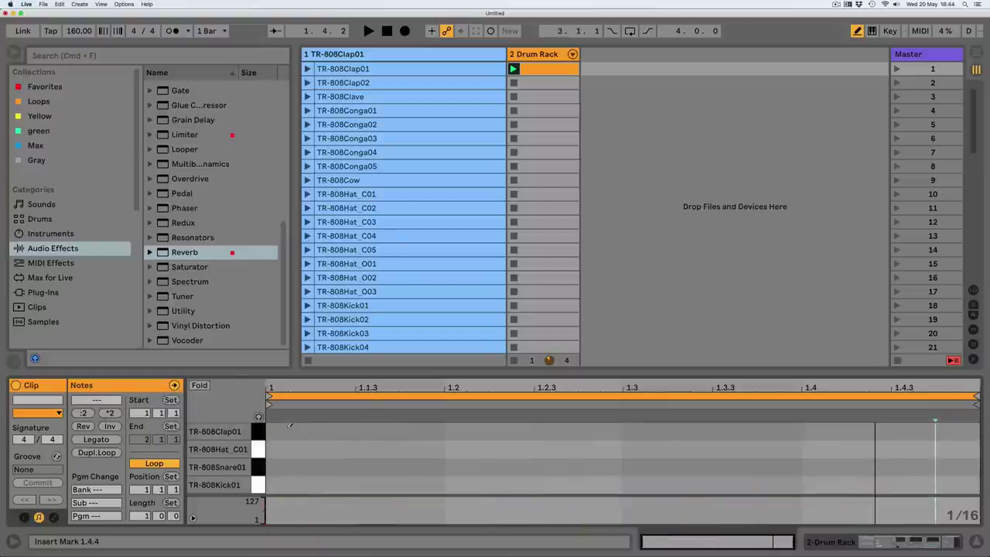
Draw a clap at 1.1.1 and hat notes on all four beats of the one-bar Drum Rack clip.
click(288, 430)
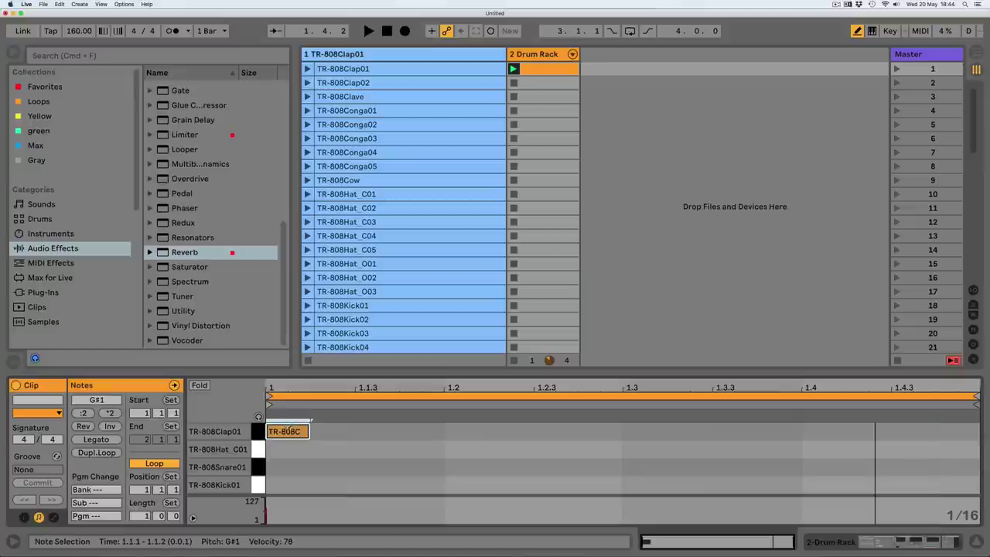
click(292, 448)
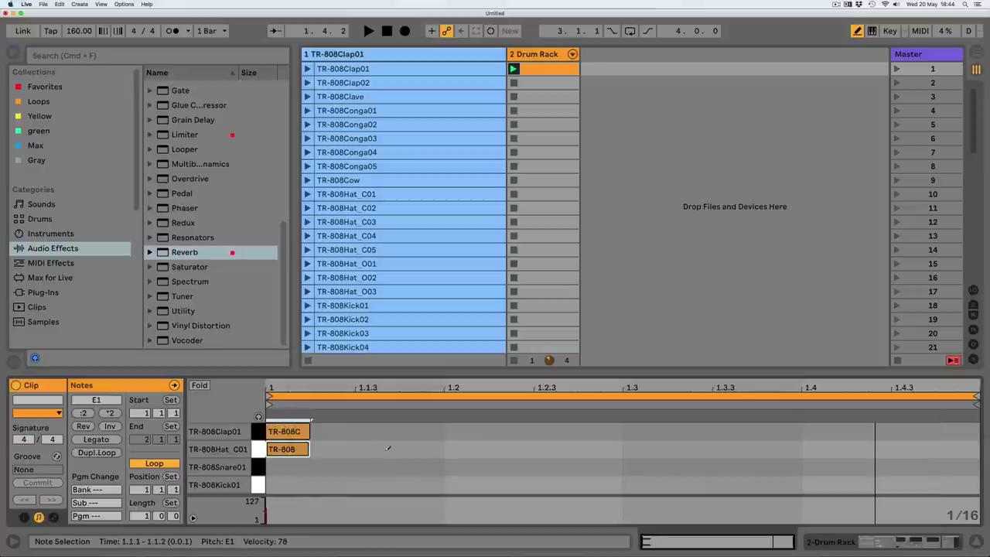
click(464, 452)
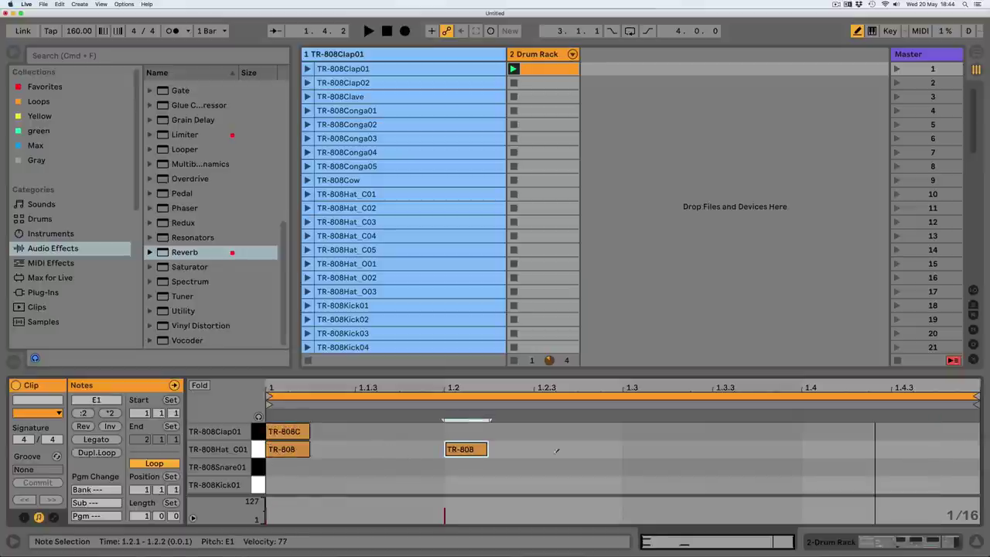
click(636, 449)
click(820, 449)
Add kicks at 1.1.1 and 1.3.3 and snares at 1.2.1 and 1.4.1, and start playback.
click(280, 485)
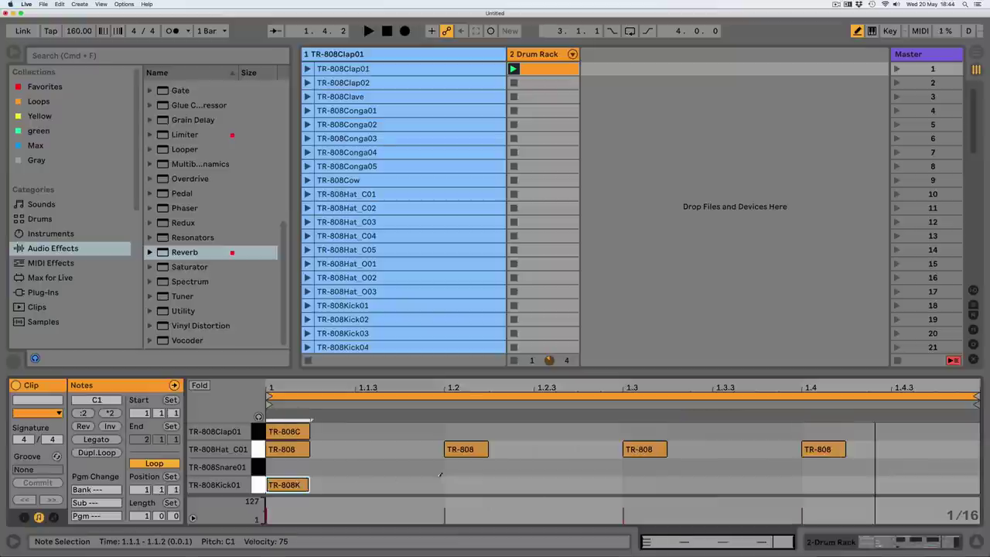
click(462, 468)
click(714, 484)
click(806, 467)
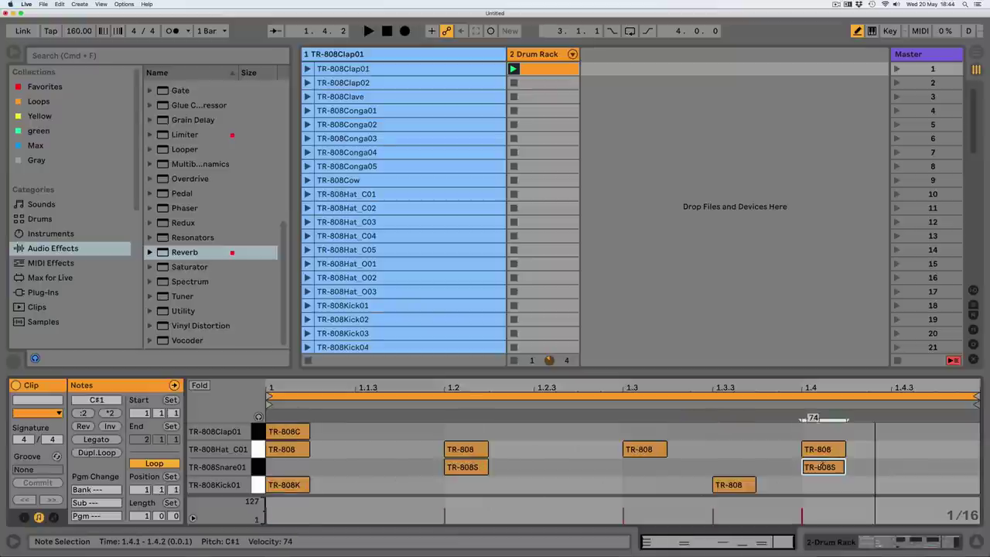
key(space)
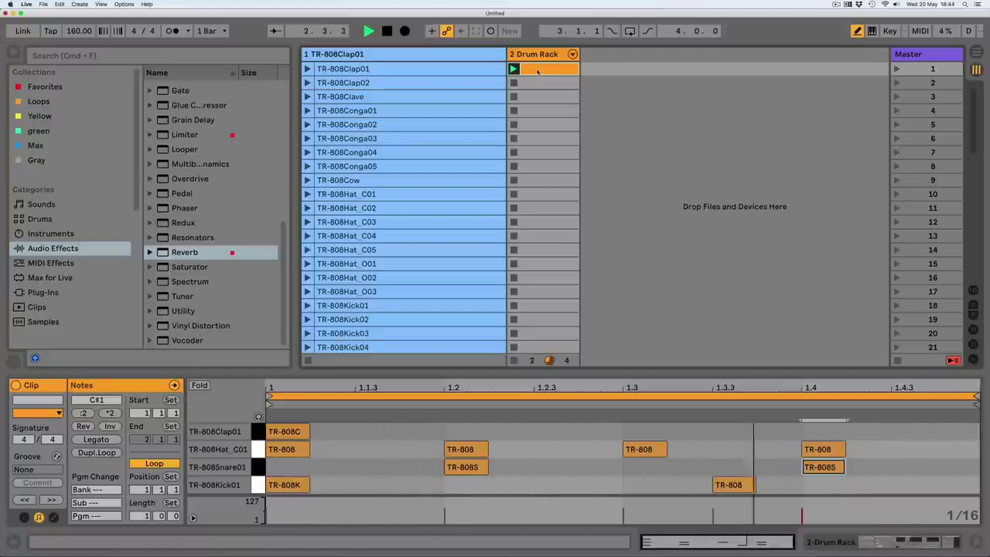
Duplicate the clip into scene 2 and launch it, adding kicks at 1.1.3 and 1.3.4 and snares at 1.2.4 and 1.4.4.
key(super+d)
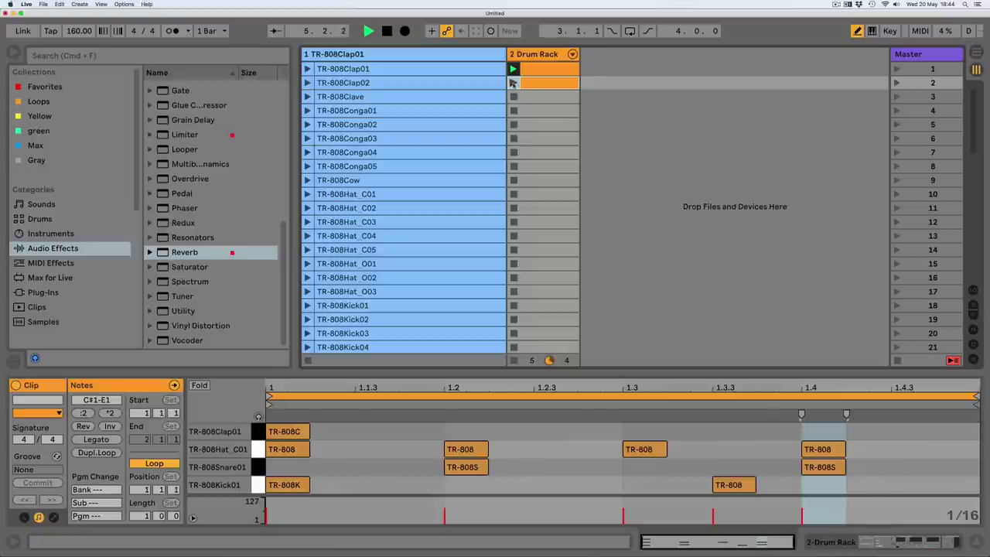
click(513, 83)
click(777, 484)
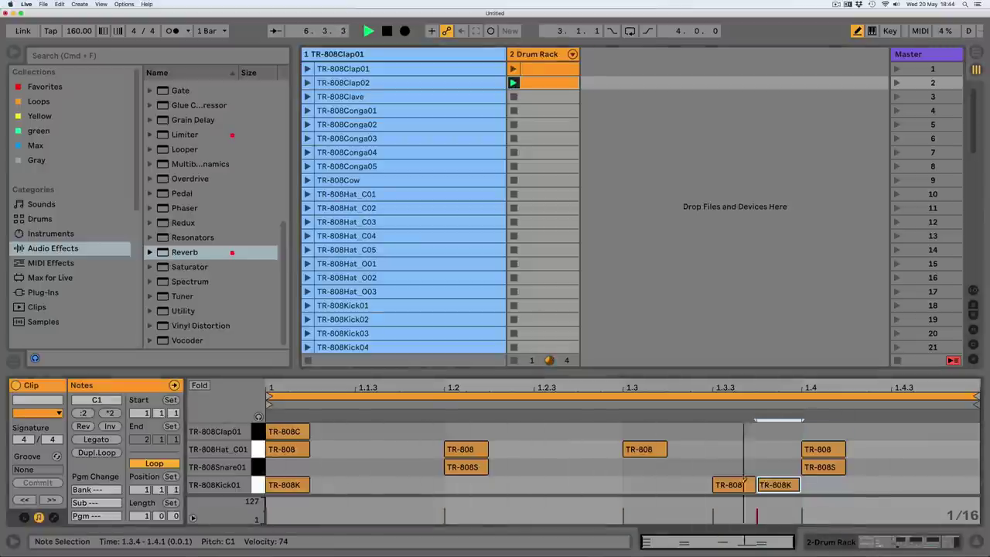
click(952, 467)
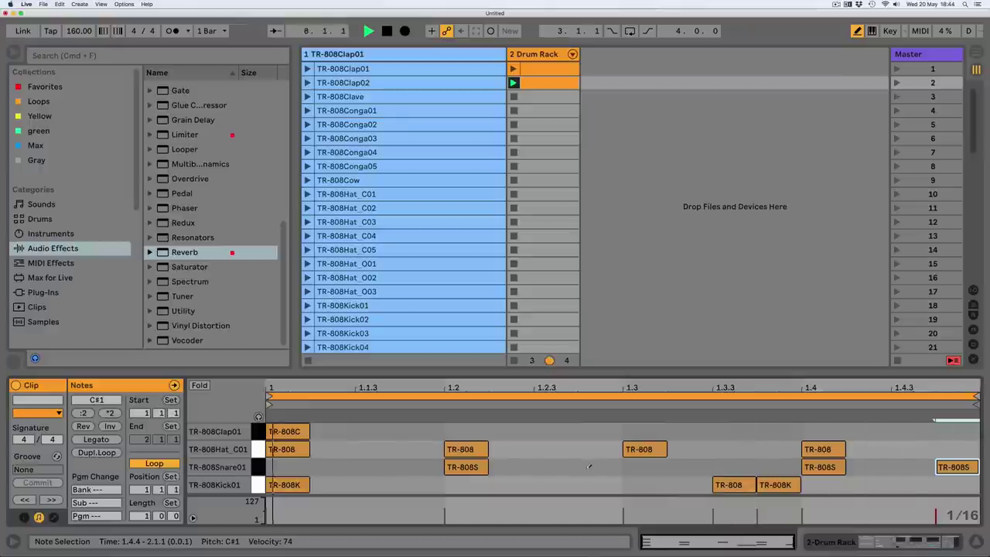
click(594, 467)
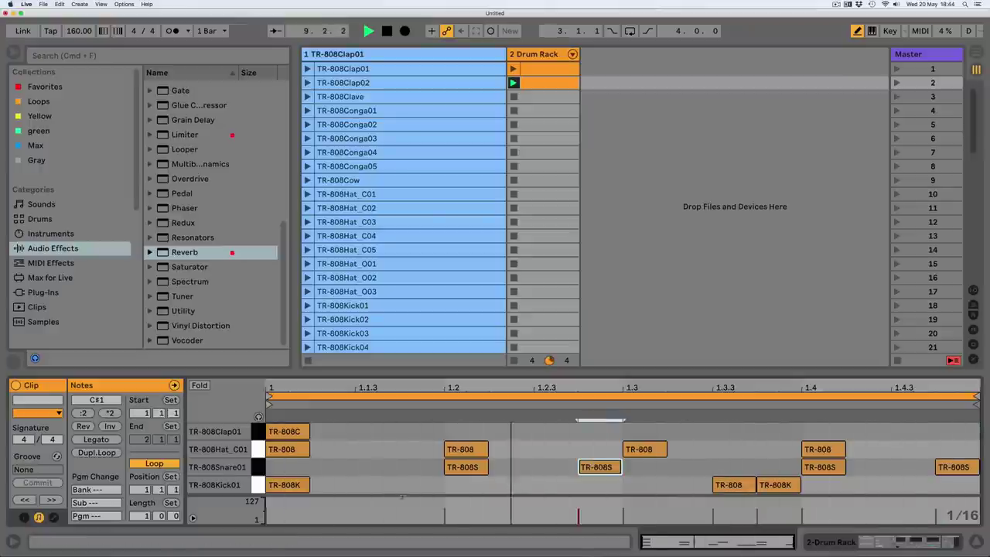
click(379, 485)
Add hat notes on the off-beats at 1.1.3, 1.2.3, 1.3.3 and 1.4.3 in the scene 2 clip.
click(377, 448)
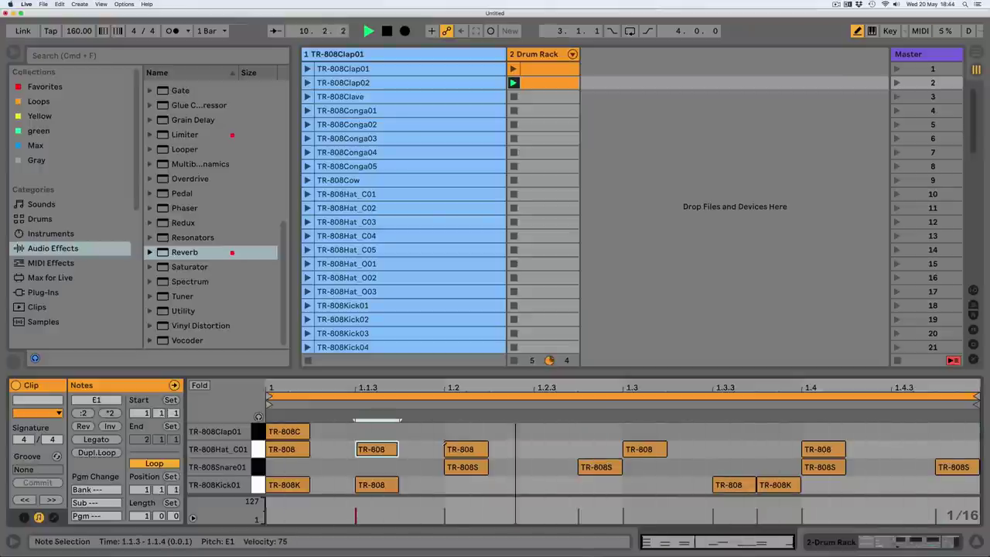
click(556, 448)
click(742, 448)
click(913, 449)
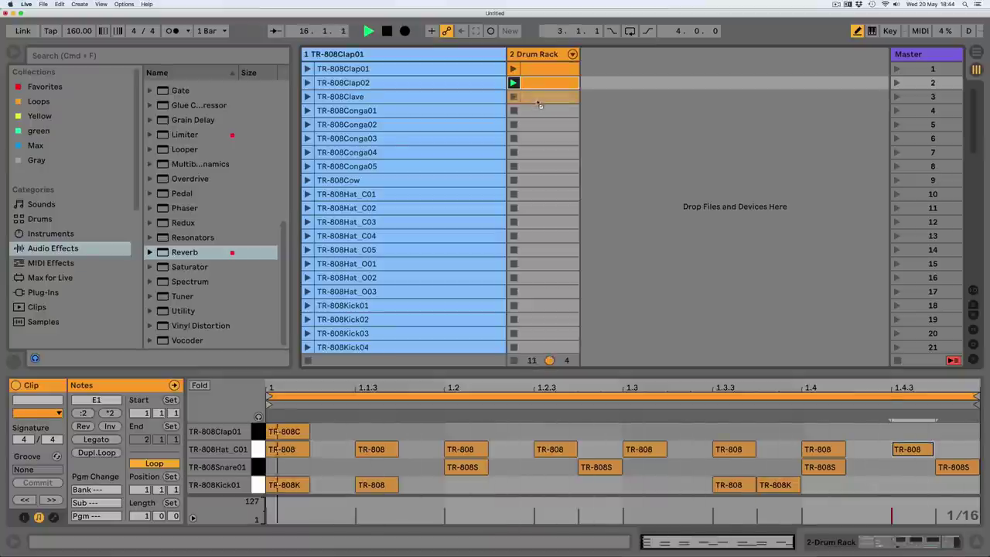
Copy the scene 2 clip into scene 3, launch it and fill its hat row with continuous 1/16 notes.
drag(536, 85, 536, 99)
click(512, 97)
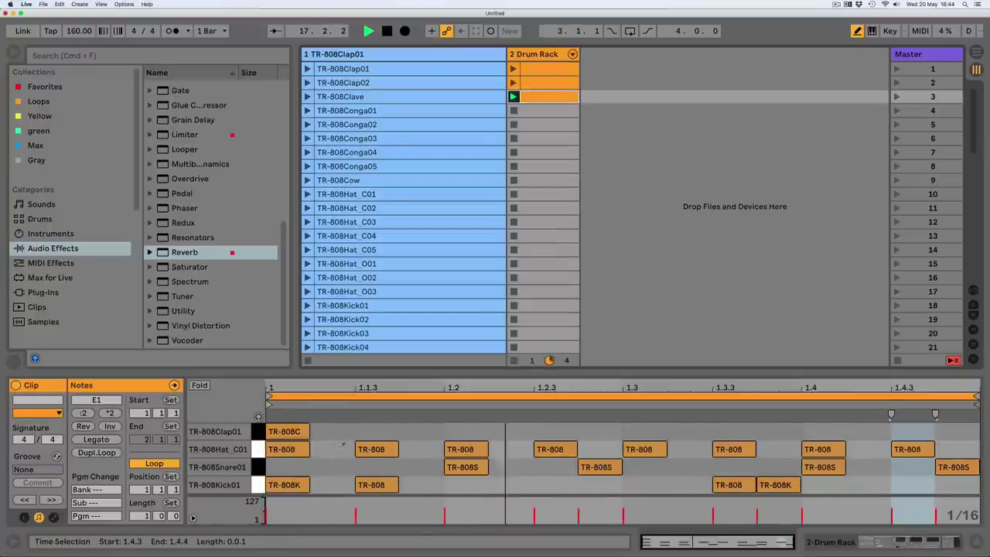
drag(313, 449, 981, 449)
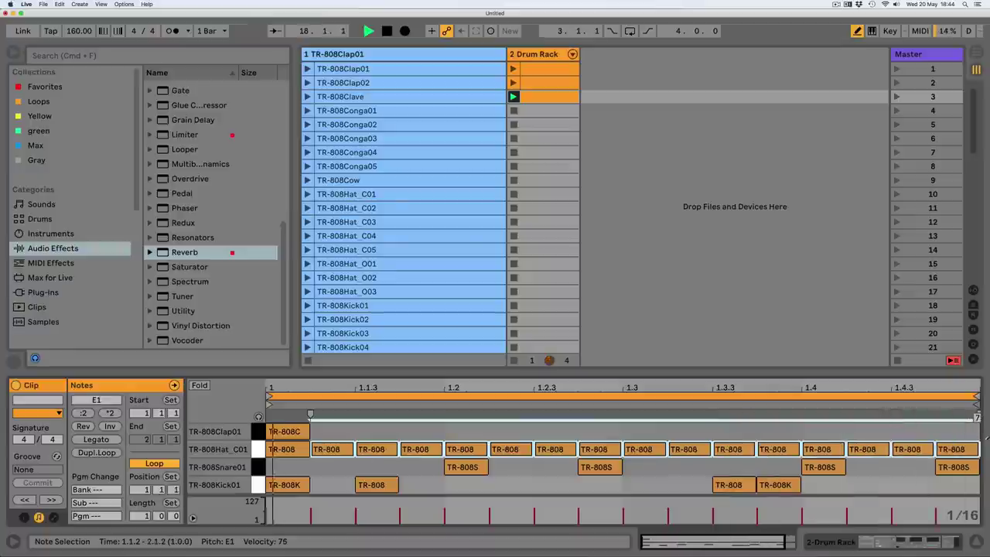
Add kicks at 1.1.4, 1.3.1 and 1.4.2 and snares at 1.2.3 and 1.4.3 to the scene 3 clip, and stop playback.
click(418, 485)
click(654, 484)
click(867, 484)
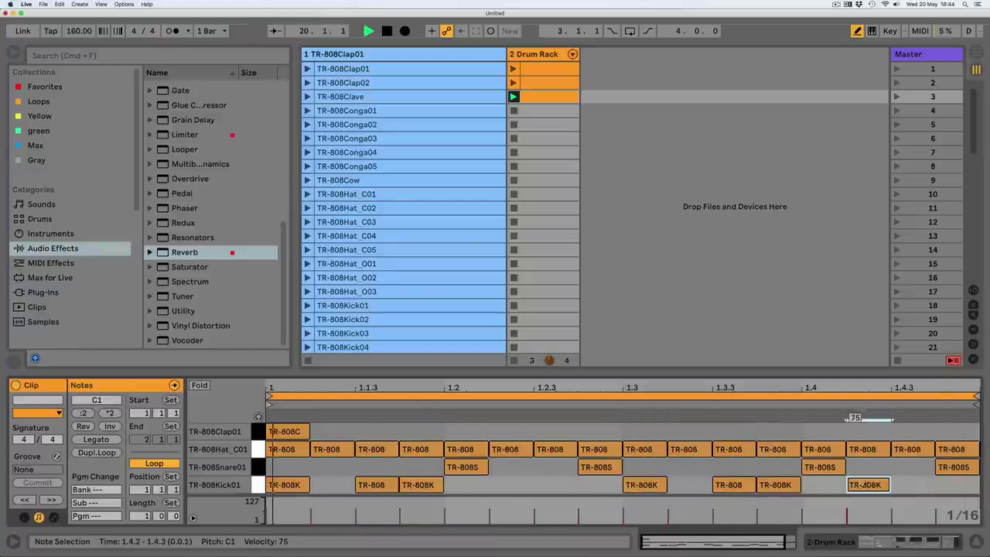
click(555, 466)
click(913, 466)
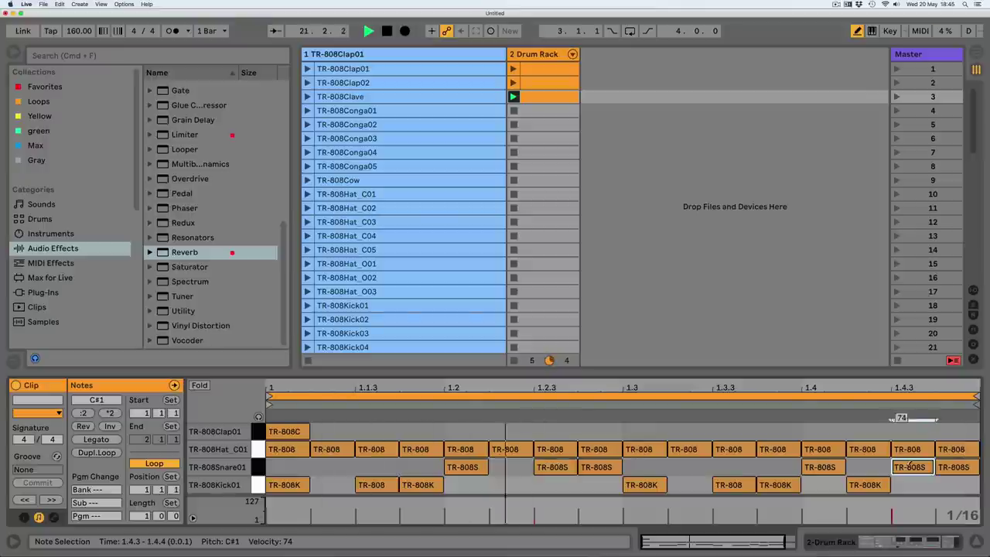
key(space)
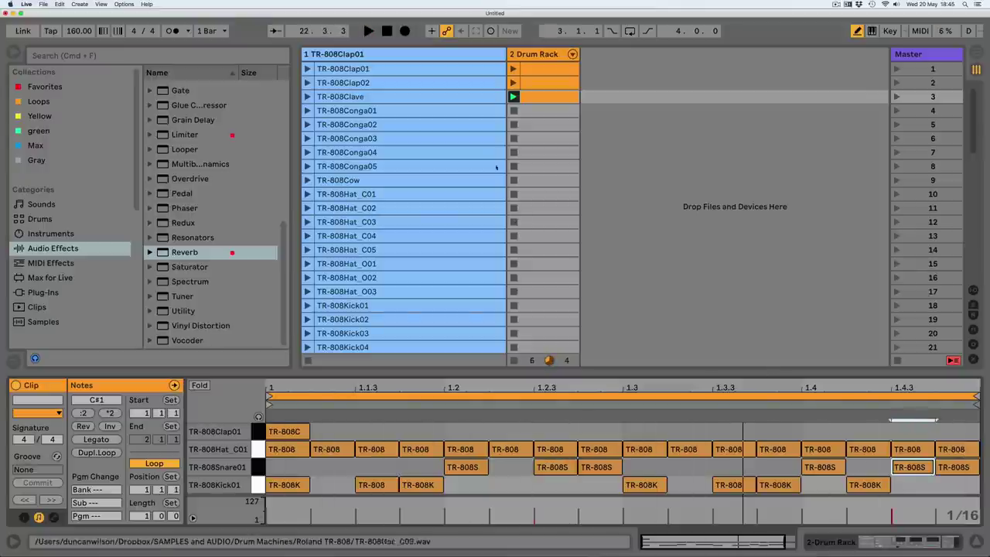
Duplicate the scene 3 clip into scene 4 and launch it, with global quantization set to 1/4.
click(543, 98)
key(super+d)
click(513, 111)
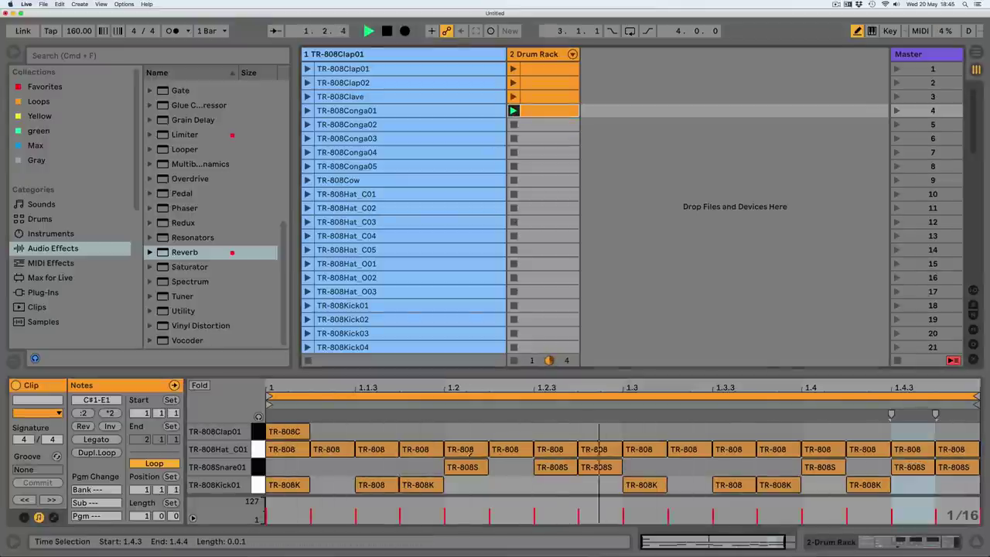
key(super+9)
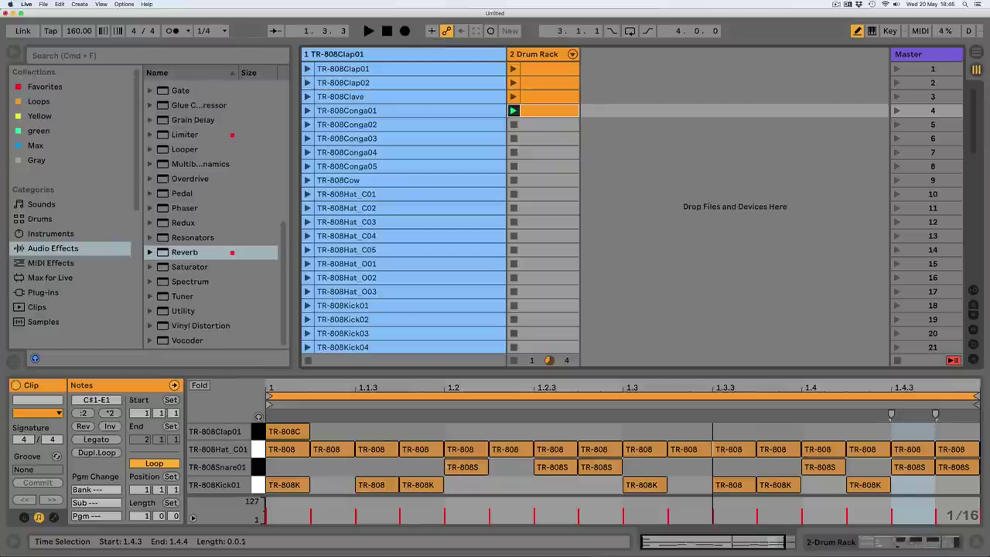
Set the scene 4 clip's note grid to 1/64.
key(b)
click(447, 432)
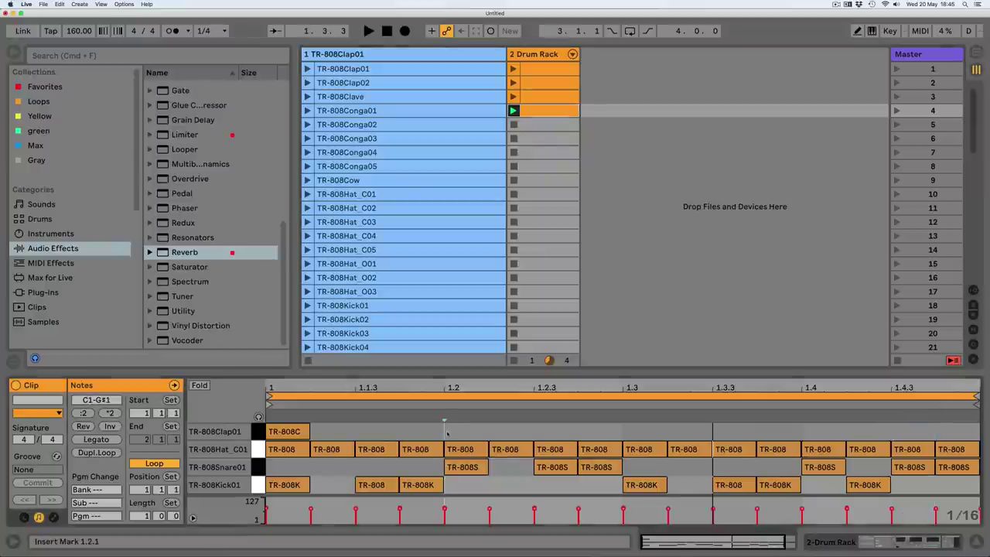
key(super+1)
key(super+1)
key(super+1)
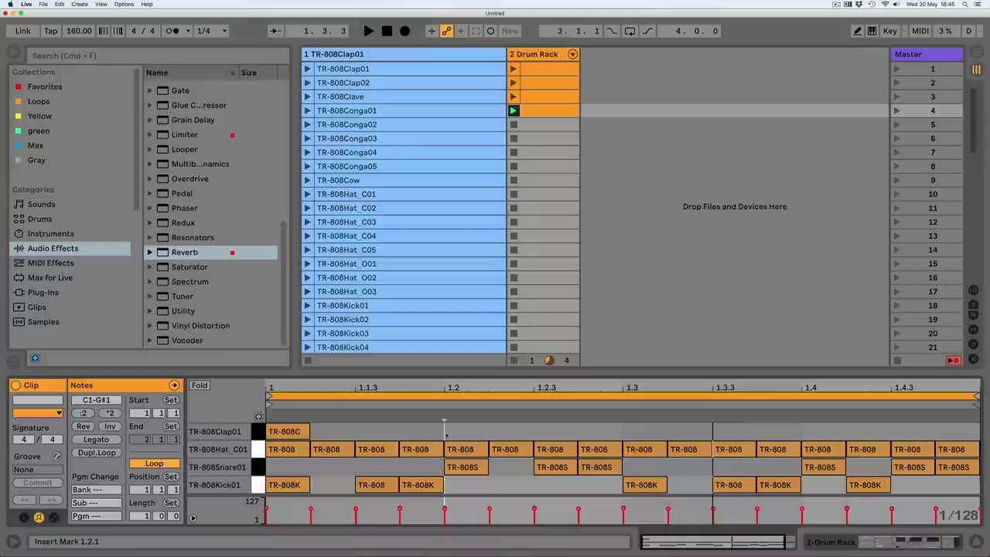
key(super+2)
Replace the snares at 1.2.1, 1.2.3 and 1.2.4 with rolls of 1/64 notes while the clip plays.
key(b)
click(458, 468)
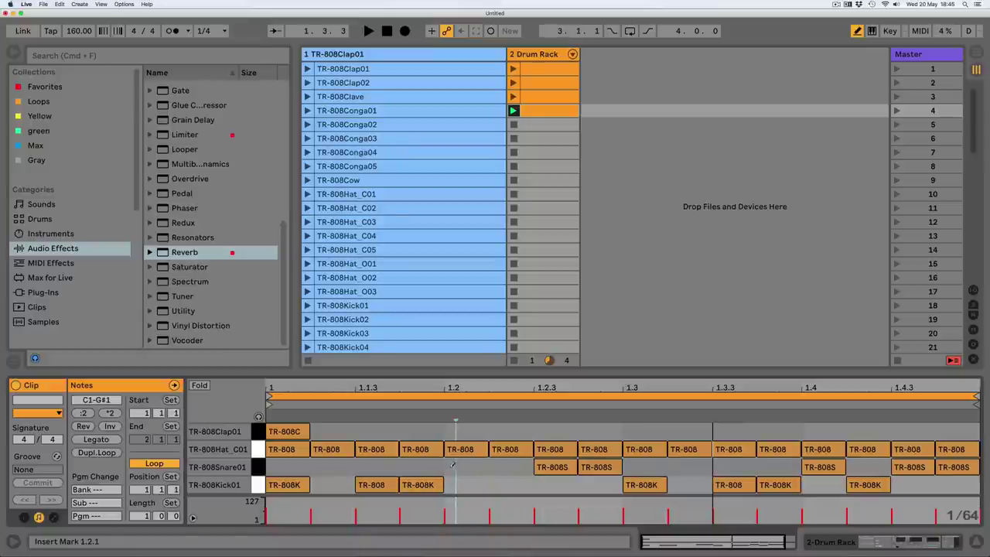
key(space)
drag(454, 467, 574, 467)
click(543, 467)
drag(587, 464, 619, 466)
Replace the snares at 1.4.1, 1.4.3 and 1.4.4 with rolls of 1/64 notes.
click(812, 466)
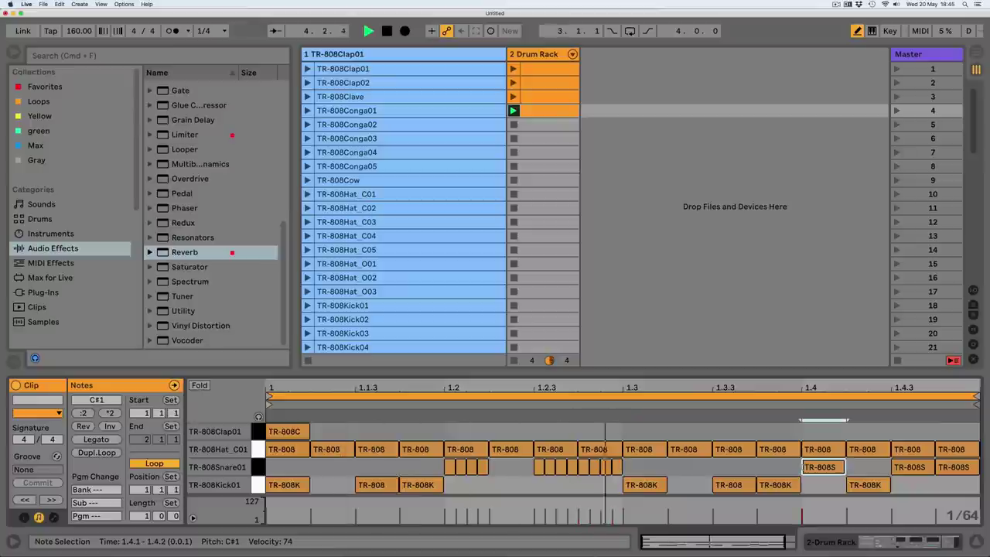
drag(806, 466, 975, 466)
click(906, 466)
click(945, 467)
Replace the kicks at 1.4.2, 1.3.4 and 1.3.3 with rolls of 1/64 notes.
click(862, 484)
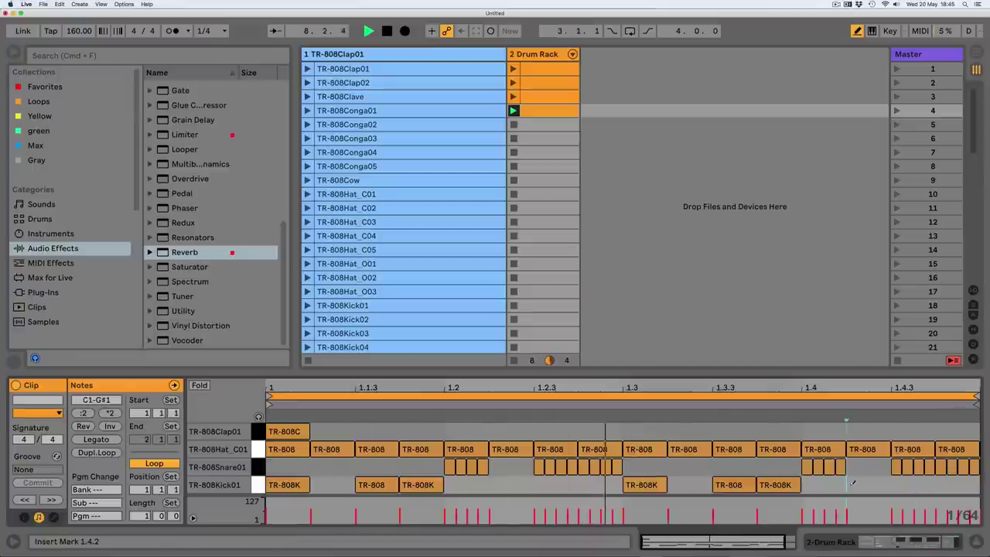
drag(850, 484, 889, 484)
click(766, 484)
drag(761, 484, 801, 485)
click(728, 484)
drag(717, 484, 756, 484)
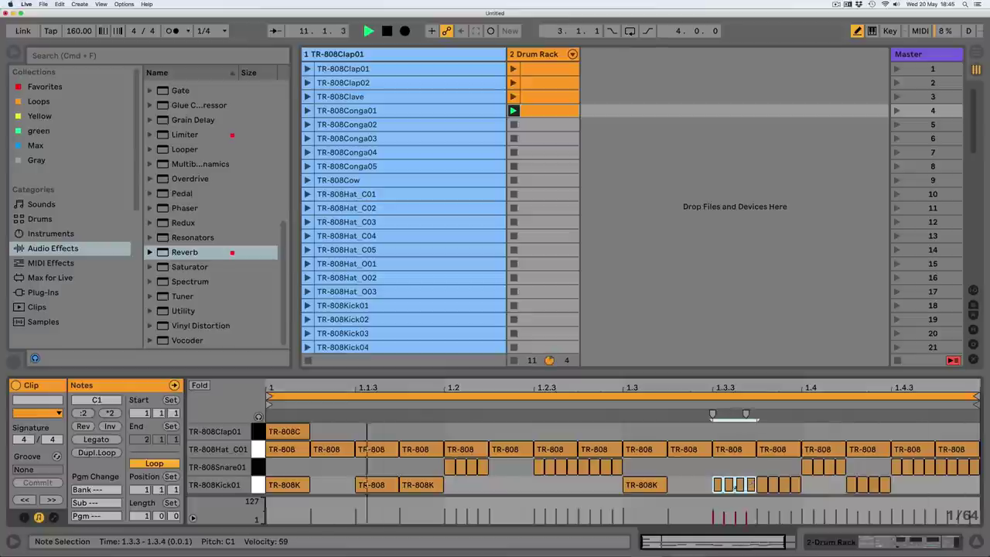
Replace the kicks at 1.3.1, 1.1.4, 1.1.3 and 1.1.1 with rolls of 1/64 notes, and stop playback.
click(642, 484)
drag(625, 484, 665, 484)
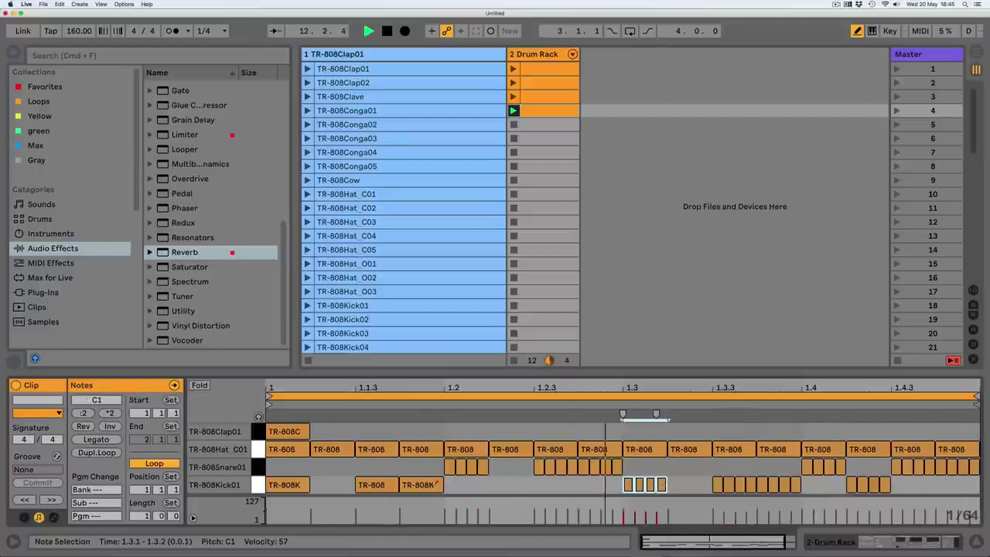
click(417, 484)
drag(400, 484, 443, 484)
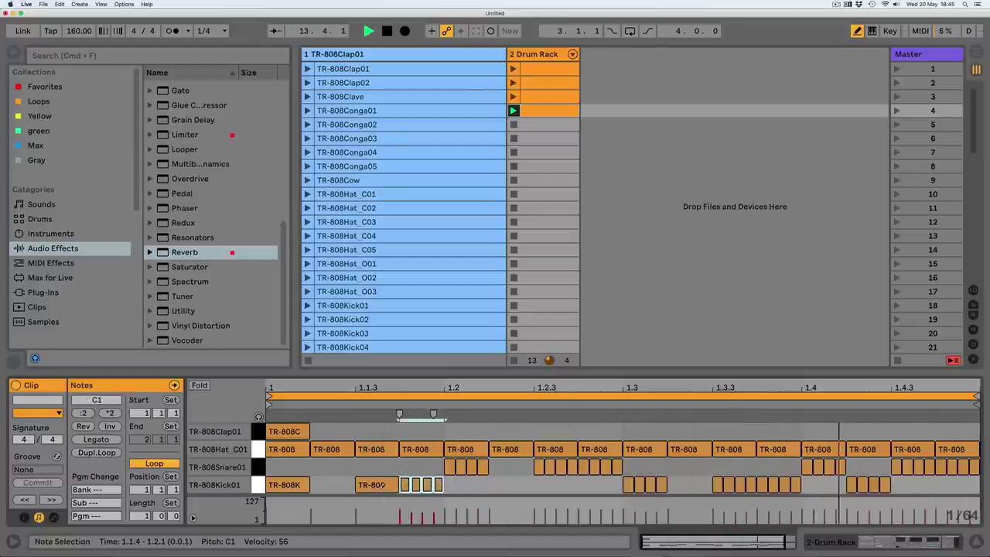
click(377, 484)
drag(358, 485, 394, 484)
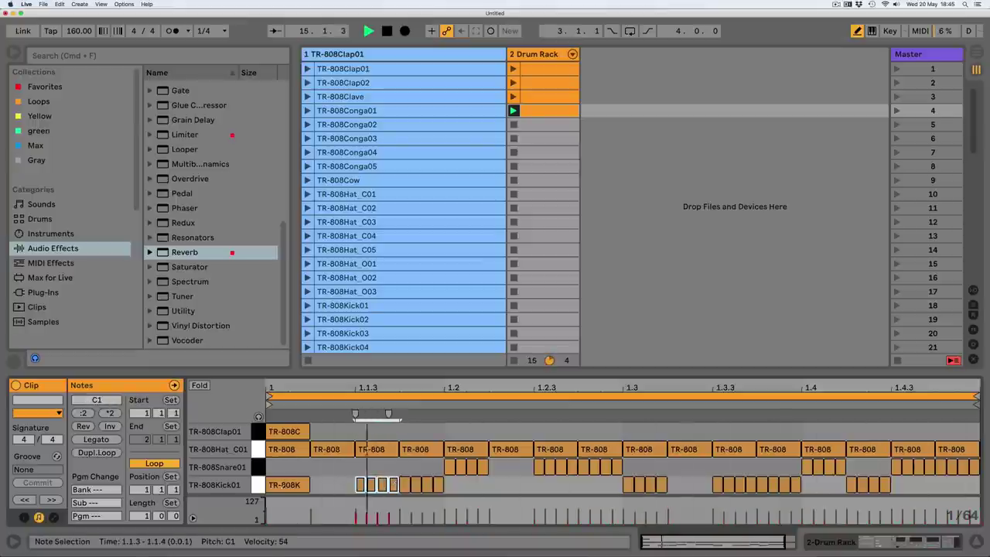
click(288, 484)
drag(270, 484, 305, 484)
key(space)
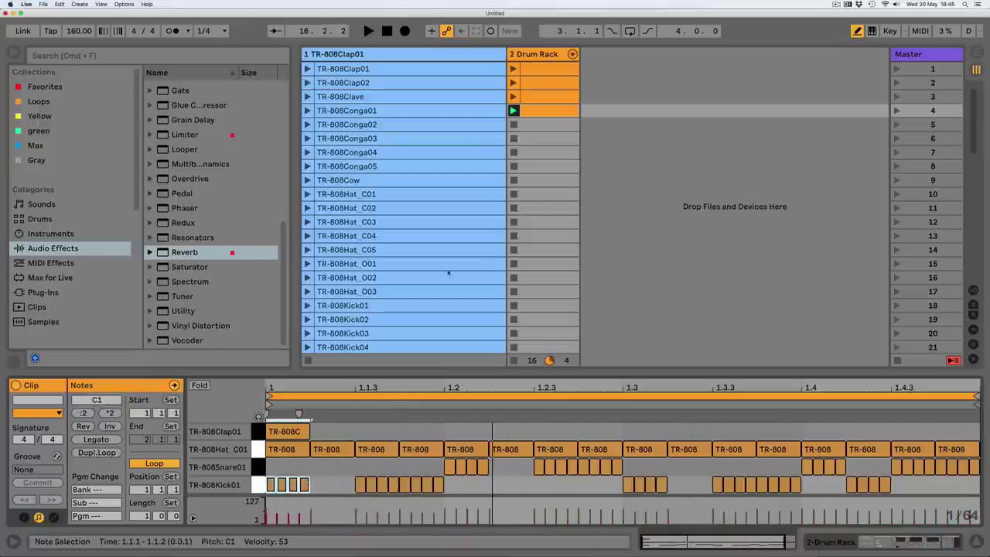
Copy the scene 3 clip into scene 5, launch it and fill its hat row with continuous 1/64 notes.
drag(556, 98, 552, 124)
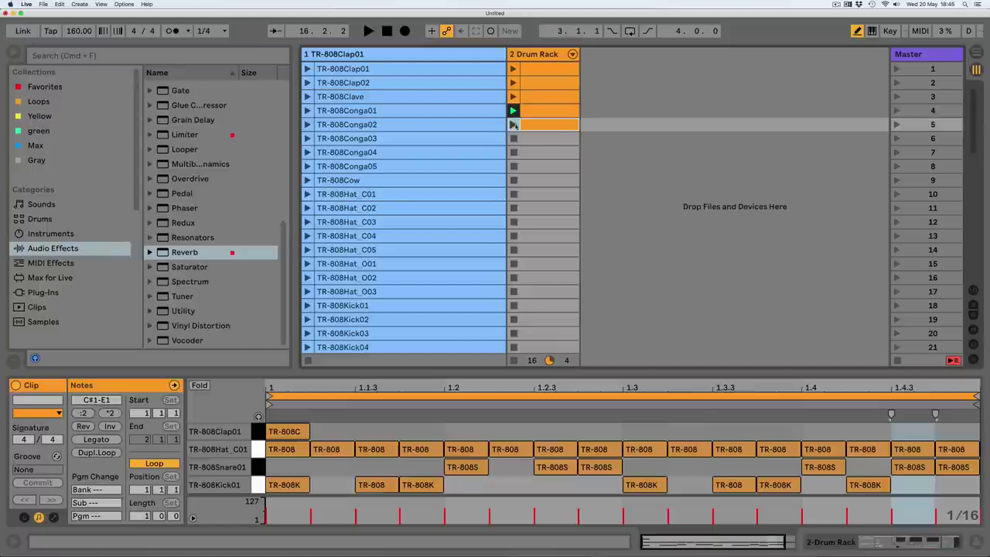
click(513, 124)
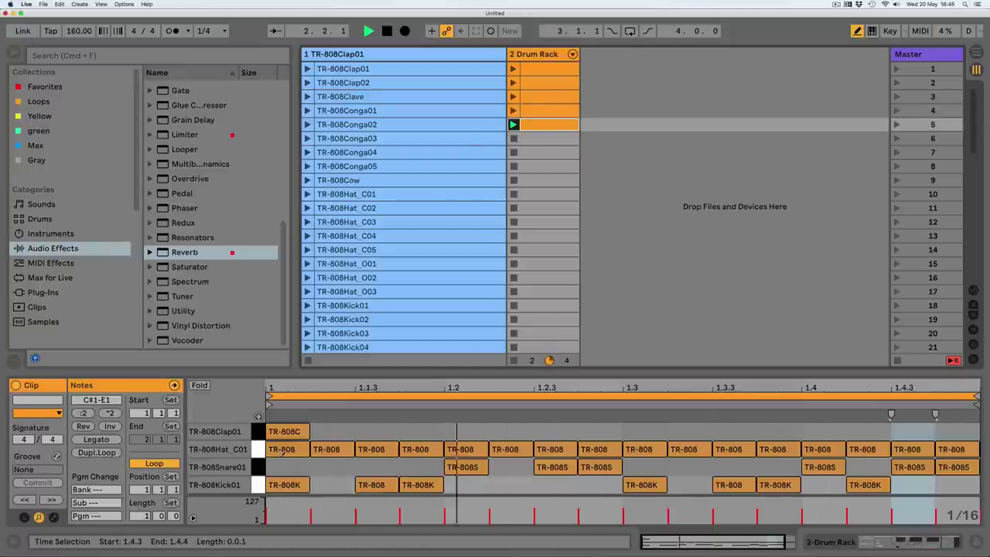
click(347, 433)
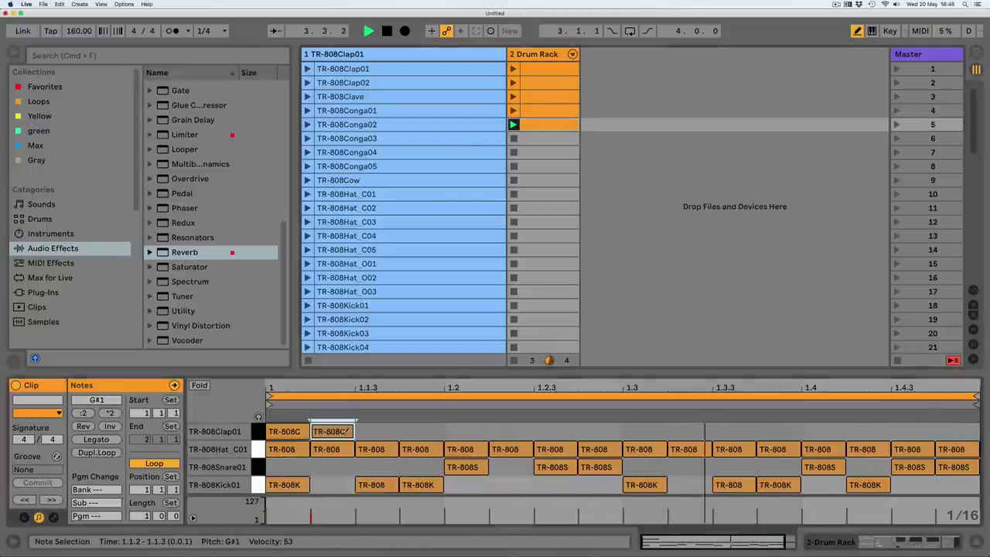
click(348, 433)
key(super+1)
key(super+1)
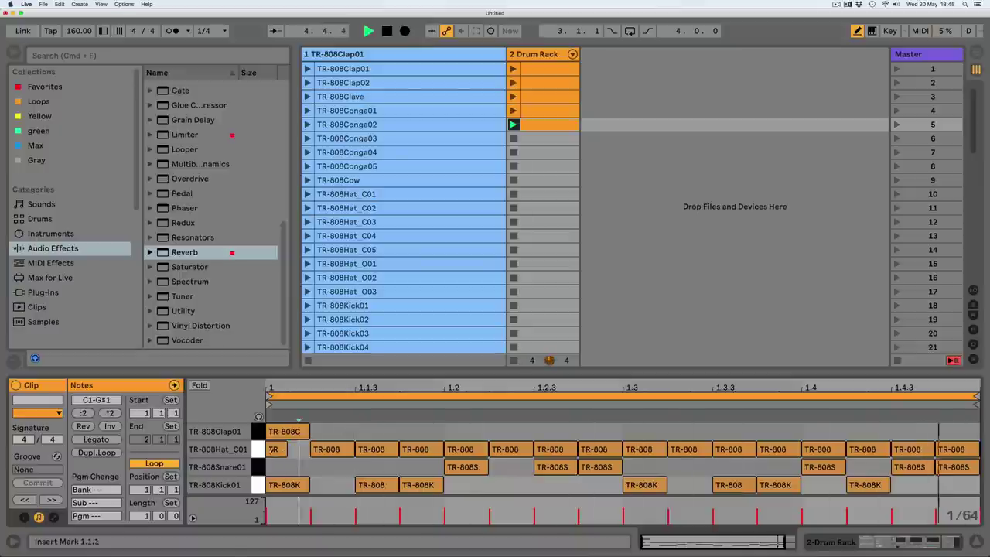
drag(269, 449, 979, 449)
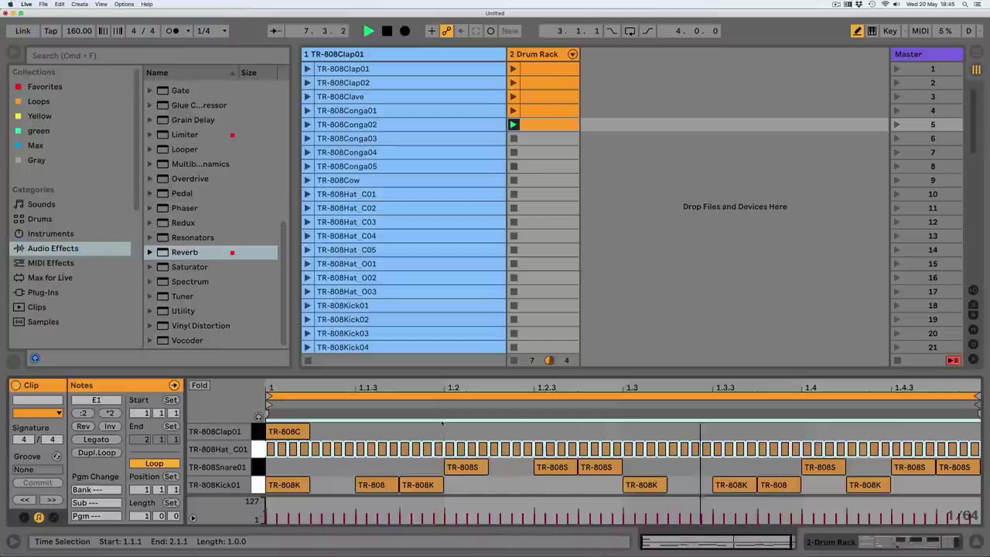
click(551, 136)
click(543, 113)
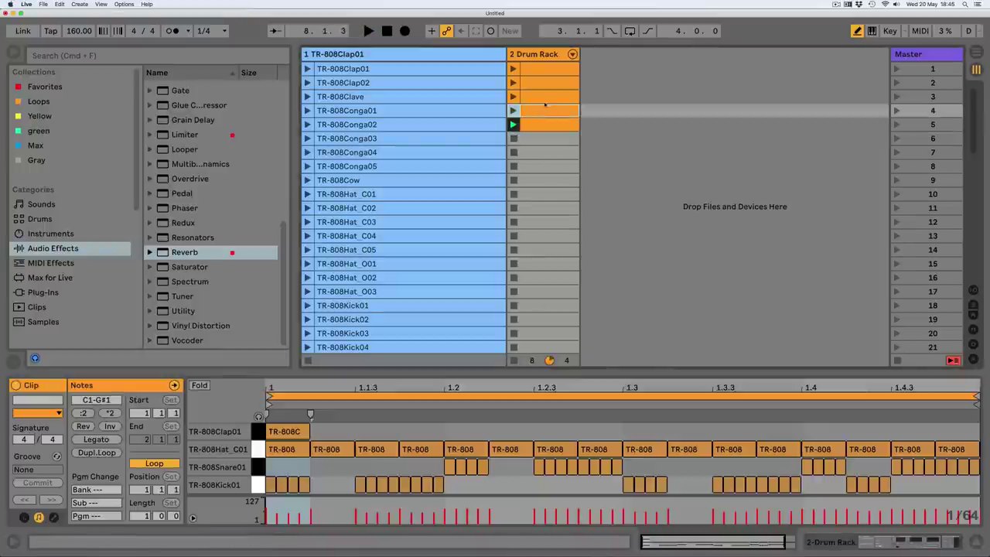
click(545, 101)
click(542, 140)
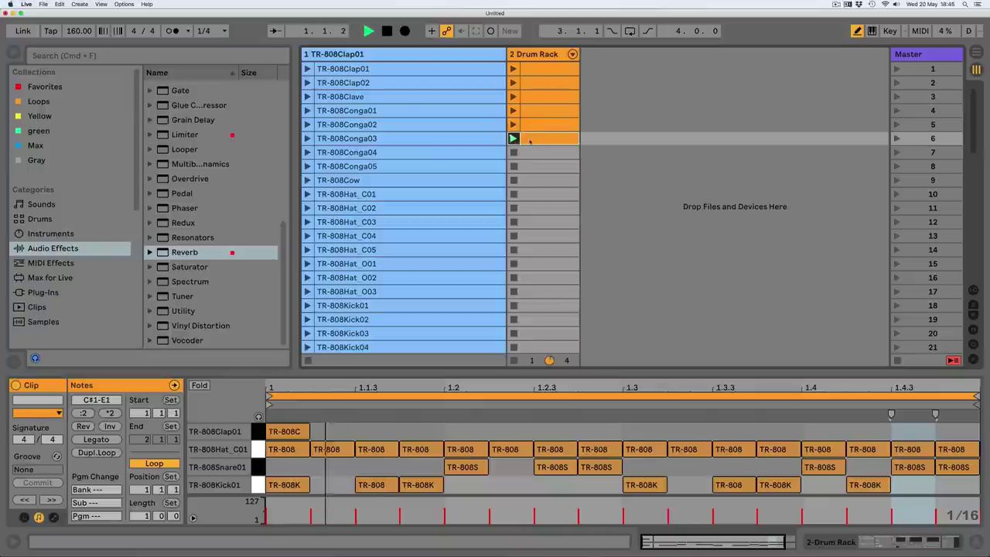
double_click(534, 143)
drag(642, 431, 962, 419)
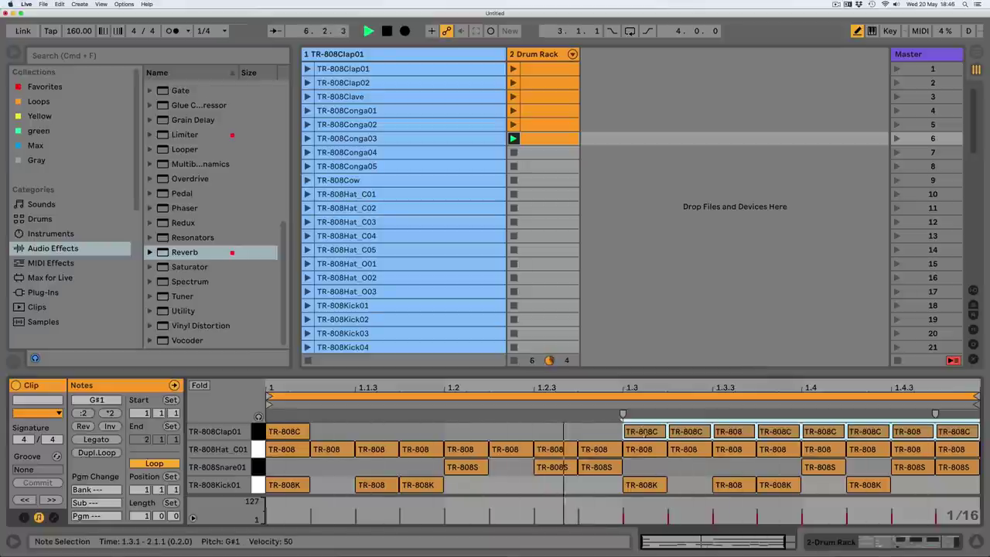
key(Delete)
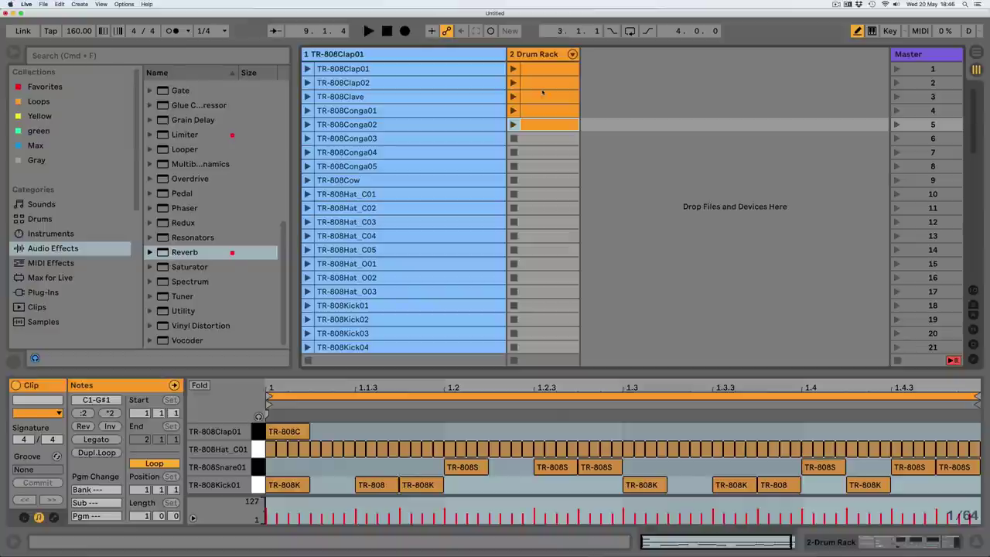
Enable Legato for all five Drum Rack clips and set their follow action to Other with a time of 0.2.0.
click(543, 113)
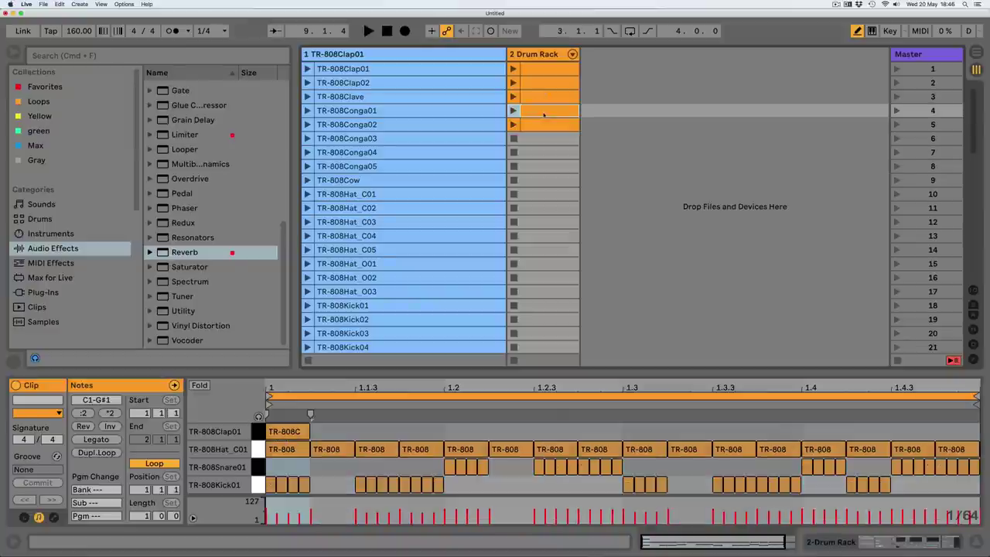
click(539, 70)
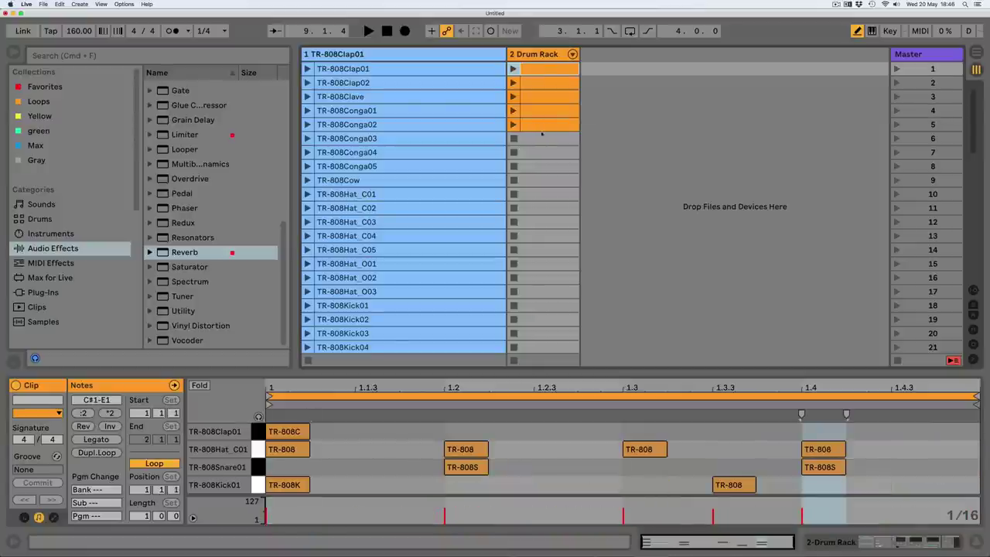
shift+click(544, 125)
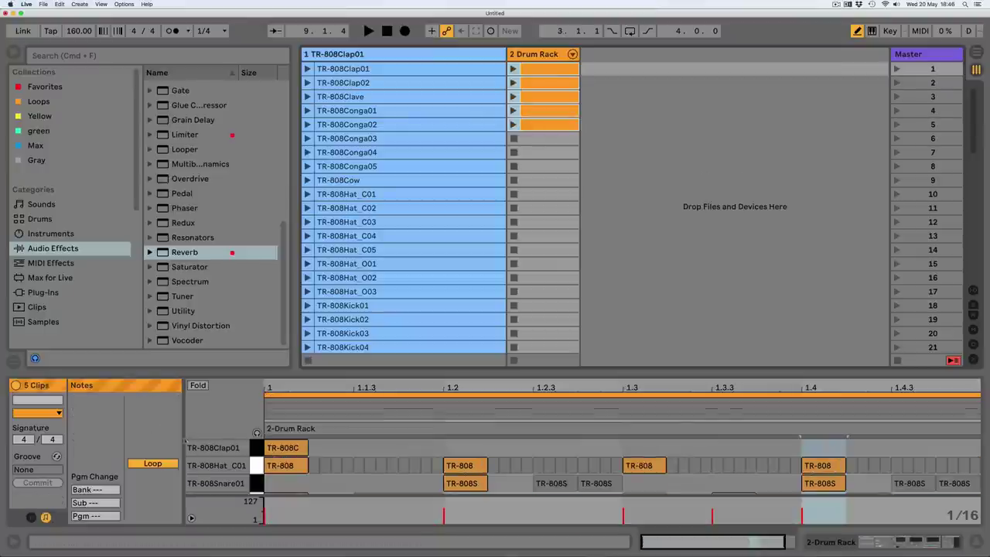
click(31, 518)
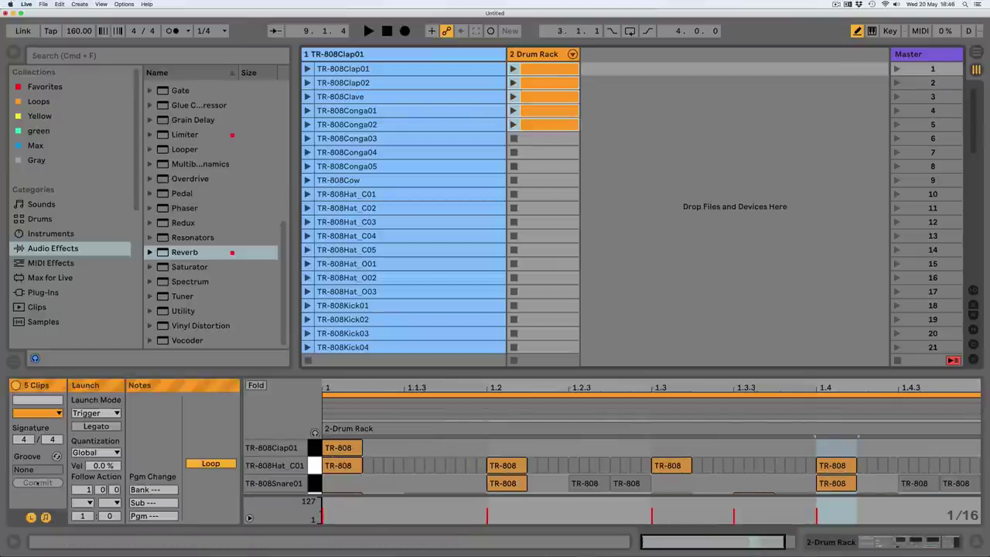
click(96, 427)
click(80, 503)
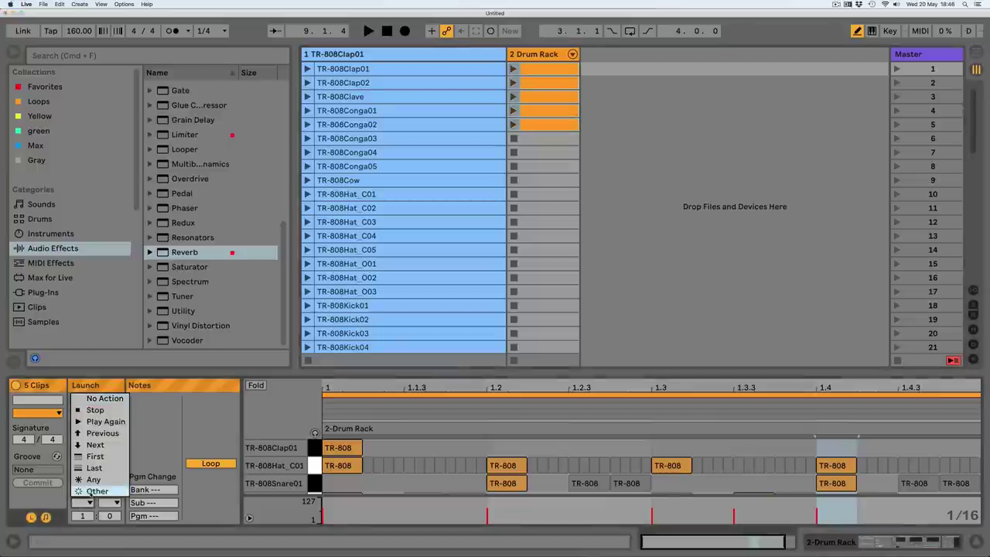
click(96, 491)
drag(116, 489, 116, 512)
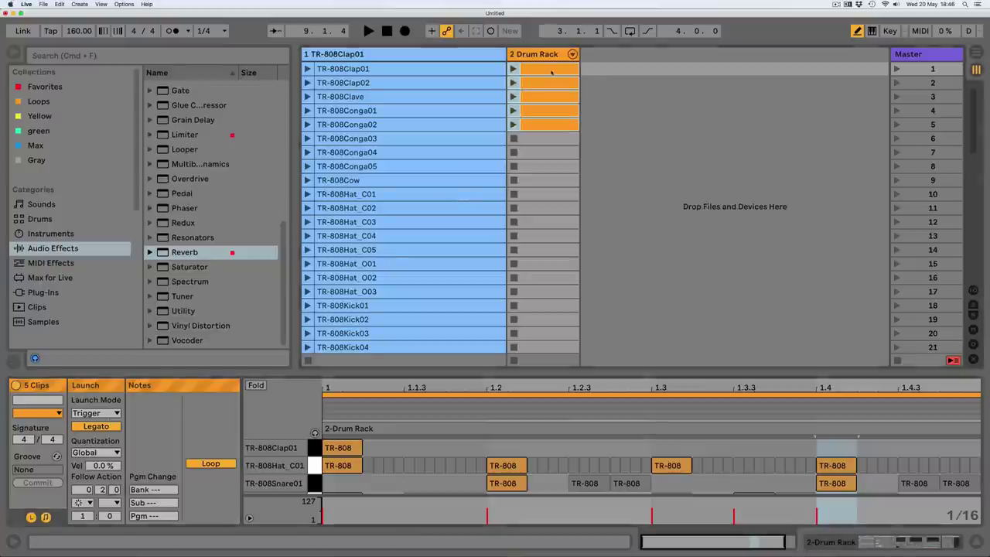
Duplicate the five clips into scenes 6 to 10 as turquoise copies with a follow action time of 0.1.0.
key(super+d)
right_click(543, 137)
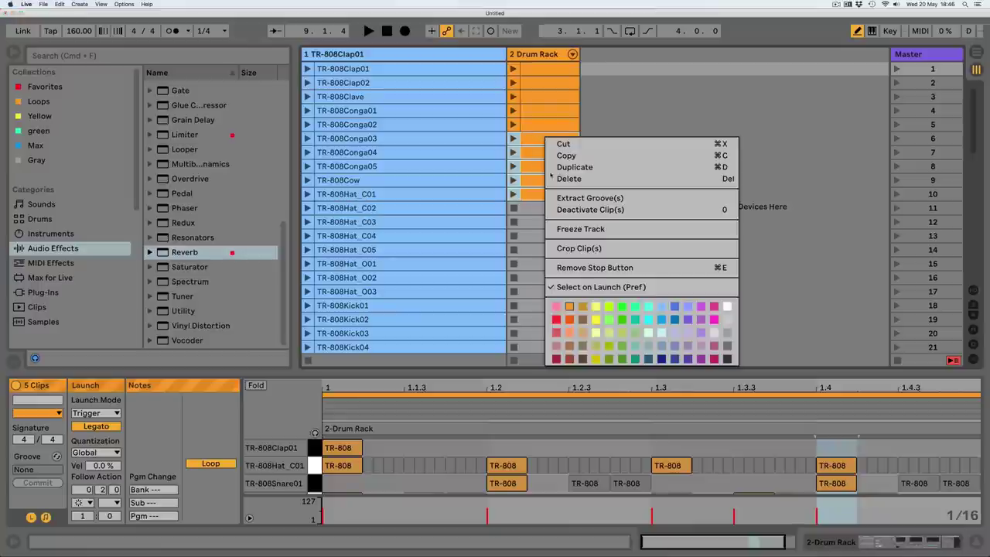
click(633, 310)
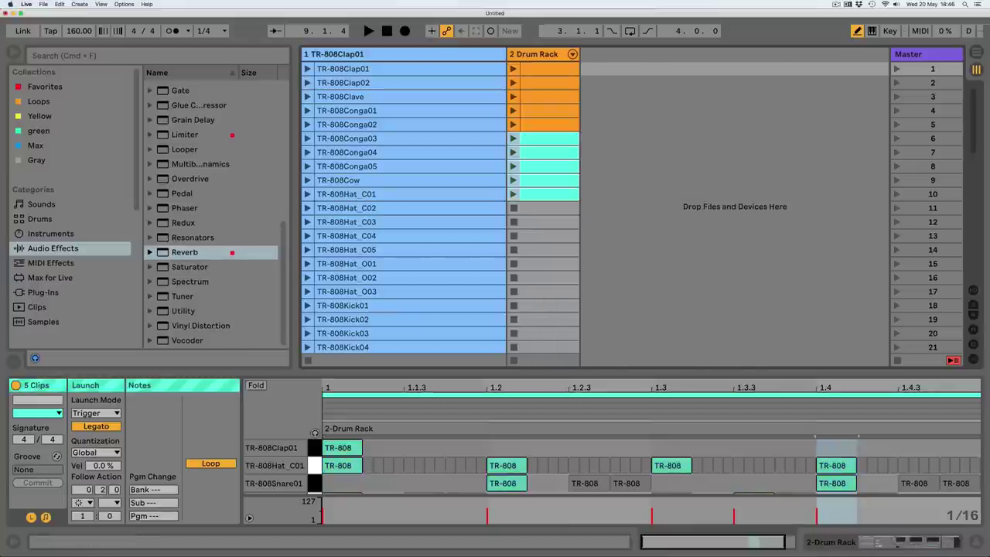
click(548, 145)
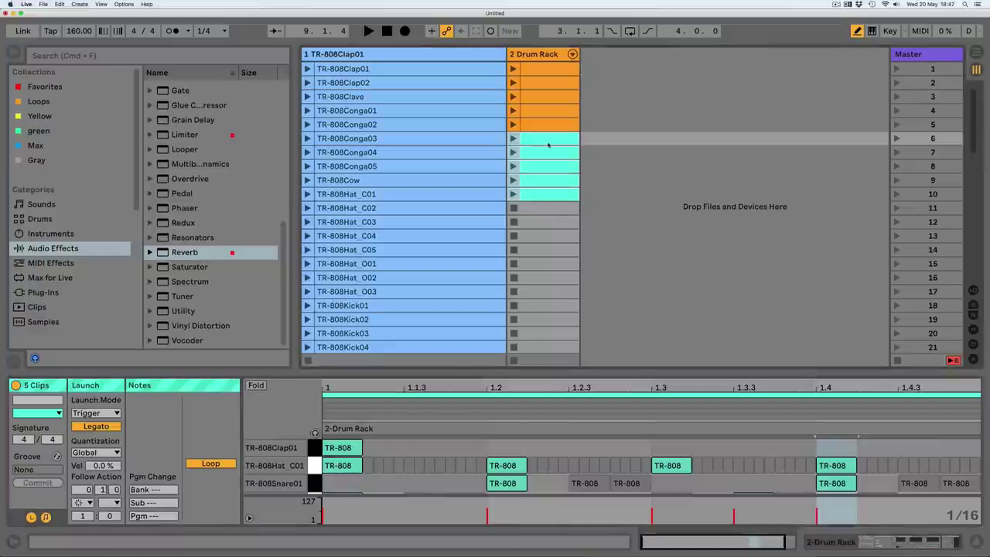
Duplicate the turquoise clips into scenes 11 to 15 as blue copies with a follow action time of 0.0.2.
key(super+d)
click(535, 208)
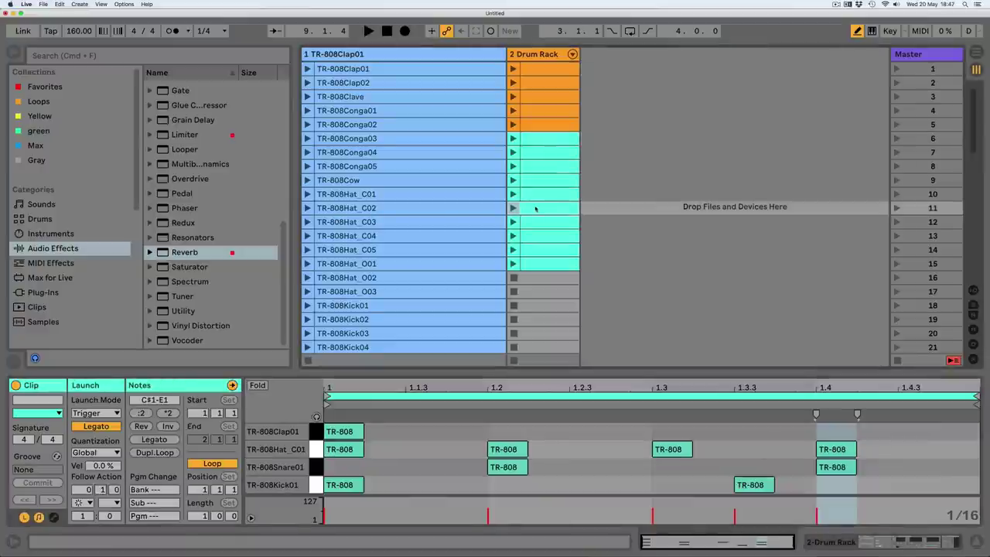
shift+click(531, 263)
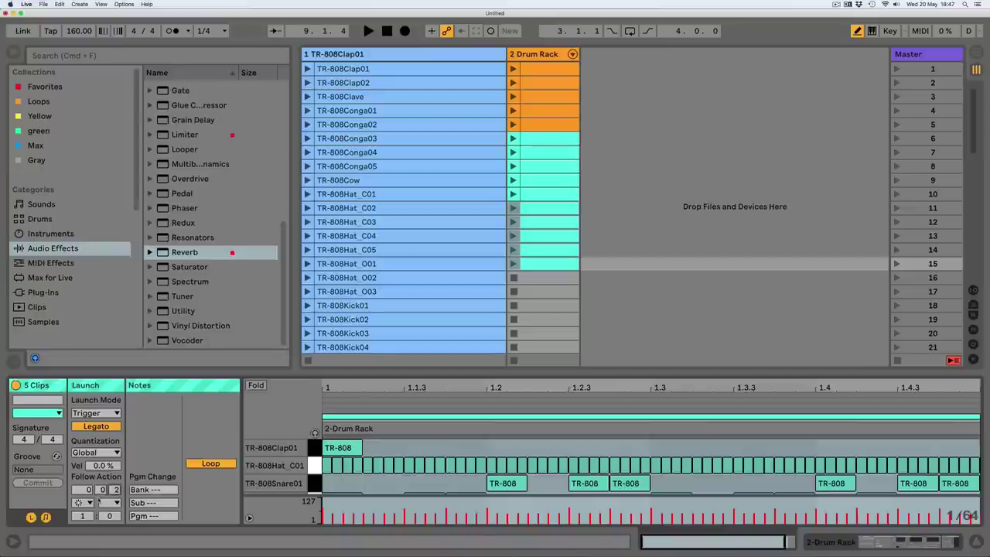
right_click(547, 265)
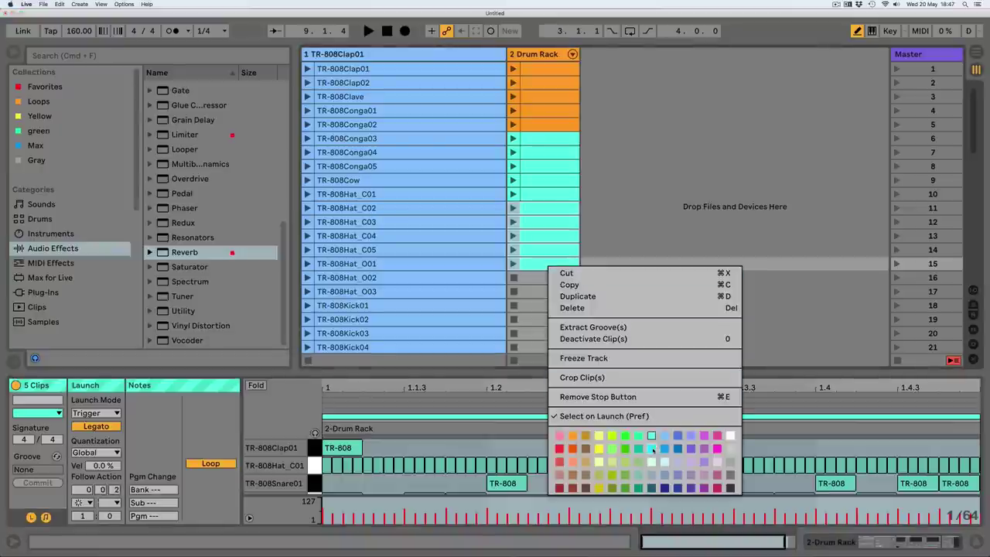
click(664, 450)
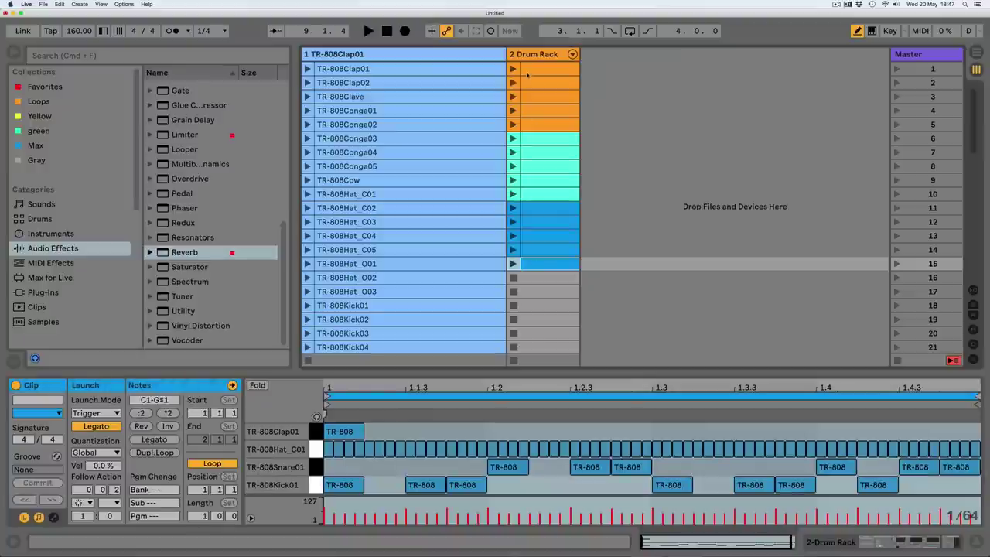
Launch the scene 1 clip to audition the follow actions and show the Drum Rack track's devices.
click(527, 73)
key(Return)
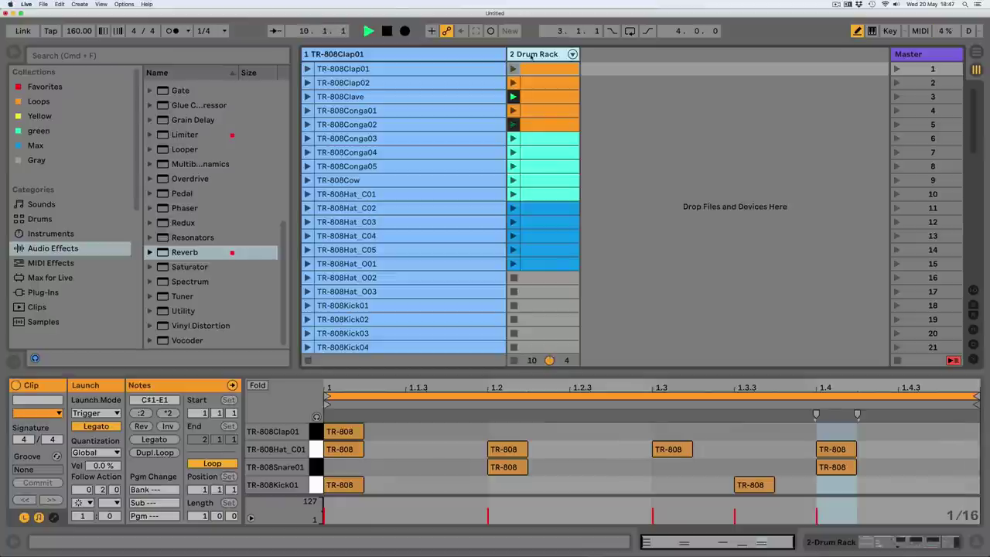
double_click(541, 54)
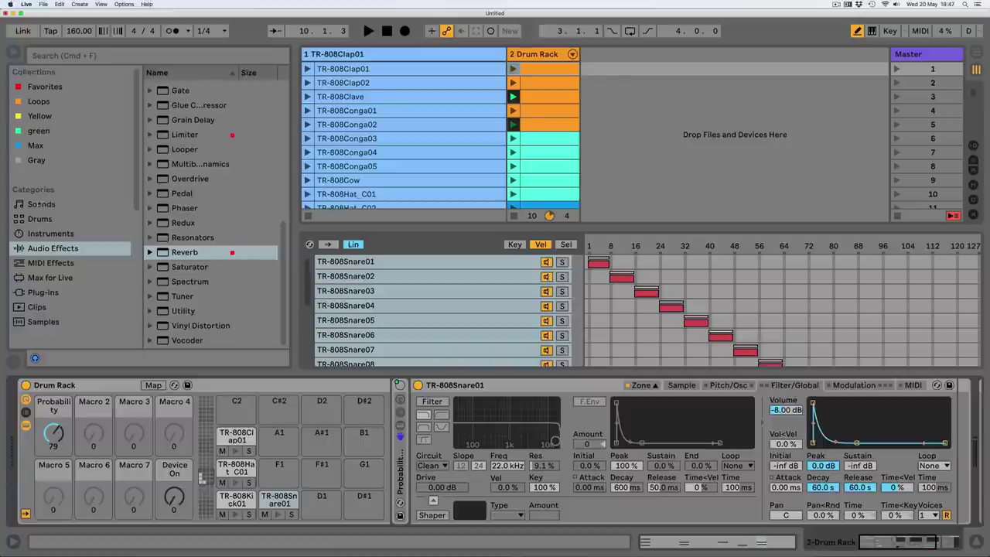
Insert a Velocity MIDI effect in front of the Drum Rack.
click(40, 262)
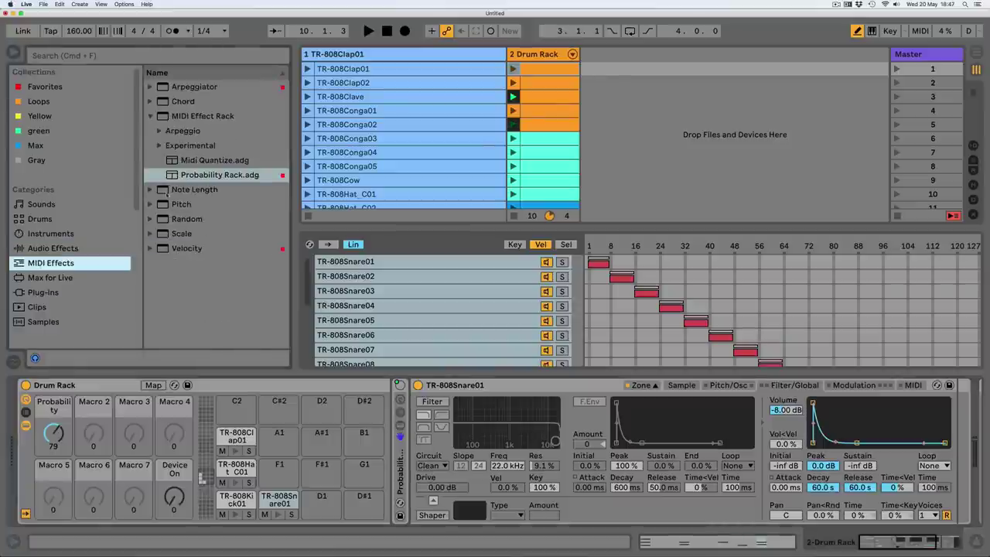
drag(177, 249, 2, 487)
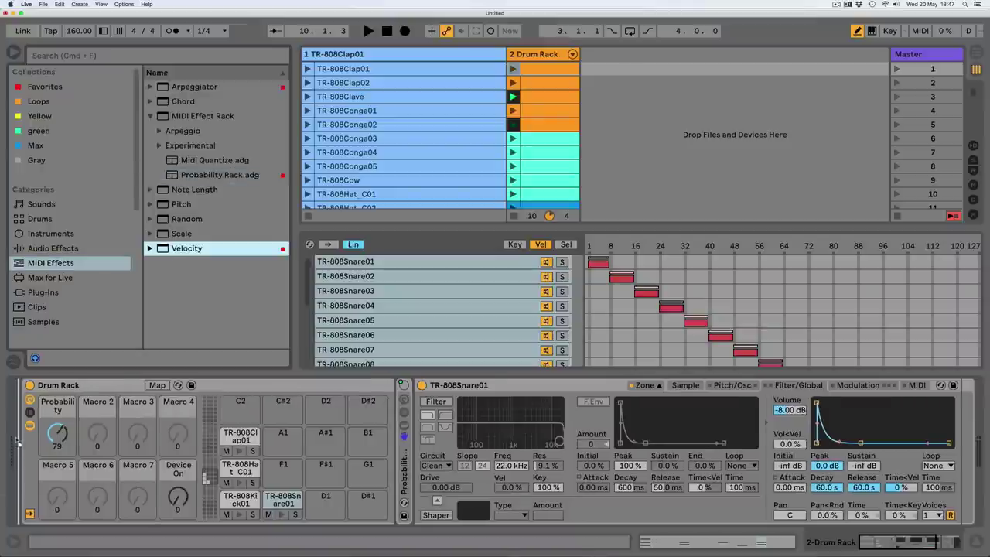
drag(22, 437, 21, 439)
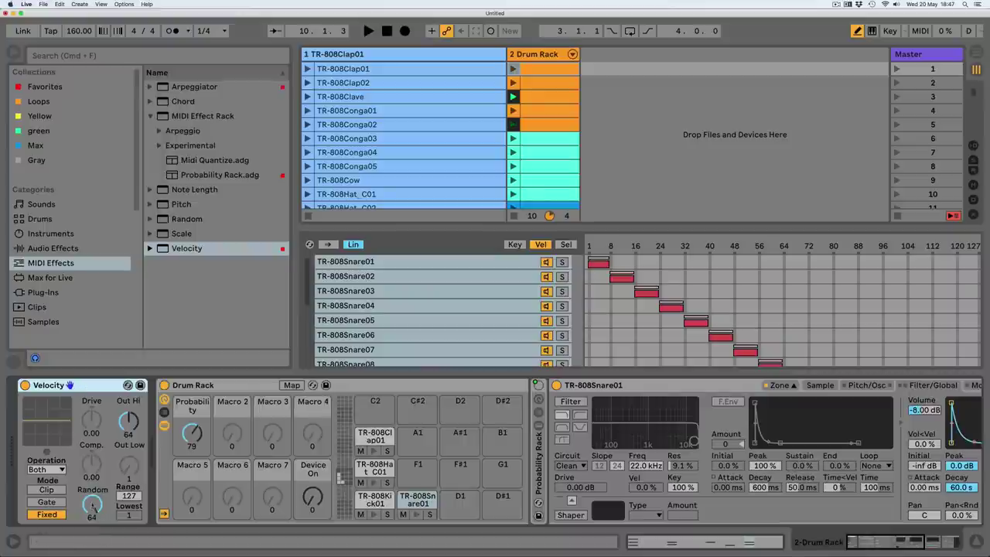
Tune the Velocity effect to Out Hi 43 and Random 2 while auditioning the clips, and stop playback.
drag(92, 505, 92, 541)
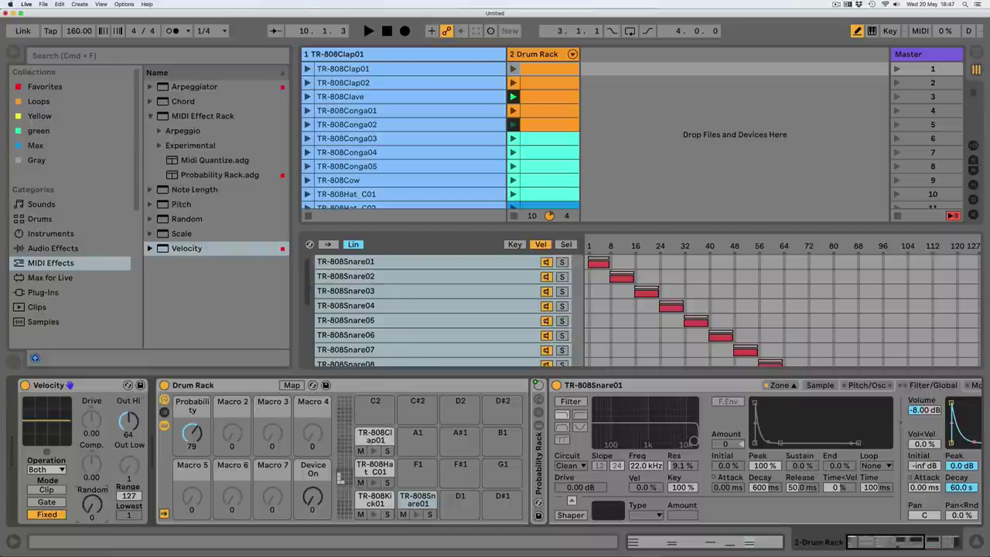
drag(128, 422, 128, 442)
drag(92, 505, 91, 492)
drag(128, 420, 128, 434)
key(space)
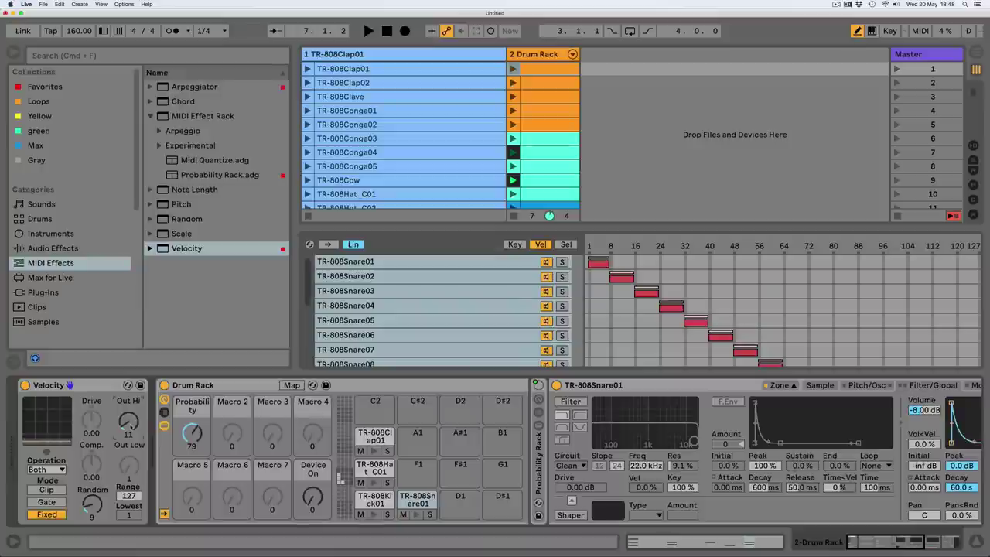
key(space)
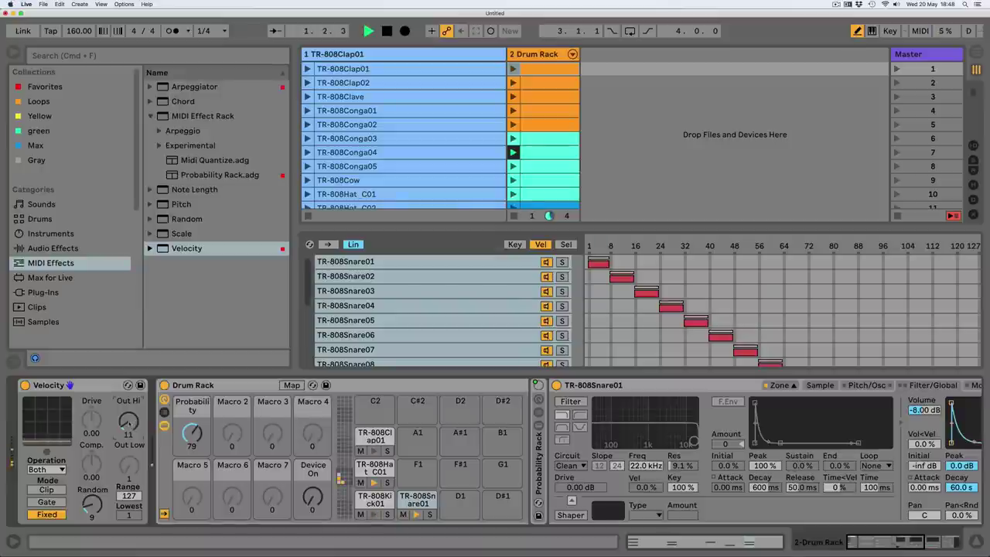
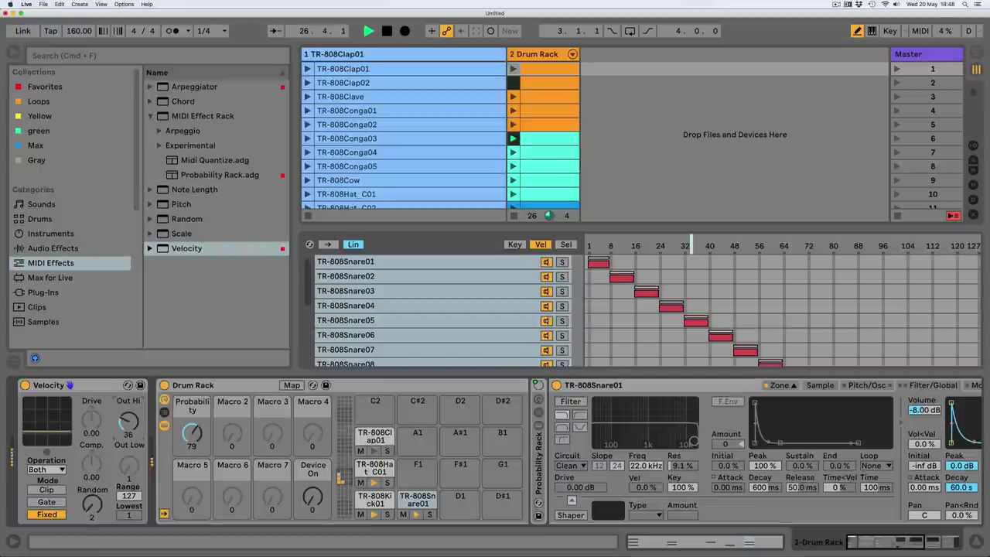
drag(128, 423, 128, 420)
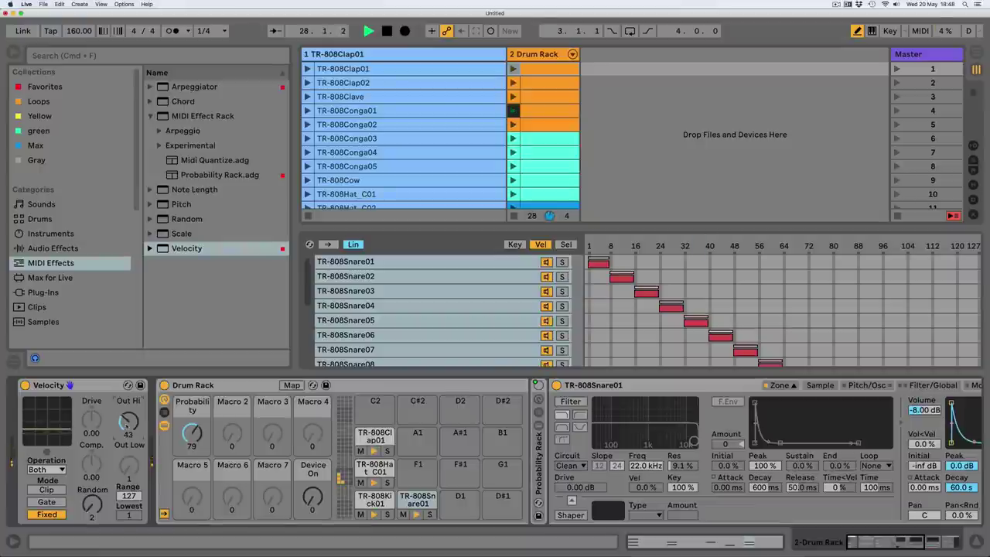
key(space)
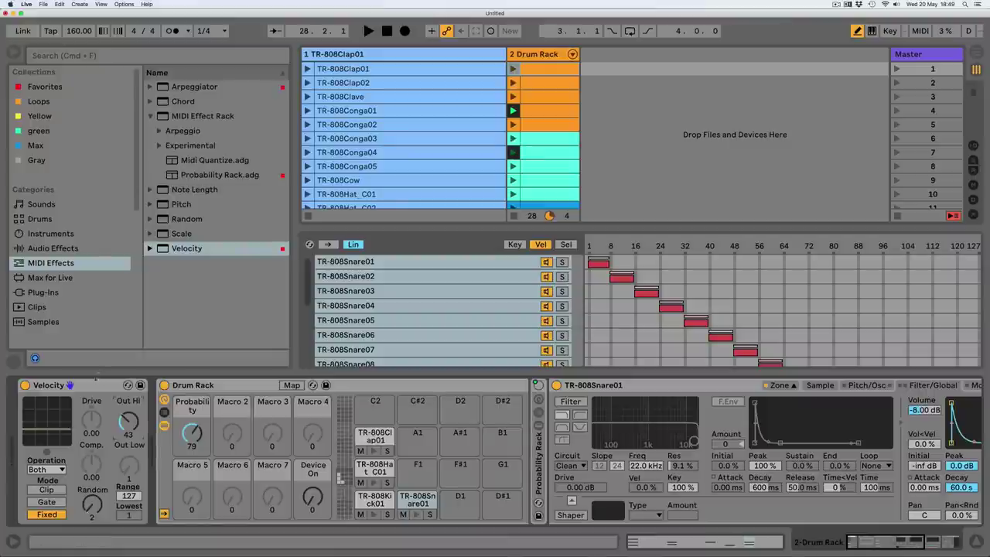
Move all fifteen Drum Rack clips down three slots so they occupy scenes 4 to 18.
drag(298, 194, 280, 192)
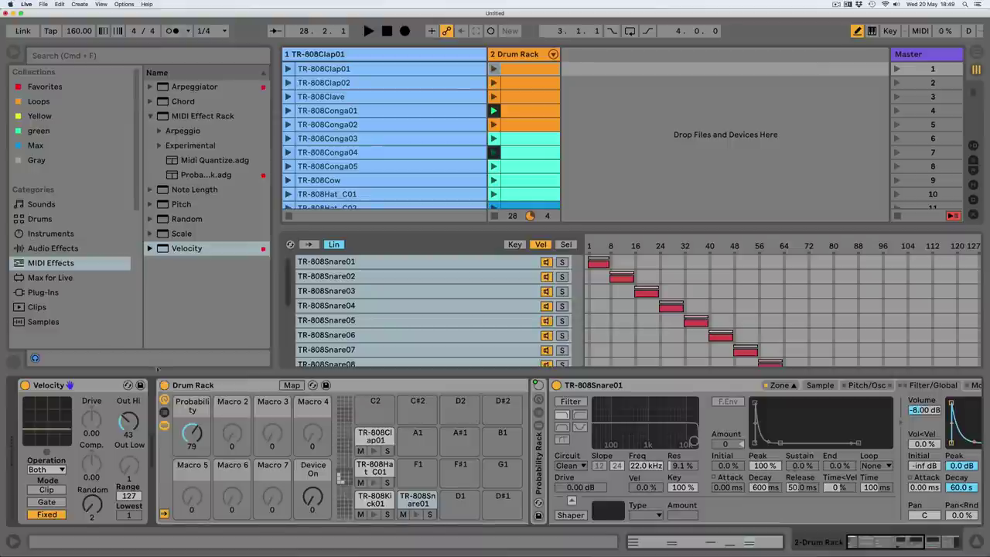
click(73, 387)
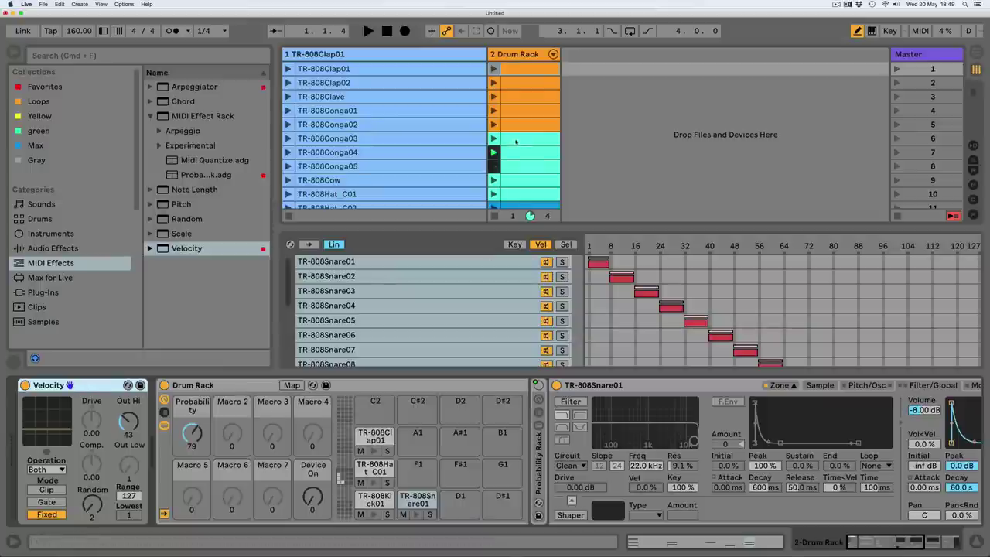
scroll(520, 146, down, 5)
scroll(525, 149, up, 5)
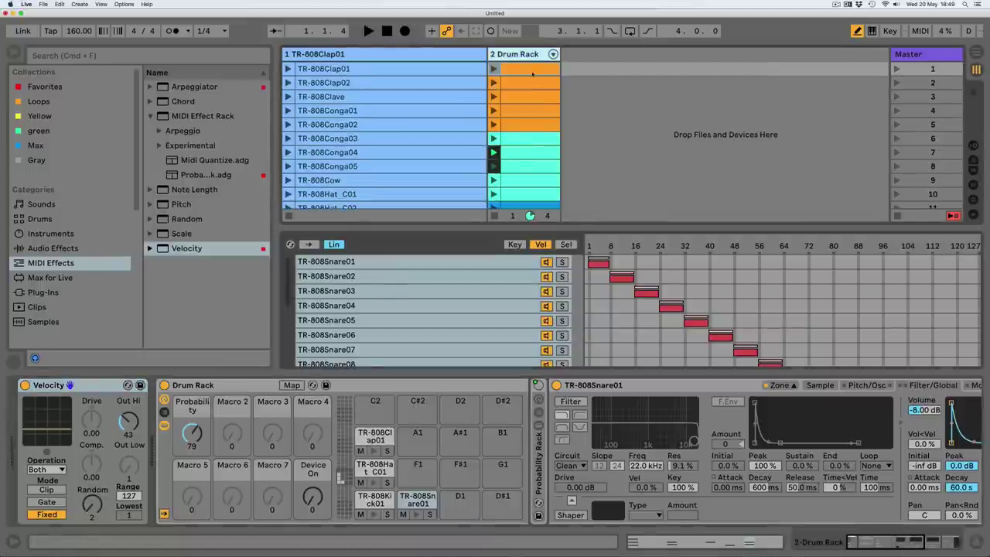
scroll(532, 73, down, 8)
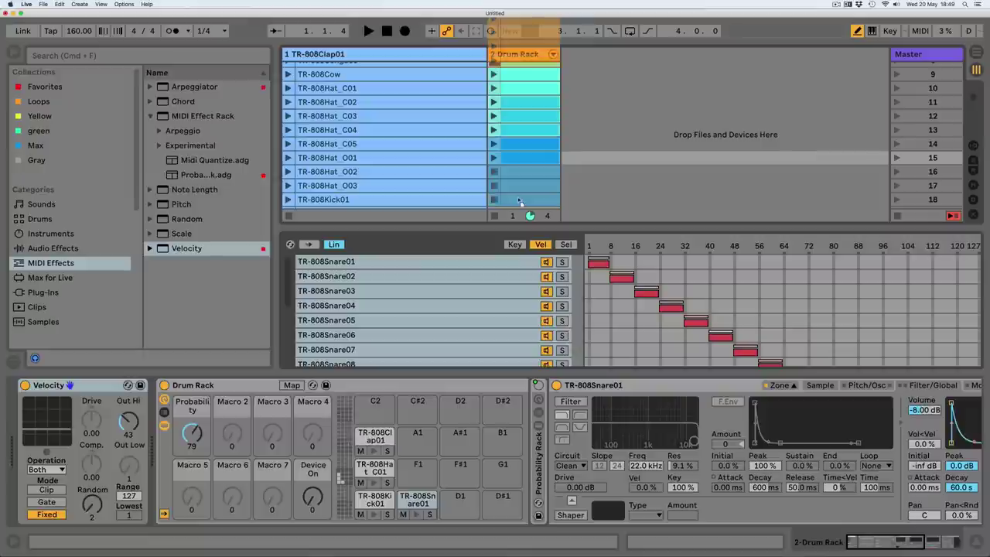
scroll(520, 154, up, 8)
Create a Drum Rack clip in scene 1 with kicks throughout beat 1 and on 1.2.2, and snares on 1.2, 1.2.3 and 1.2.4.
click(523, 70)
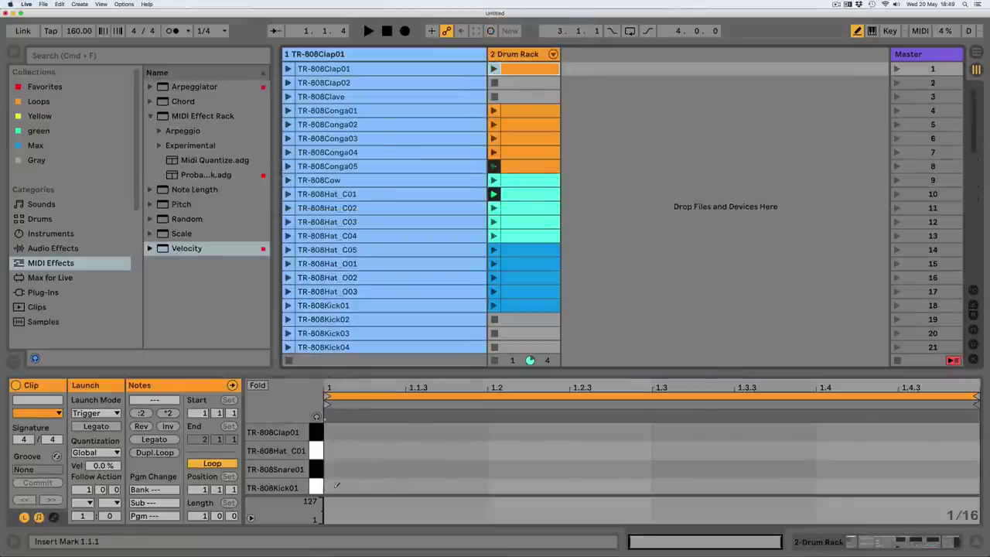
click(511, 465)
drag(588, 468, 631, 469)
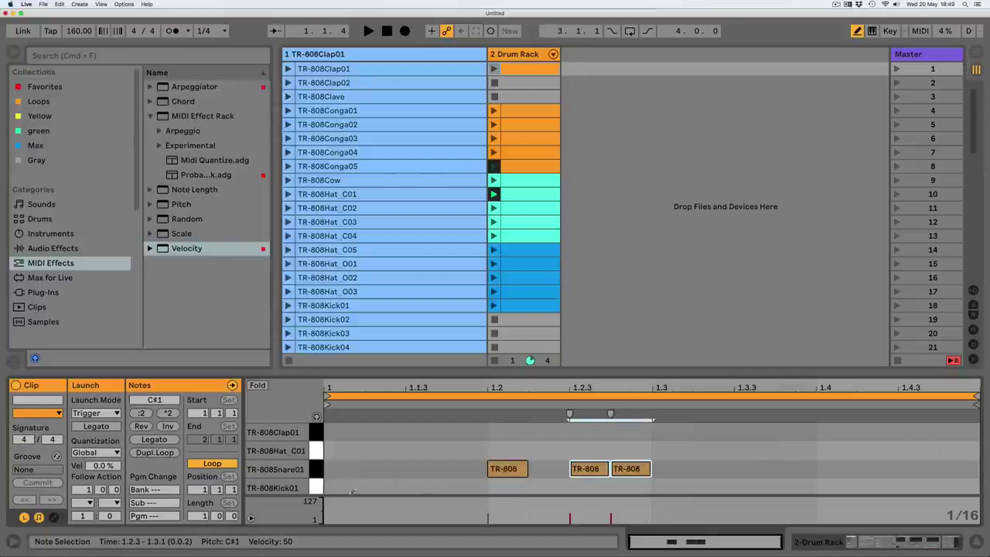
drag(340, 488, 461, 487)
click(542, 488)
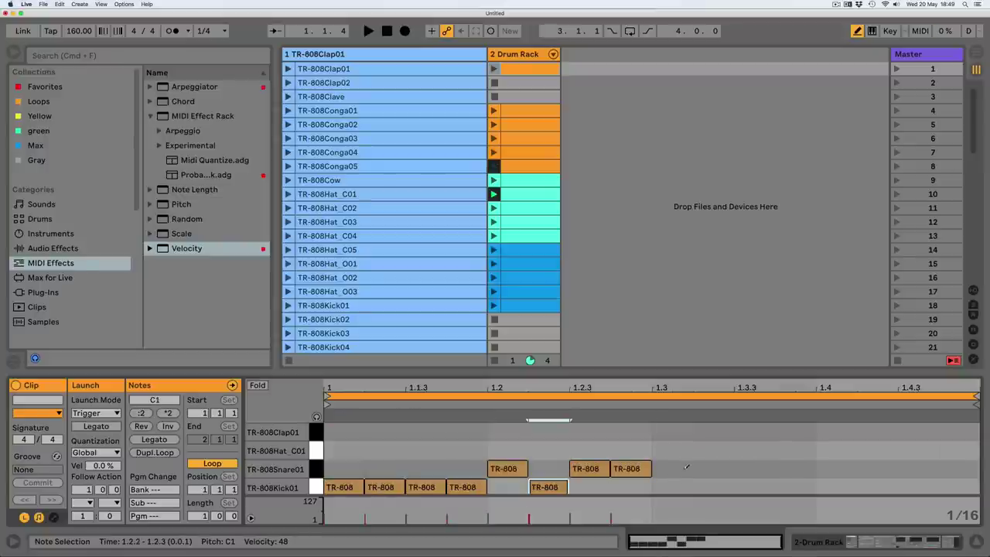
Draw snares on 1.3, 1.3.2, 1.4, 1.4.3 and 1.4.4, and kicks on every sixteenth of beat 3 and on 1.4.2.
drag(673, 469, 723, 485)
drag(657, 487, 797, 487)
click(834, 469)
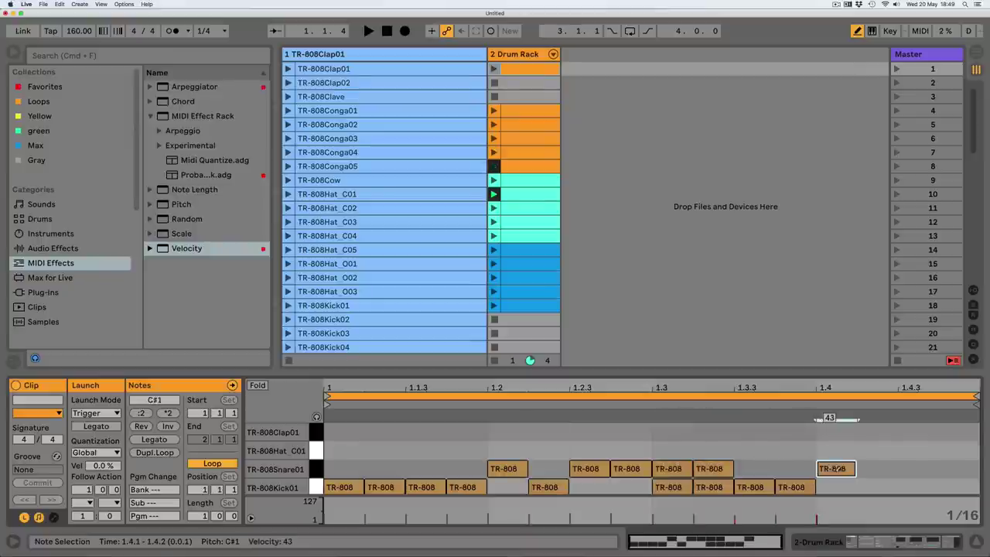
click(918, 468)
click(949, 468)
click(877, 488)
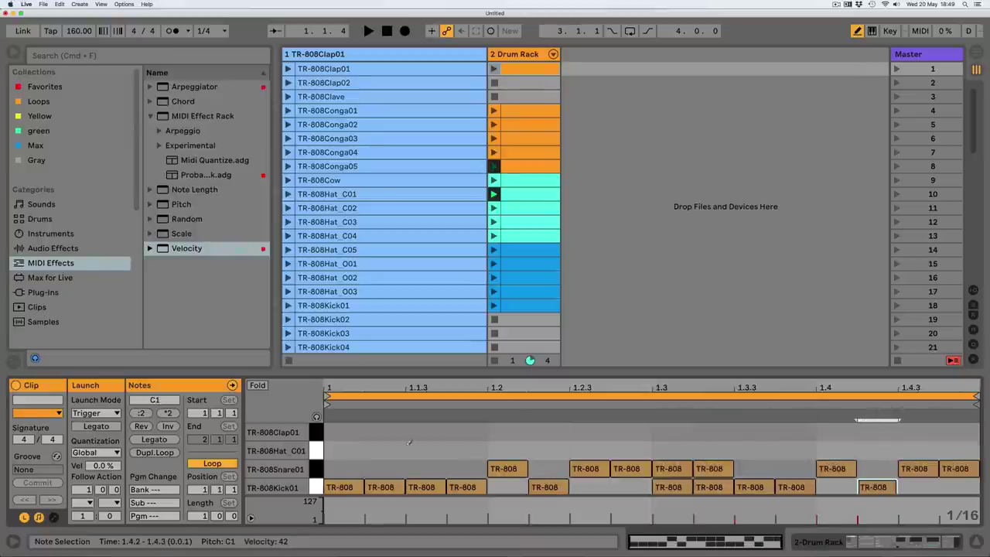
Fill the TR-808Hat C01 and TR-808Clap01 lanes with sixteenth notes across the whole bar.
drag(349, 451, 975, 450)
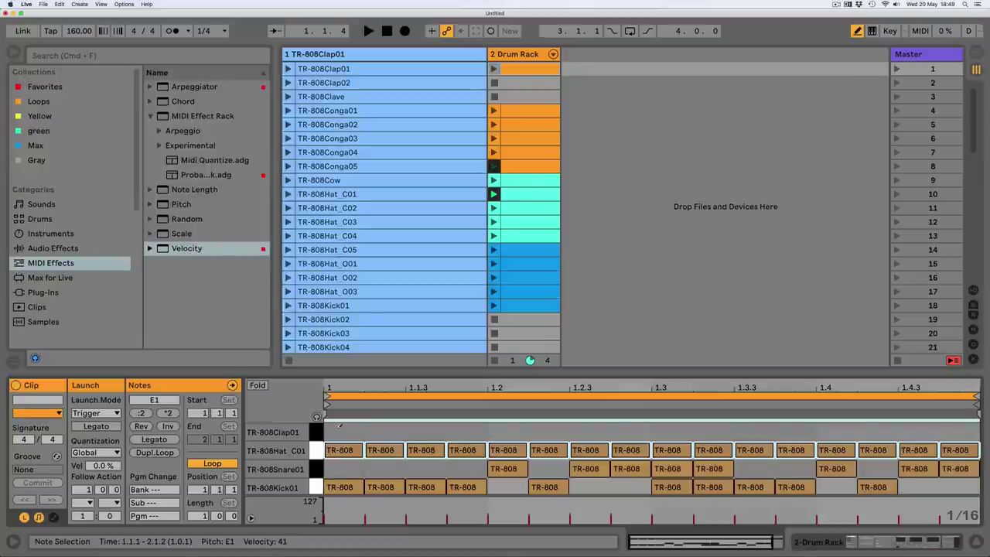
drag(340, 427, 919, 426)
click(950, 426)
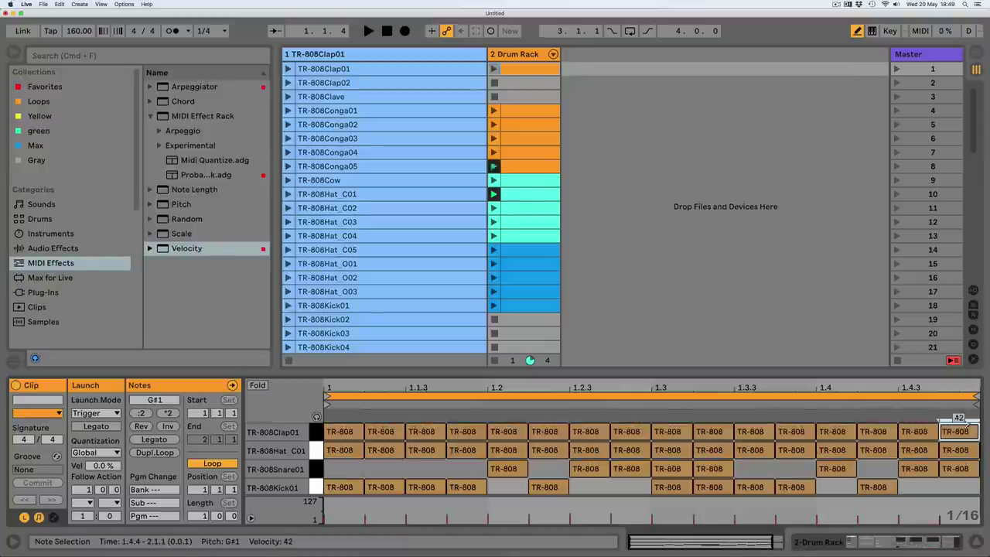
Show the track's devices, deactivate the Velocity effect and set the Drum Rack's Device On macro to 126.
click(810, 542)
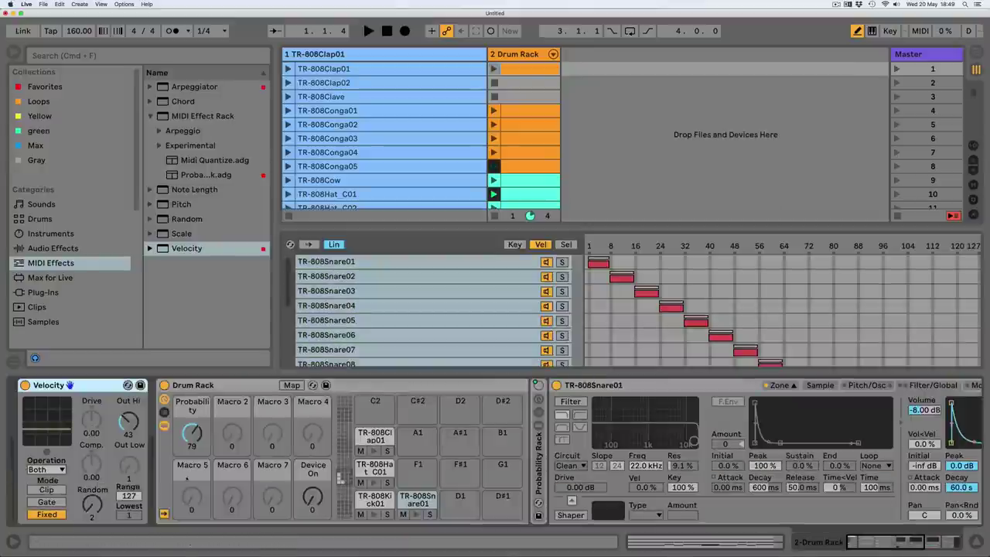
click(25, 386)
drag(313, 497, 313, 433)
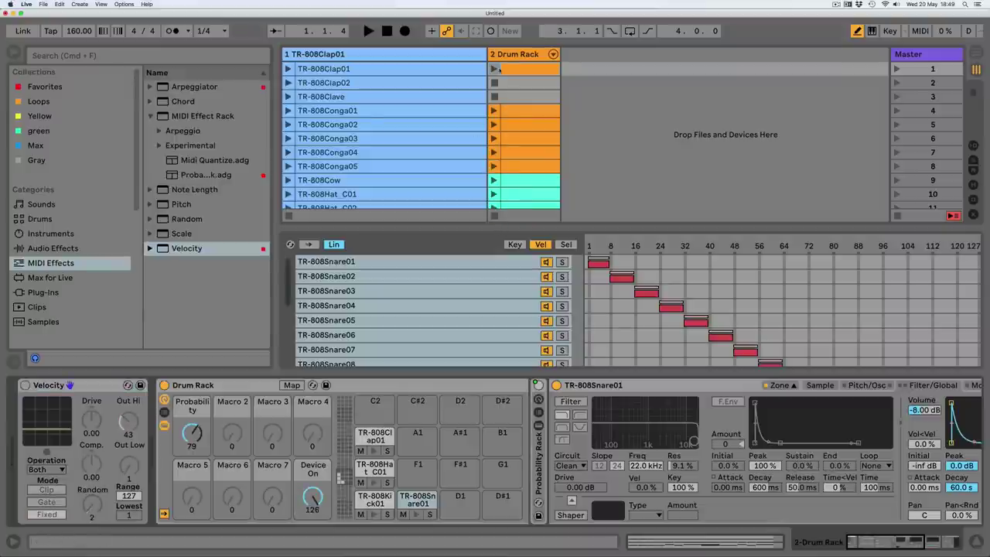
Play the scene 1 clip and sweep the Probability macro through 54, 0 and 80, leaving it at 45.
key(space)
drag(192, 433, 192, 452)
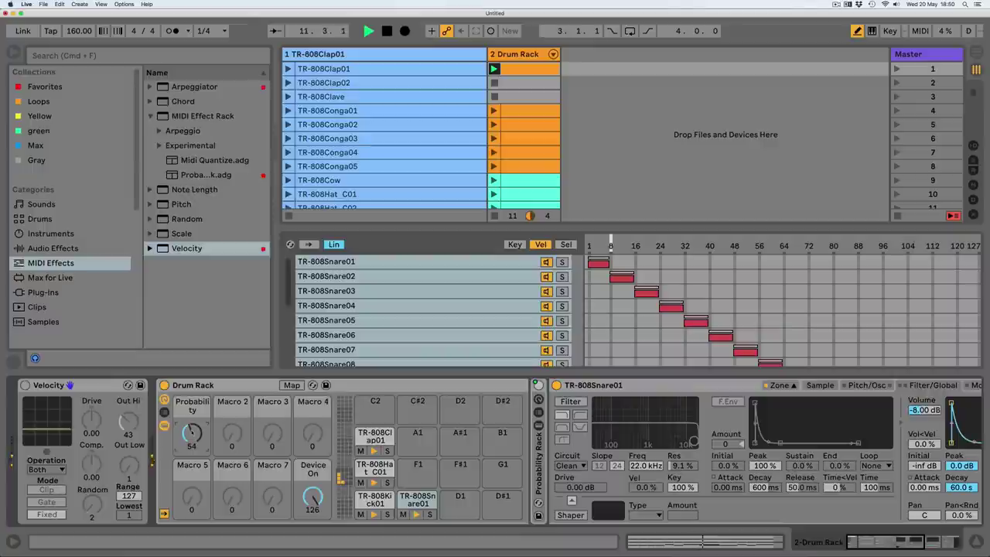
drag(192, 434, 192, 473)
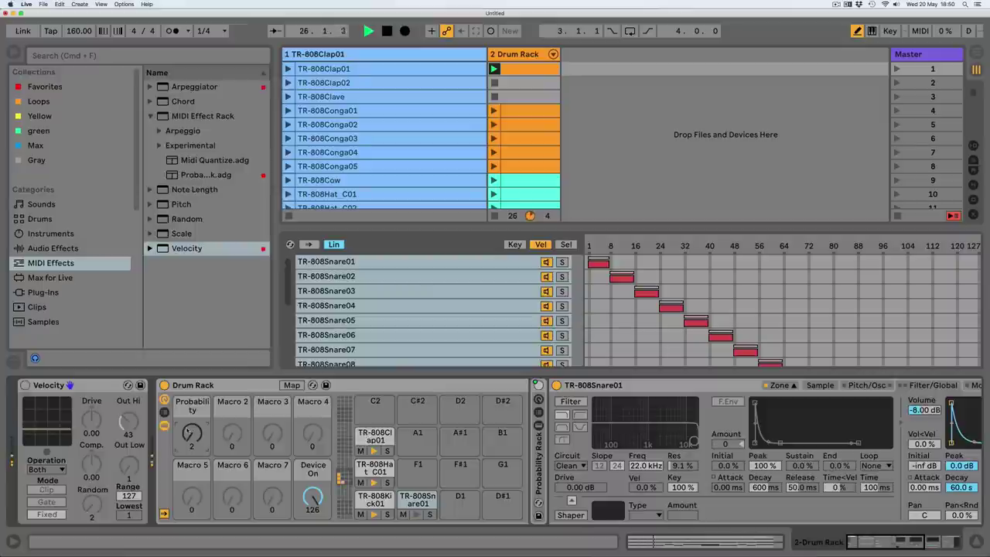
mouse_move(189, 432)
mouse_down()
mouse_move(190, 362)
mouse_move(190, 434)
mouse_up()
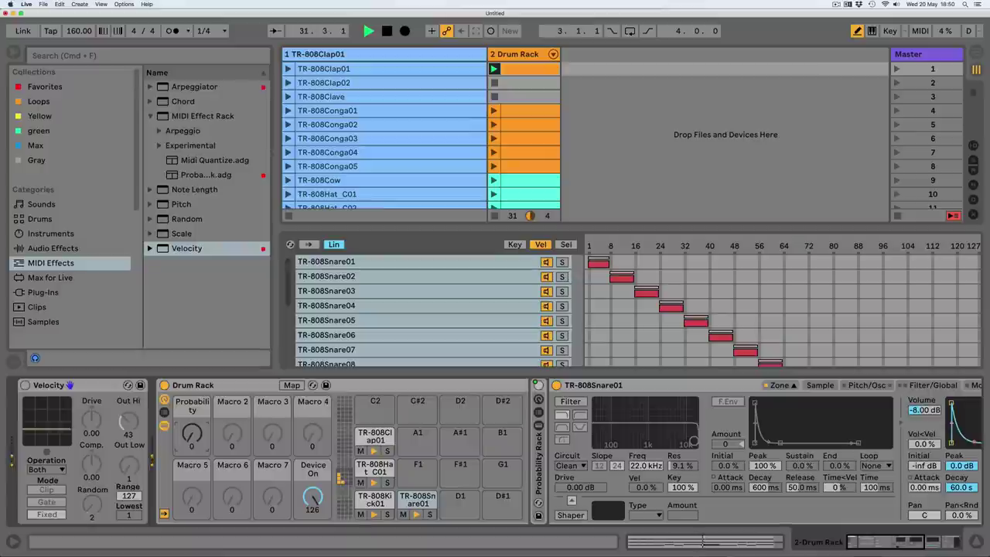
drag(192, 434, 192, 380)
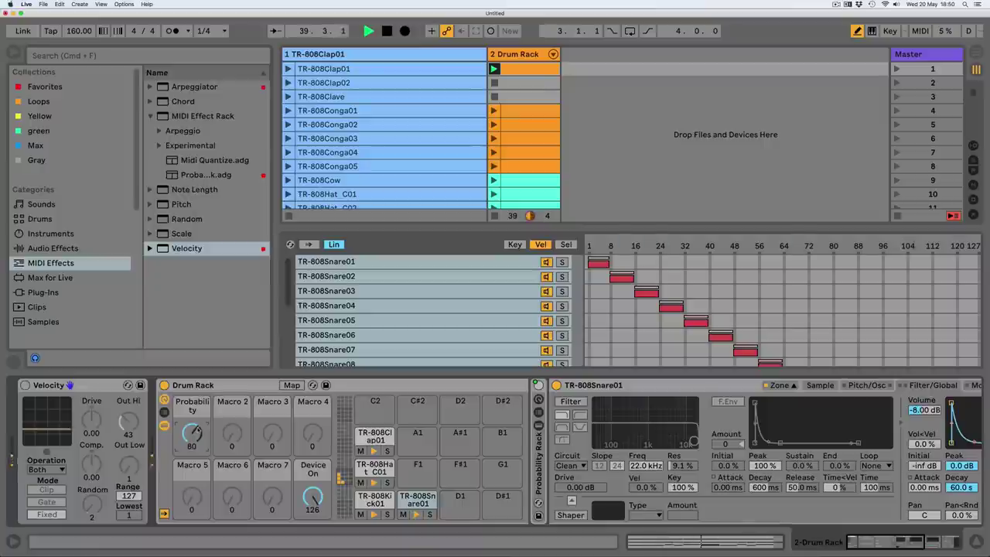
mouse_move(198, 430)
mouse_down()
mouse_move(199, 451)
mouse_move(198, 435)
mouse_up()
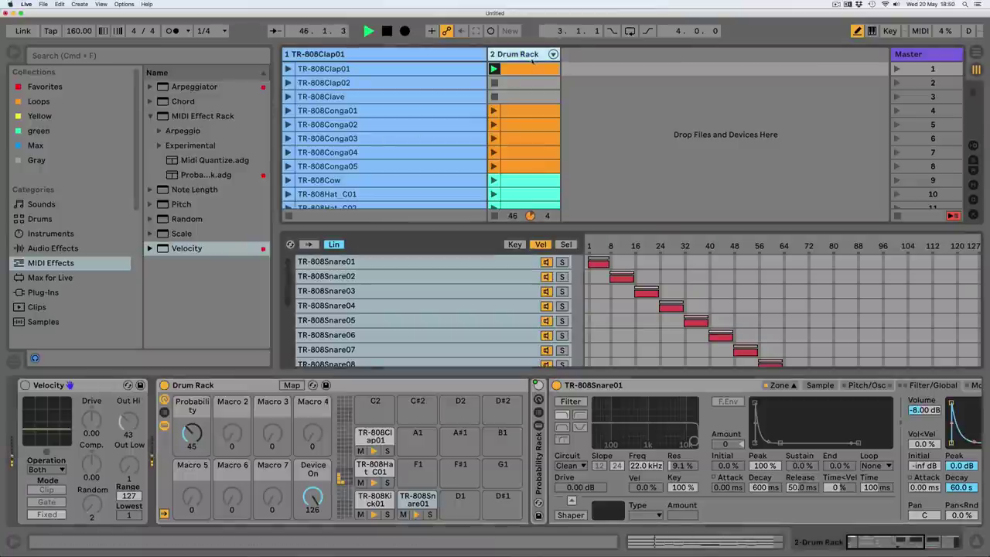
Stop playback, create a new MIDI track and load an empty Sampler onto it.
key(super+shift+t)
key(space)
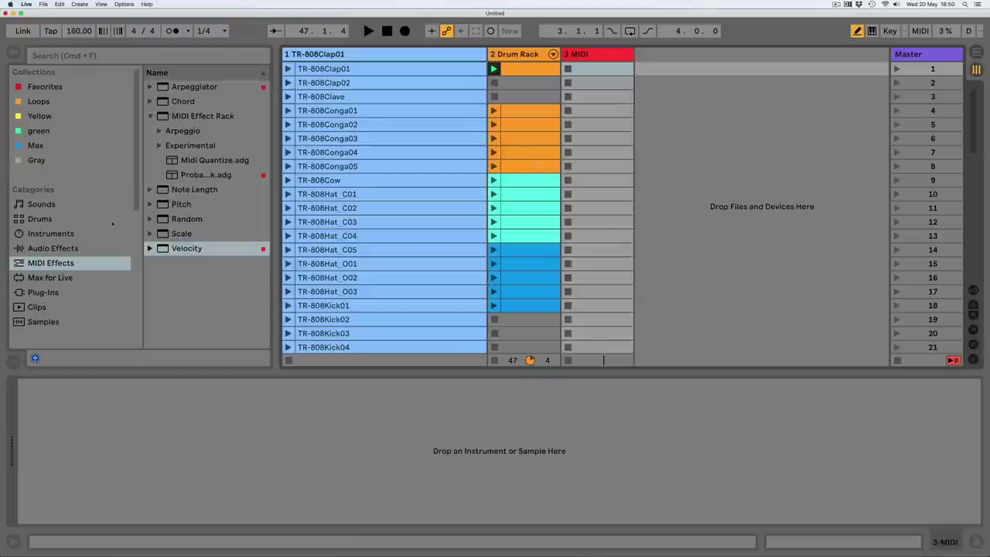
click(37, 233)
click(31, 249)
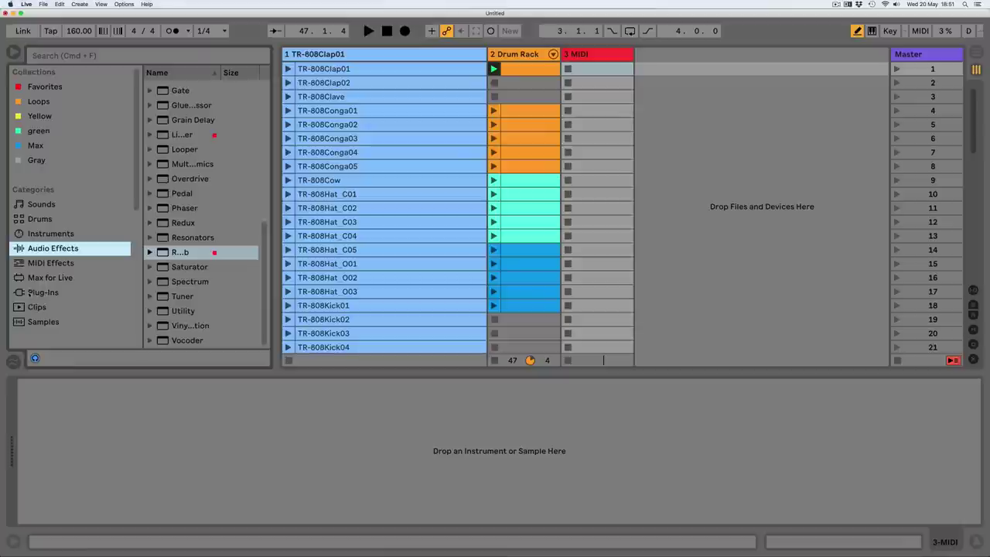
click(29, 323)
click(48, 233)
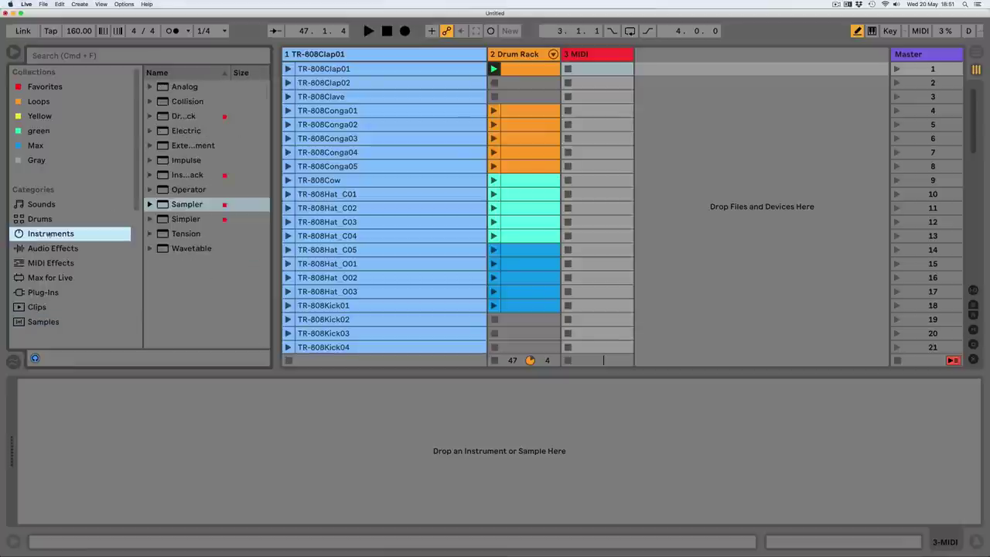
click(171, 204)
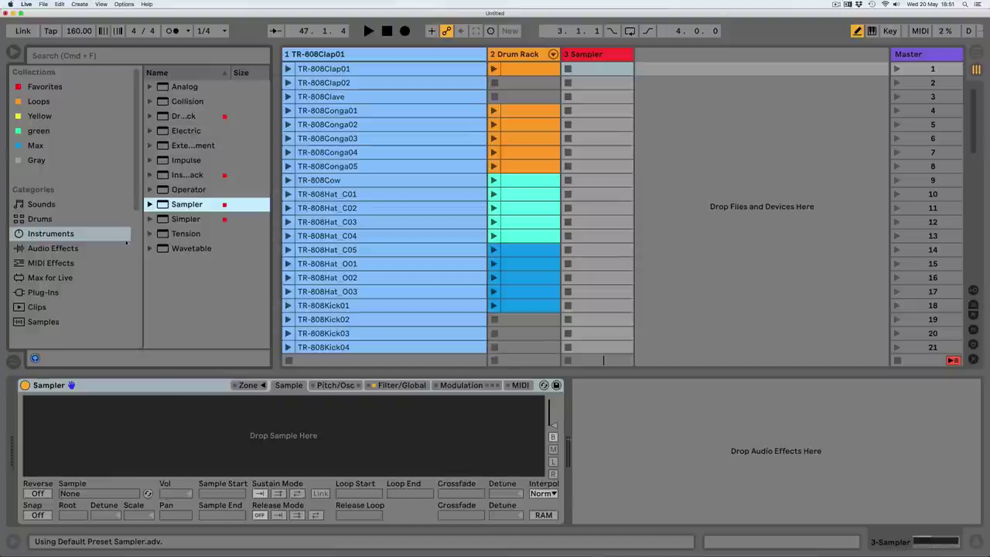
Expand the Bass folder inside the SAMPLES and AUDIO place and widen the browser.
click(53, 248)
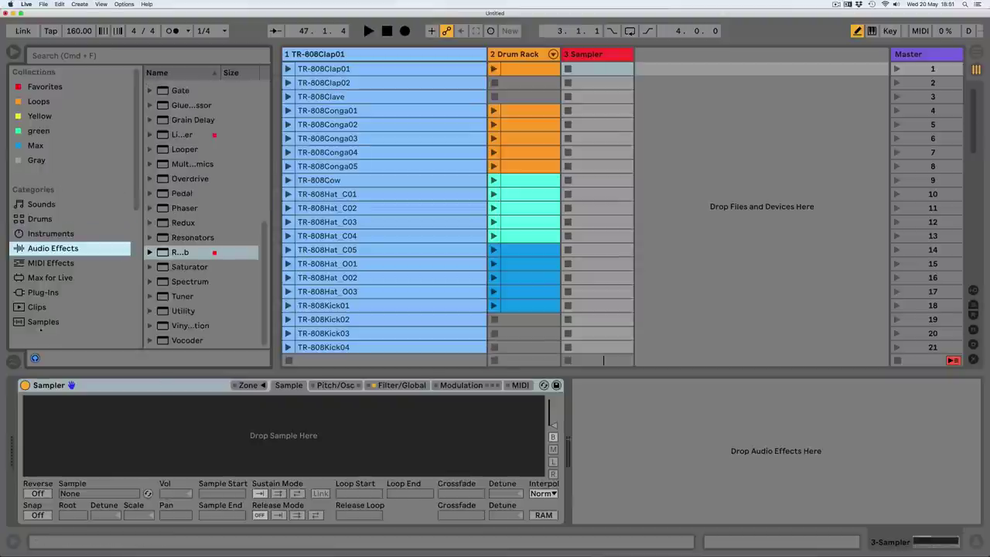
scroll(53, 266, down, 3)
scroll(52, 265, down, 2)
click(66, 335)
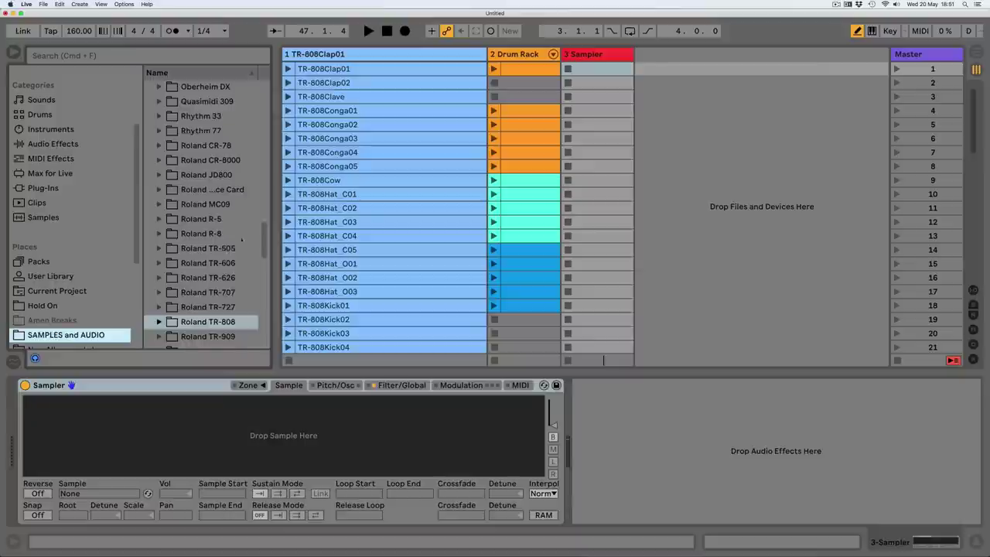
scroll(227, 232, up, 10)
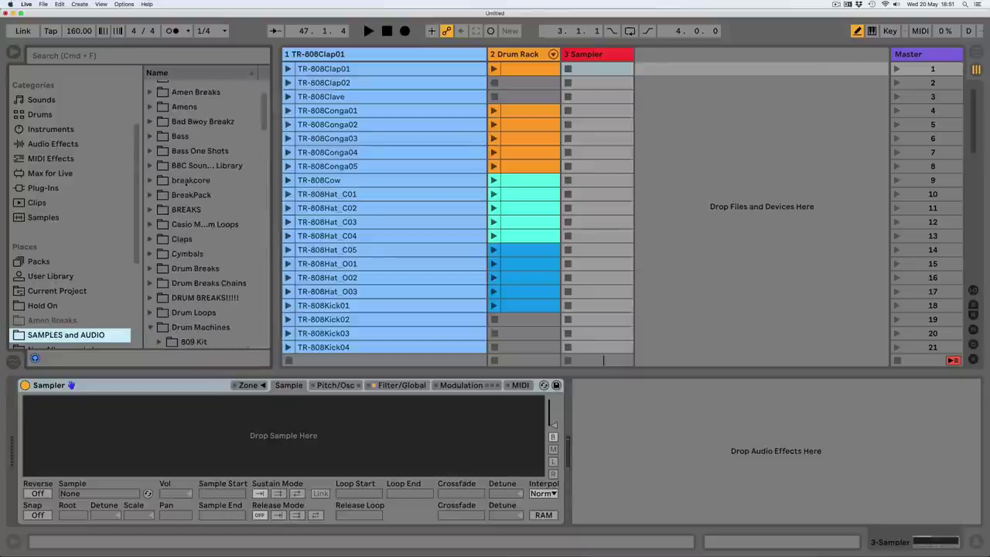
click(149, 136)
scroll(194, 179, down, 5)
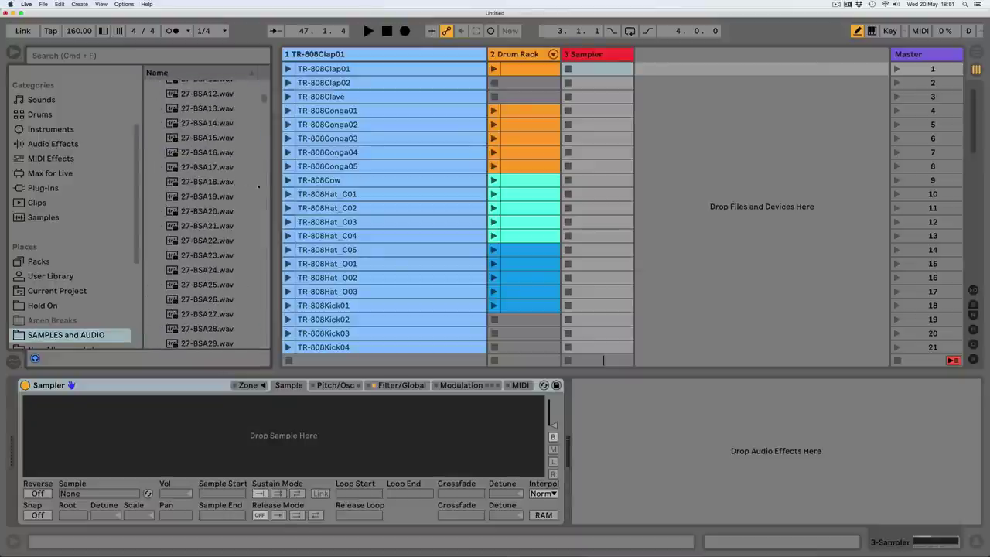
drag(275, 180, 400, 182)
Load the samples 27-BSE001.wav through 27-BSE127.wav from the Bass folder into the Sampler together.
scroll(193, 199, down, 5)
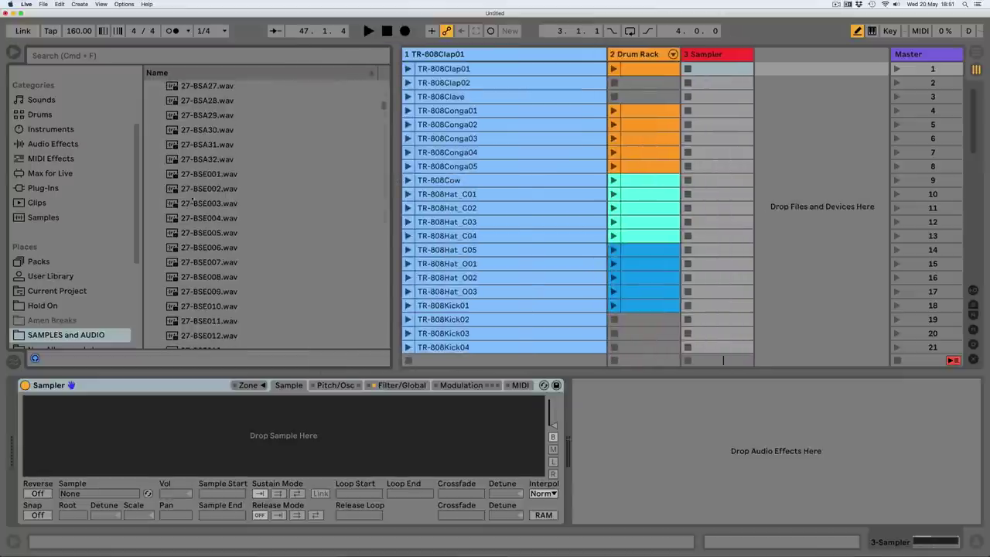
click(187, 173)
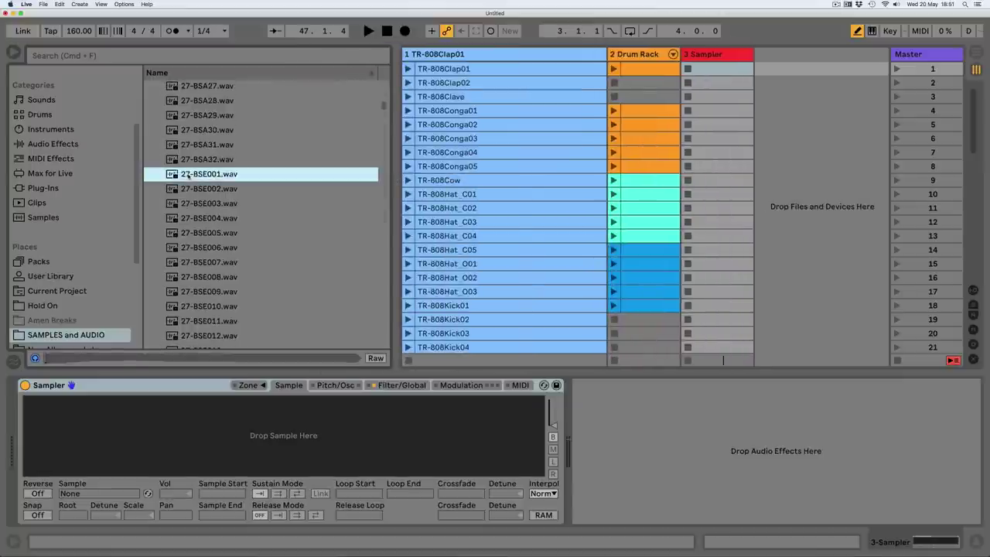
scroll(197, 193, down, 9)
scroll(203, 205, down, 10)
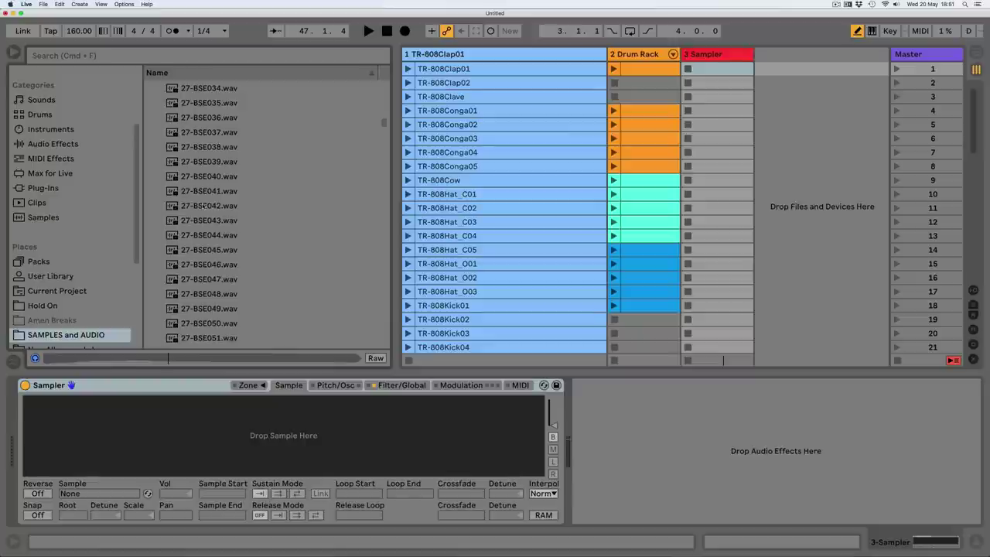
scroll(202, 205, down, 8)
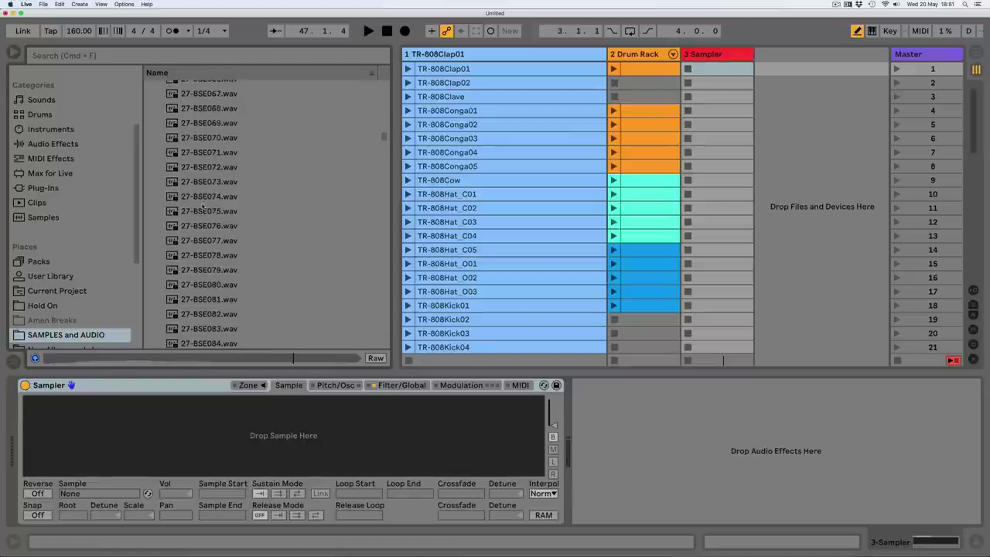
scroll(203, 205, down, 8)
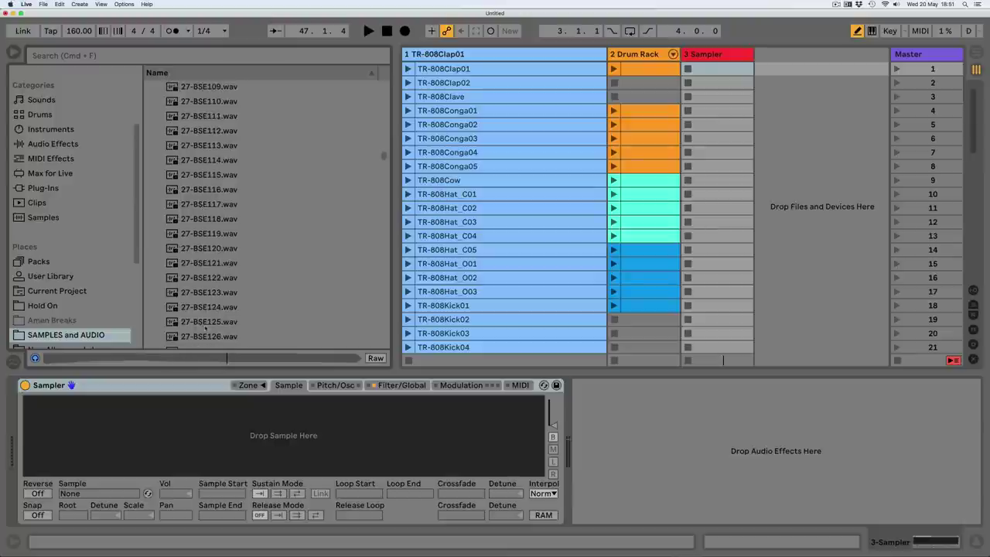
scroll(204, 332, down, 1)
scroll(209, 320, down, 1)
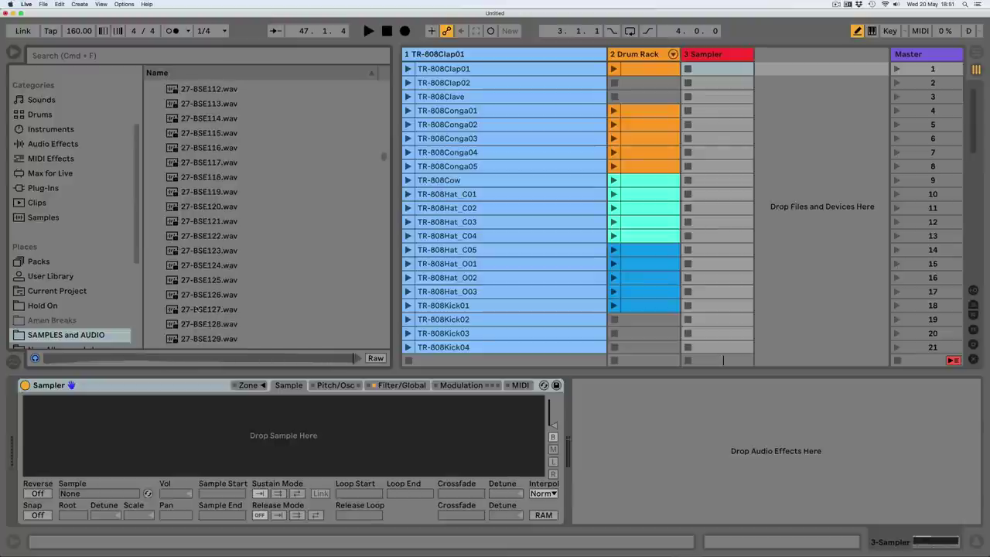
shift+click(191, 309)
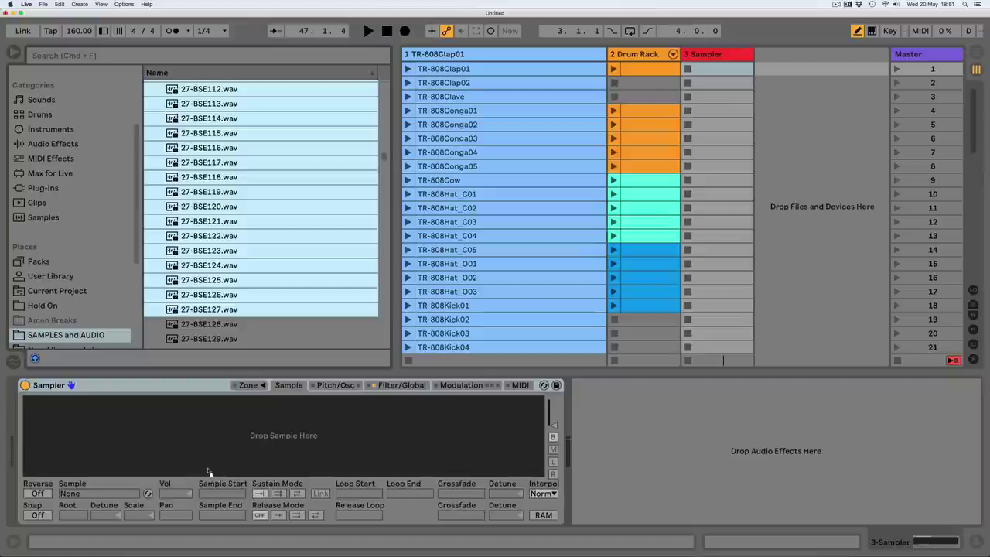
drag(208, 467, 209, 464)
Distribute the velocity zones of all the bass samples equally across the range in the Sampler's zone editor, and narrow the browser.
click(248, 385)
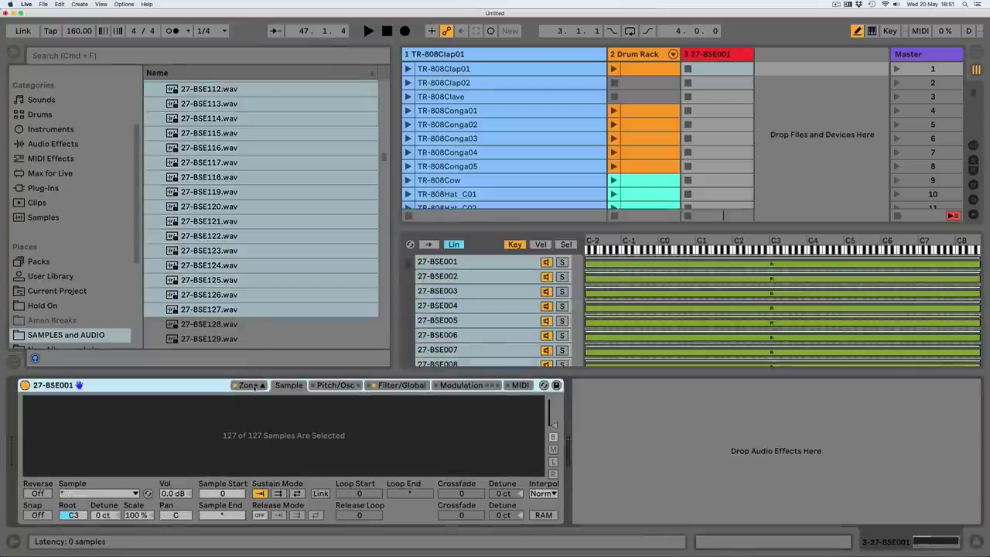
click(541, 244)
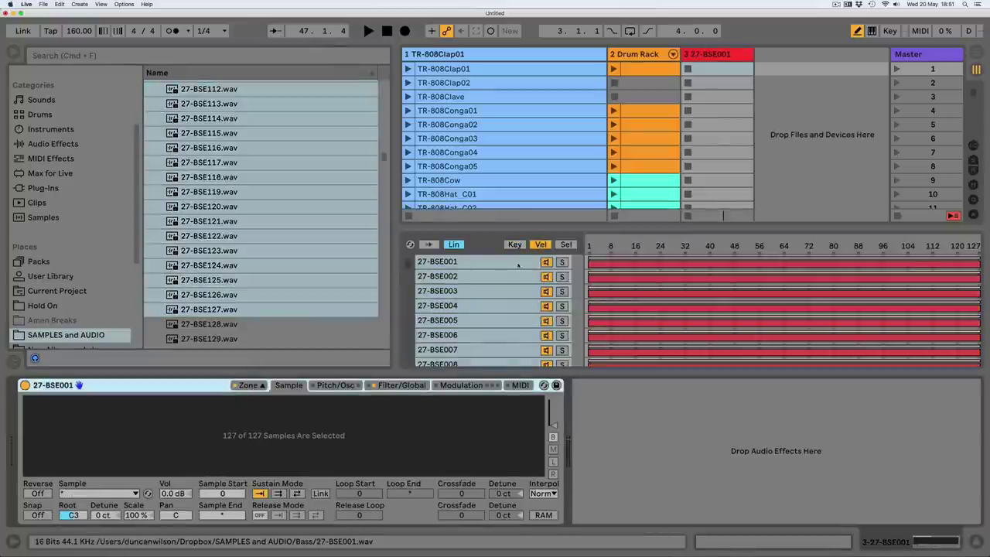
right_click(521, 267)
click(524, 302)
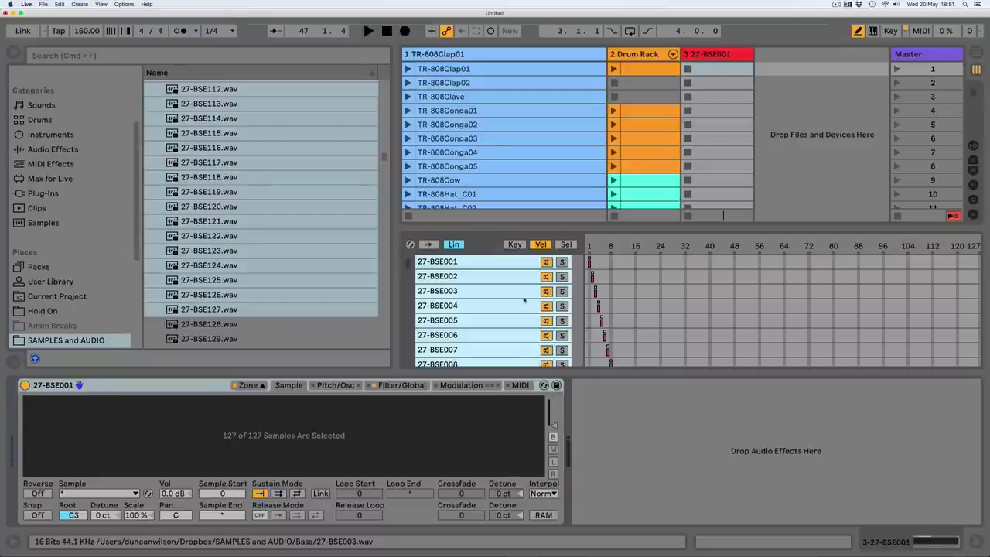
drag(393, 210, 359, 211)
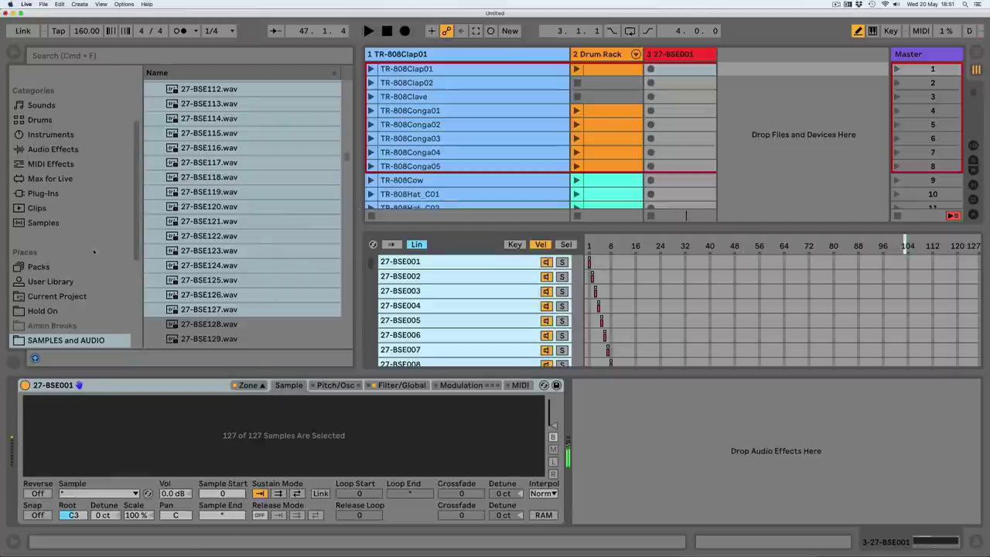
Insert an Arpeggiator before the Sampler, set its rate to 1/16 and turn on Hold.
click(21, 137)
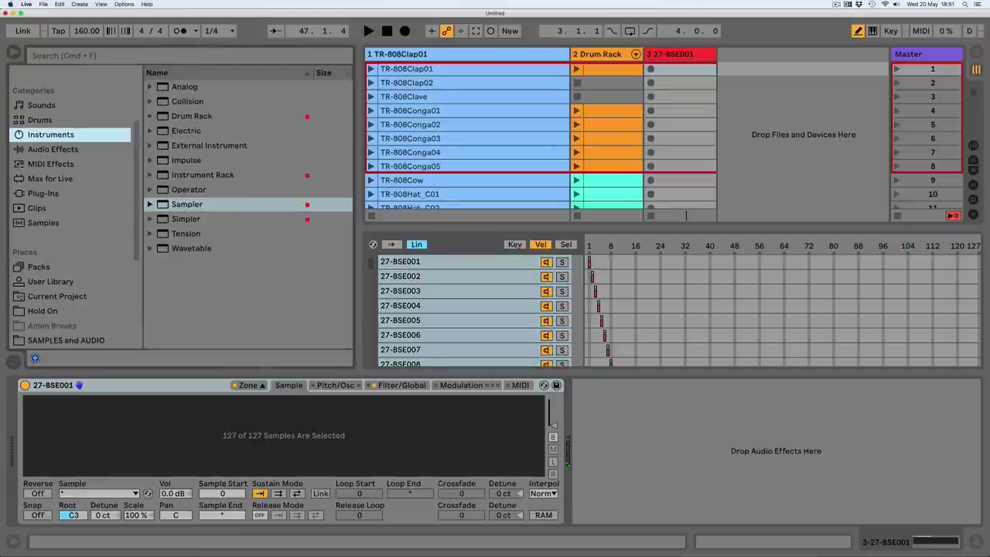
click(50, 164)
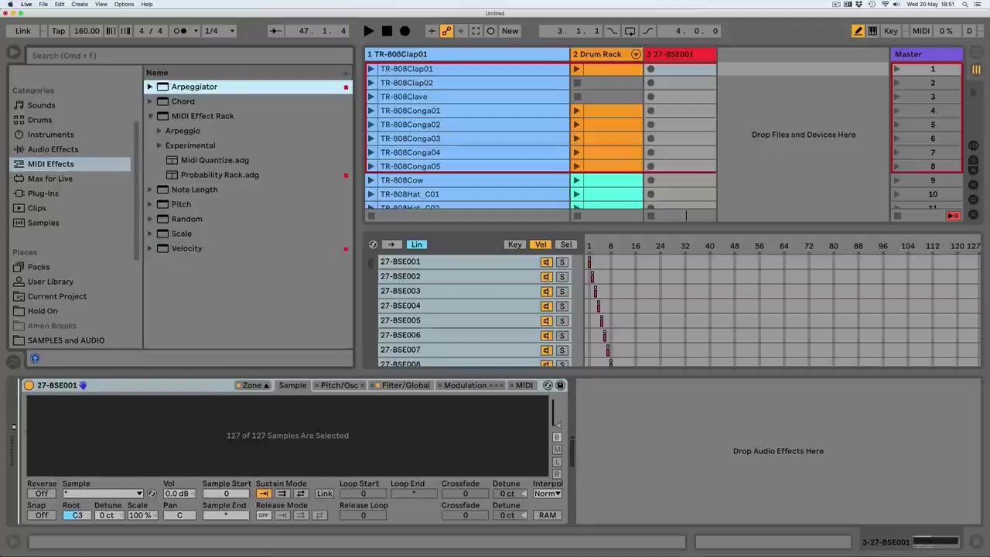
key(Return)
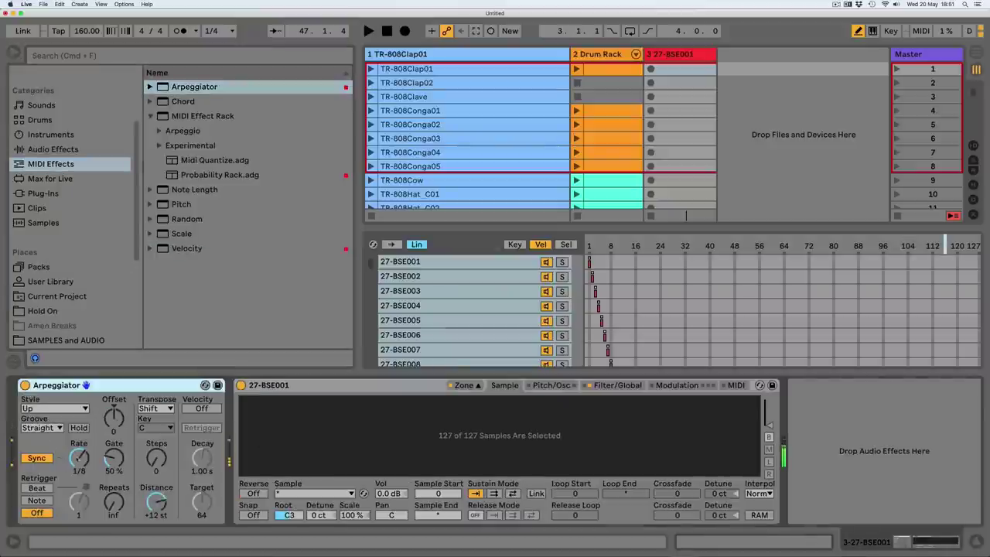
click(77, 459)
key(Down)
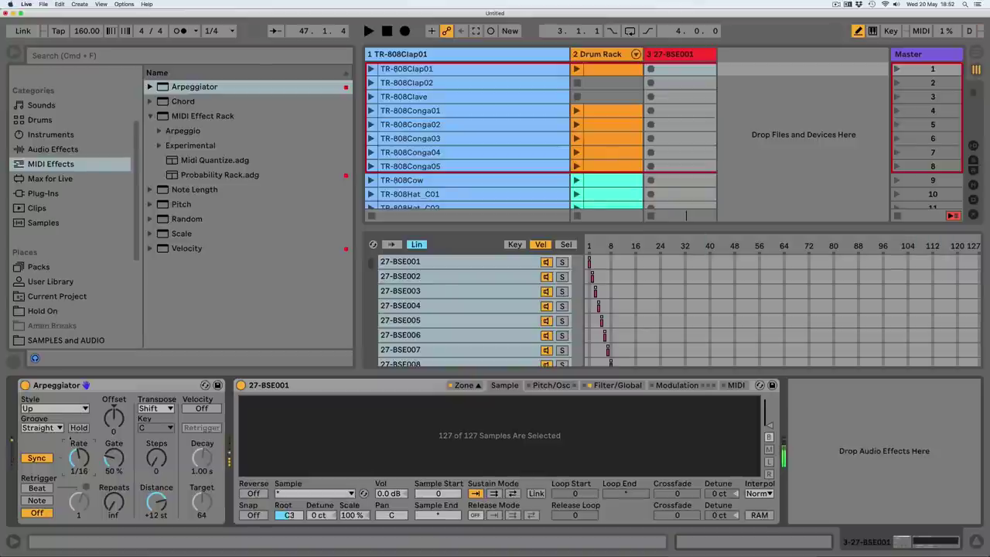
click(79, 428)
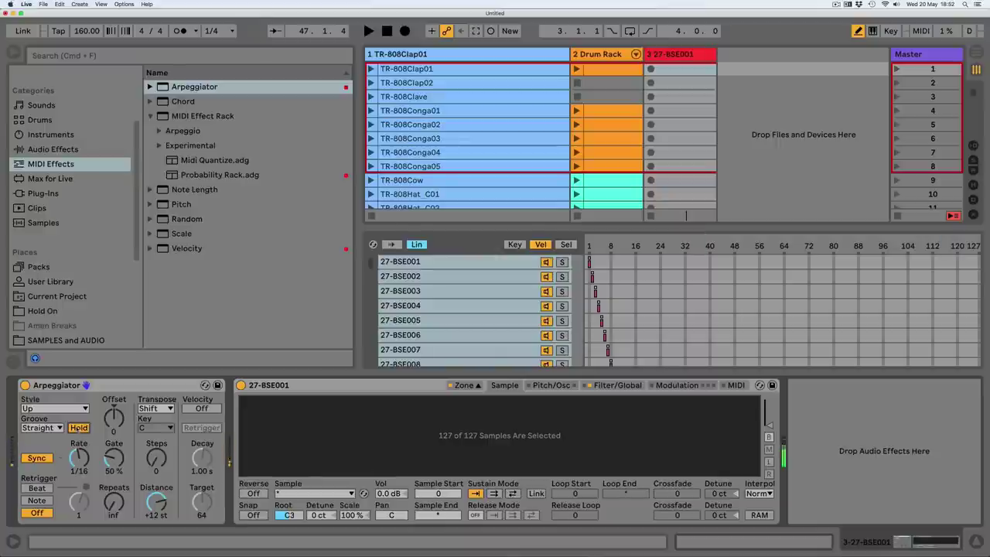
Insert a Velocity device in Fixed mode between the Arpeggiator and the Sampler, with Out Hi at 52 and Random at 1.
drag(186, 248, 230, 427)
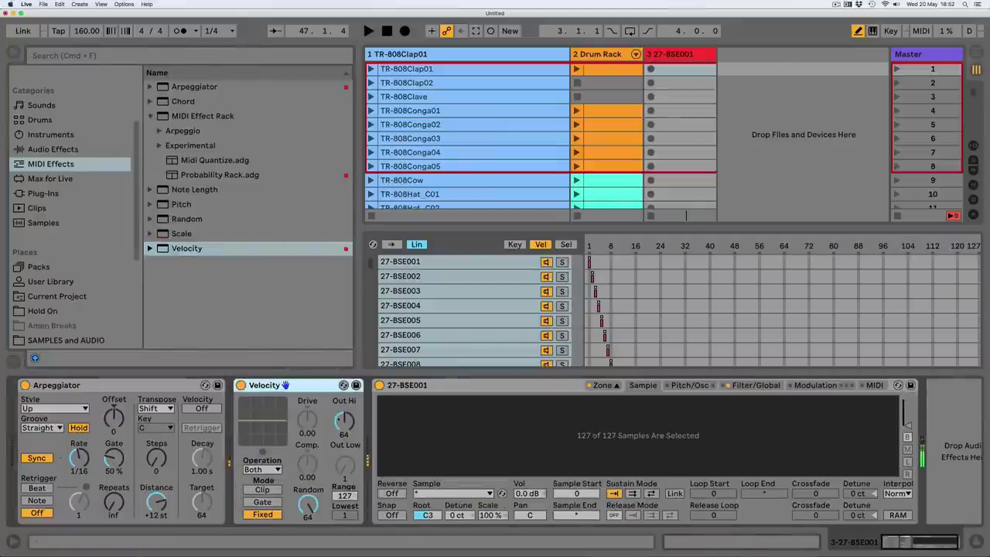
click(781, 389)
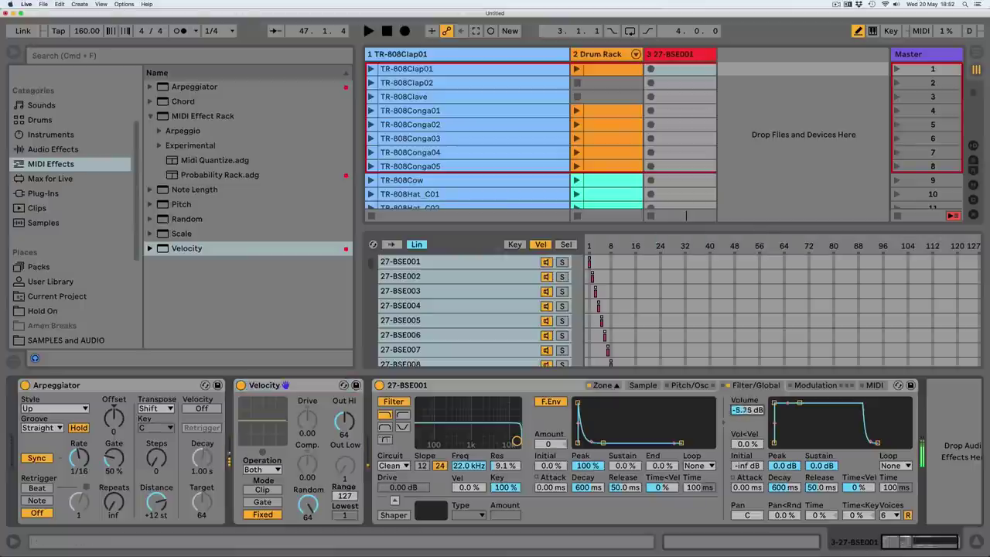
drag(344, 421, 345, 387)
drag(308, 504, 308, 542)
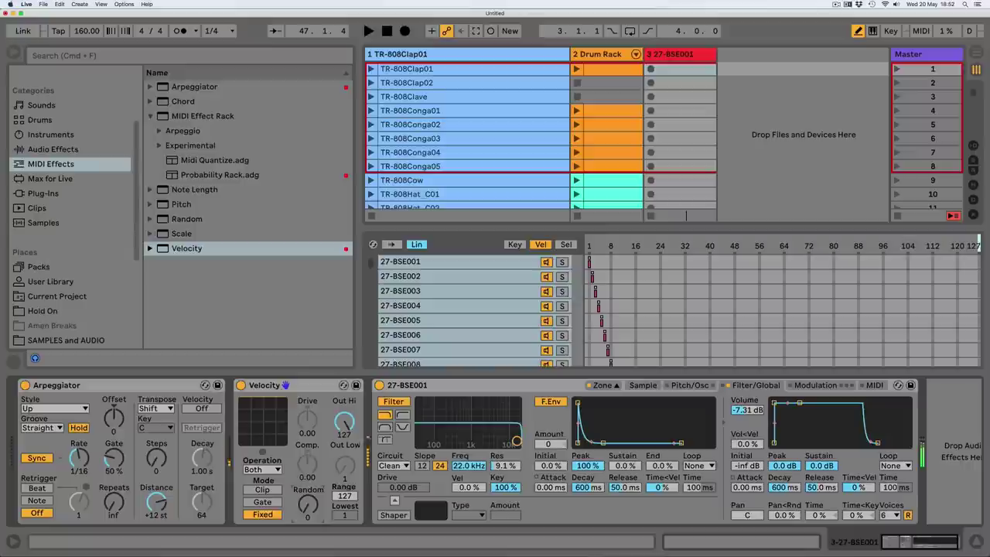
drag(344, 422, 344, 451)
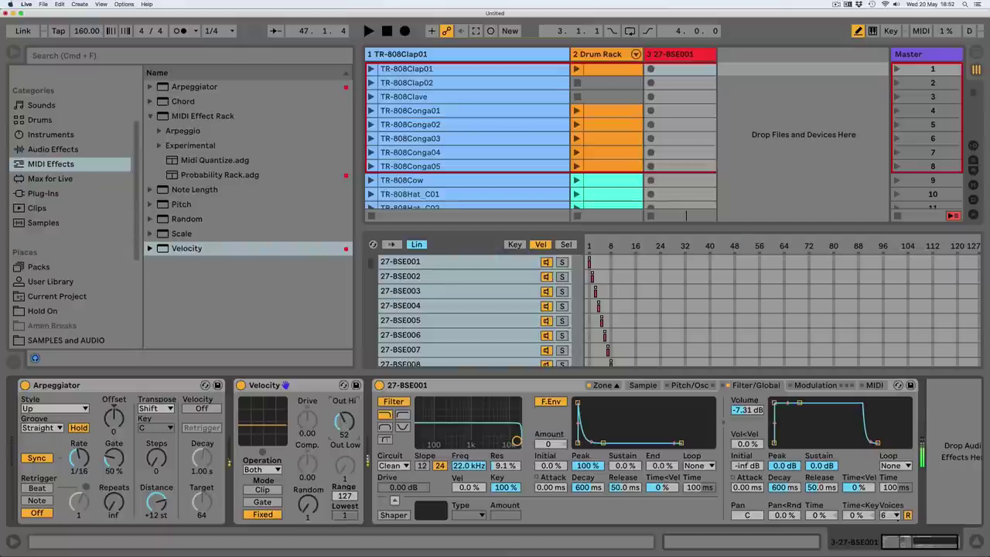
Limit the Sampler to 1 voice and switch off its filter.
click(888, 514)
click(888, 341)
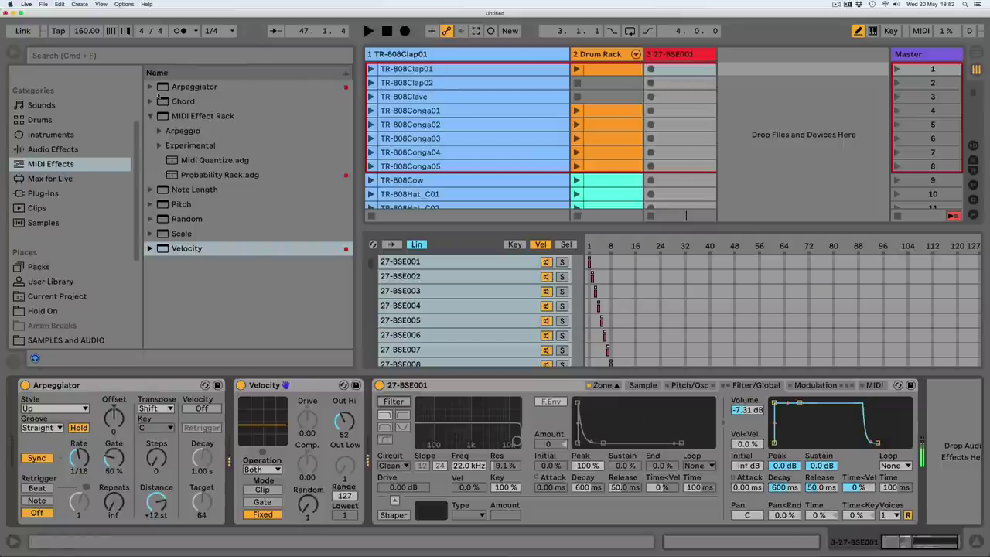
Insert a second Arpeggiator between the first one and Velocity, and set the first Arpeggiator's rate to 1/4.
drag(194, 87, 236, 422)
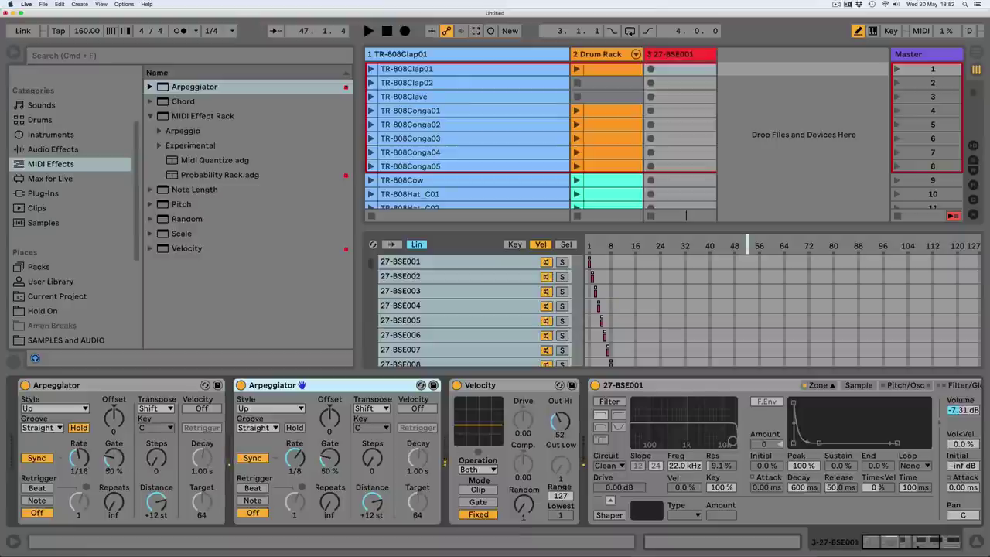
drag(76, 466, 76, 414)
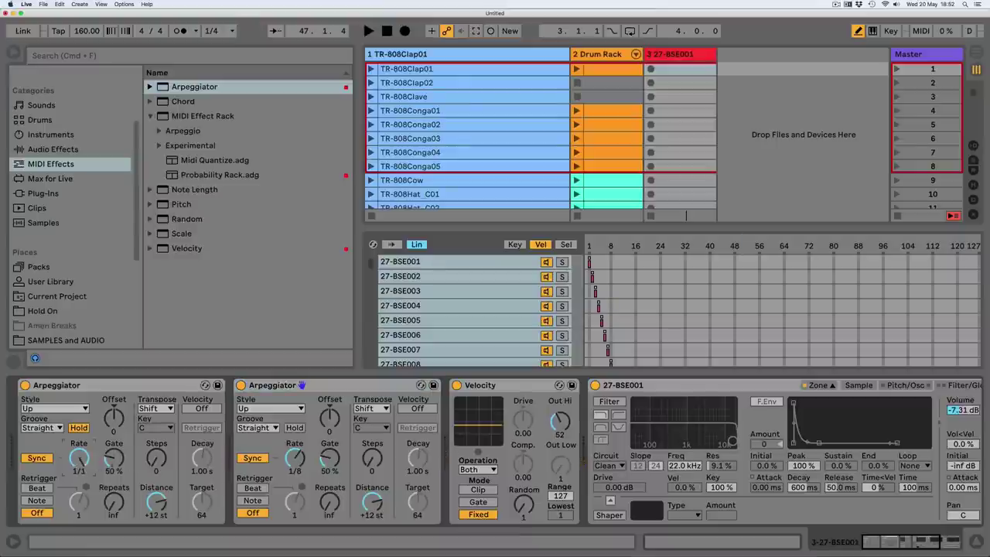
drag(79, 458, 78, 466)
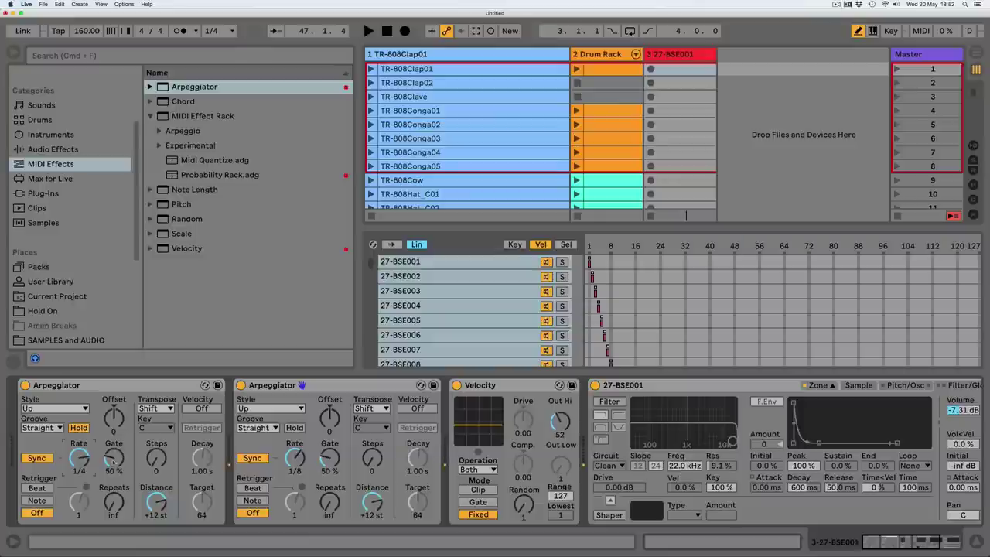
Group the second Arpeggiator into a MIDI Effect Rack, show the rack's chain list and select its chain.
click(275, 386)
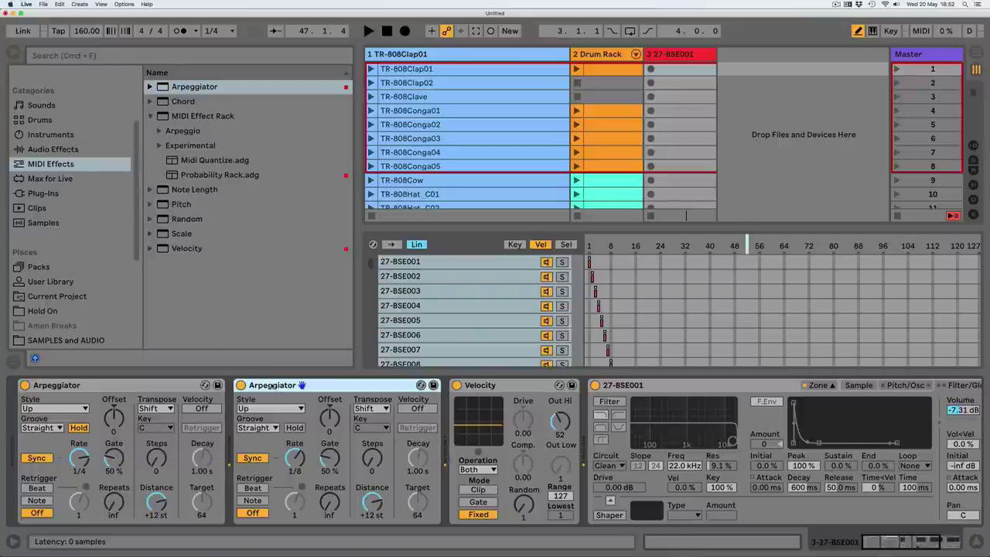
key(super+g)
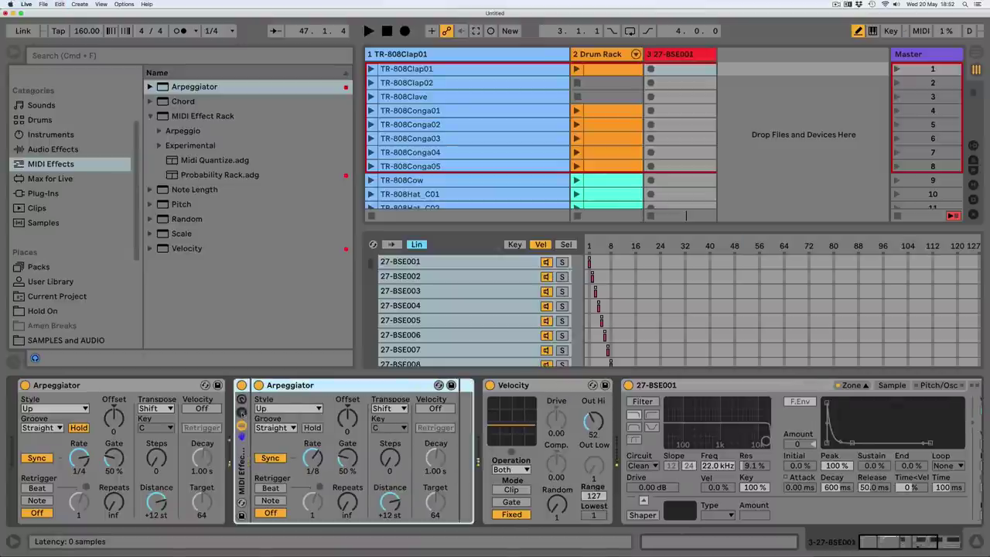
click(289, 423)
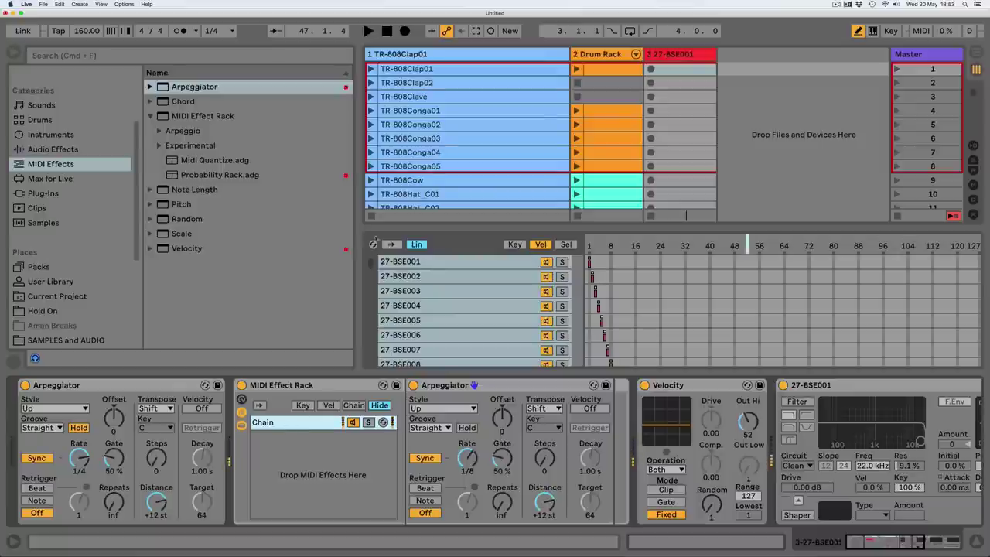
Narrow the browser and set Steps to 1 on the Arpeggiator inside the MIDI Effect Rack.
drag(357, 242, 301, 242)
click(652, 132)
scroll(652, 132, down, 10)
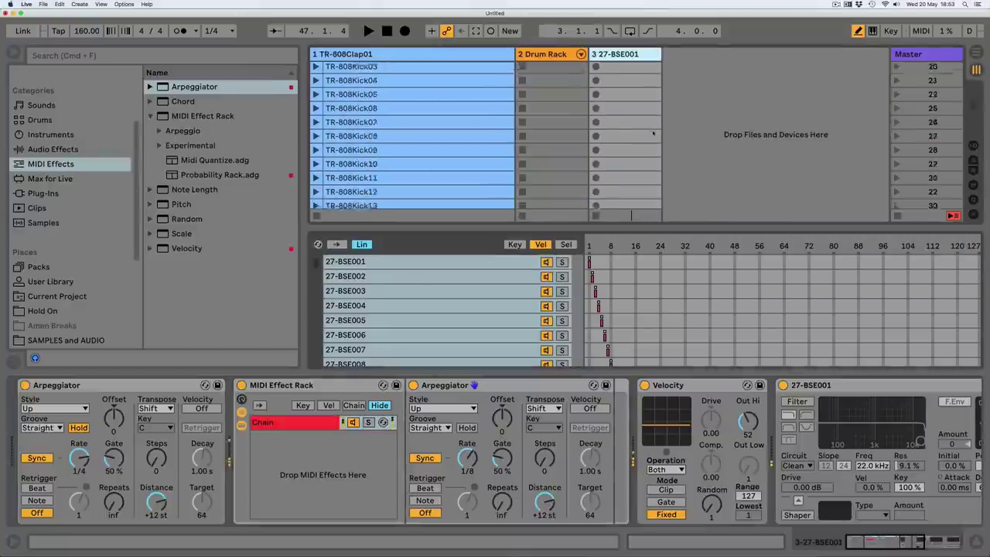
drag(860, 540, 870, 542)
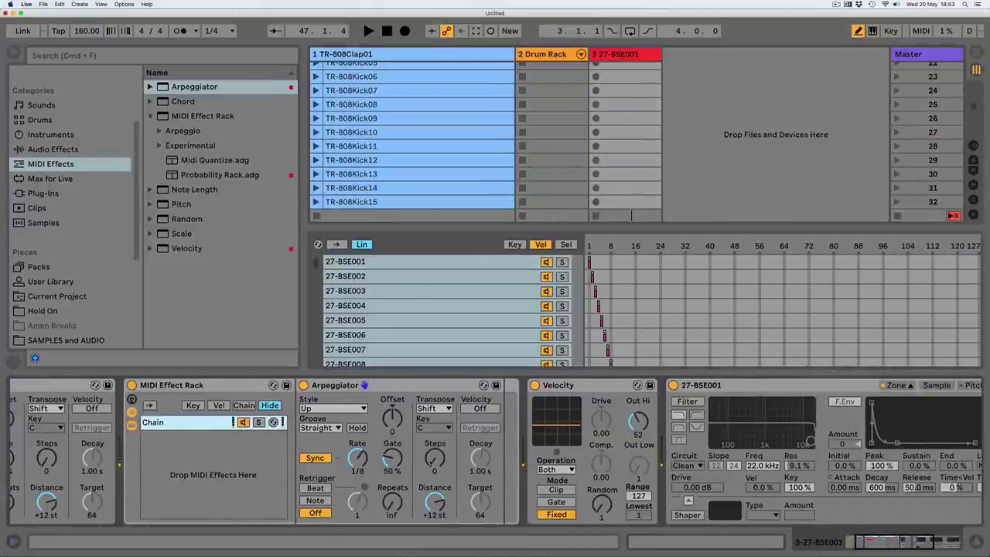
drag(433, 463, 432, 455)
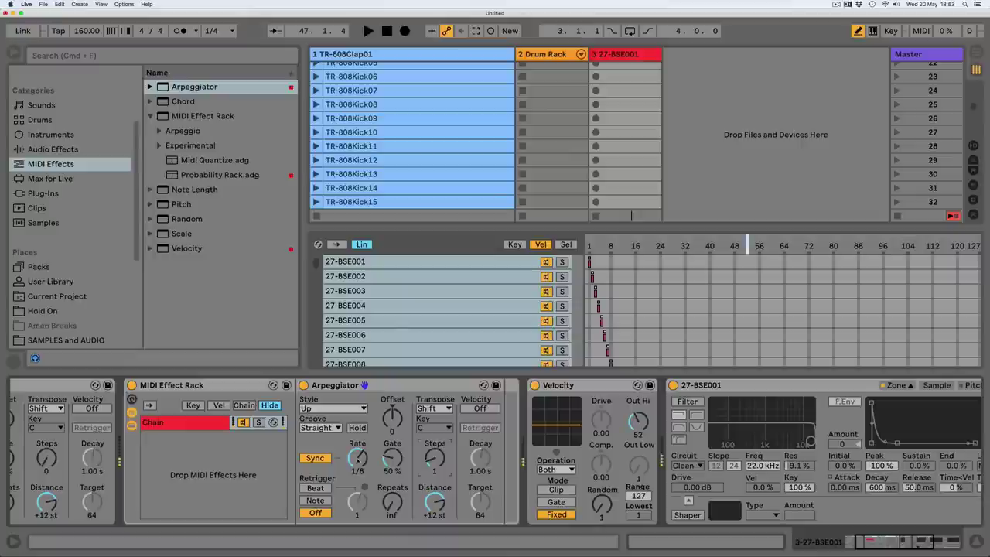
Duplicate the MIDI Effect Rack's chain and set the Arpeggiator rate in the copy to 1/16.
click(190, 424)
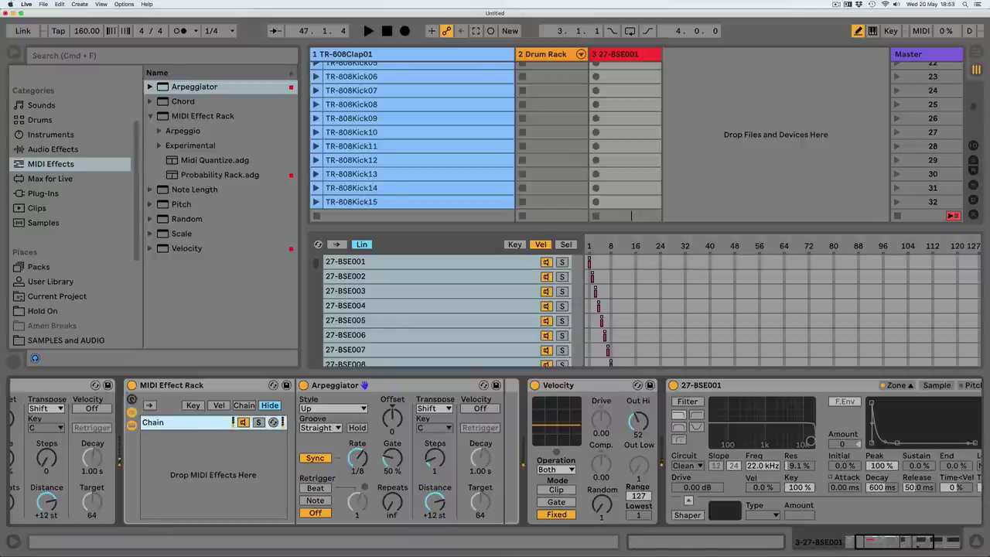
drag(881, 547, 868, 546)
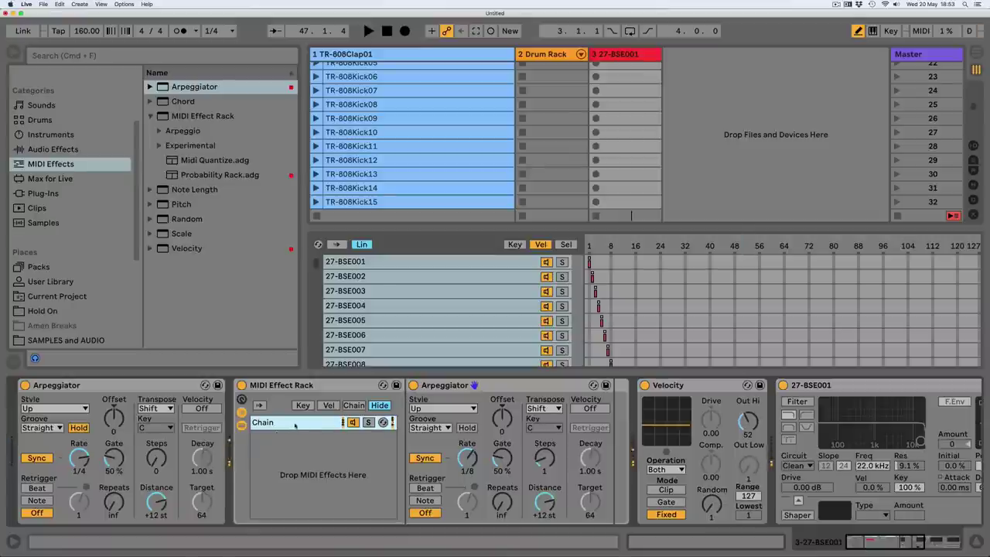
key(super+d)
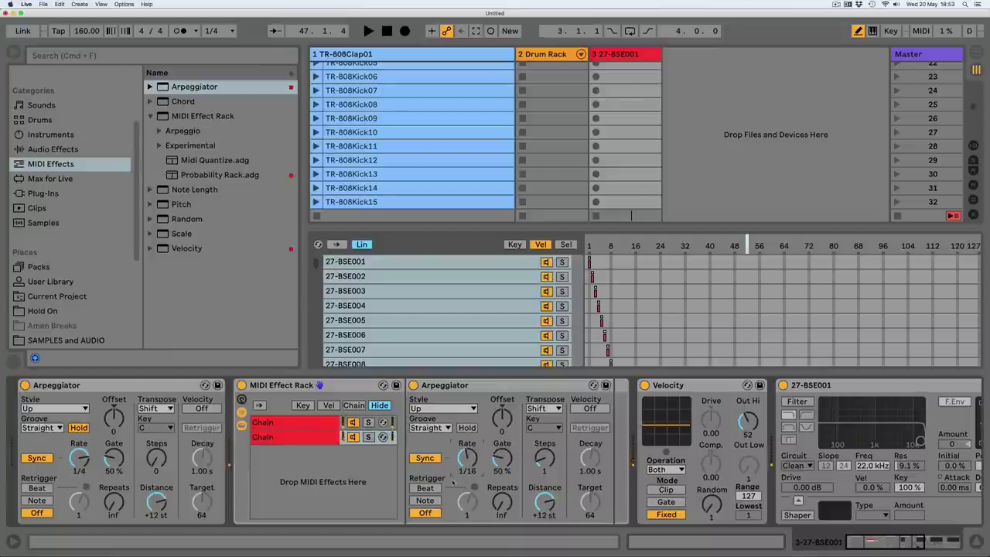
Show the rack's velocity zones and distribute the ranges of both chains equally.
click(313, 437)
shift+click(312, 437)
click(329, 405)
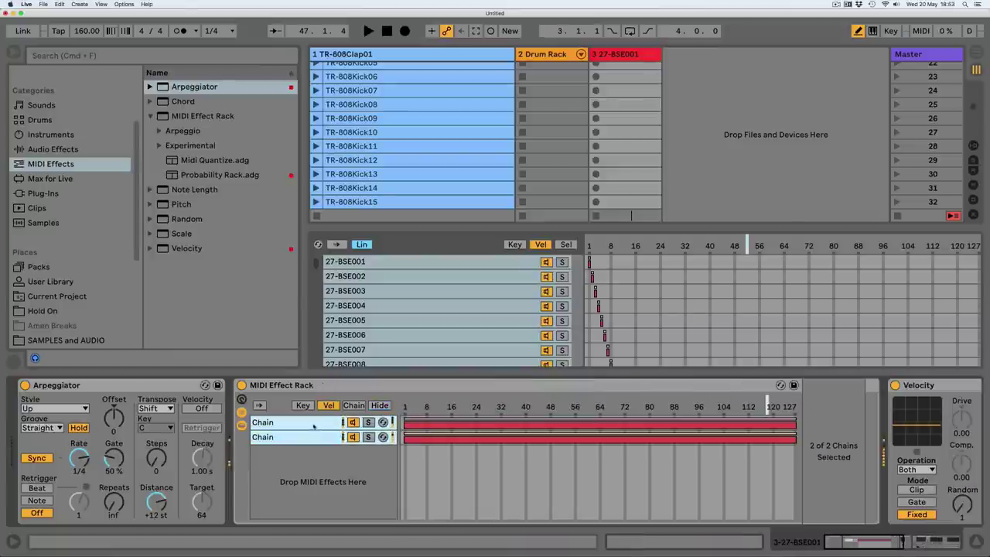
right_click(314, 424)
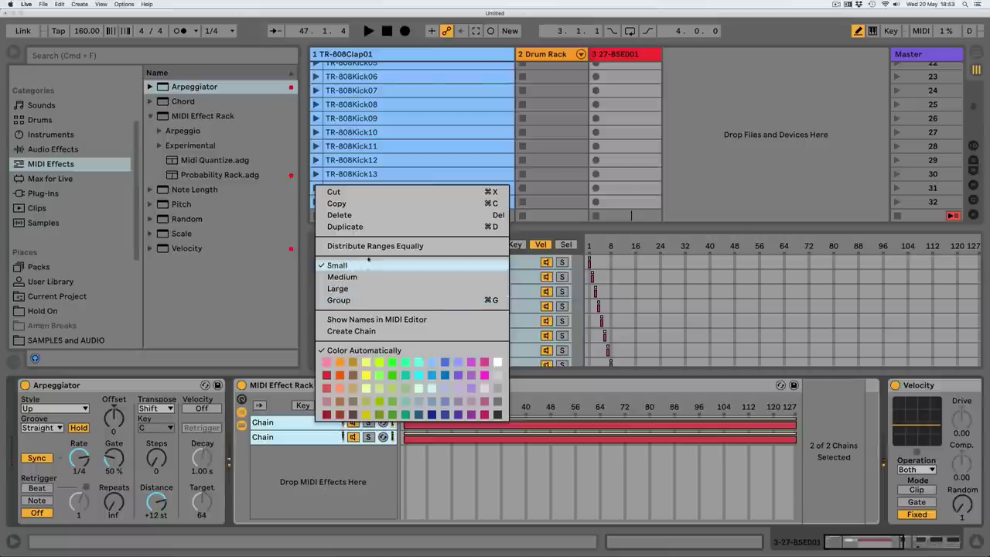
click(375, 246)
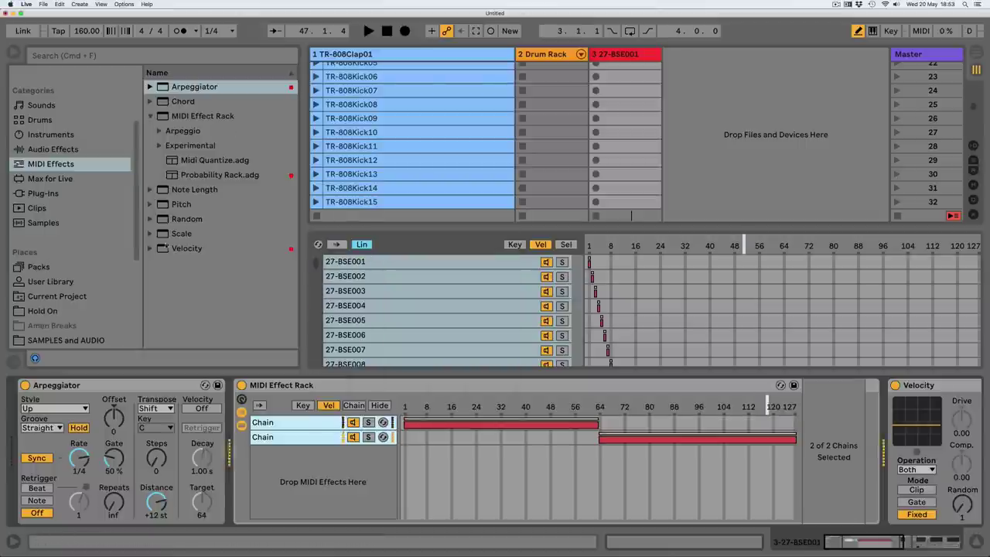
Insert a Velocity device before the MIDI Effect Rack and a Note Length device after it, synced with a length of 1/16.
drag(168, 248, 246, 417)
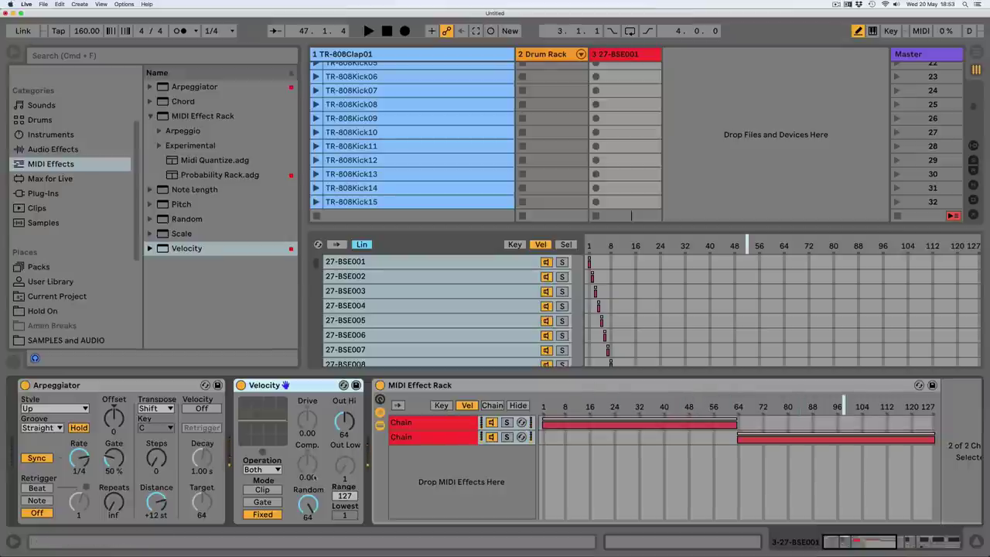
scroll(312, 477, right, 10)
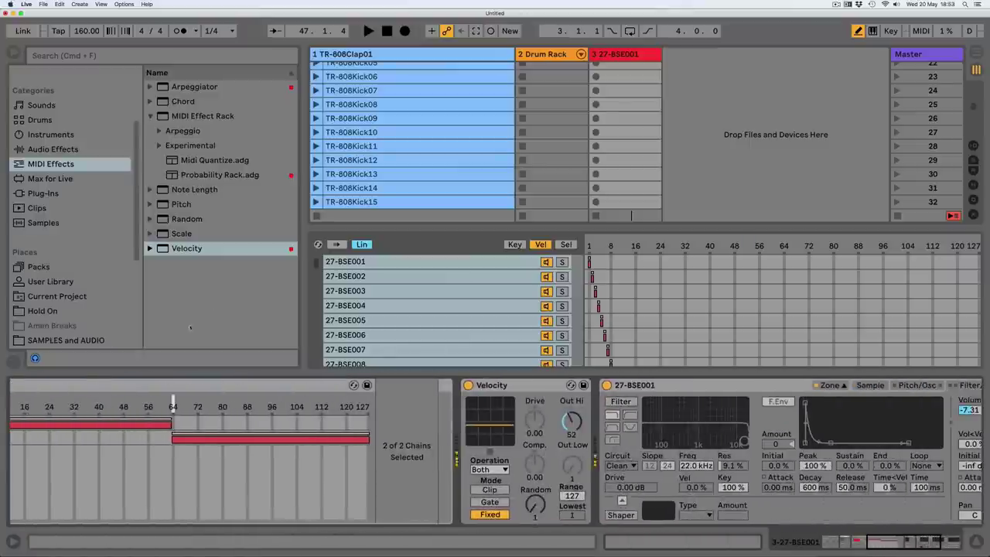
drag(194, 189, 486, 442)
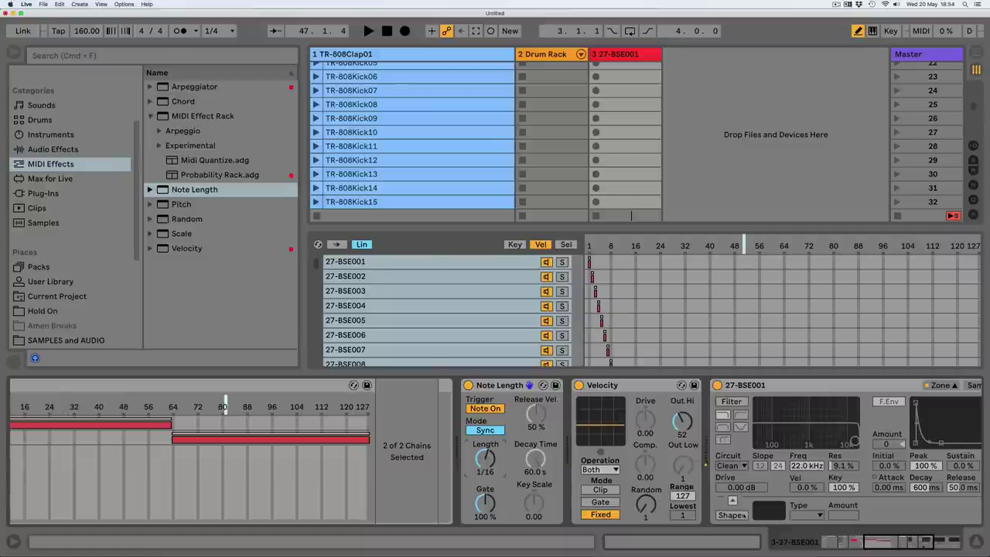
Start playback and set the Arpeggiator's Steps to 0 in both chains of the MIDI Effect Rack.
scroll(486, 456, left, 5)
scroll(485, 456, left, 3)
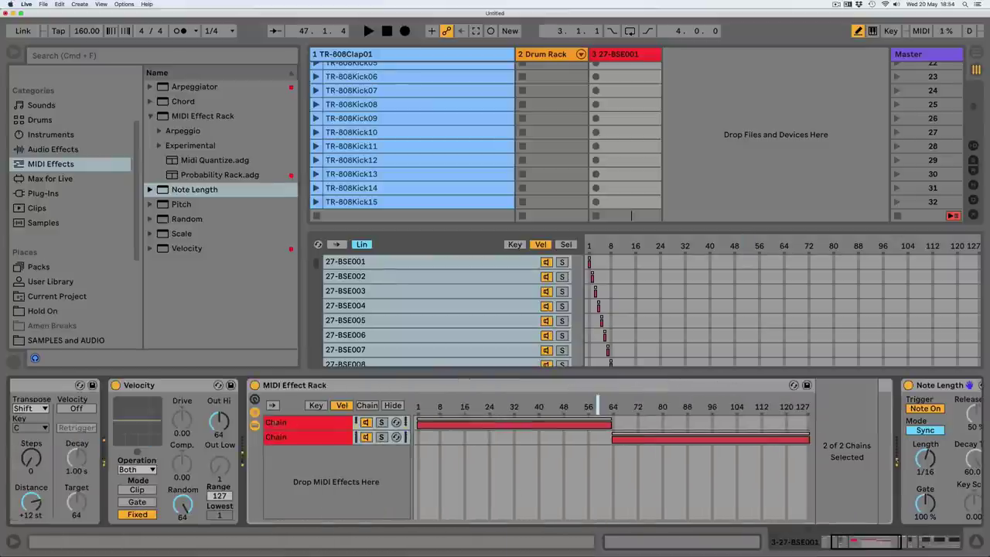
key(space)
click(312, 422)
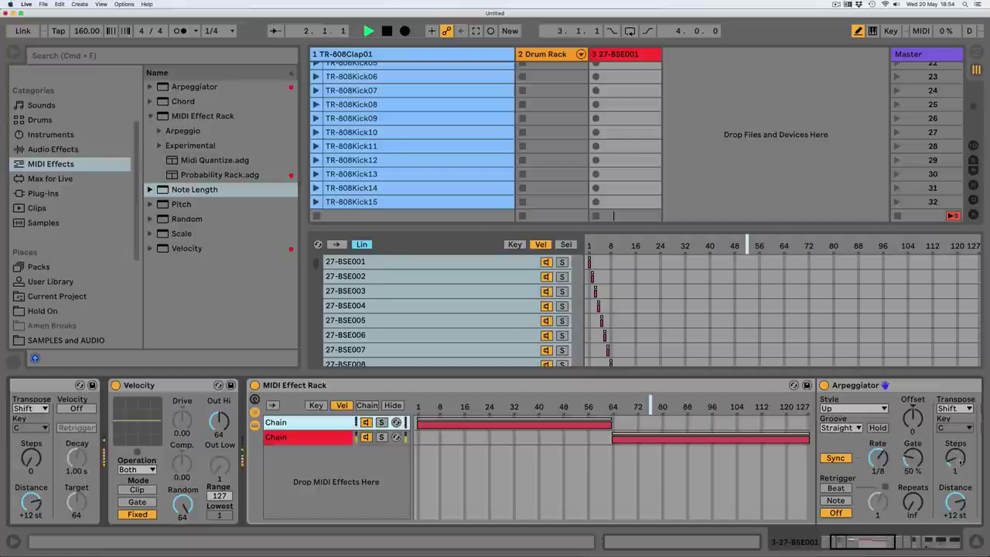
click(312, 453)
click(309, 437)
drag(955, 458, 955, 472)
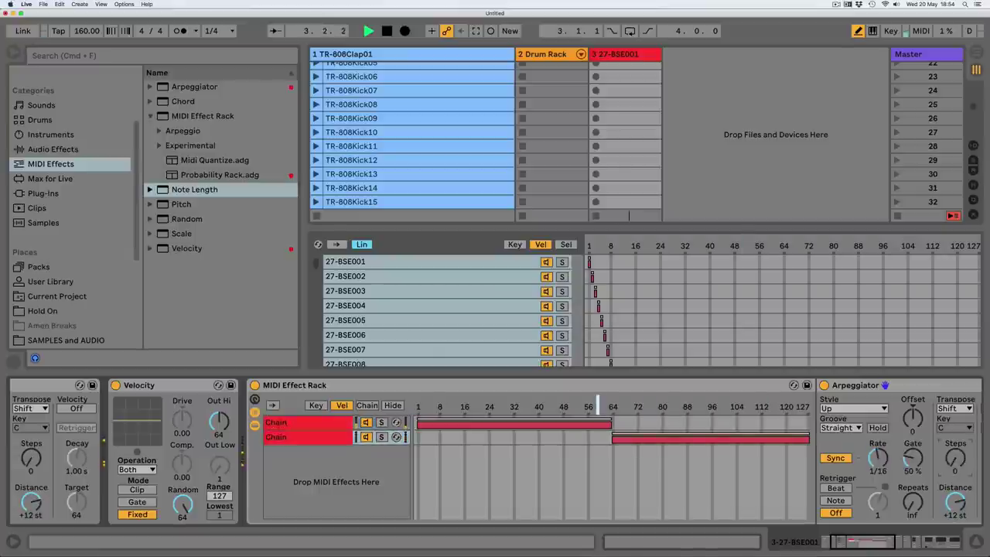
click(307, 424)
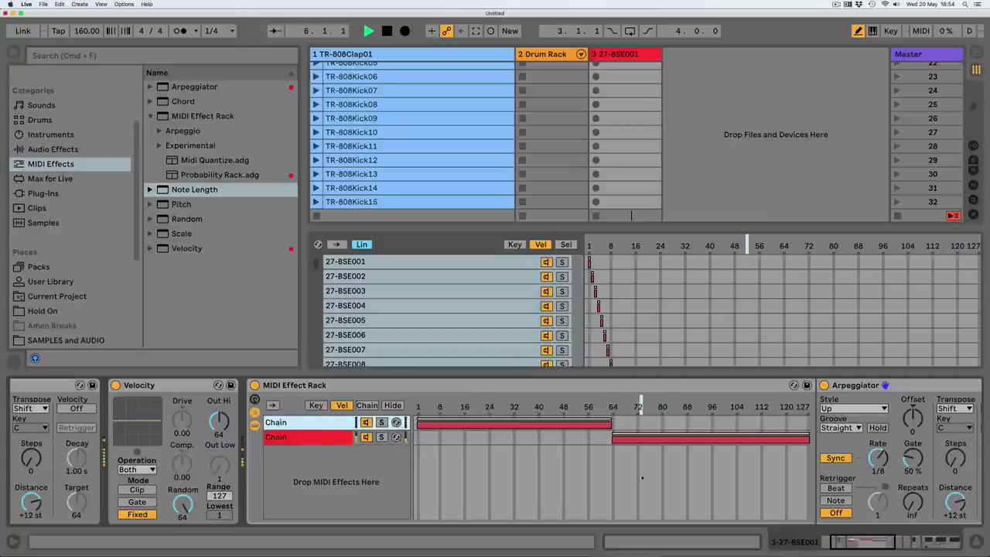
Set Out Hi to 39 and Random to 0 on the Velocity before the Sampler, and the first Arpeggiator's rate to 1/64.
drag(857, 544, 899, 547)
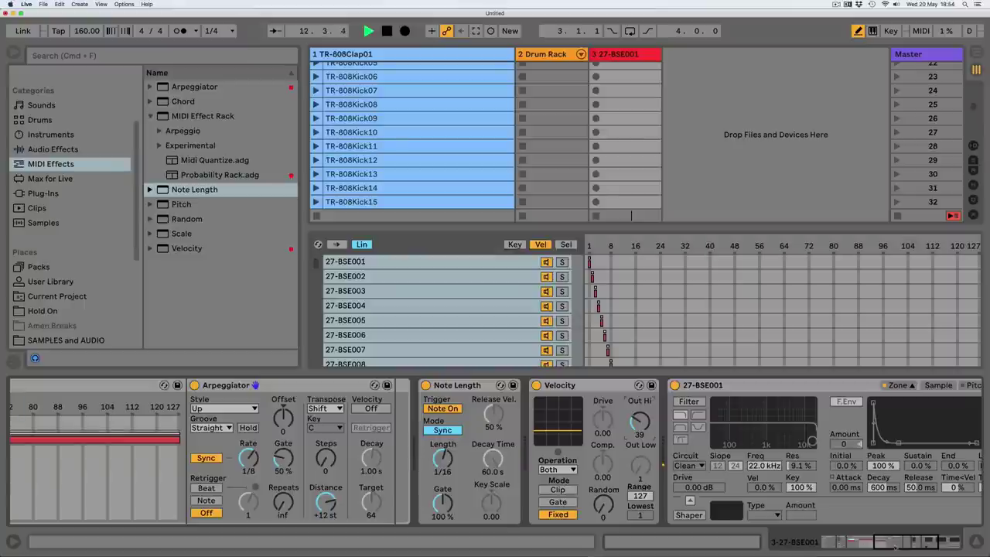
drag(895, 547, 842, 545)
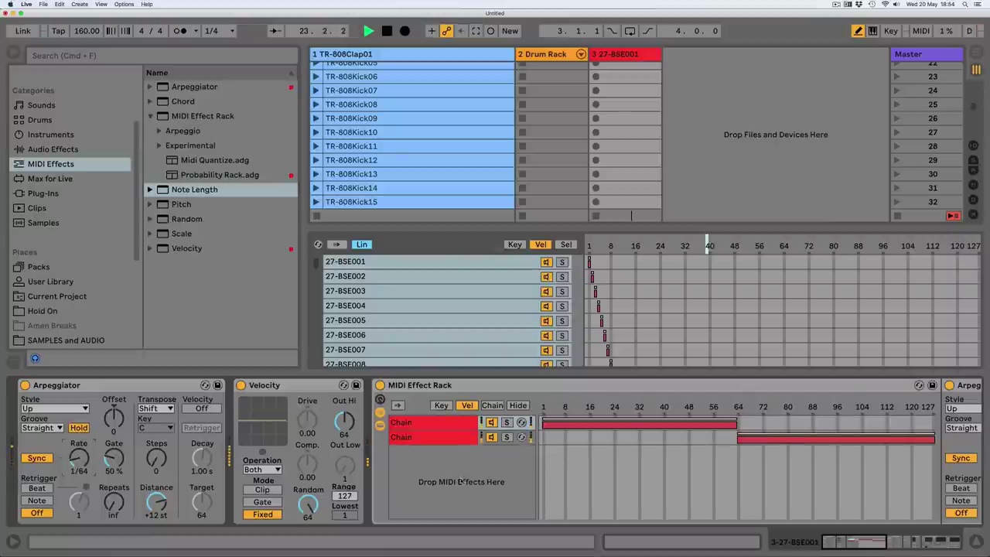
Duplicate the Arpeggiator rack's first chain and set the first chain's Arpeggiator rate to 1/4.
click(438, 424)
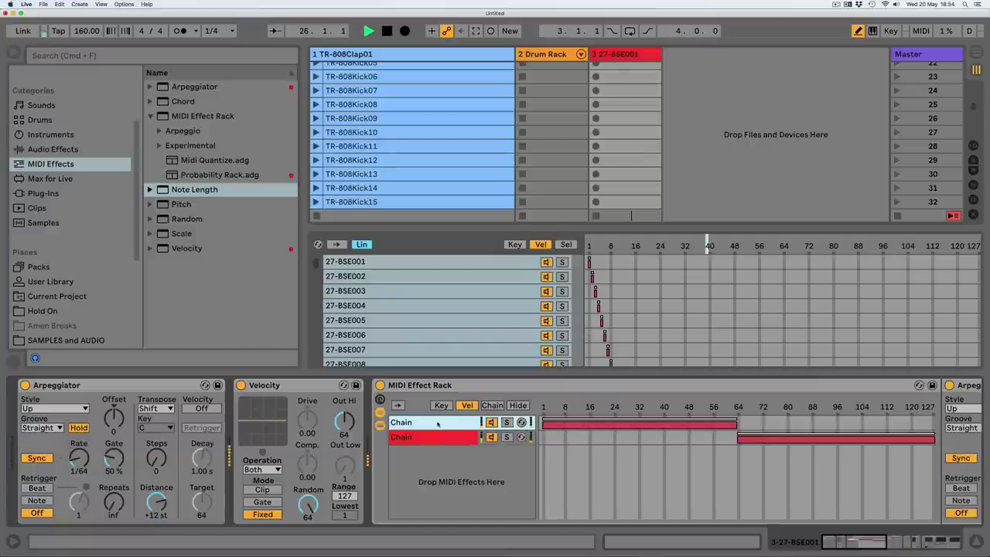
key(super+d)
click(438, 424)
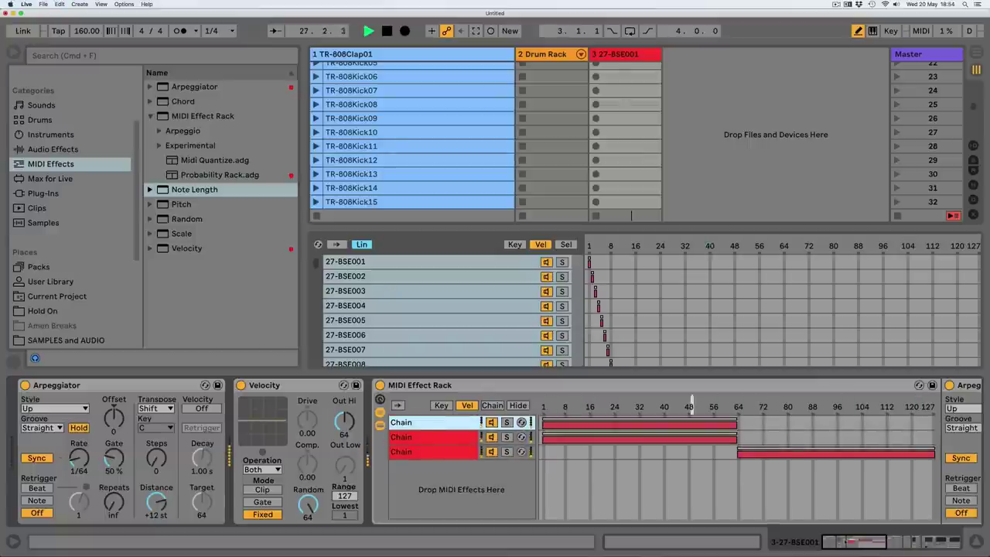
drag(891, 458, 891, 451)
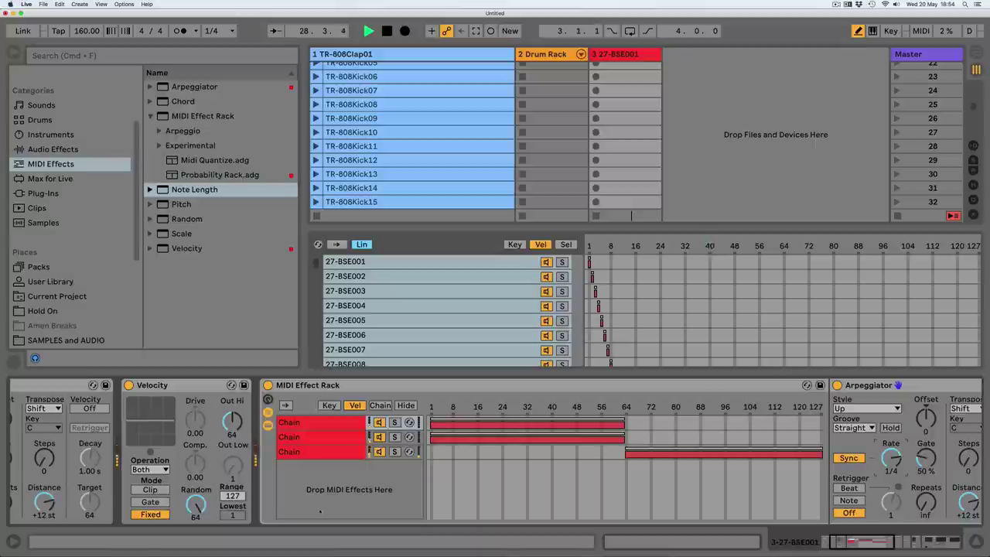
Distribute the velocity ranges of the three Arpeggiator chains equally.
click(317, 423)
shift+click(317, 451)
right_click(317, 422)
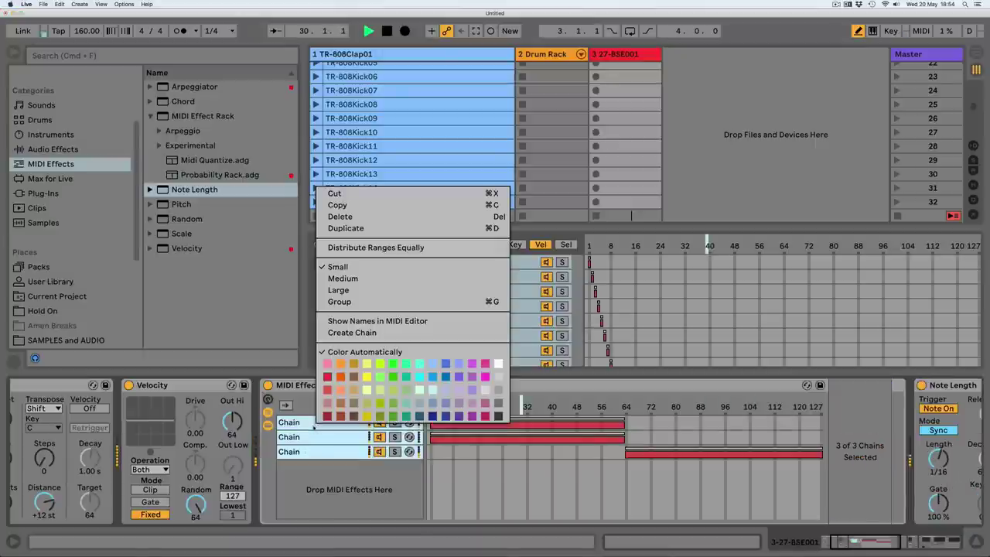
click(371, 248)
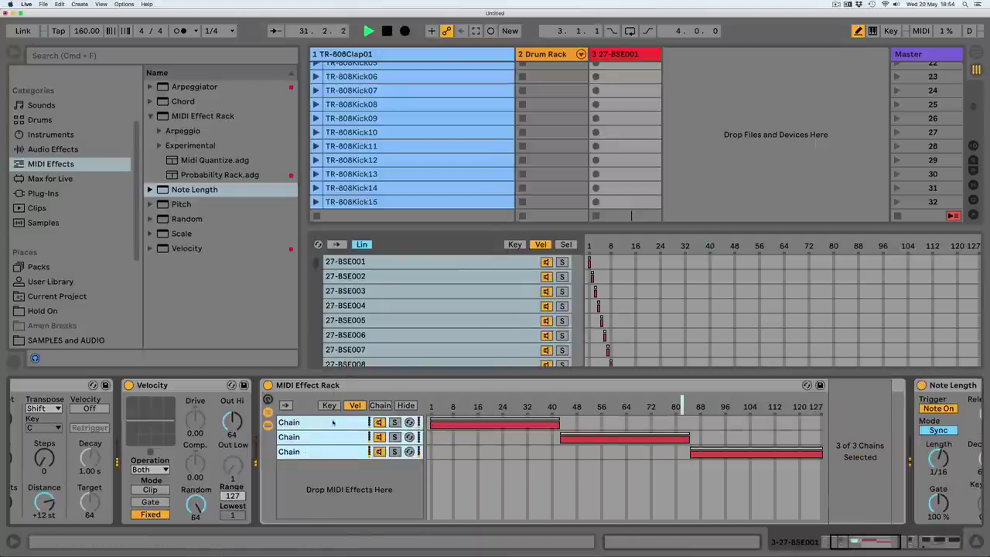
click(331, 422)
drag(847, 543, 890, 547)
click(465, 386)
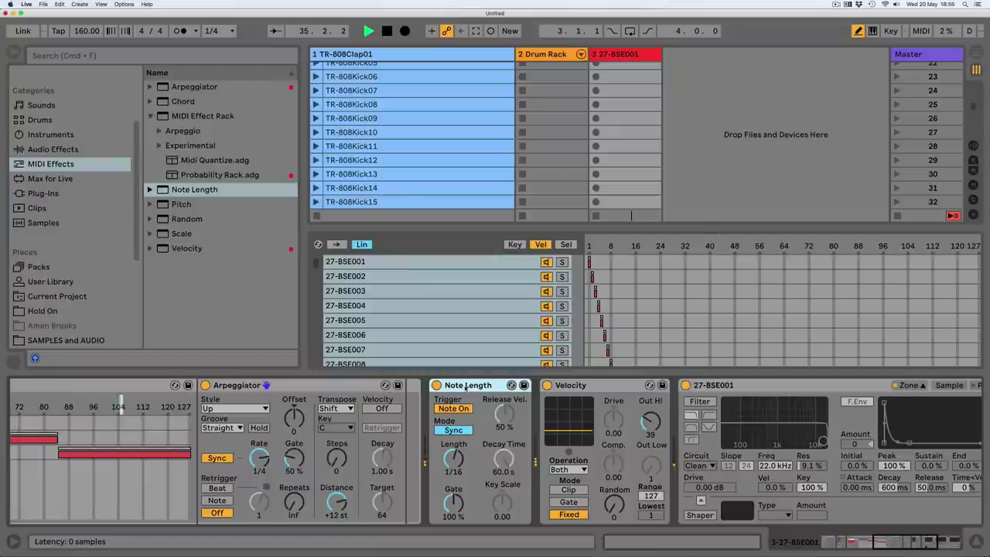
key(super+d)
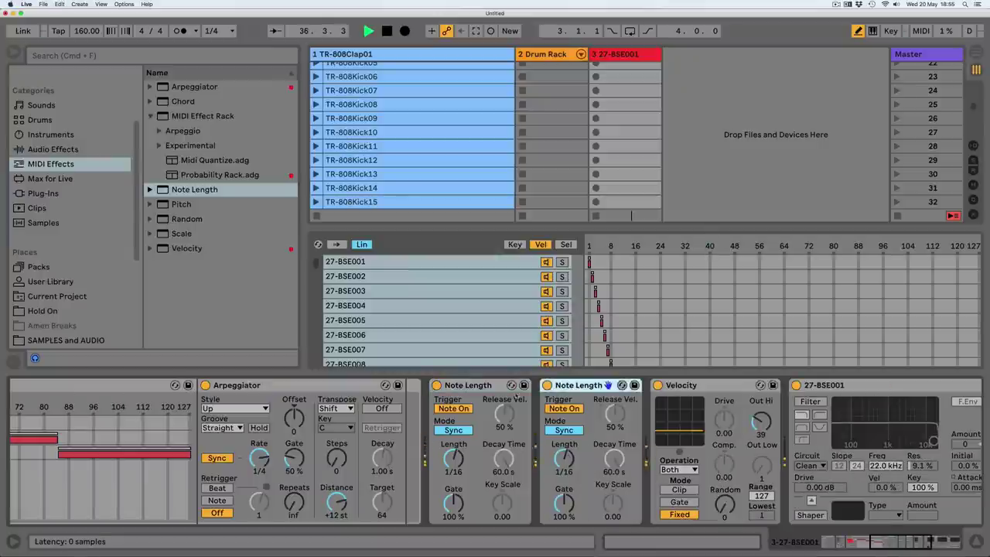
key(Delete)
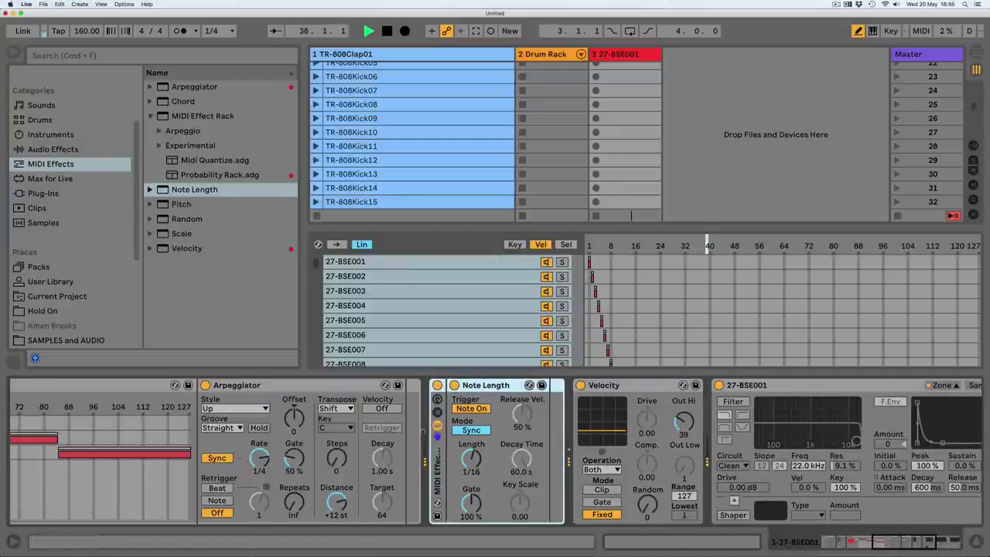
Group the Note Length device into its own MIDI Effect Rack, duplicate its chain and set the copy's length to 1/8.
key(super+g)
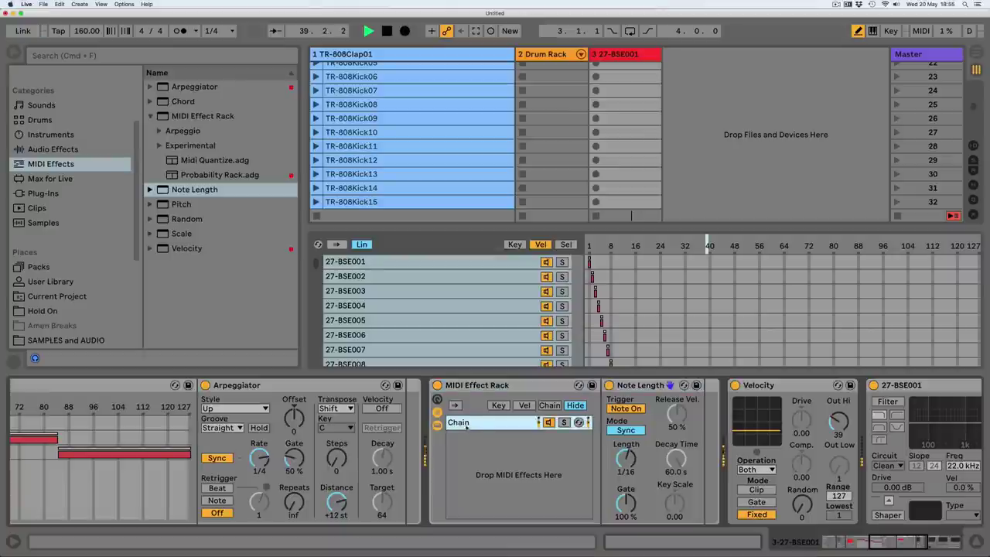
key(super+d)
drag(626, 459, 626, 452)
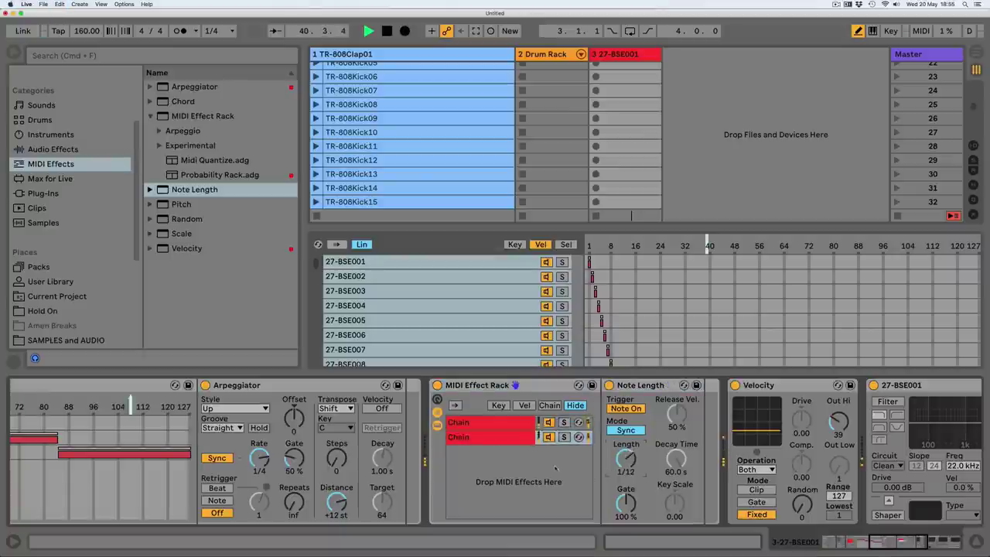
key(Up)
Duplicate the Note Length rack's second chain and set the new copy's length to 1/4.
click(497, 440)
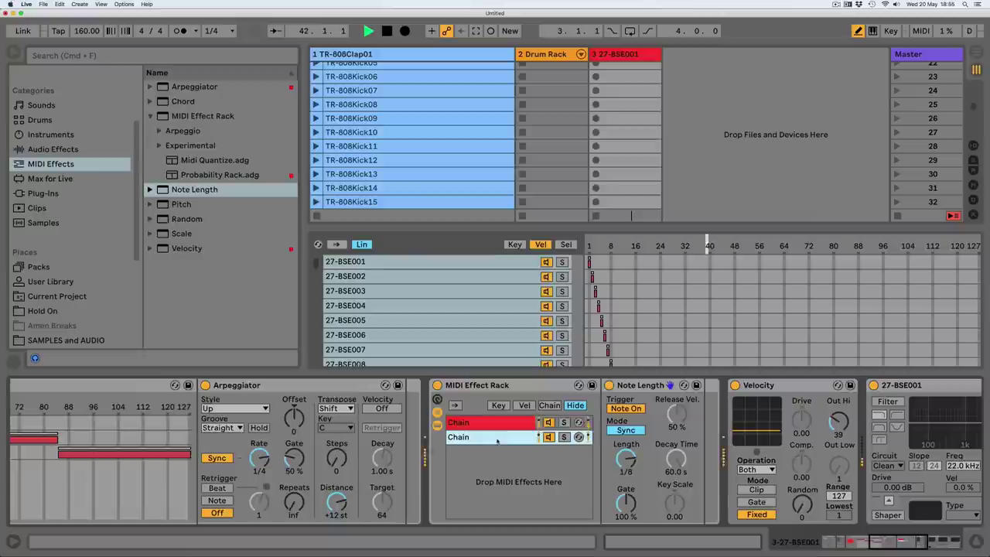
key(super+d)
drag(626, 460, 626, 449)
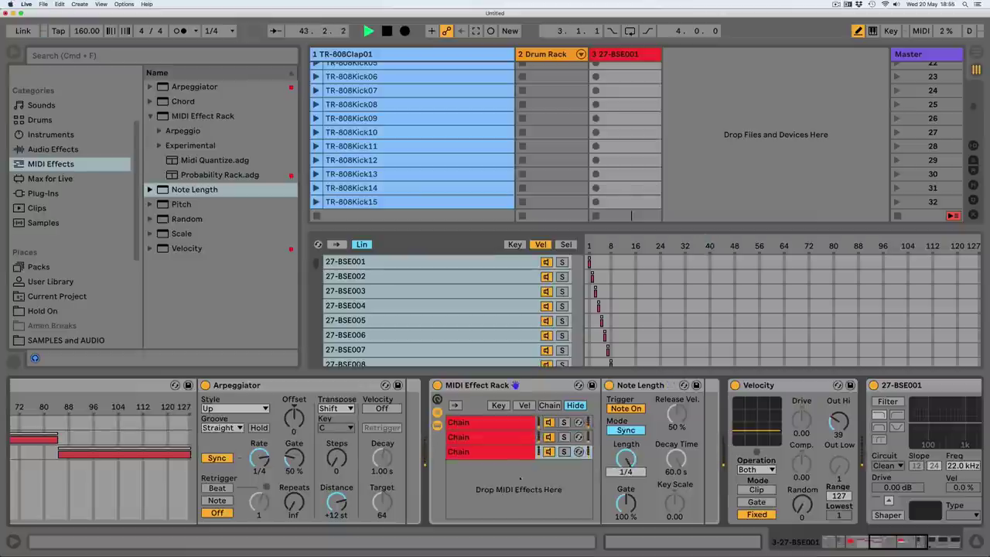
Distribute the velocity ranges of the three Note Length chains equally and insert a Velocity device directly before that rack.
click(509, 452)
shift+click(508, 425)
click(525, 405)
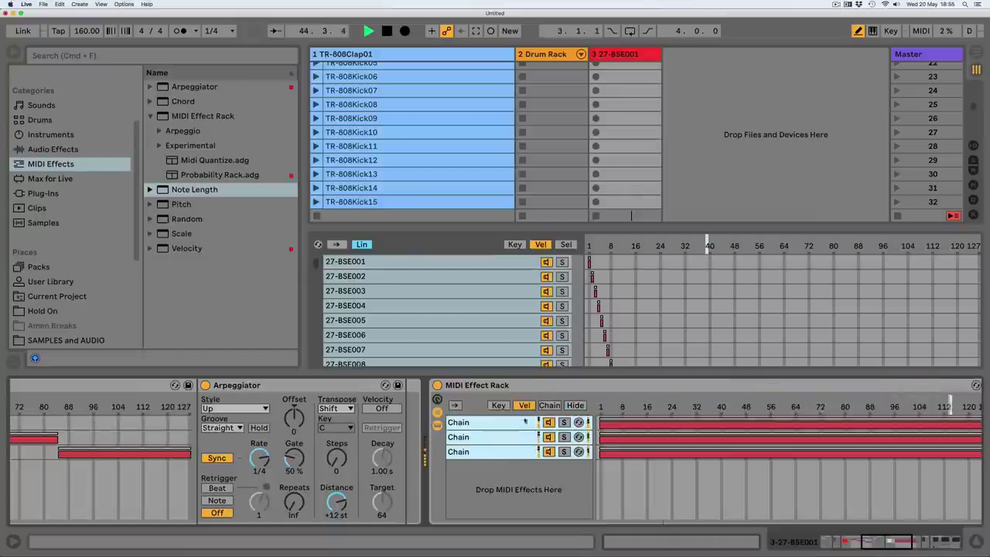
right_click(641, 423)
click(677, 453)
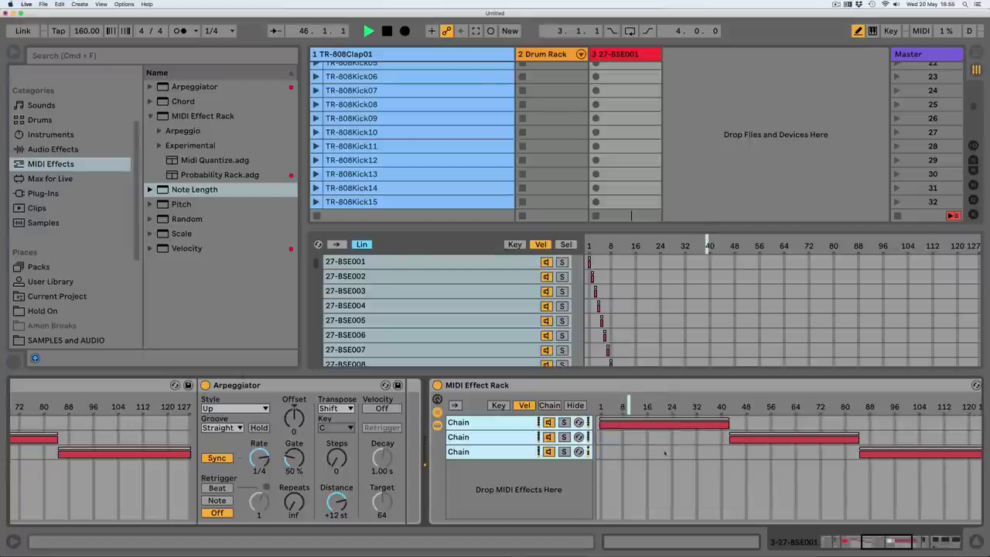
drag(182, 249, 424, 453)
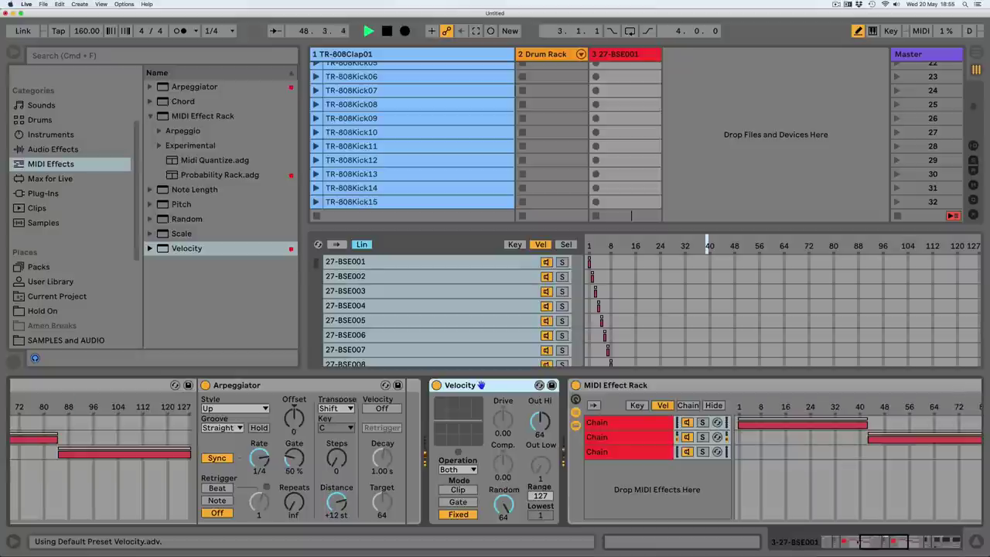
Set the Sampler's glide mode to Portamento with a glide time of 2.55 ms.
scroll(481, 384, right, 10)
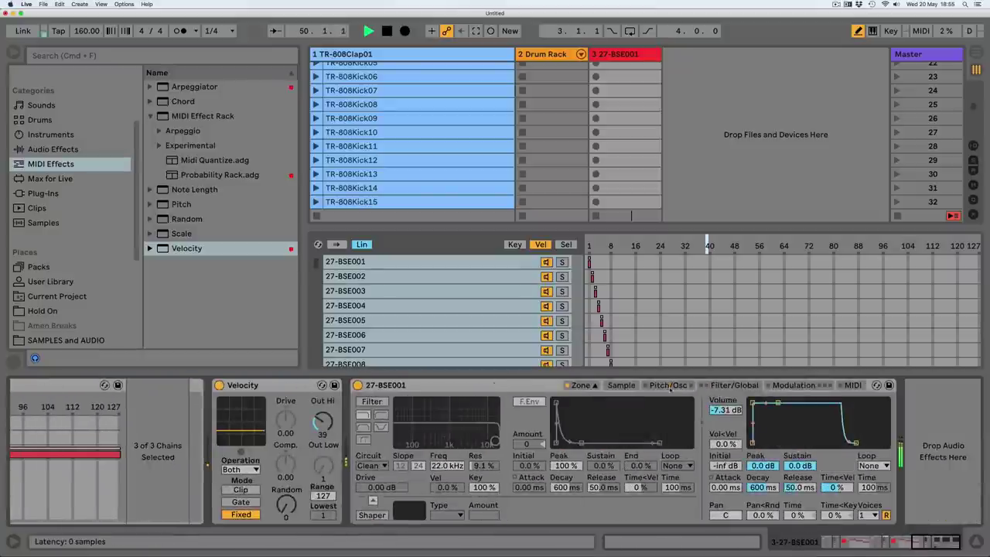
click(668, 384)
click(825, 505)
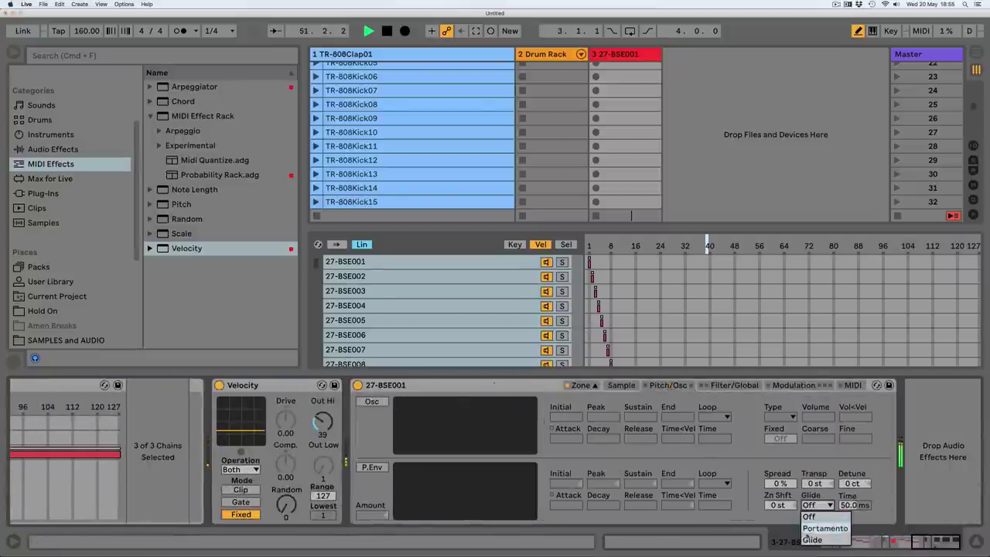
click(820, 526)
drag(853, 506, 852, 534)
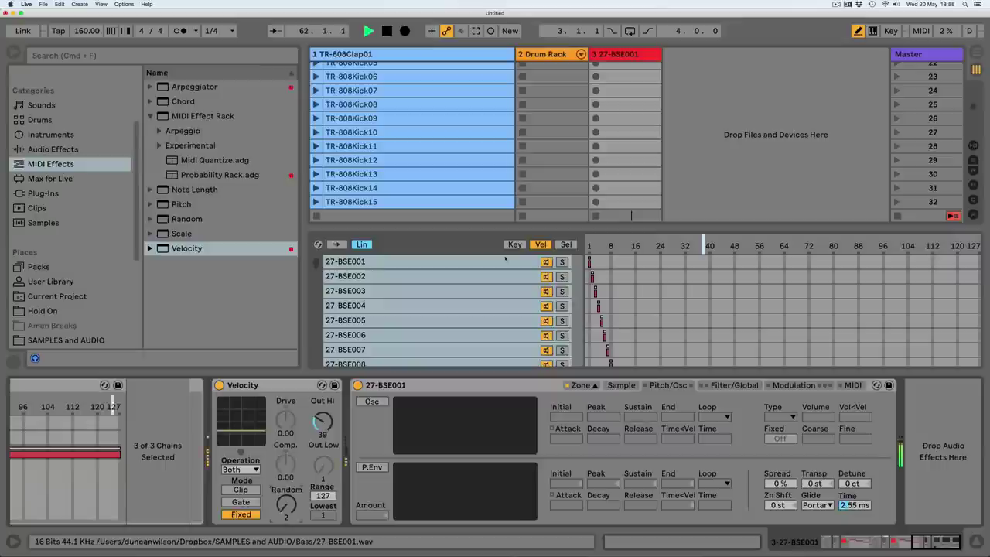
Launch and open the first Drum Rack clip, hide its envelopes to view the notes, and close the detail view.
click(624, 55)
scroll(557, 88, up, 10)
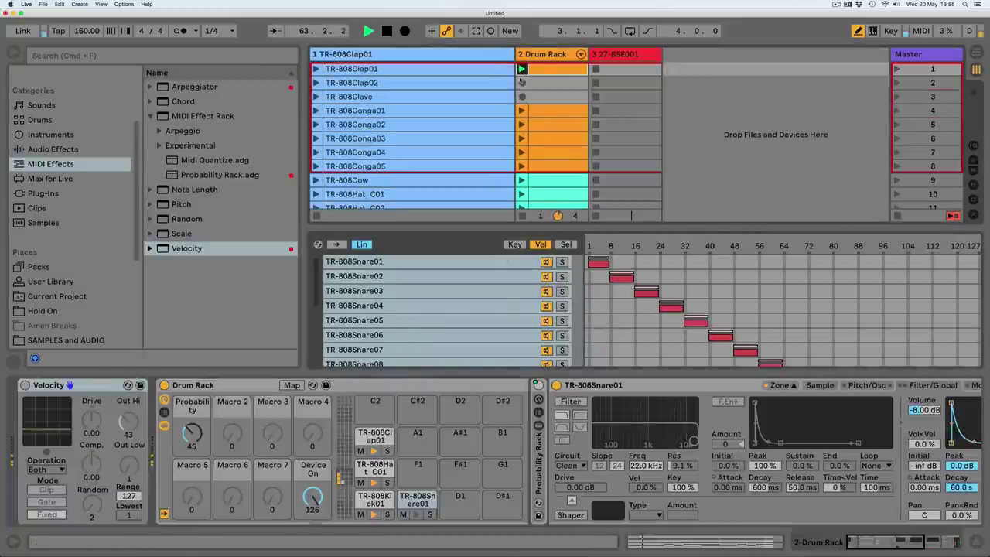
click(526, 68)
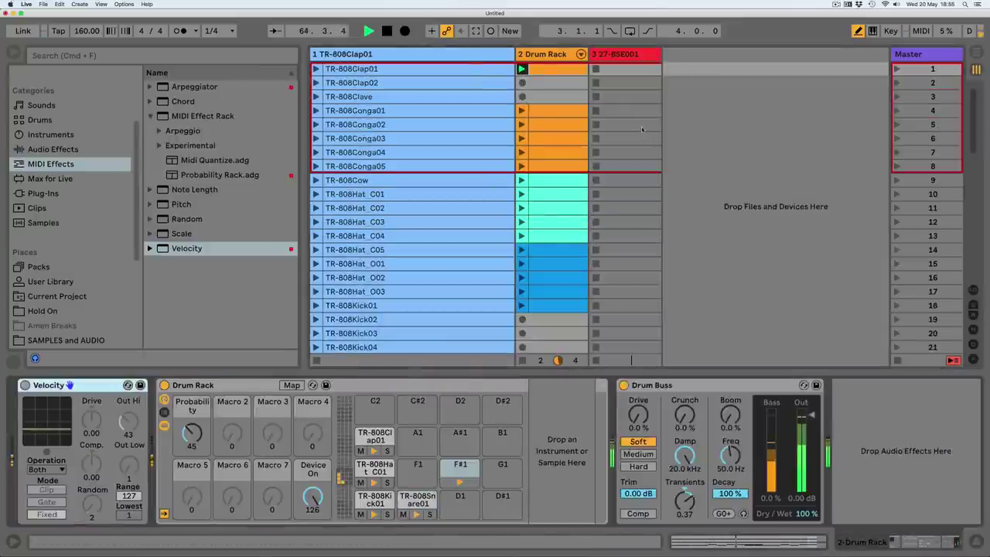
click(554, 69)
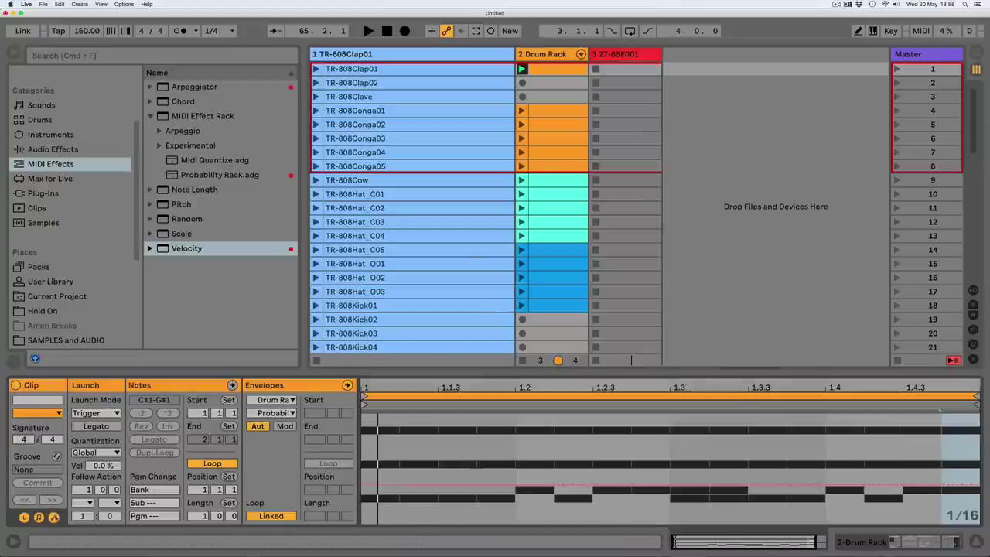
click(54, 517)
click(886, 475)
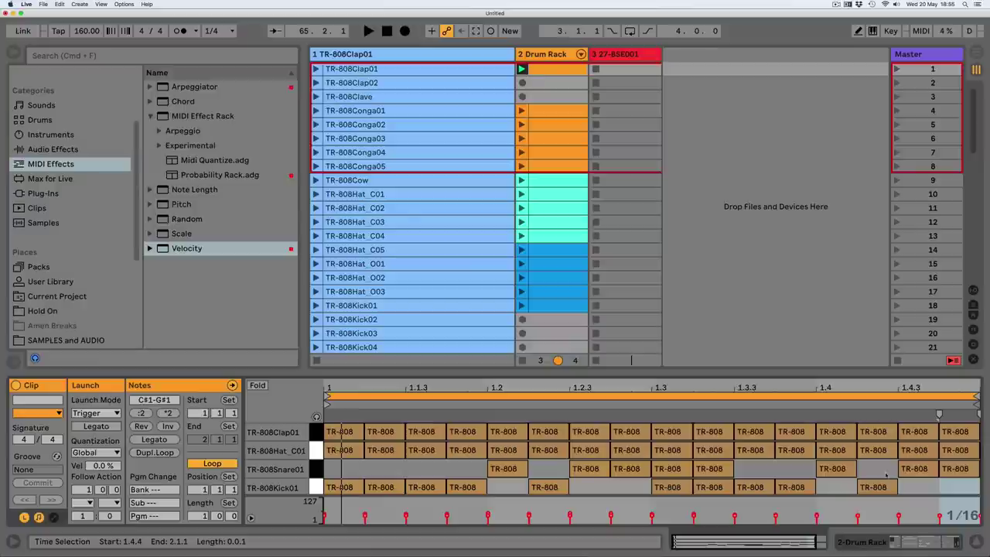
click(977, 541)
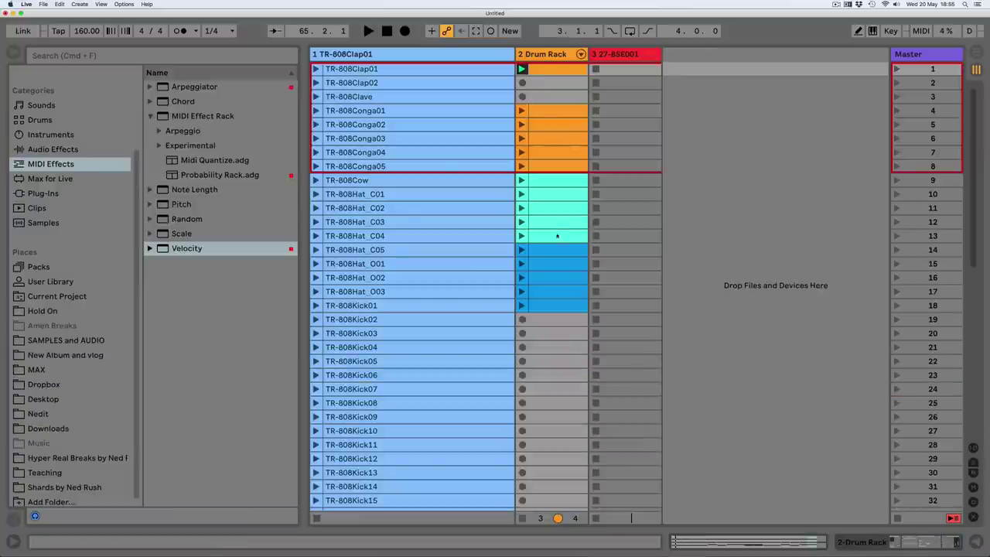
Show the mixer, arm the 27-BSE001 track and launch the first Drum Rack clip.
click(973, 487)
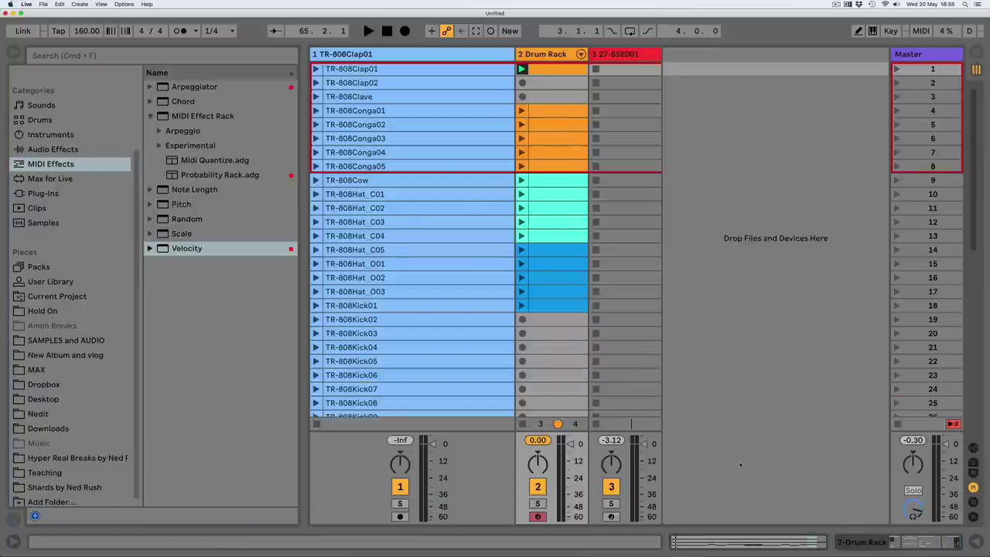
click(612, 517)
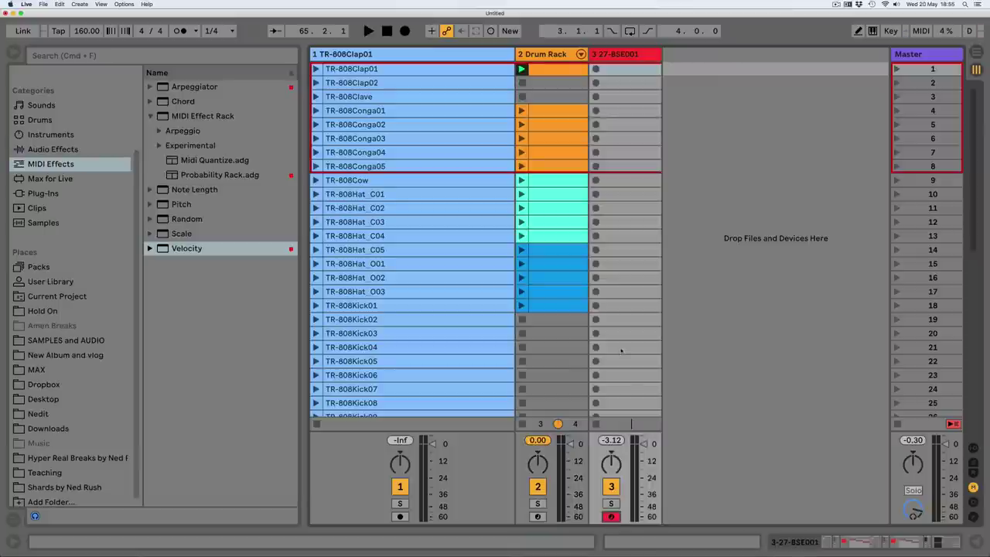
click(522, 69)
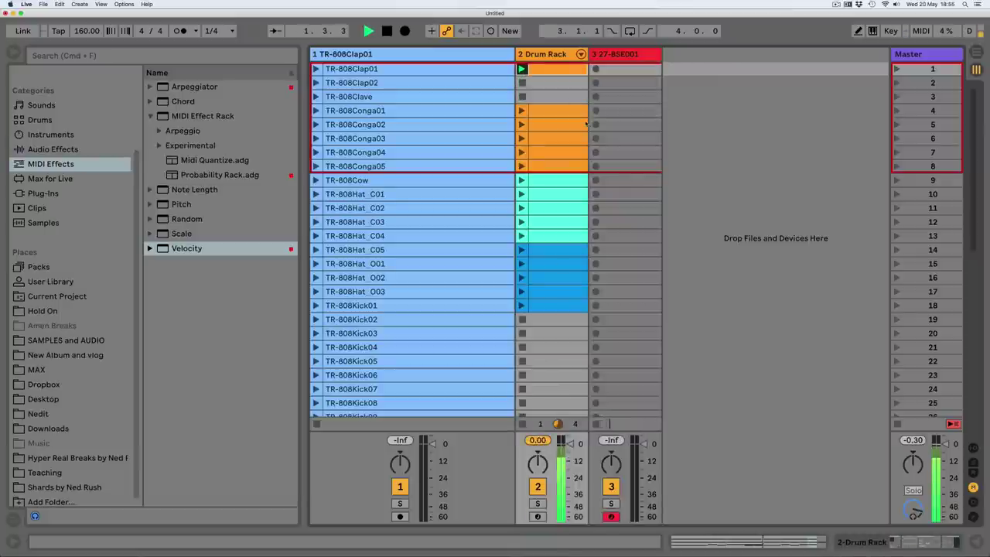
On the 27-BSE001 track, set Out Hi to 23 and Random to 0 on the Velocity device directly before the Sampler.
click(617, 54)
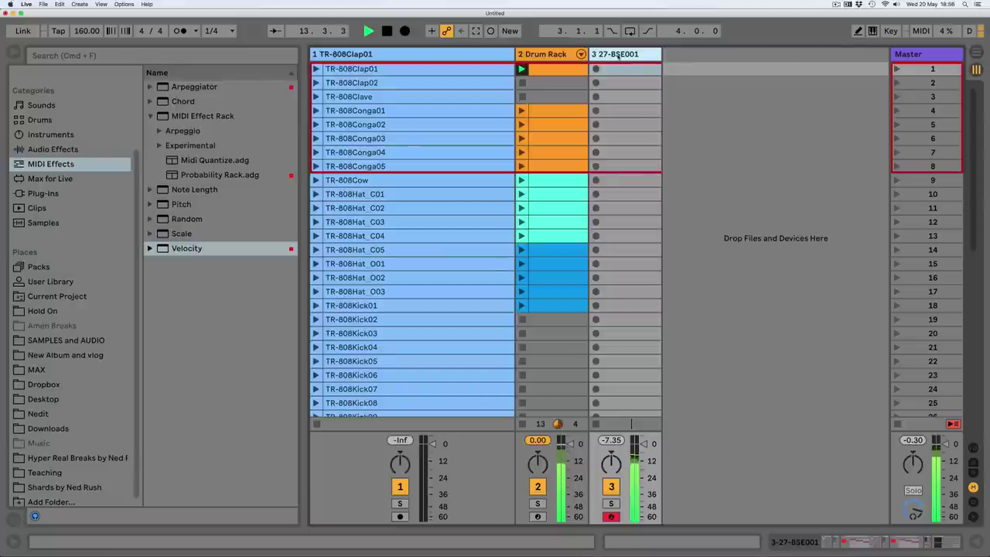
double_click(623, 54)
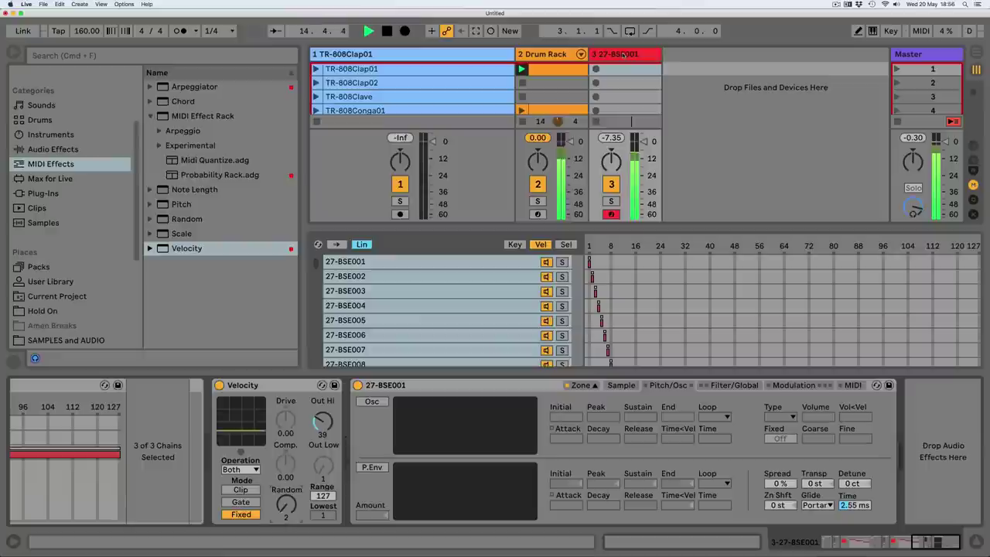
mouse_move(919, 543)
mouse_down()
mouse_move(827, 544)
mouse_move(925, 545)
mouse_up()
drag(505, 421, 505, 437)
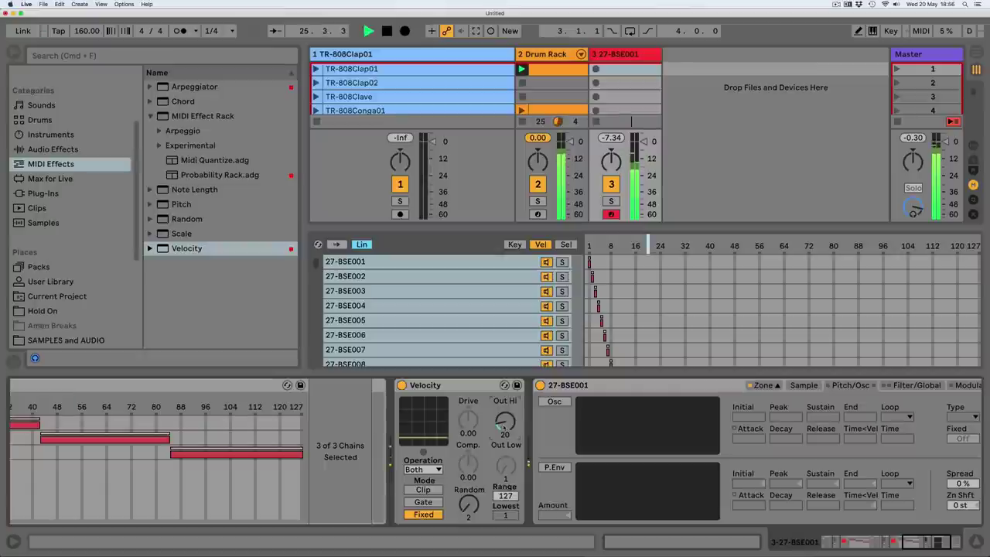
drag(469, 502, 469, 509)
drag(505, 421, 505, 421)
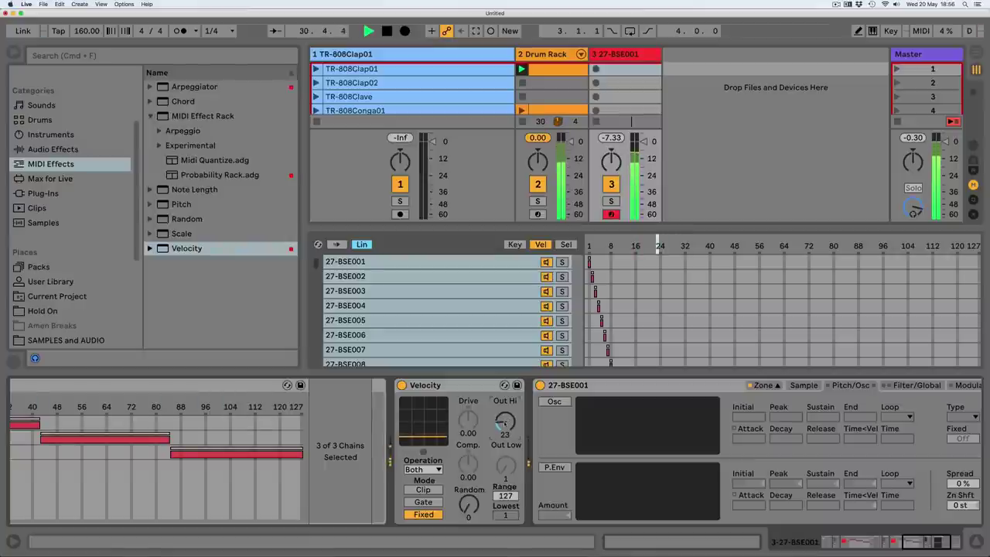
drag(928, 547, 940, 554)
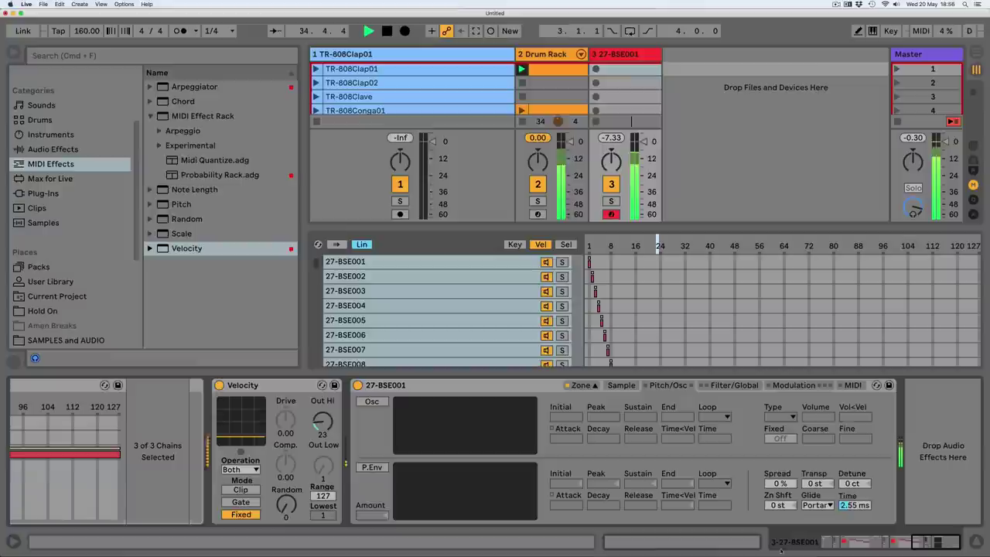
Stop playback, insert a Scale device directly after the first Arpeggiator and load the C Minor preset into it.
scroll(541, 480, left, 5)
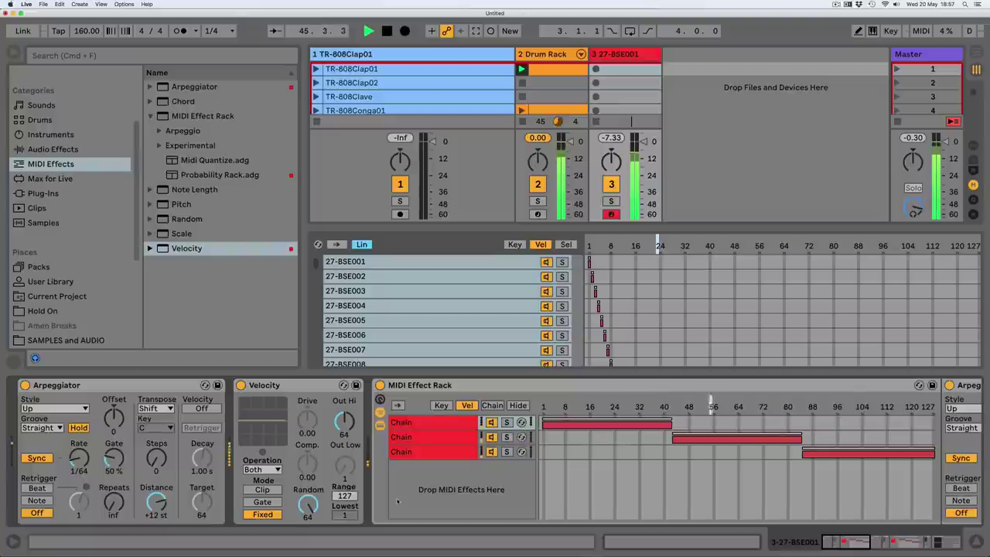
key(space)
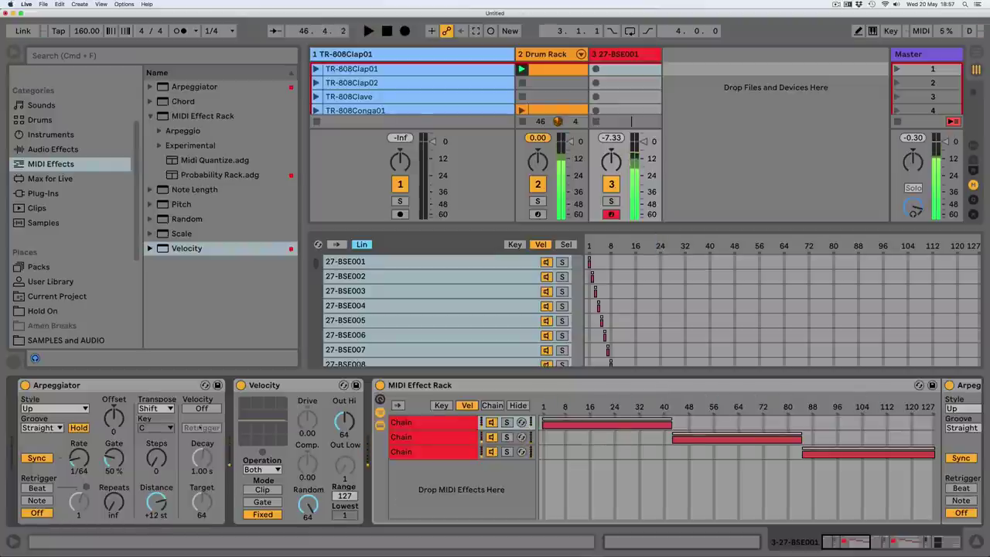
drag(181, 233, 229, 447)
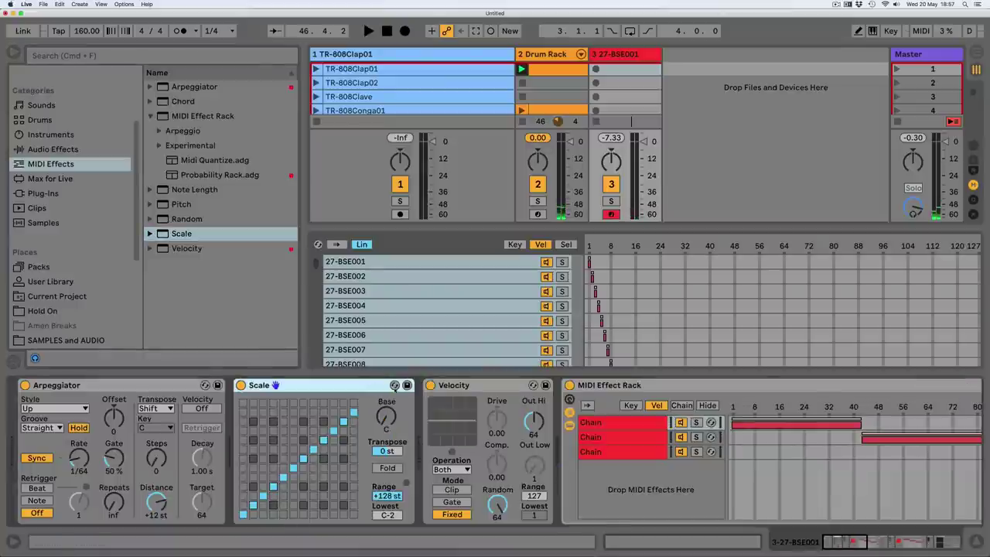
click(394, 386)
scroll(196, 225, down, 5)
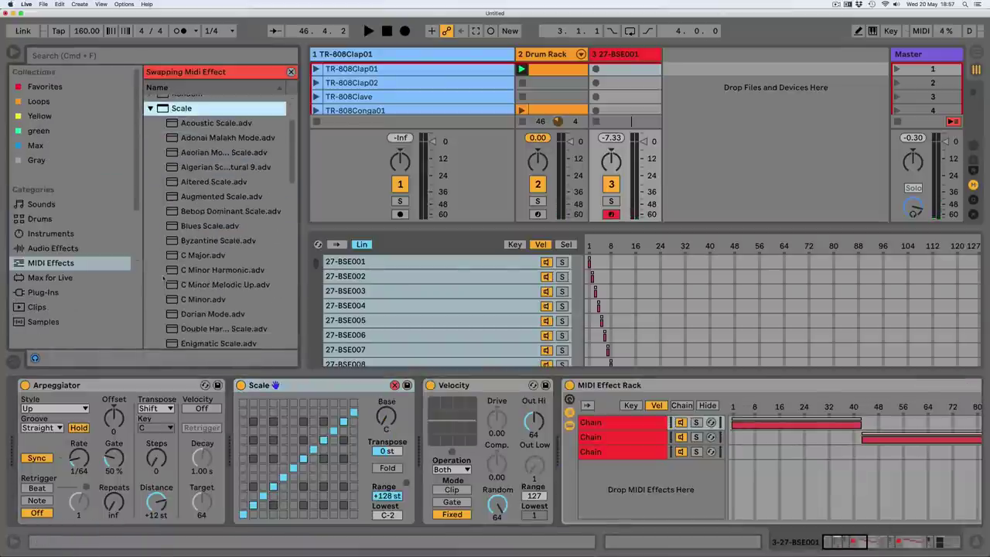
click(175, 300)
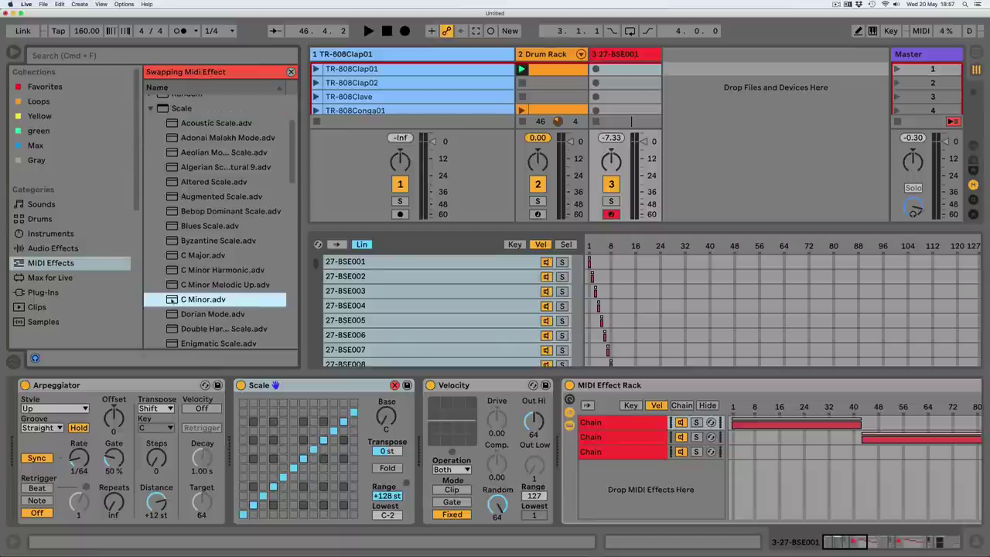
double_click(172, 300)
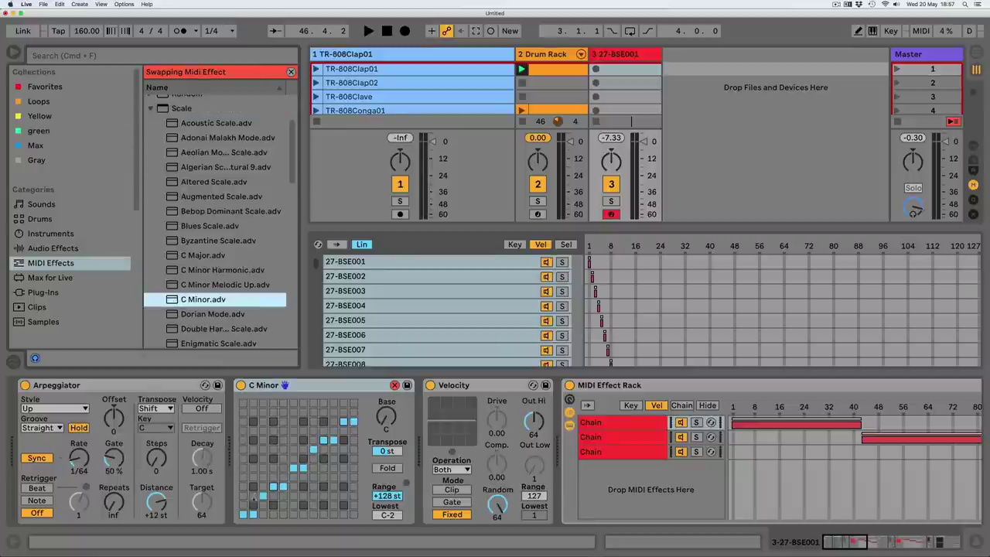
Redraw the C Minor grid so that each successive semitone input steps up to the next scale note.
click(253, 496)
click(273, 468)
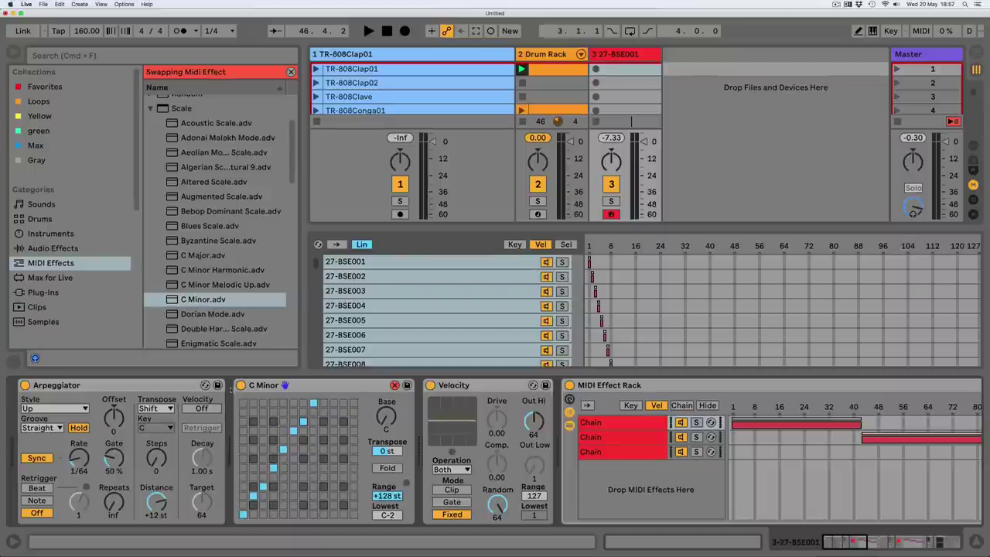
Insert a Random device before the C Minor scale with Chance 13 % and Choices 12, and set the first Arpeggiator's rate to 1/32.
click(151, 109)
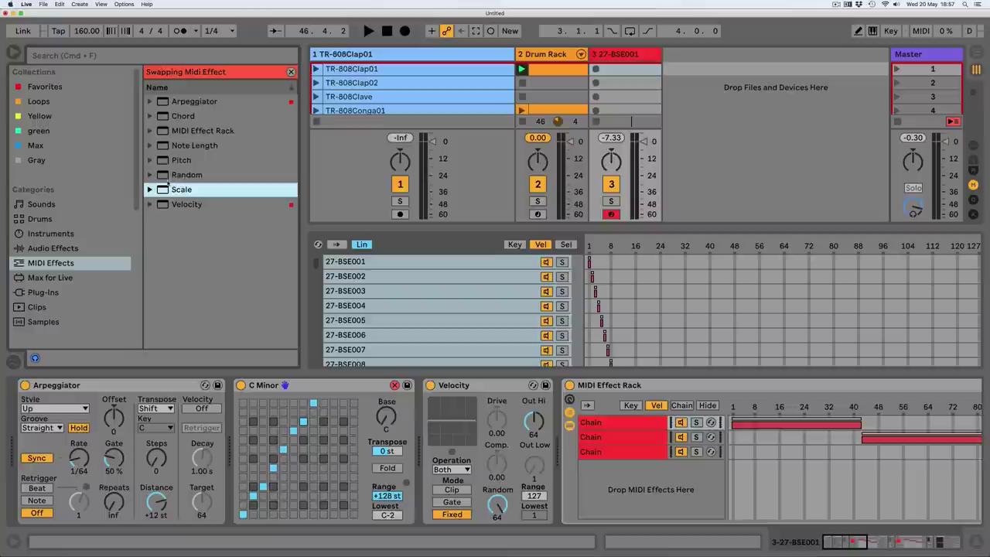
drag(166, 177, 256, 417)
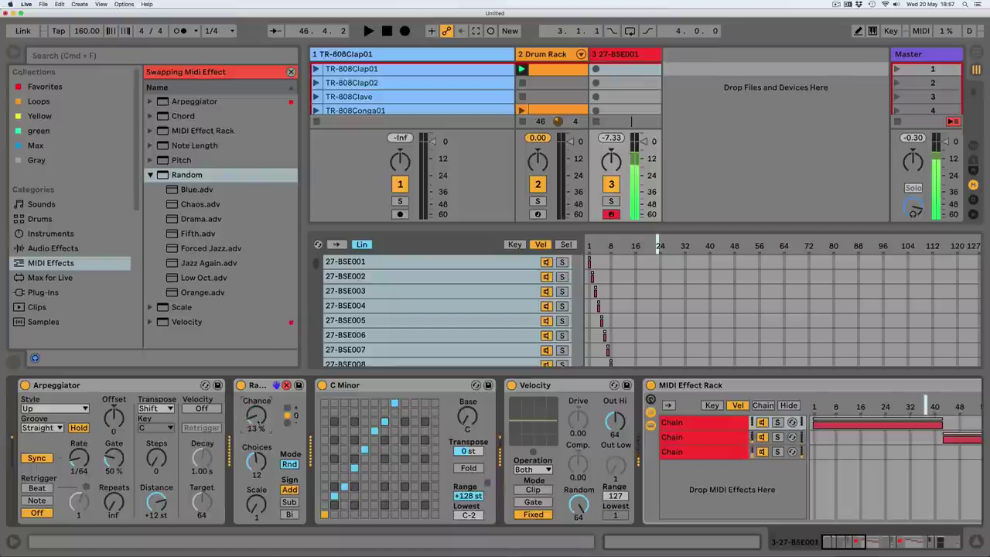
drag(82, 462, 82, 455)
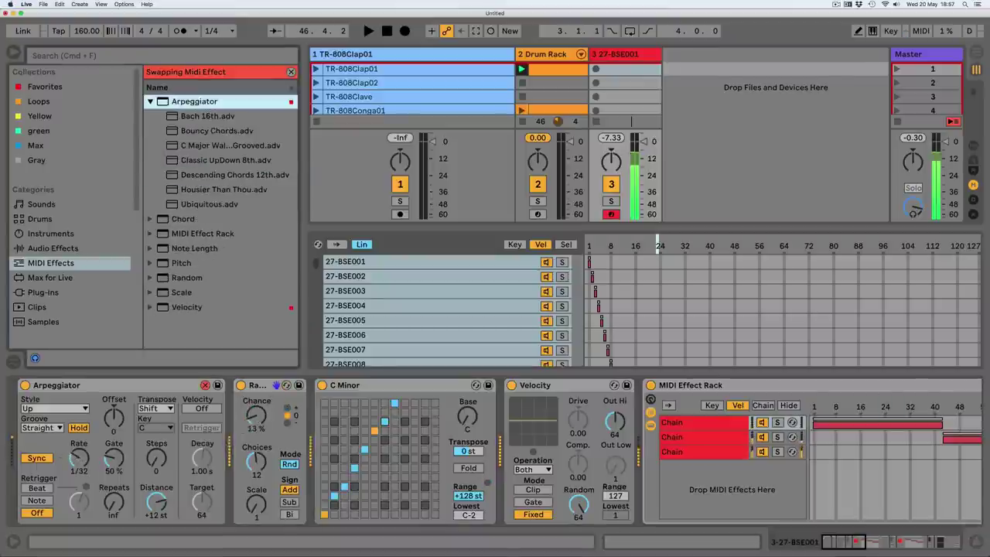
Fold both MIDI Effect Racks and move the C Minor scale device to directly before the last Velocity device.
double_click(685, 385)
double_click(421, 386)
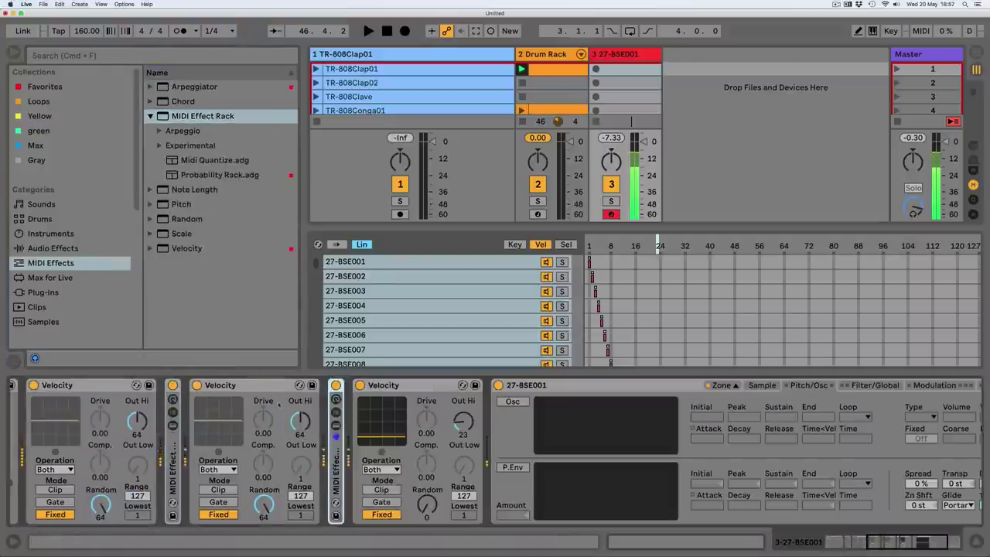
scroll(495, 456, left, 5)
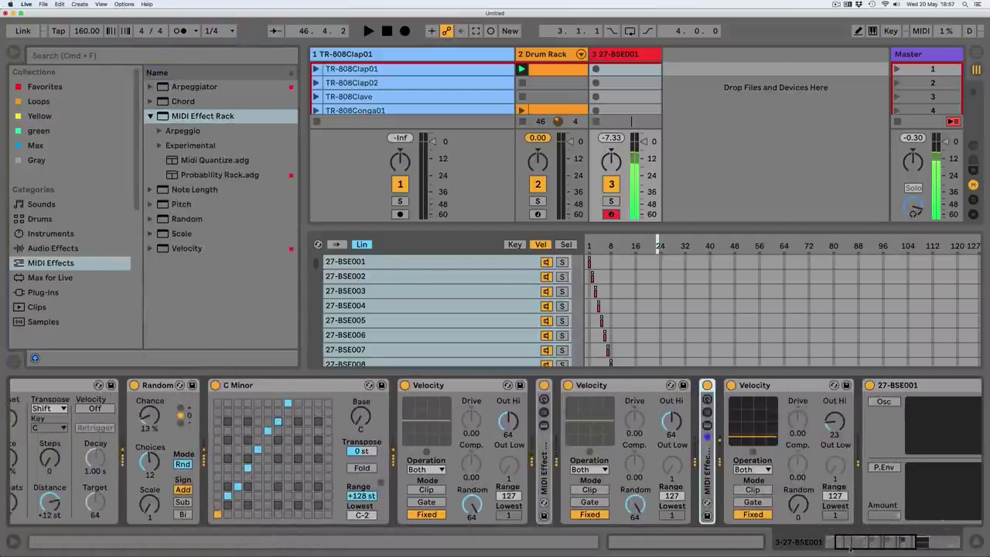
click(240, 384)
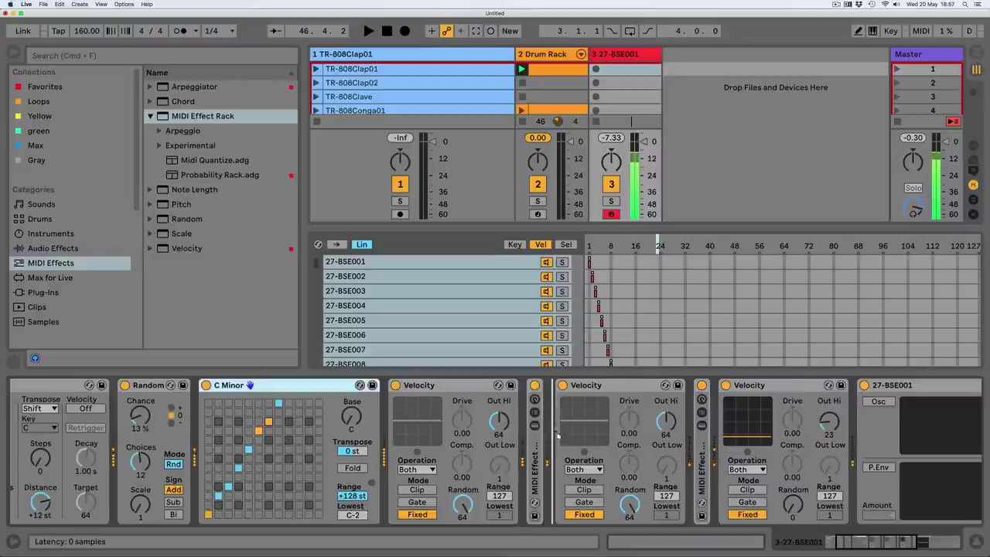
drag(564, 438, 562, 435)
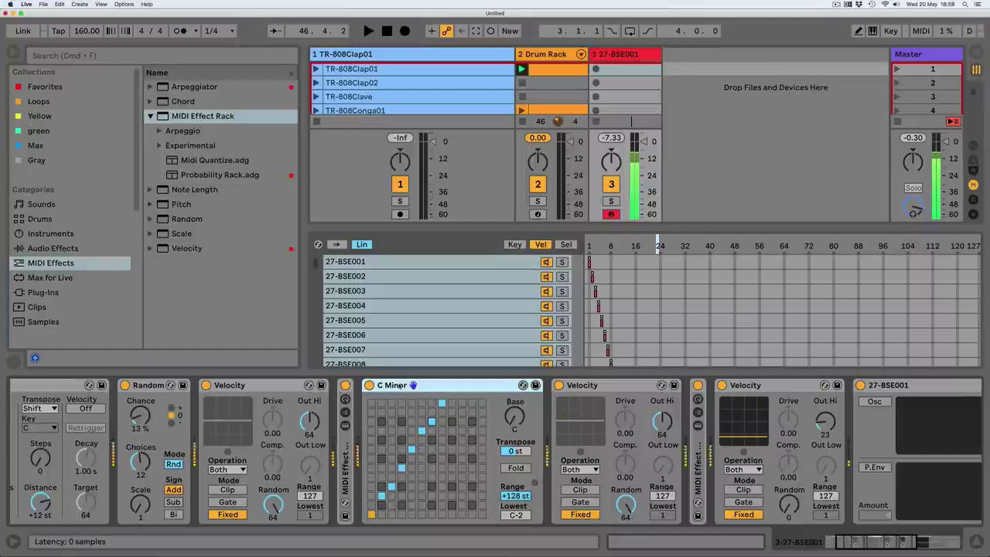
drag(476, 401, 700, 428)
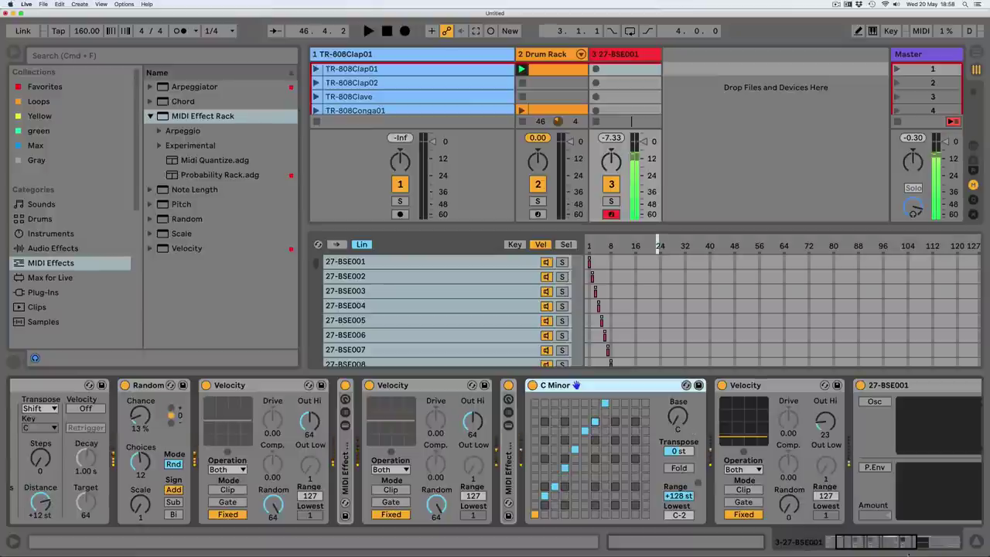
Move the Random device directly before the C Minor scale, set Chance to 48 % and Choices to 10, and relaunch the first Drum Rack clip.
scroll(577, 384, left, 5)
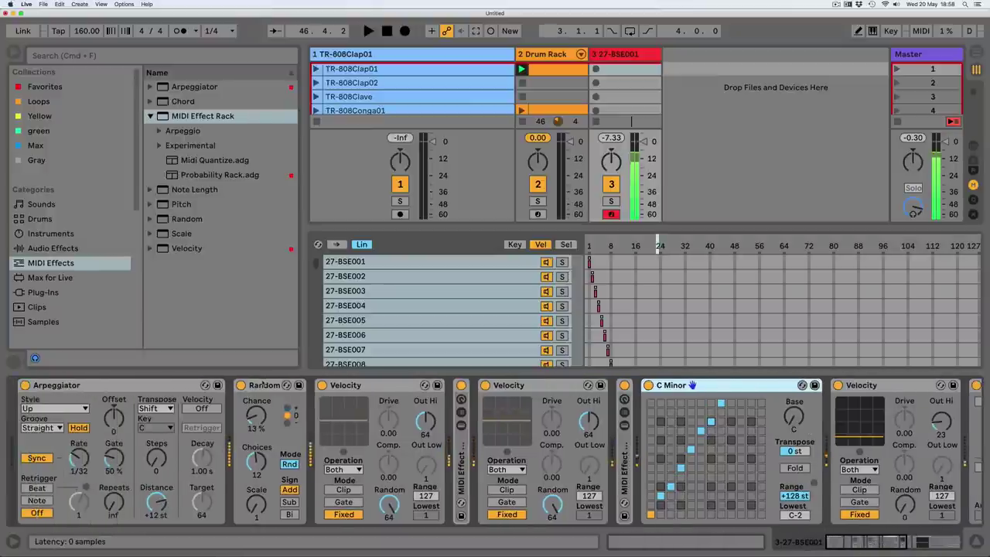
drag(276, 385, 603, 385)
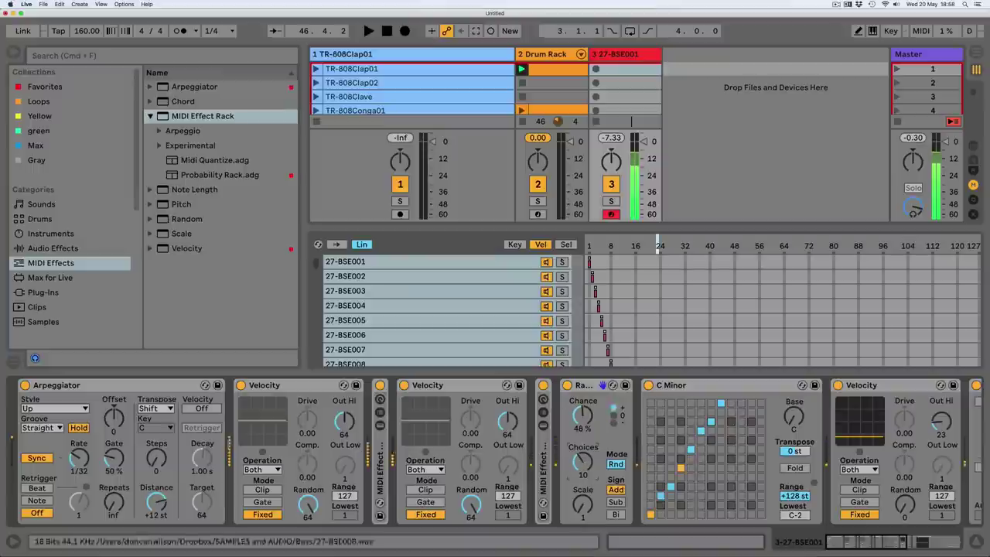
click(522, 68)
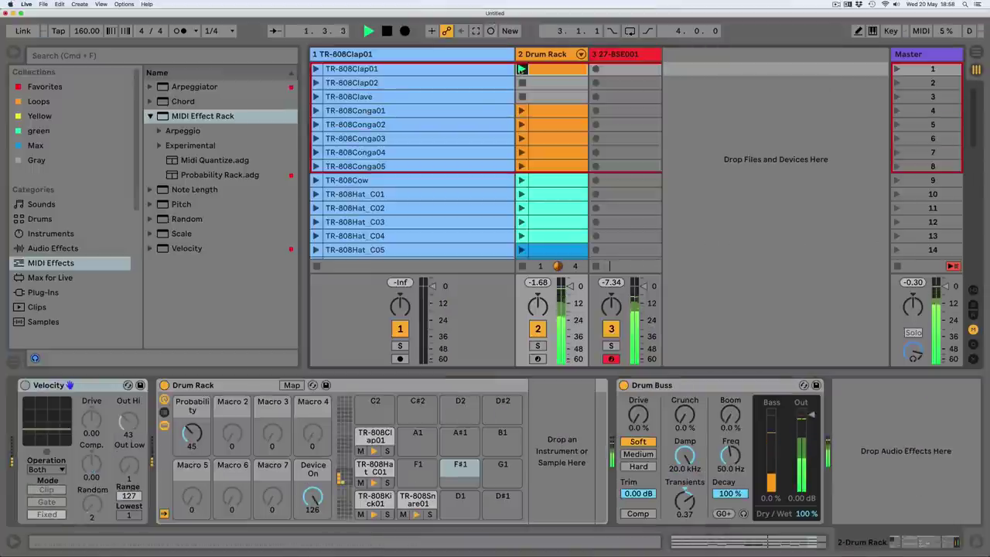
click(613, 54)
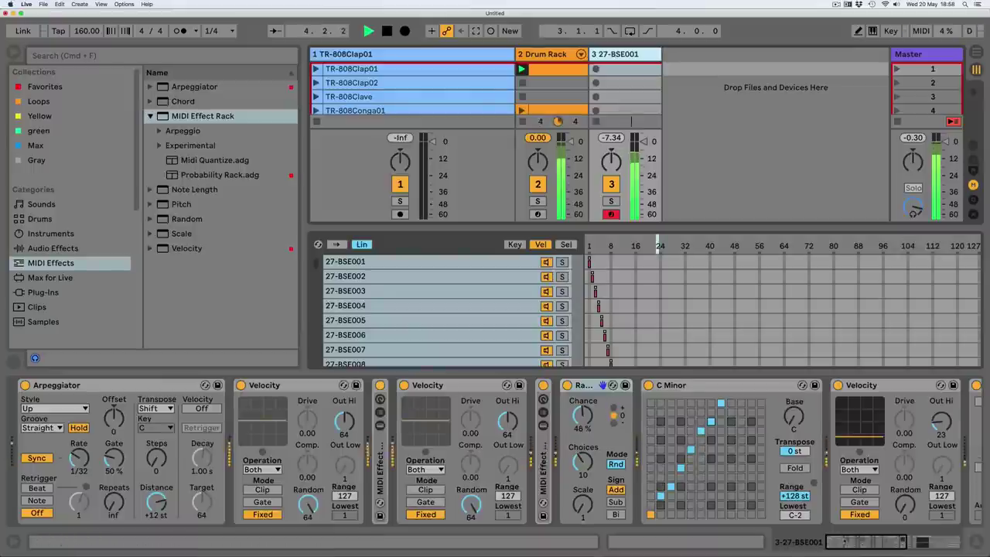
Set both the decay and the release of the bass Sampler's volume envelope to 60.0 s.
drag(845, 541, 893, 546)
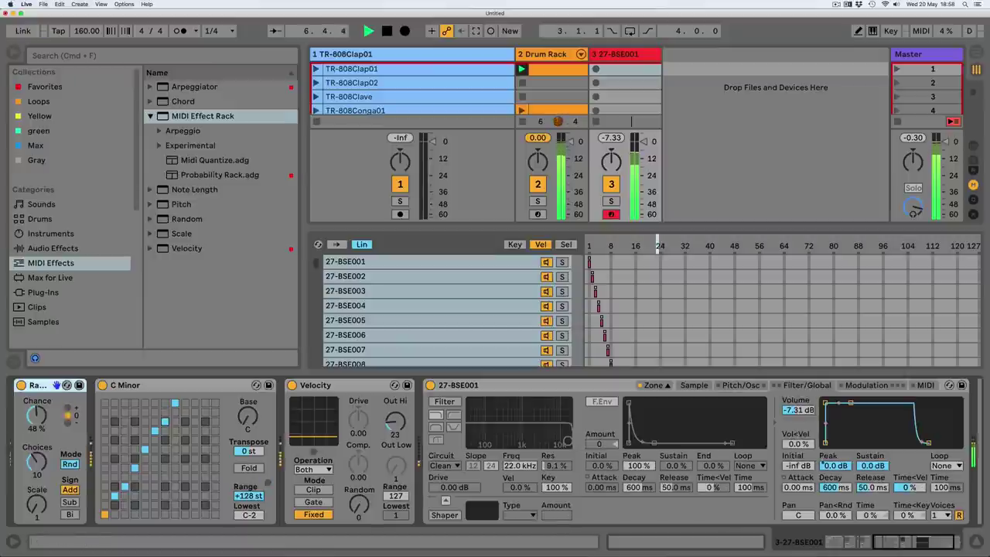
drag(834, 487, 834, 410)
drag(872, 487, 872, 410)
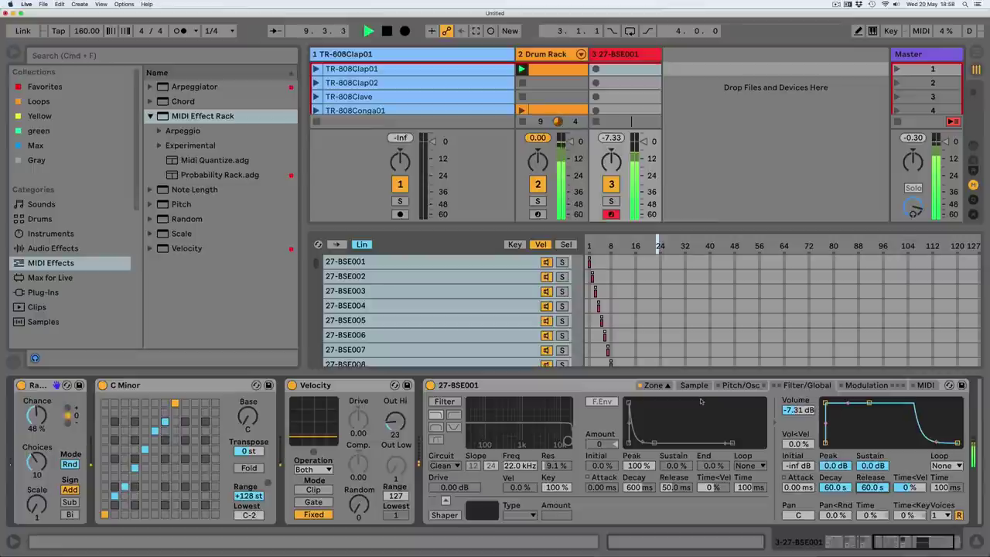
Turn on LFO 2 in the bass Sampler's modulation section and set its waveform to the random stepped type.
click(865, 385)
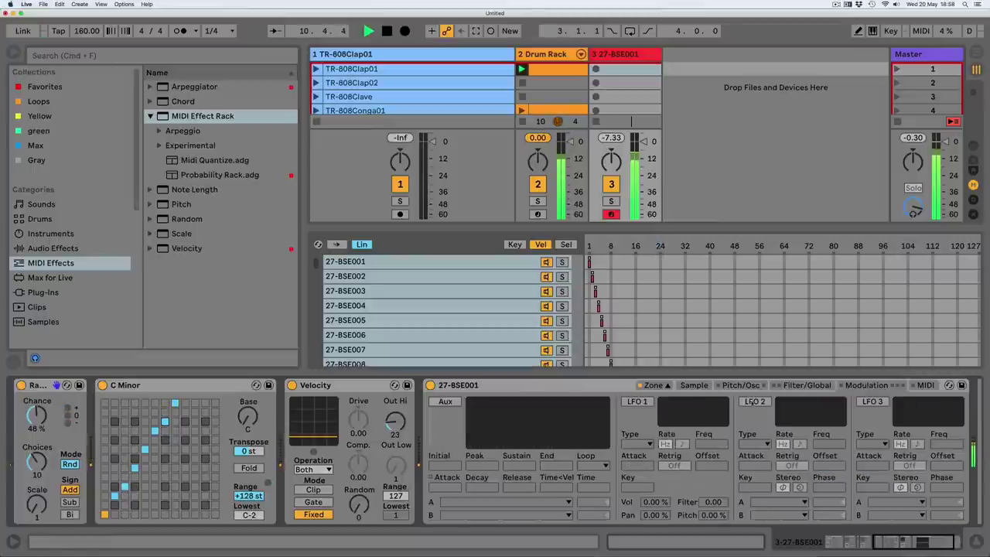
click(753, 401)
click(756, 444)
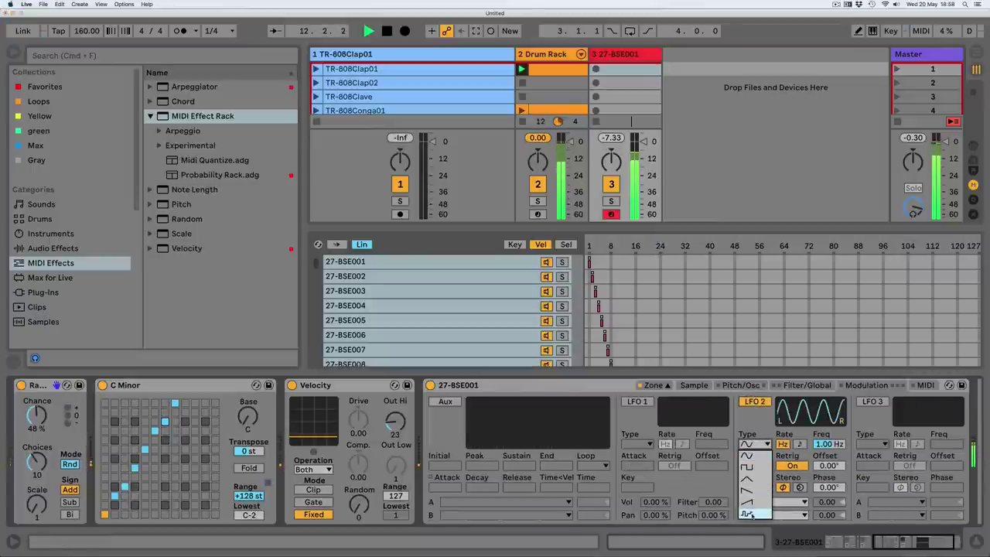
click(754, 515)
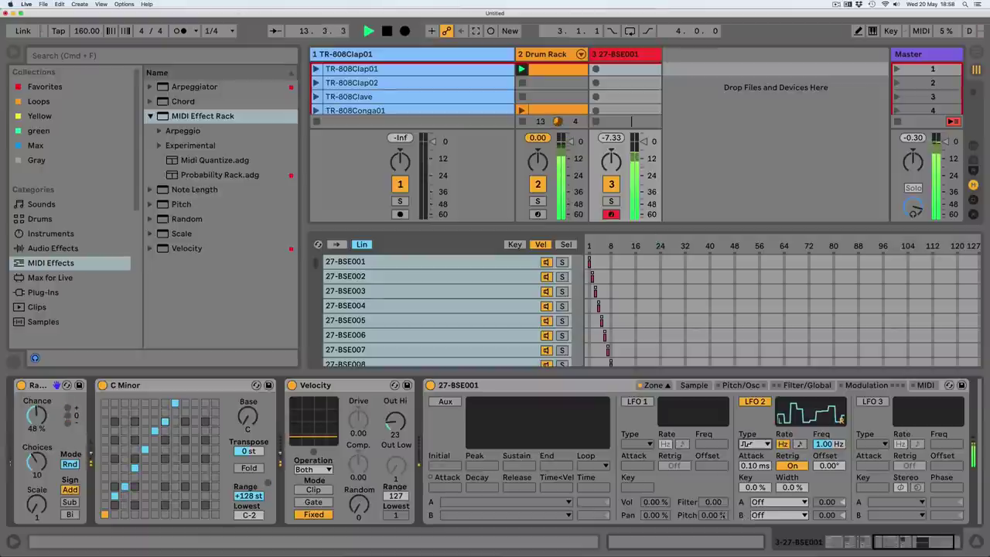
click(755, 444)
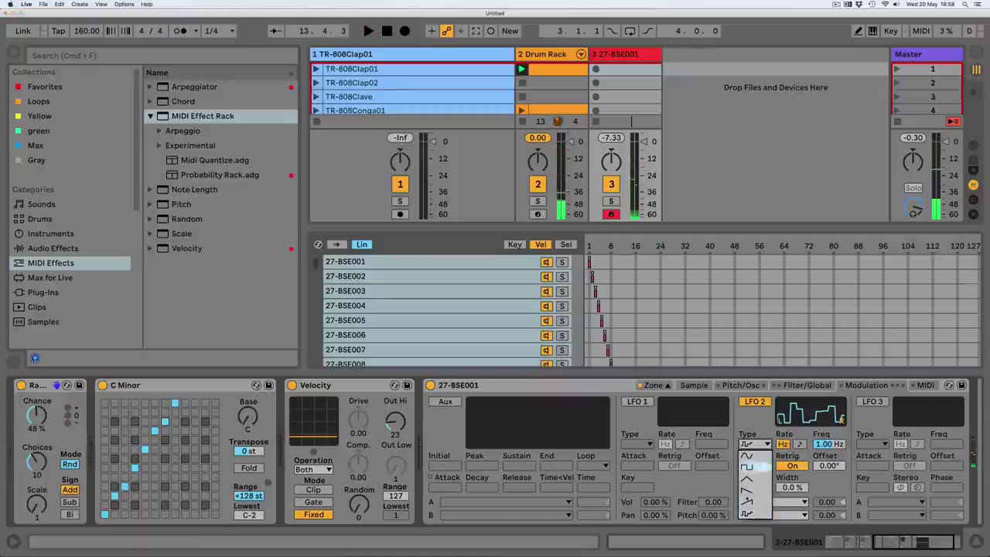
click(750, 514)
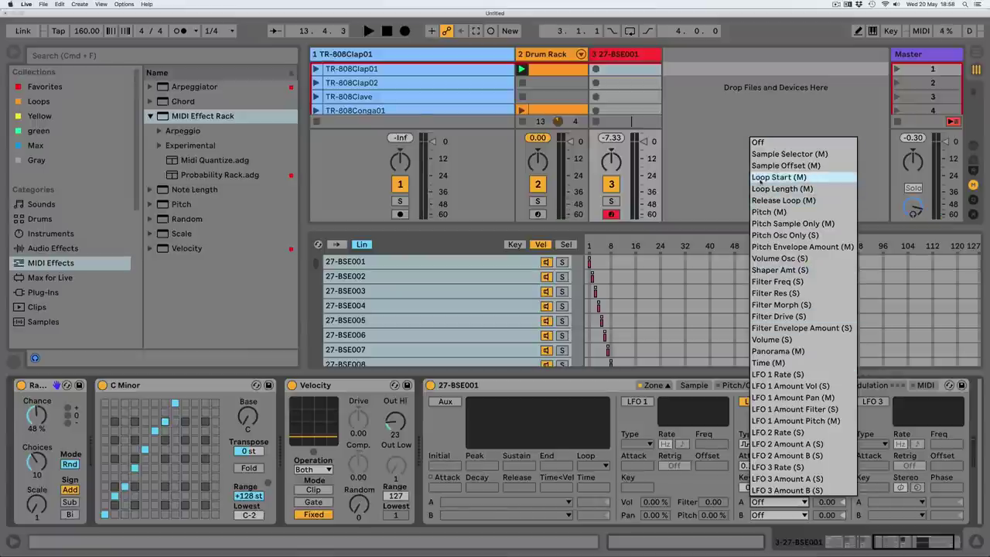
Route LFO 2's destination A to Sample Offset with an amount of 28.11, and set the LFO frequency to 0.01 Hz.
click(779, 165)
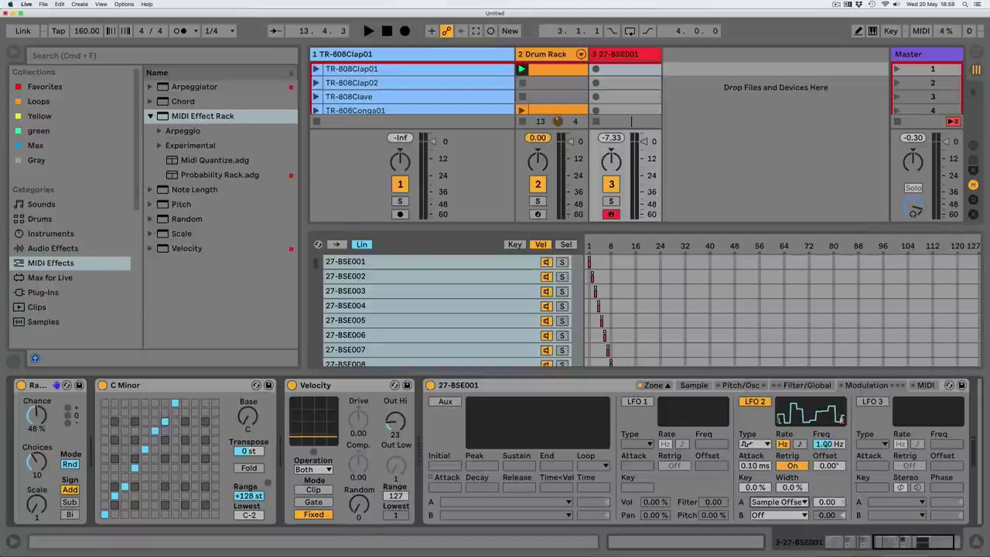
drag(827, 445, 830, 476)
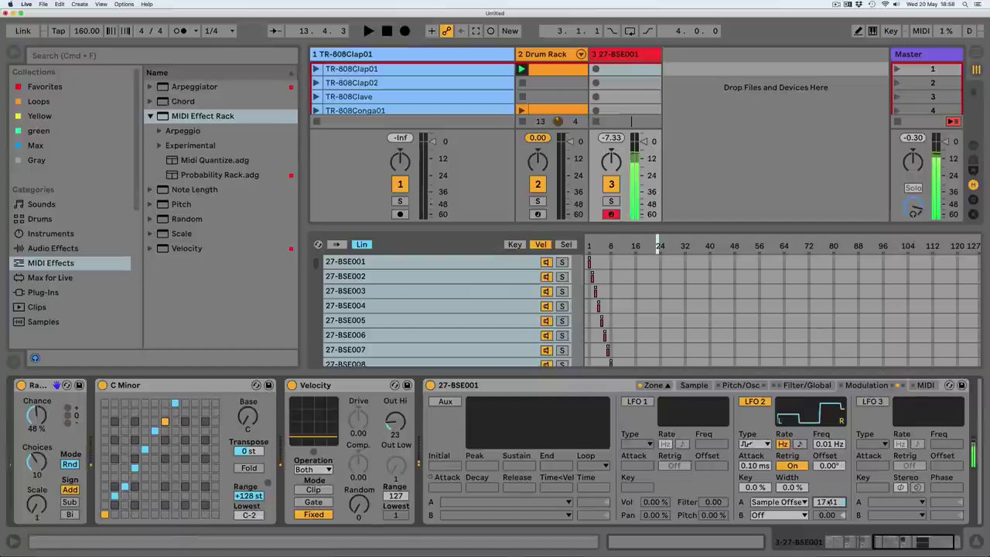
click(807, 385)
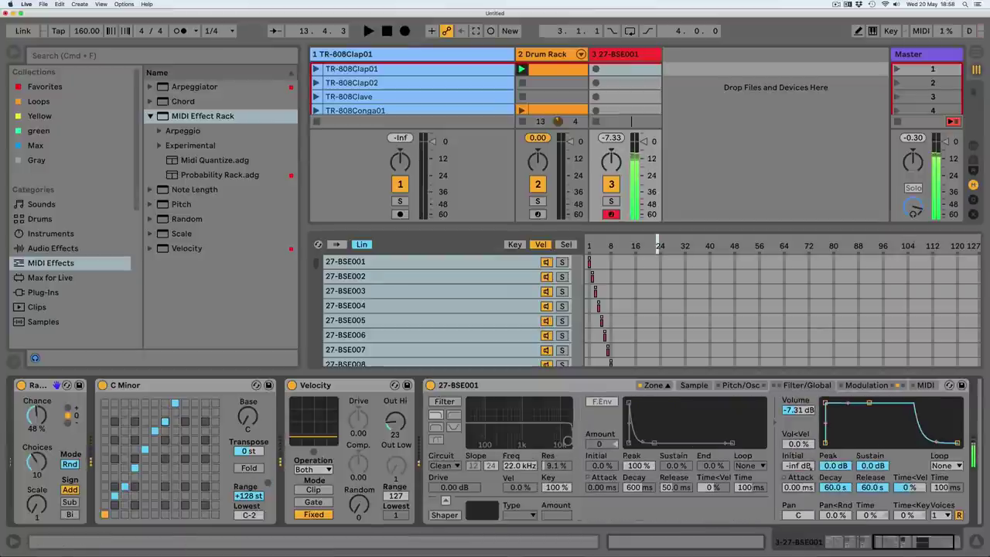
drag(799, 488, 798, 483)
click(855, 385)
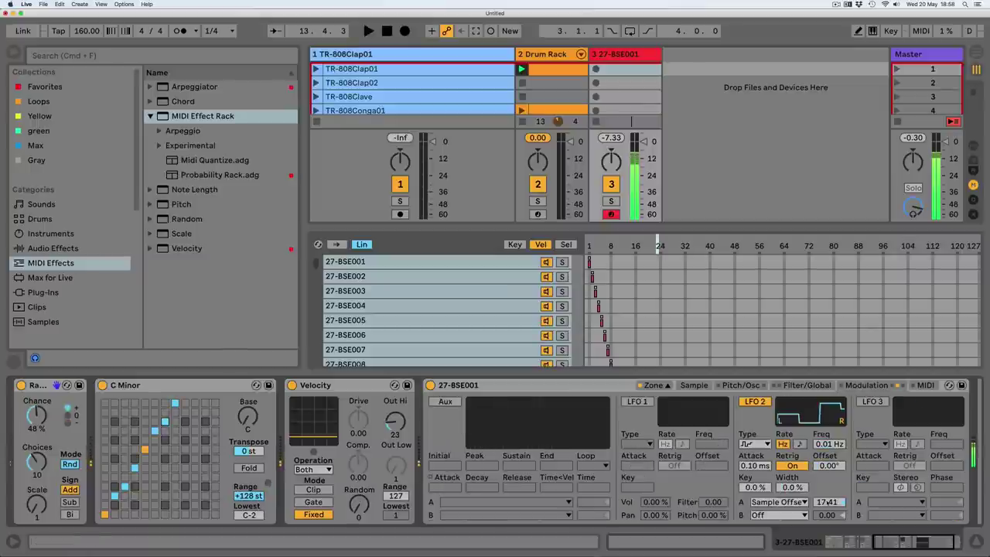
drag(827, 502, 827, 497)
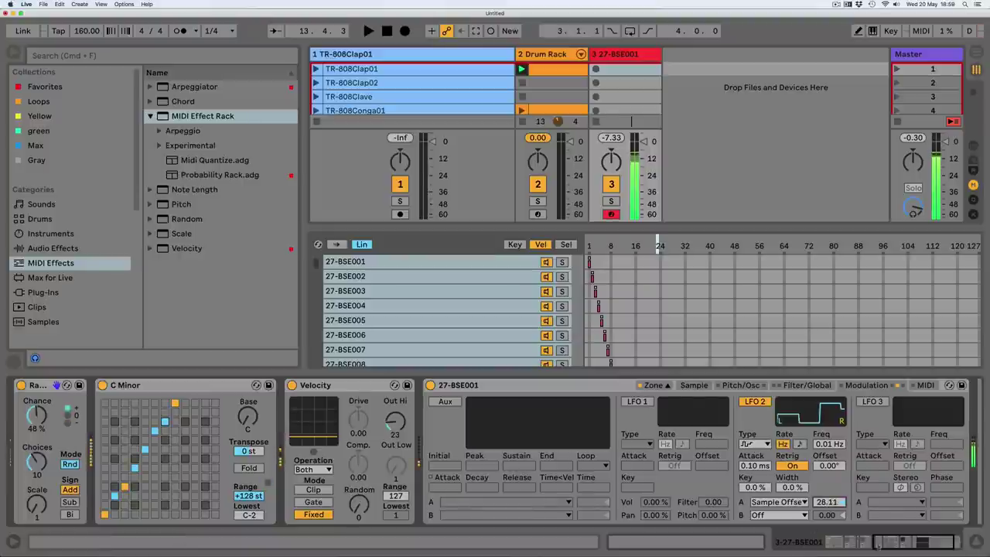
Set the style of the bass track's first Arpeggiator to Chord Trigger.
drag(891, 541, 775, 545)
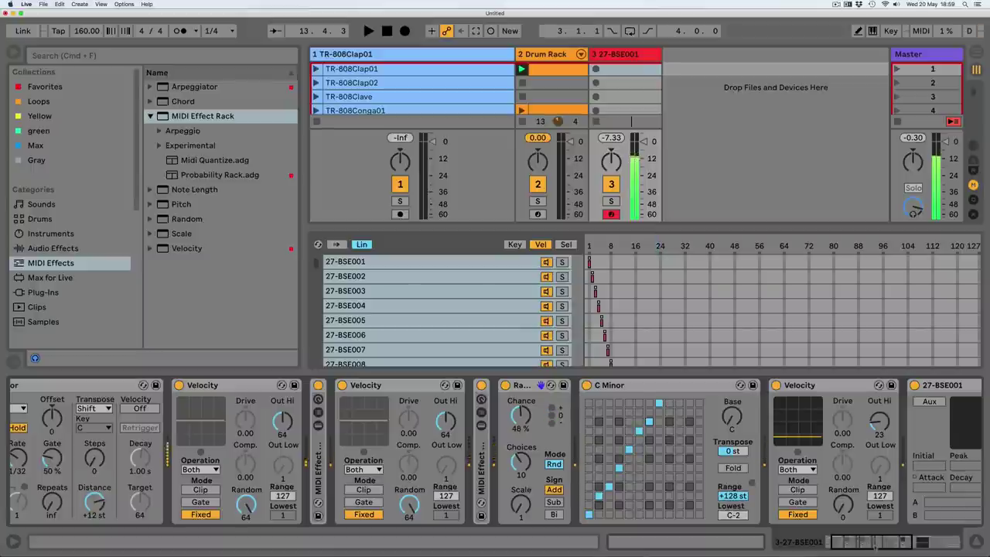
drag(876, 548, 867, 548)
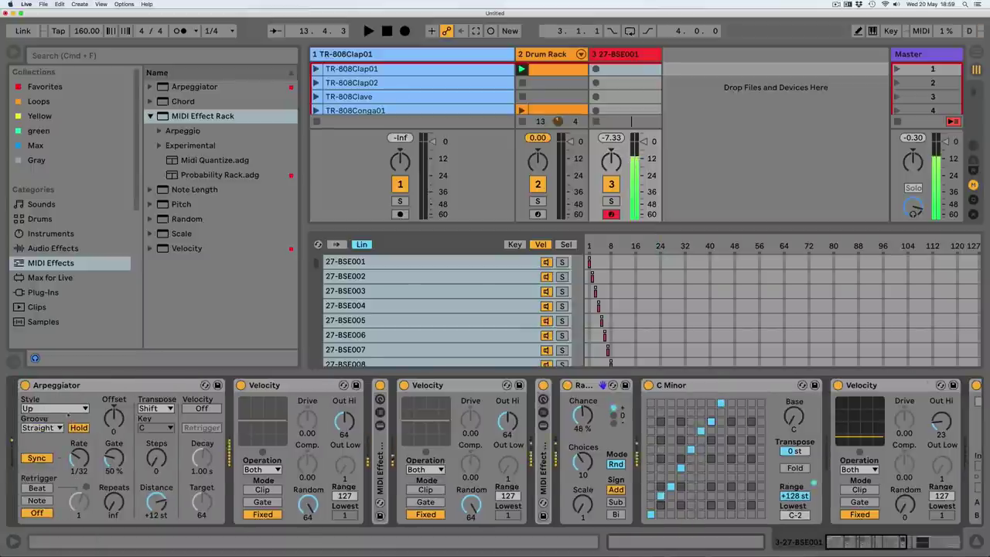
click(54, 408)
click(55, 363)
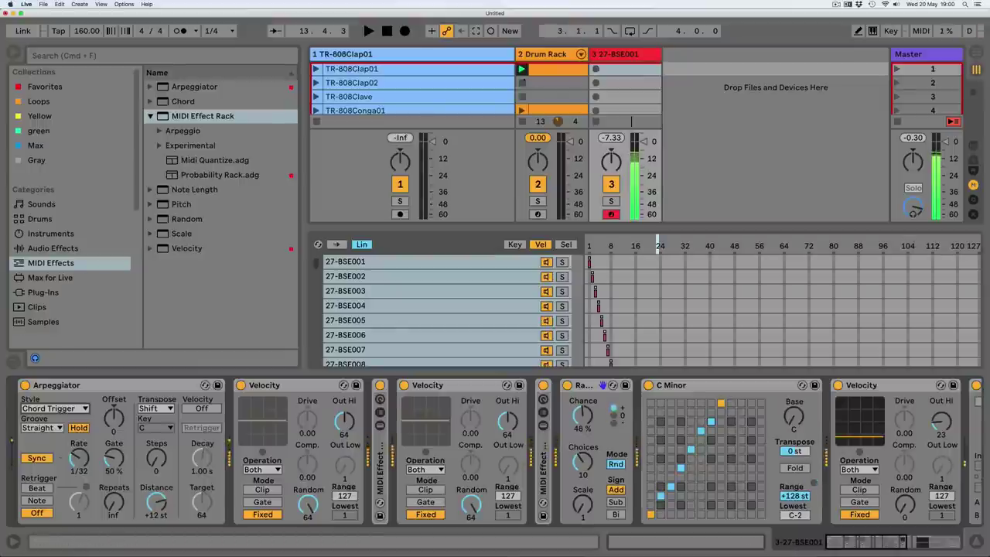
Play the first Drum Rack clip together with the bass track to hear the result, and stop playback.
click(522, 71)
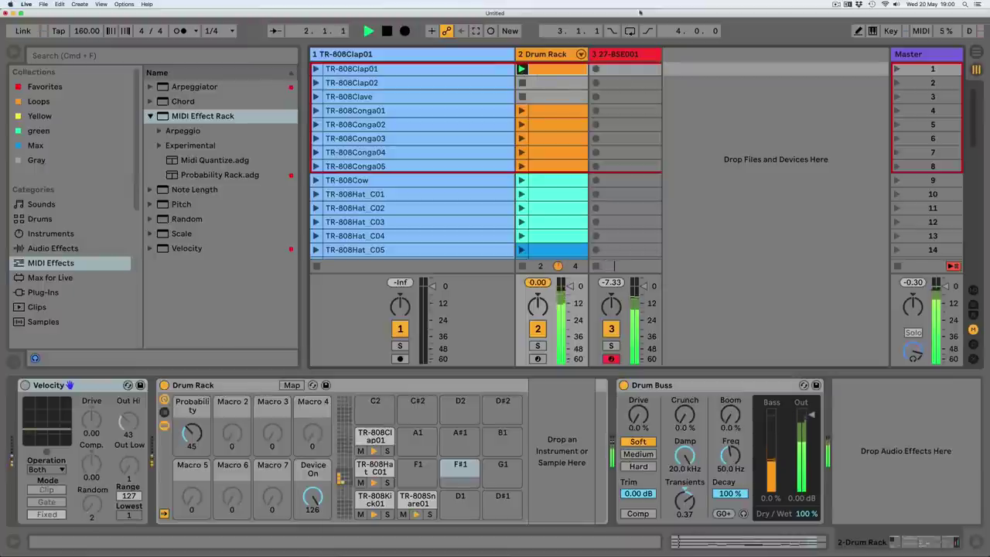
click(617, 54)
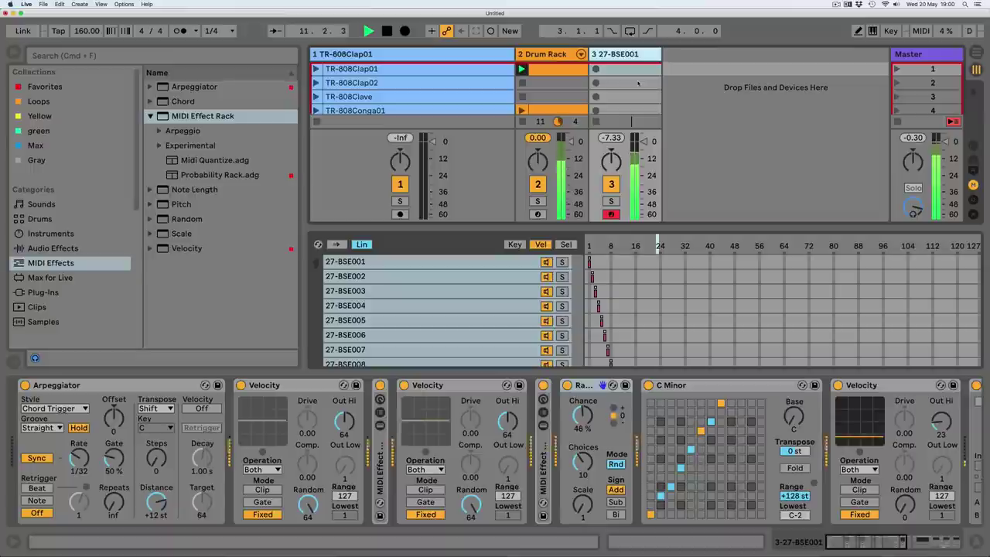
key(space)
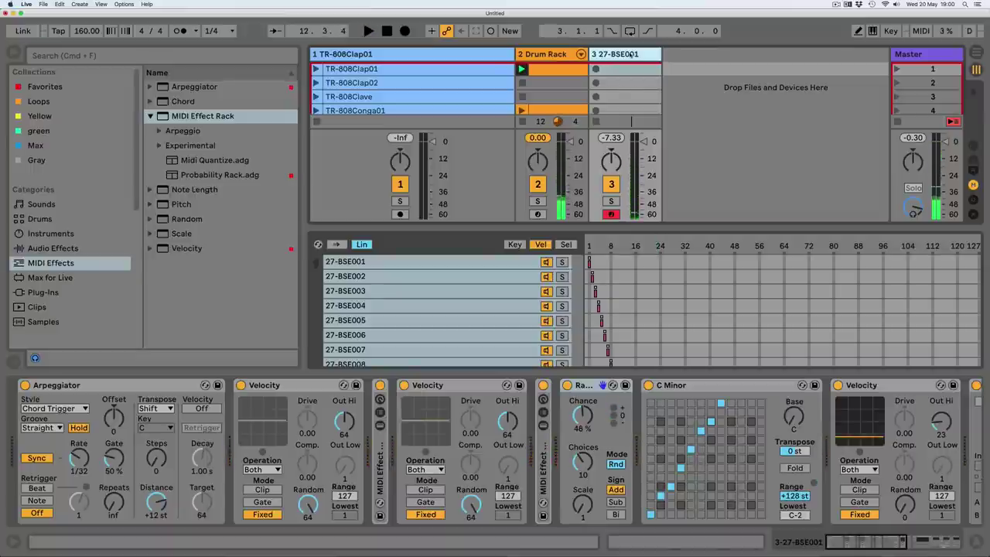
Insert a new MIDI track after the bass track and load an empty Sampler onto it.
key(super+shift+t)
click(675, 54)
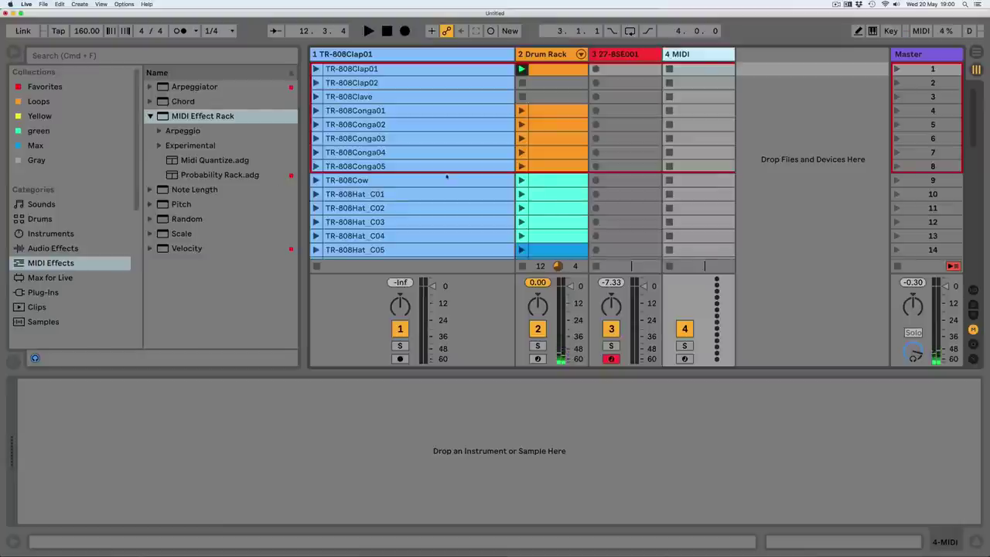
click(31, 234)
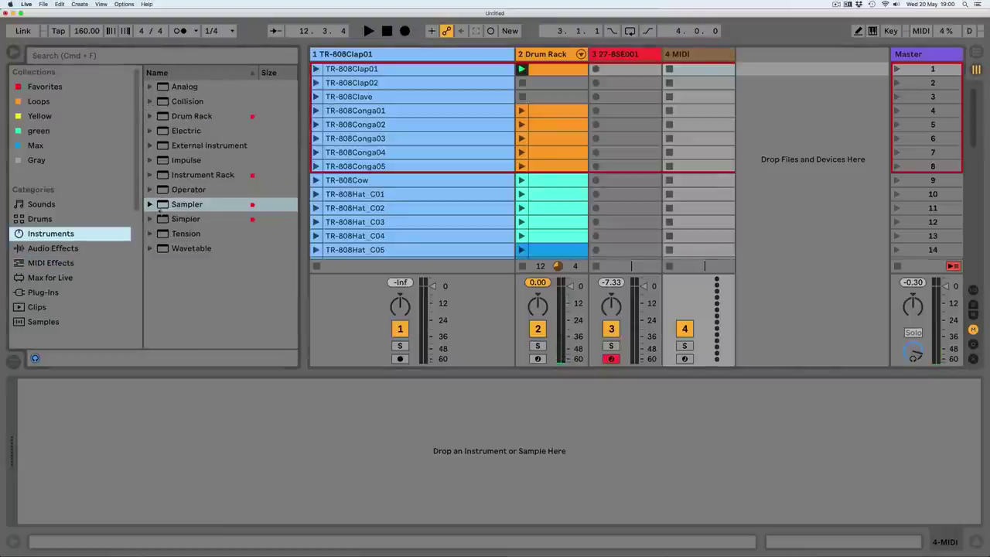
click(163, 205)
drag(700, 50, 701, 53)
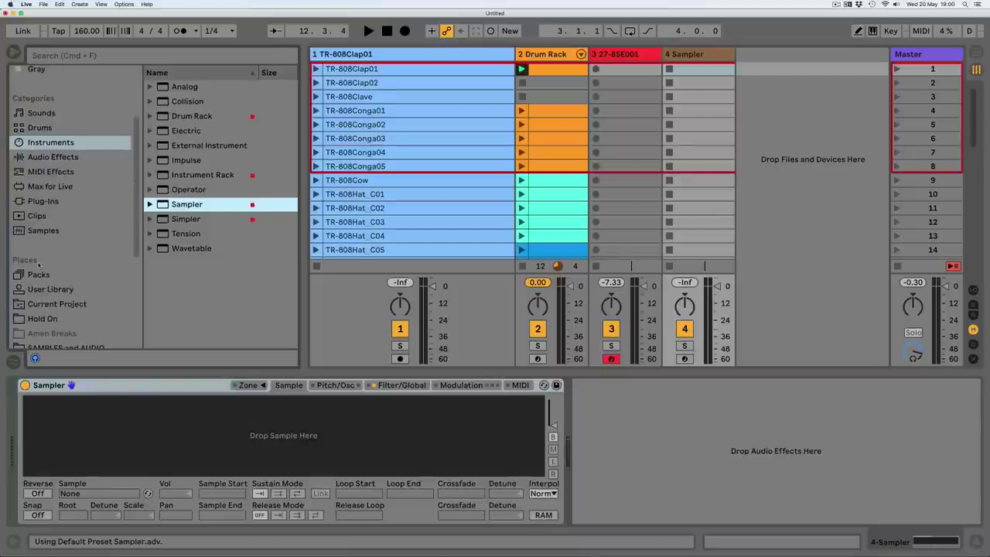
Load the 127 selected samples starting at 27-BSE001.wav from the SAMPLES and AUDIO folder into the new Sampler.
scroll(41, 266, down, 5)
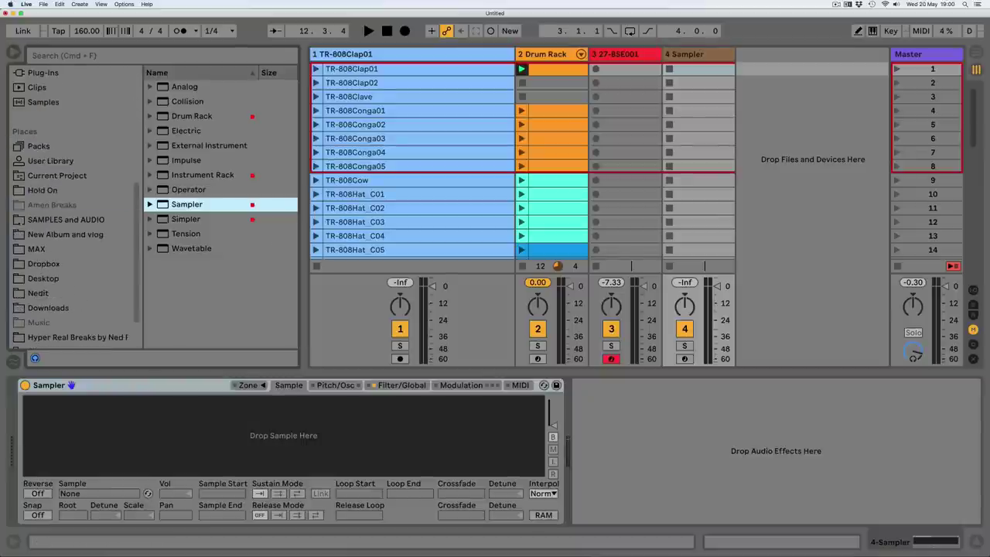
click(21, 221)
scroll(174, 224, up, 15)
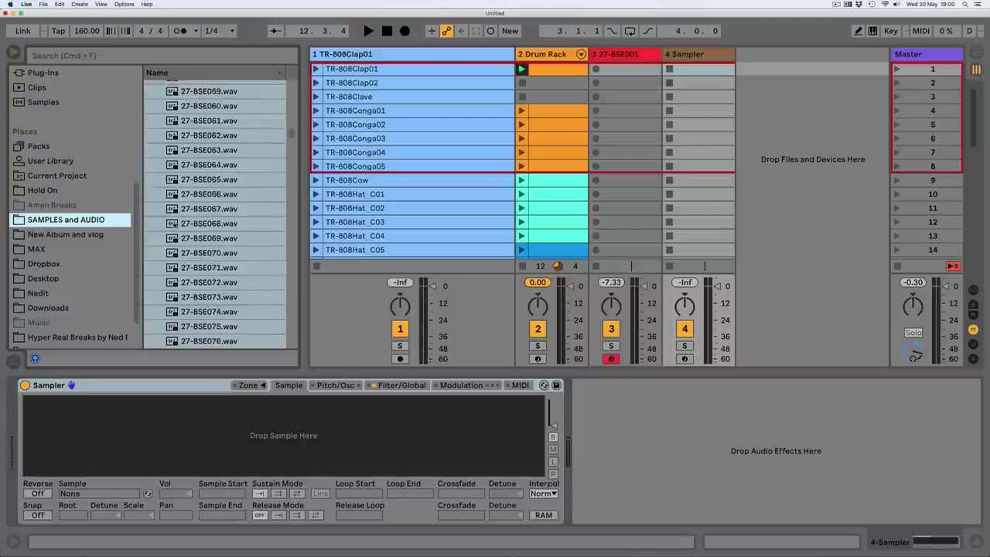
scroll(182, 188, up, 15)
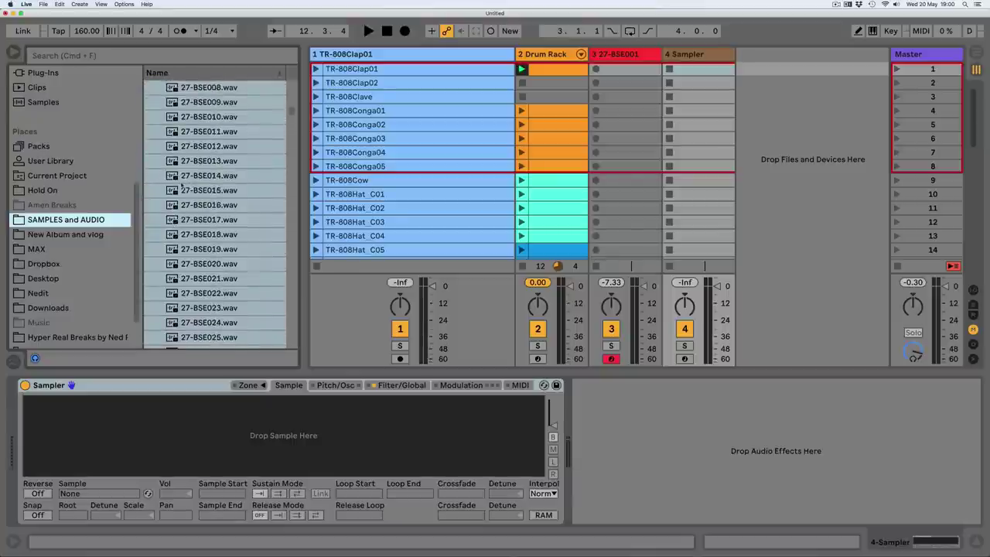
scroll(181, 188, up, 6)
drag(248, 273, 280, 447)
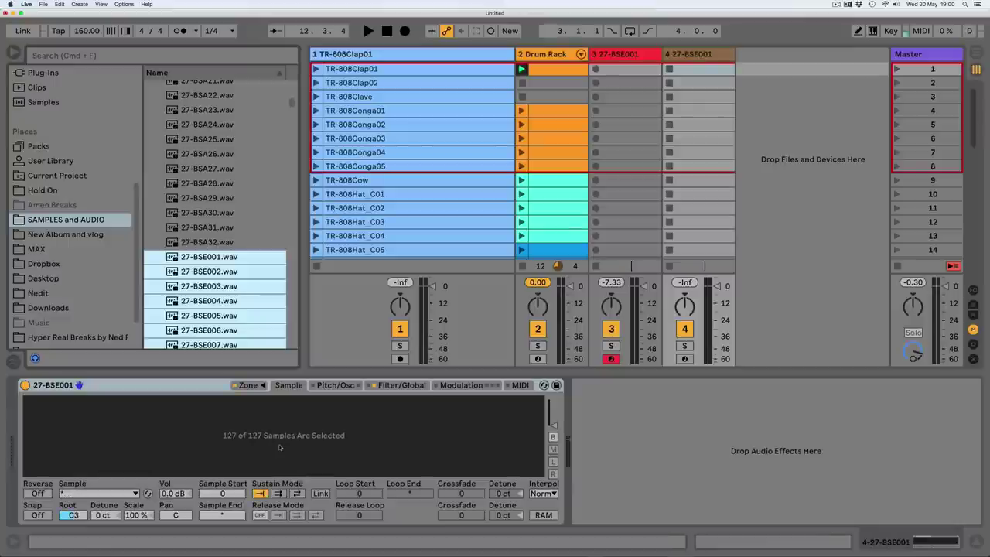
Open the new Sampler's zone editor and arm track 4 for recording.
click(262, 385)
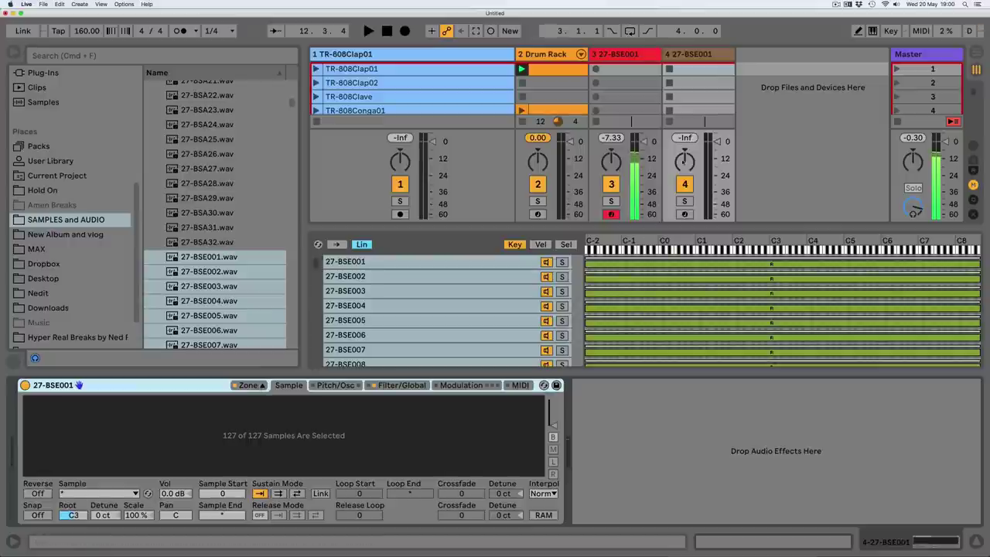
click(685, 215)
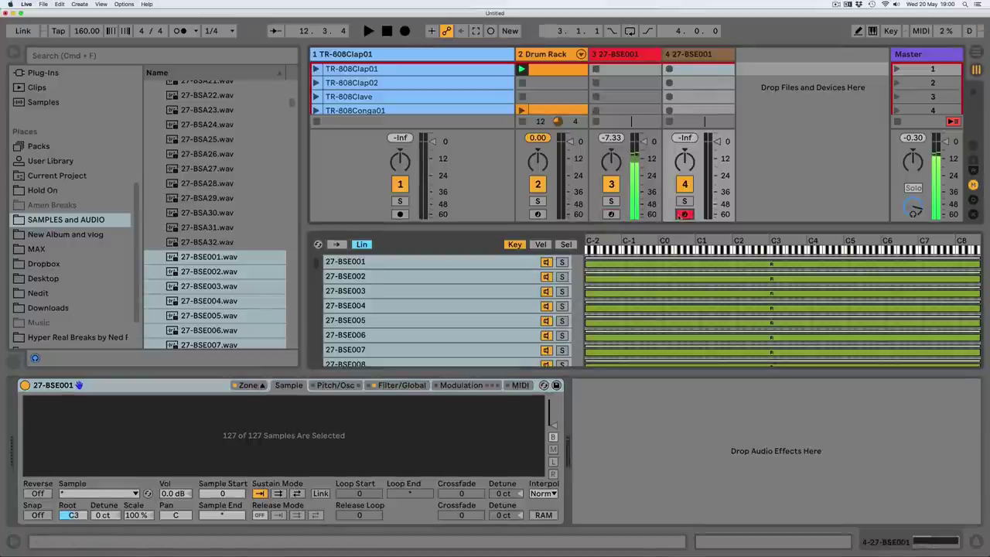
click(685, 54)
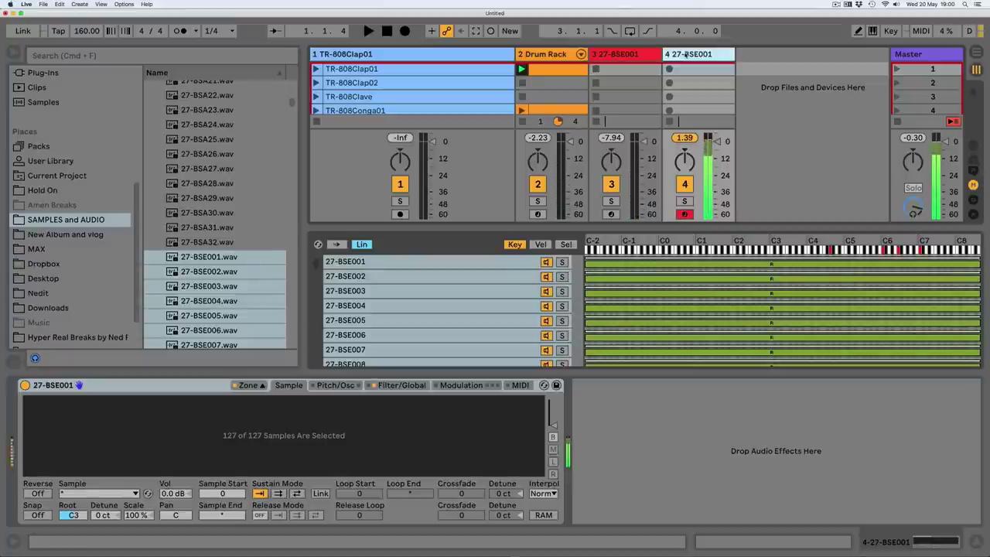
Set the sustain mode of all samples in the new Sampler to back-and-forth looping and show their velocity zones.
click(320, 385)
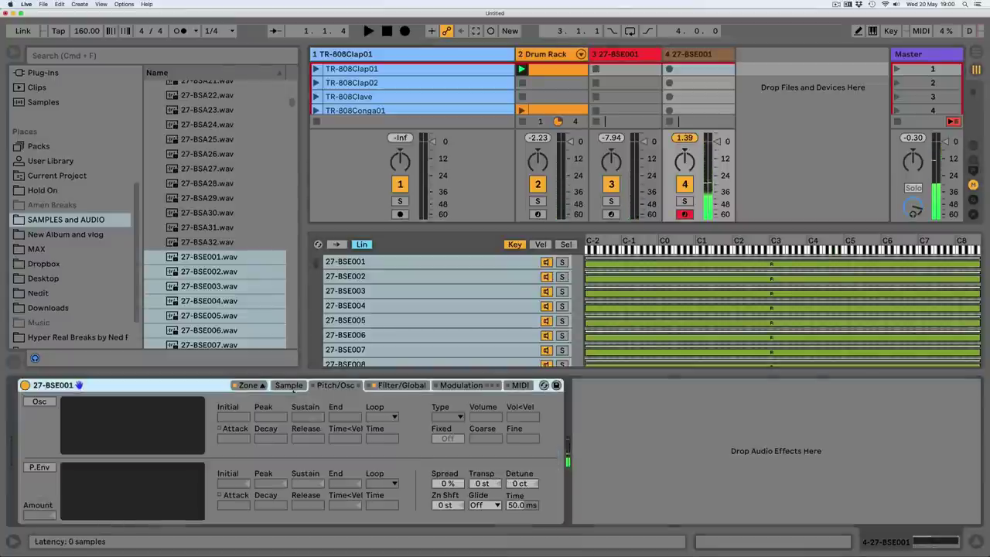
click(298, 386)
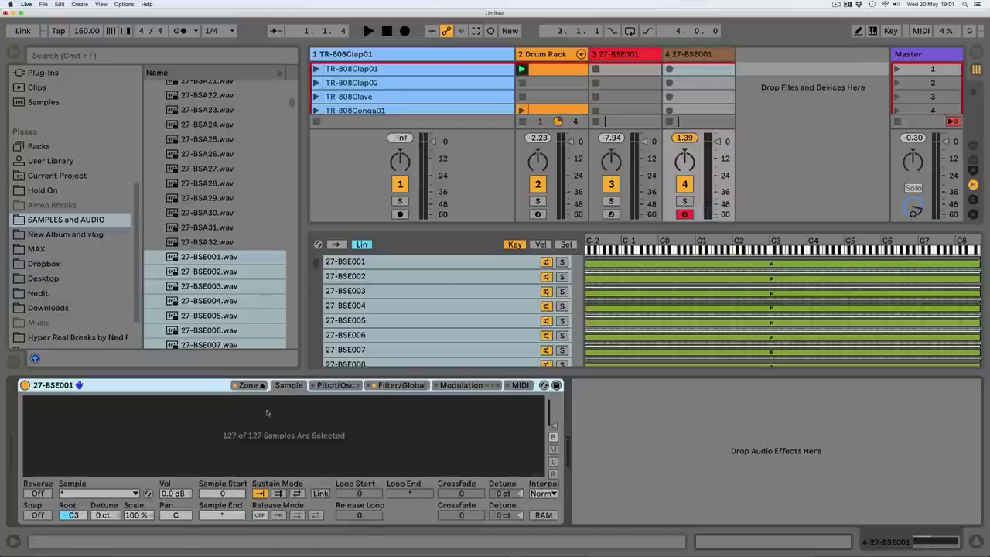
click(298, 495)
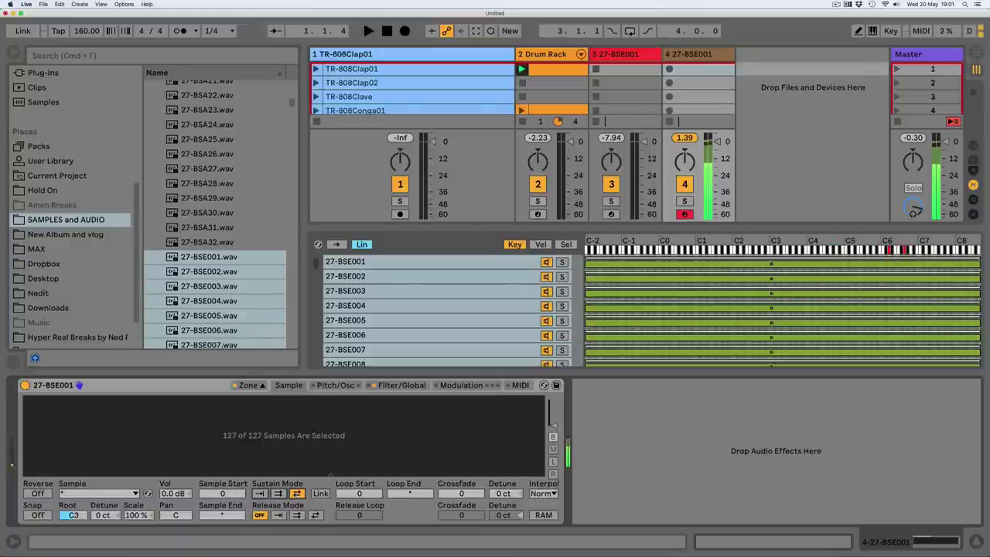
click(541, 245)
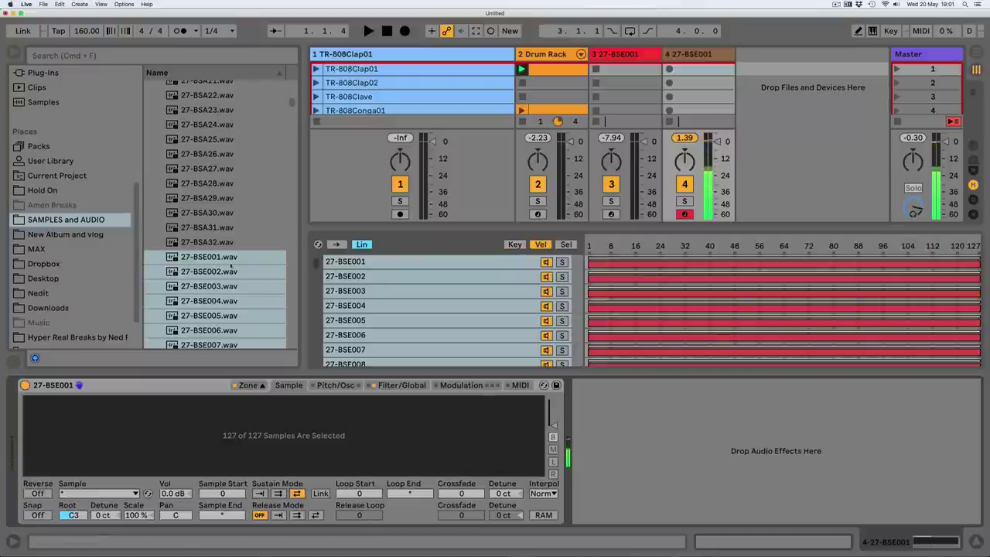
Insert a Velocity MIDI effect directly before the Sampler on track 4.
scroll(46, 166, up, 3)
scroll(46, 165, up, 2)
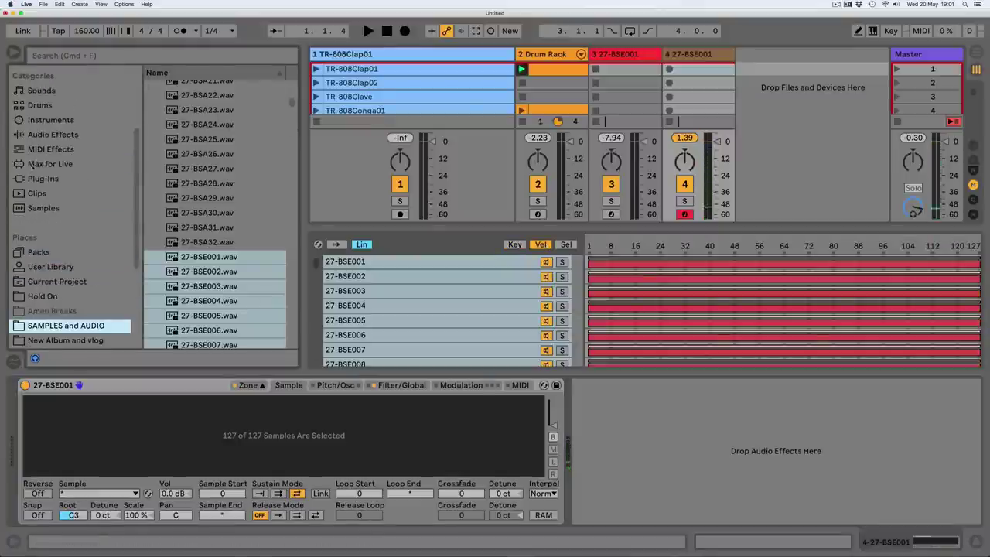
click(35, 151)
click(163, 251)
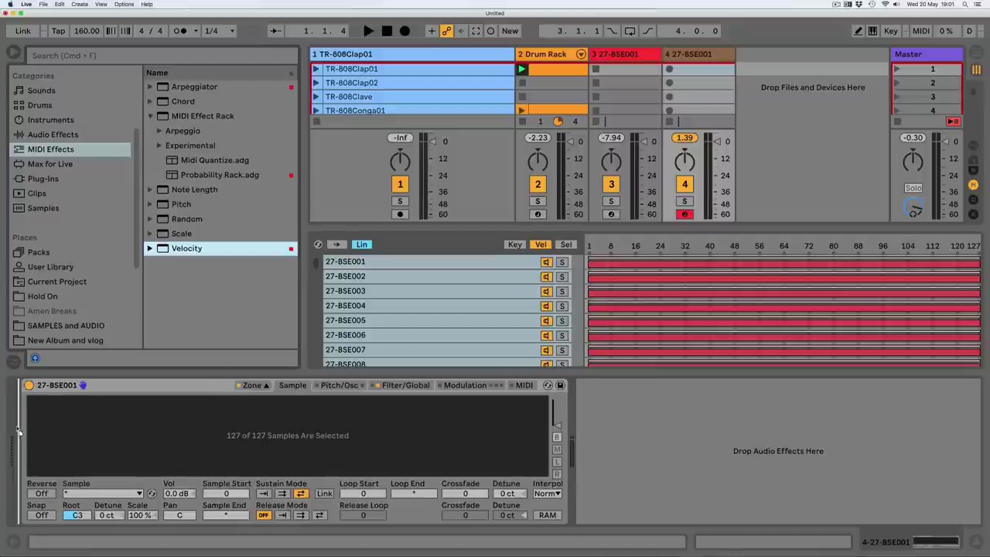
drag(10, 418, 11, 419)
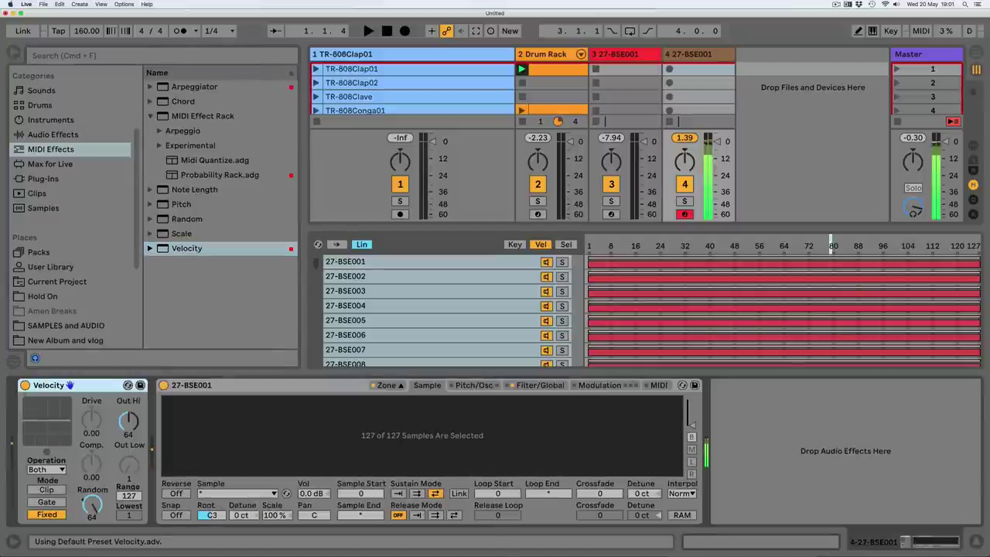
Set the Velocity effect's Random to 0 and Out Hi to 3, and distribute the samples' velocity ranges evenly.
double_click(92, 505)
drag(129, 421, 128, 454)
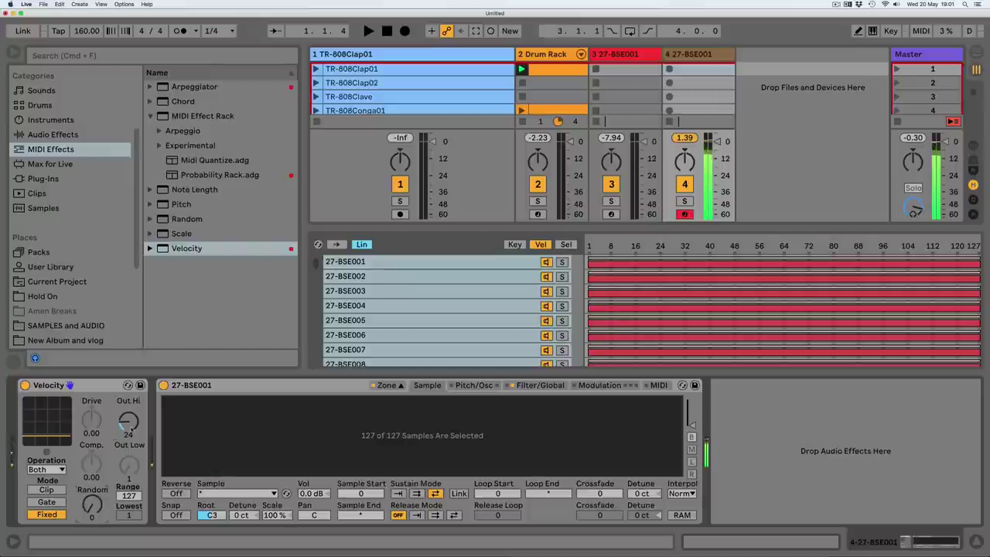
drag(129, 454, 129, 462)
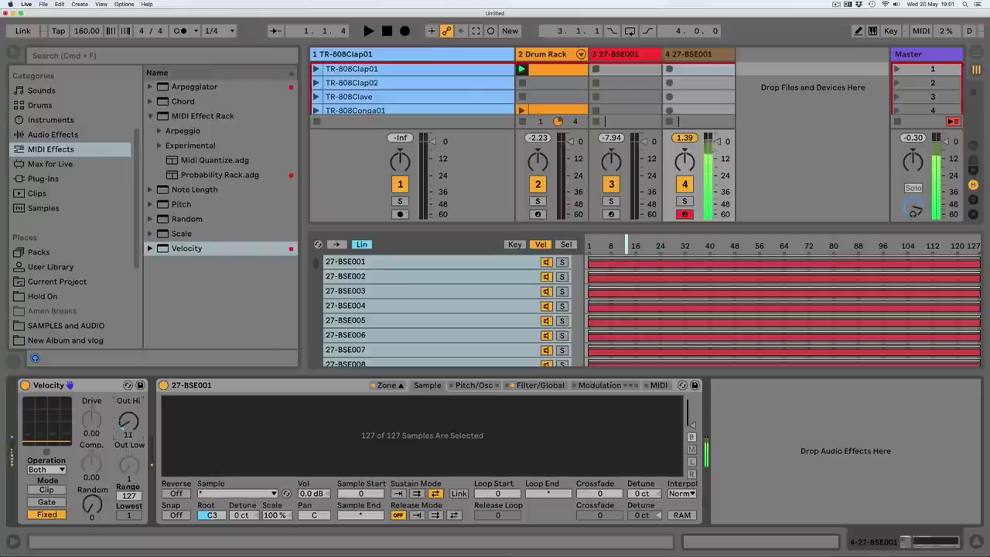
right_click(509, 263)
click(529, 297)
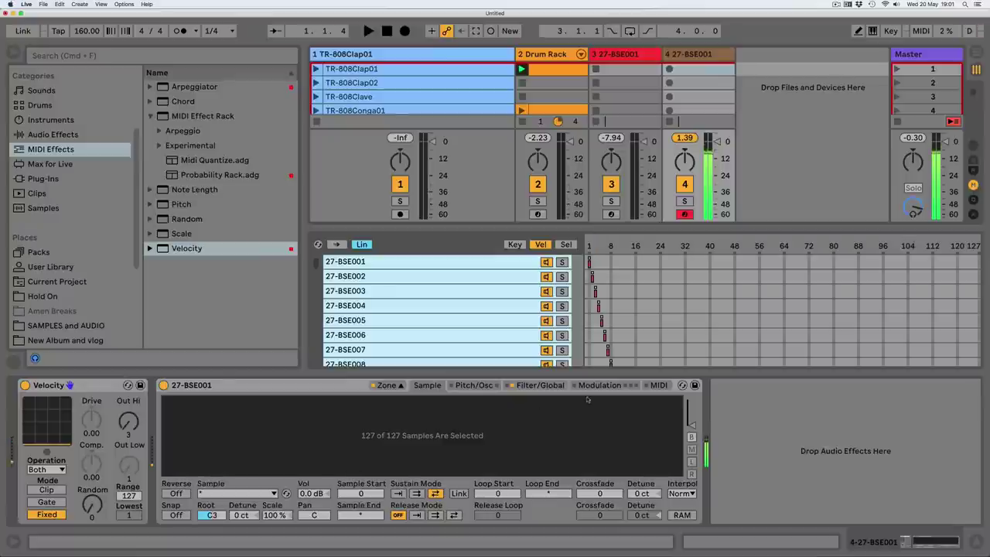
Enable LFO 2 in the Sampler with the random stepped waveform and a frequency of 0.01 Hz.
click(472, 385)
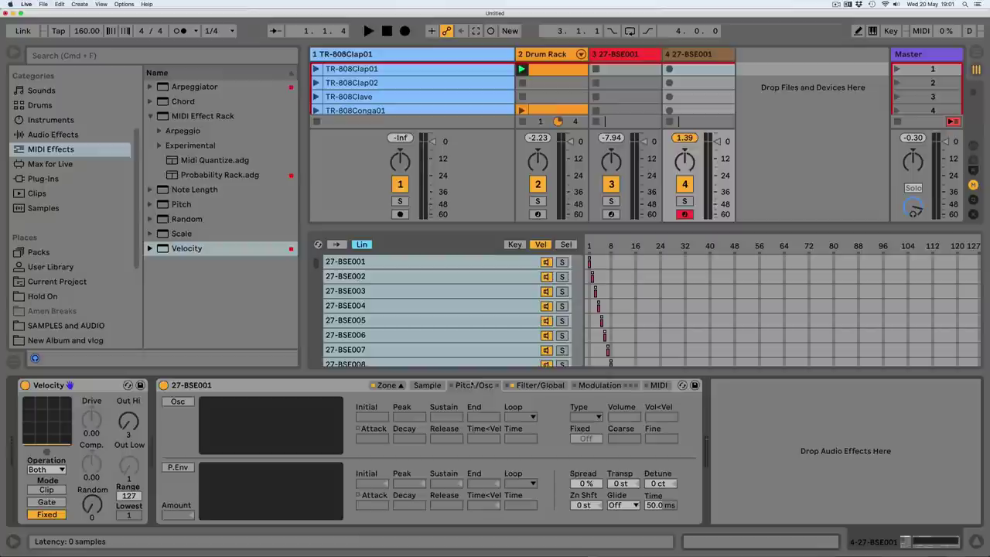
click(598, 385)
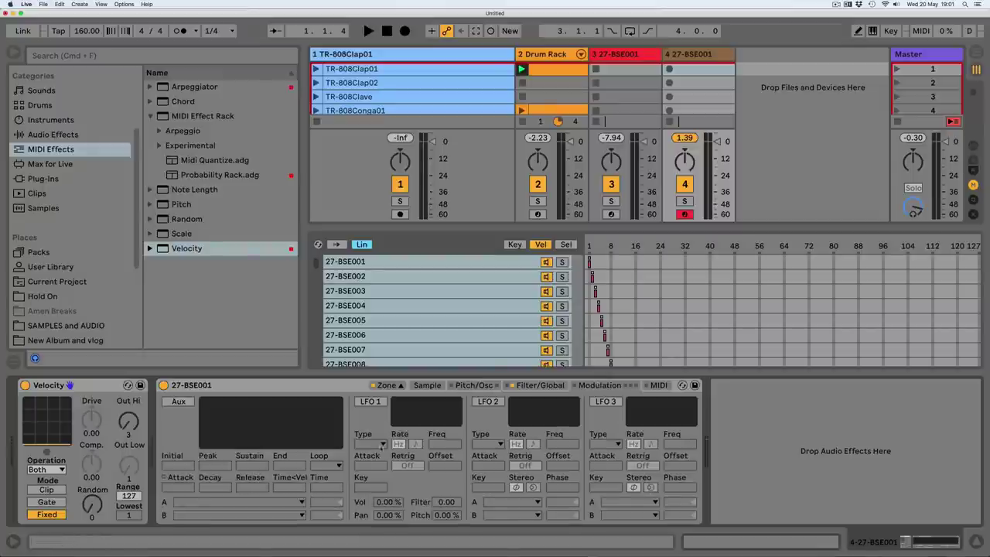
click(484, 404)
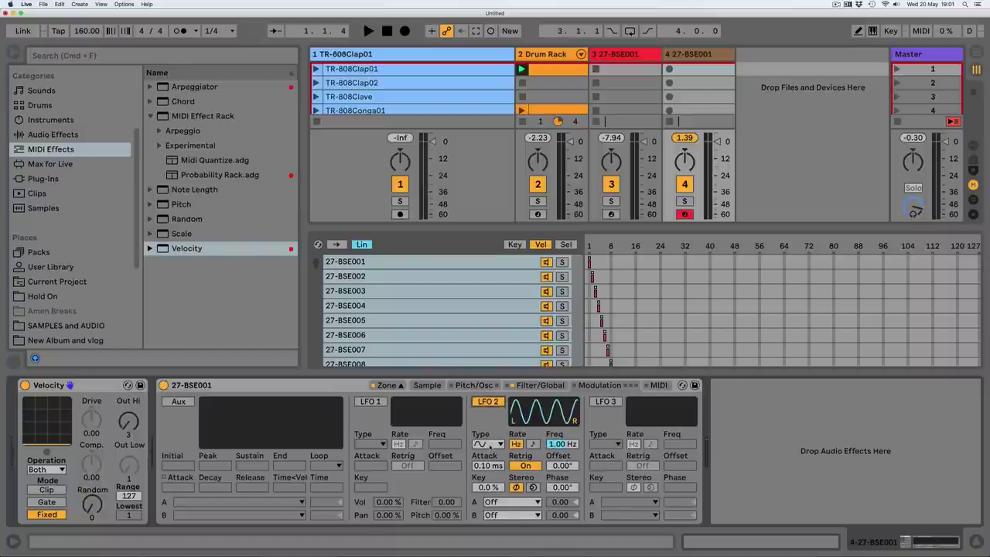
click(489, 446)
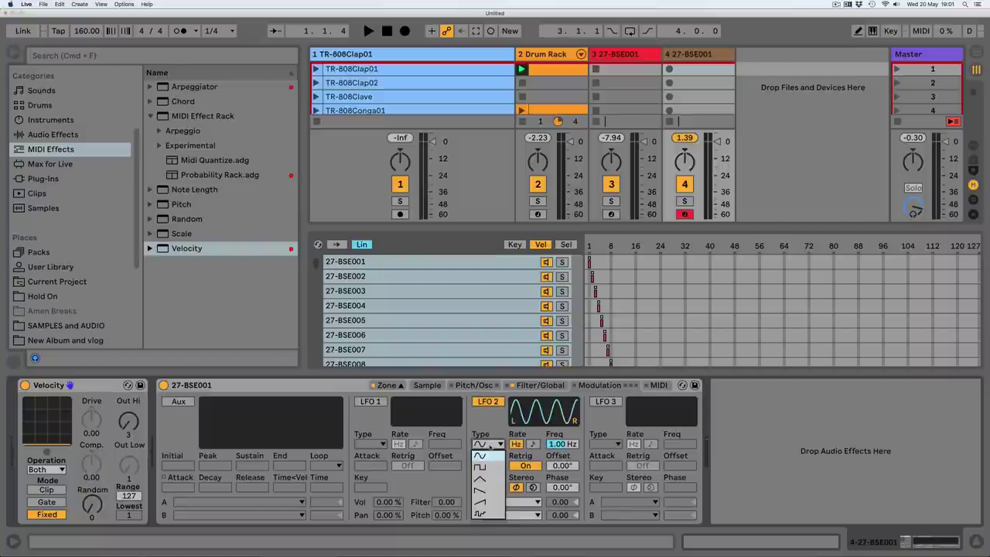
click(483, 514)
drag(559, 445, 556, 445)
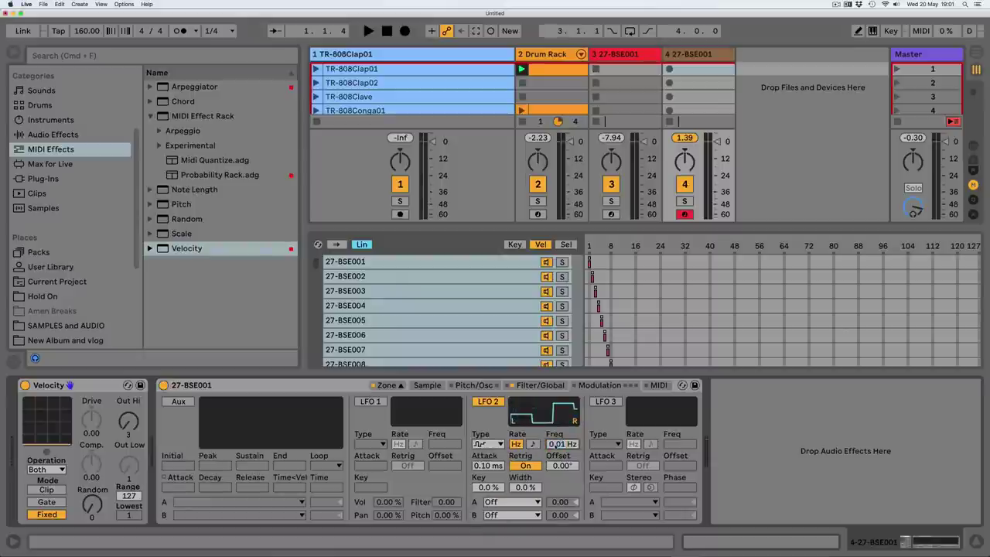
Assign LFO 2's destination A to Pitch with an amount of 3.75.
click(506, 503)
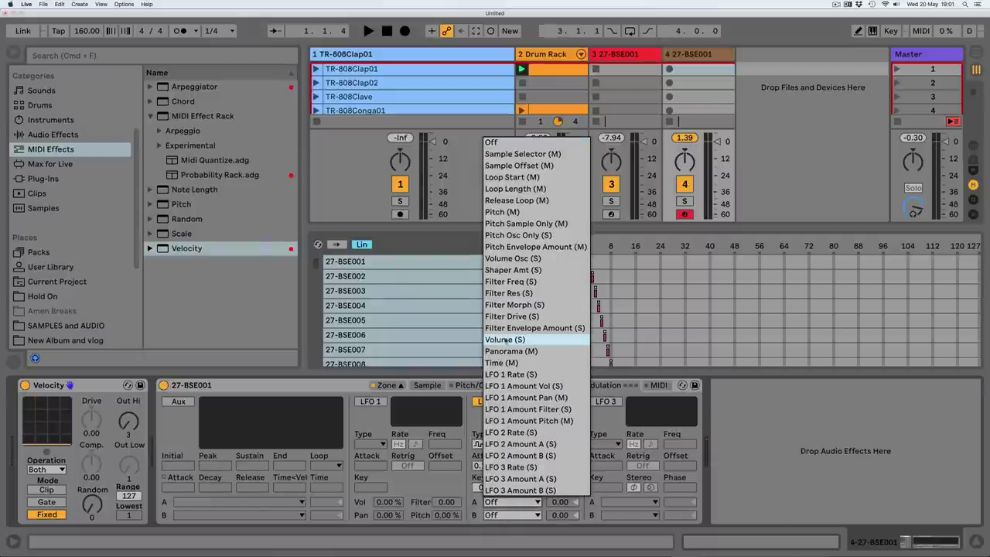
click(501, 211)
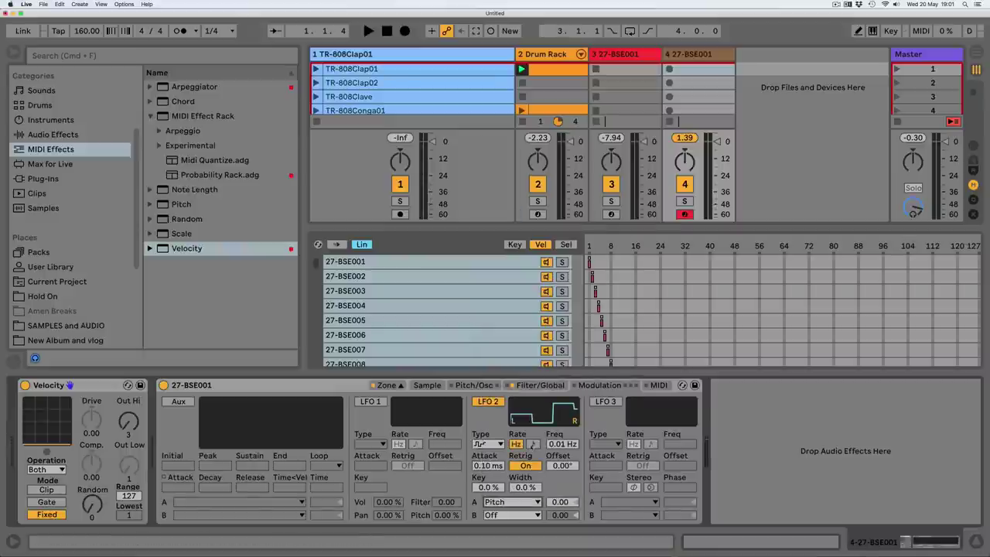
mouse_move(563, 503)
mouse_down()
mouse_move(563, 487)
mouse_move(564, 502)
mouse_up()
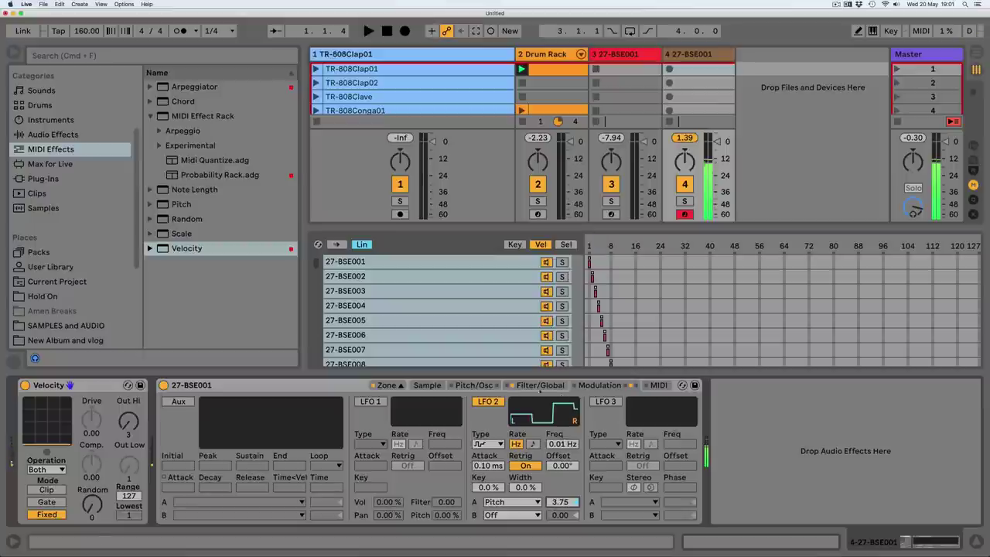
Set the Sampler's volume envelope to 60 s decay, 60 s release and 59.5 ms attack.
click(534, 385)
drag(606, 488, 605, 425)
drag(567, 490, 567, 426)
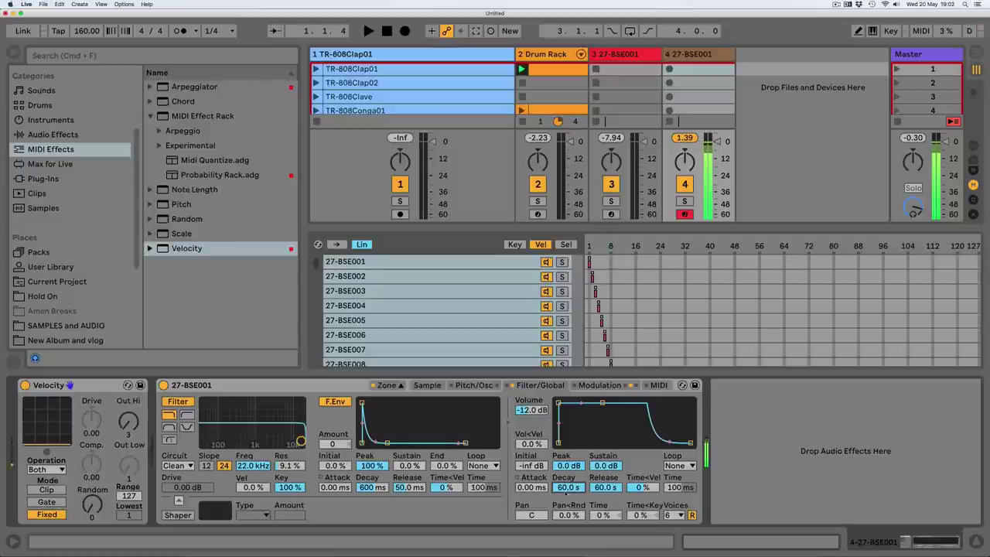
drag(531, 488, 530, 448)
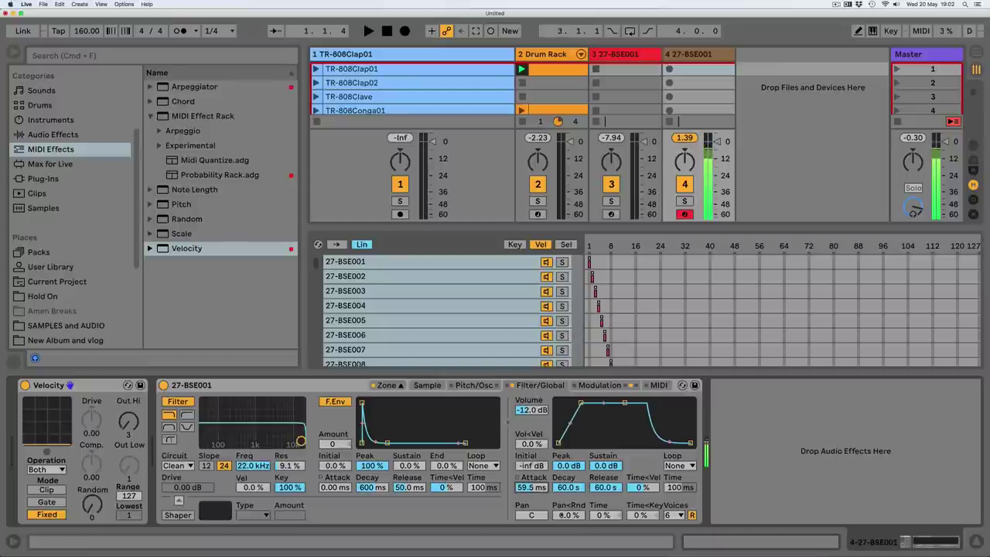
Change the Sampler's filter to high-pass at 231 Hz with 0% key tracking, and shorten the volume attack to 1.59 ms.
drag(300, 440, 252, 431)
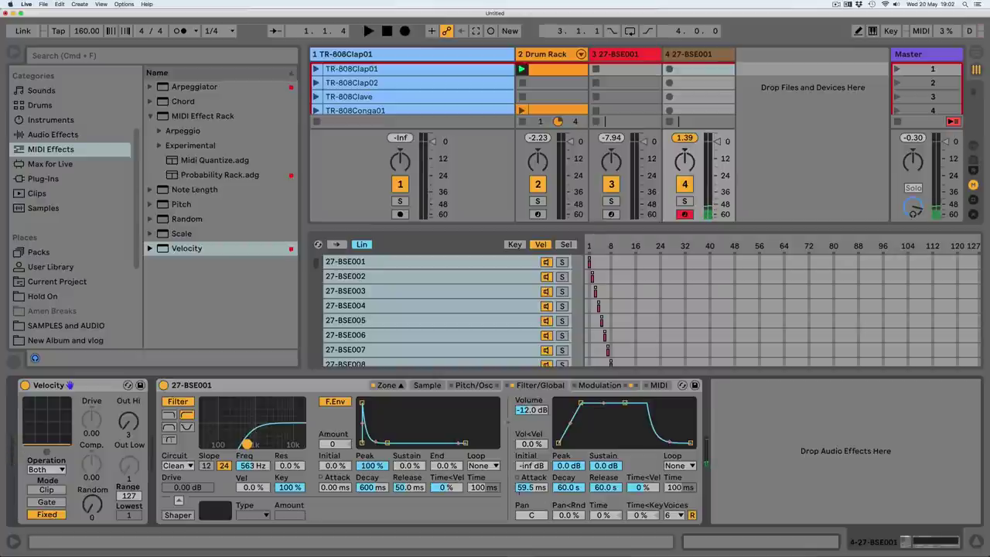
drag(523, 486, 523, 488)
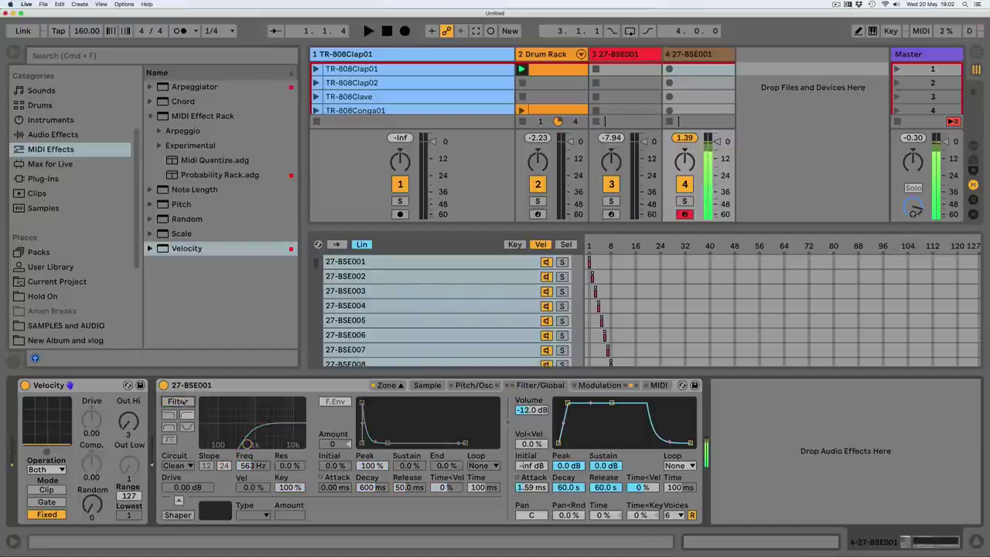
drag(246, 443, 222, 443)
drag(298, 486, 298, 538)
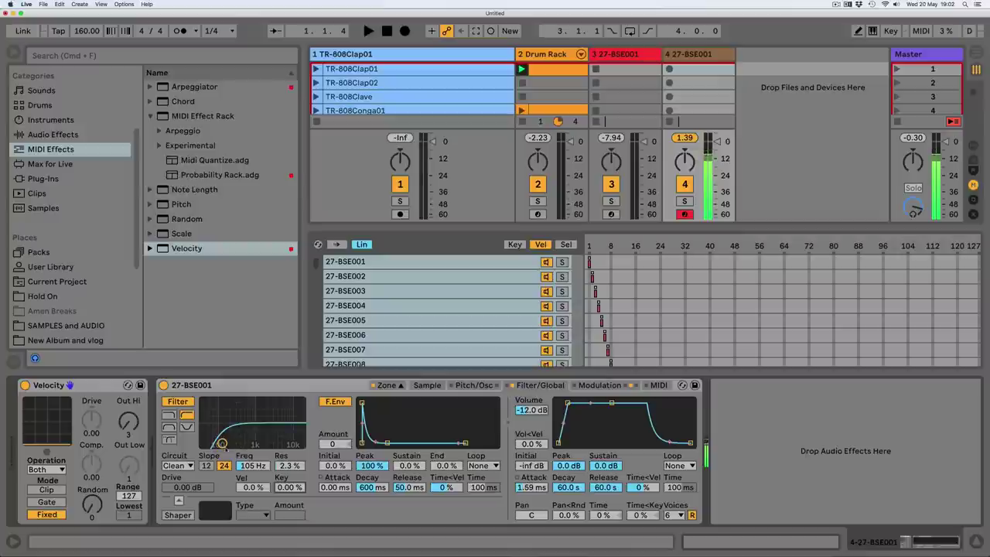
drag(222, 443, 233, 445)
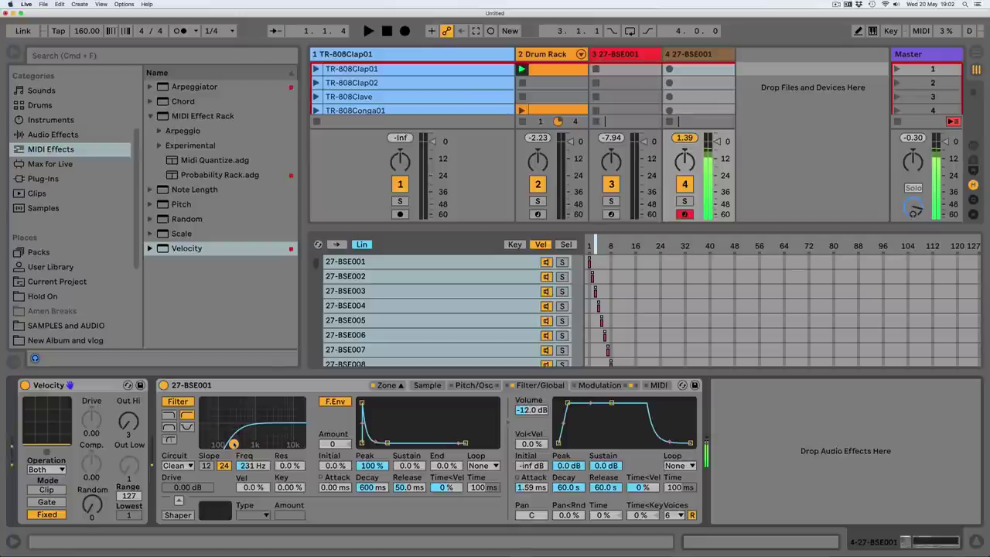
Set LFO 2's Pitch amount to 1.24, and enable sine LFO 1 at 0.02 Hz with 0.02% pitch modulation.
click(597, 385)
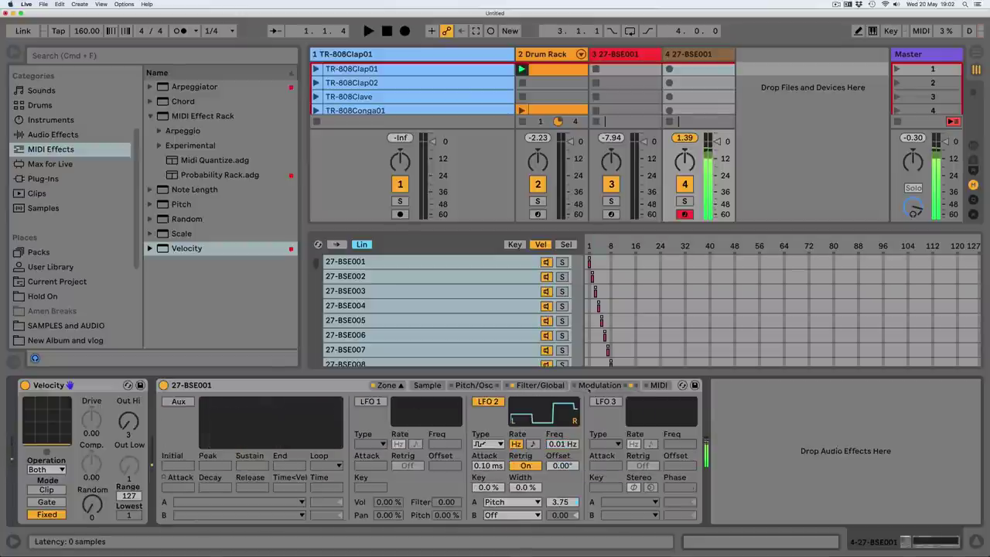
drag(560, 502, 560, 479)
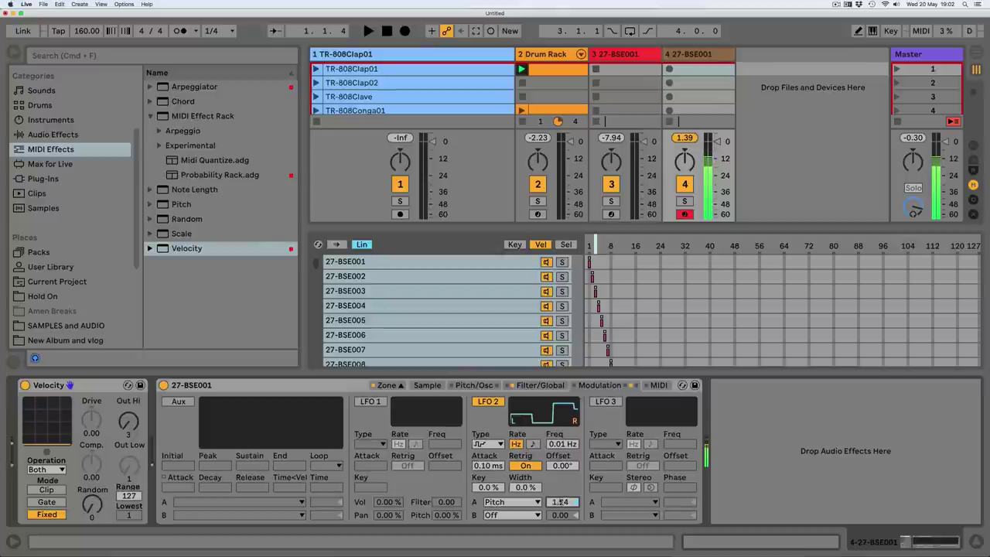
click(370, 403)
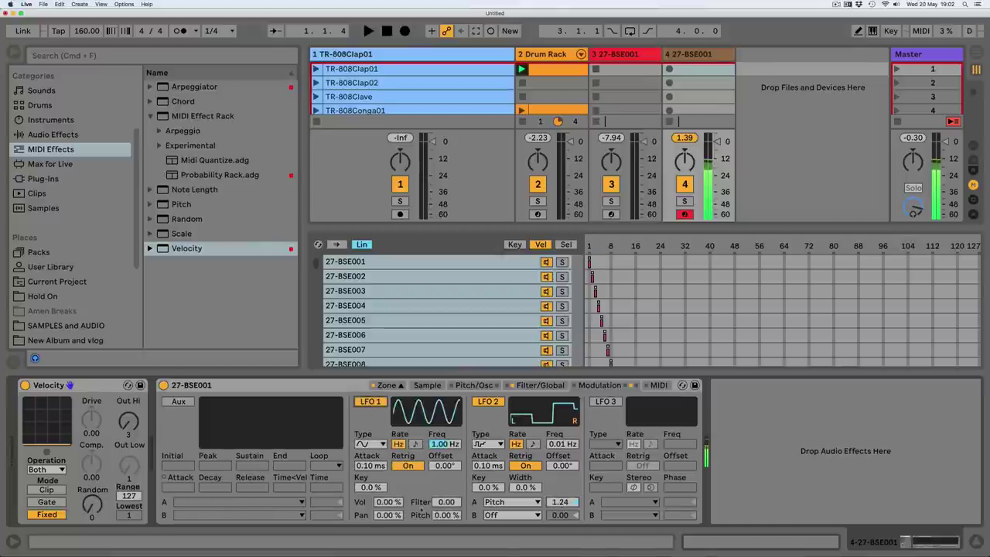
drag(438, 444, 436, 468)
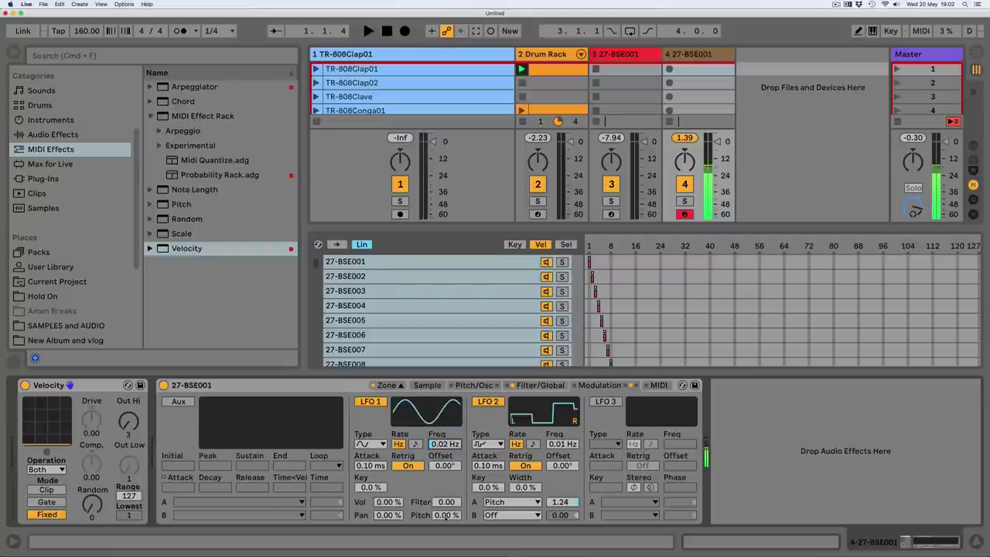
drag(447, 518, 446, 517)
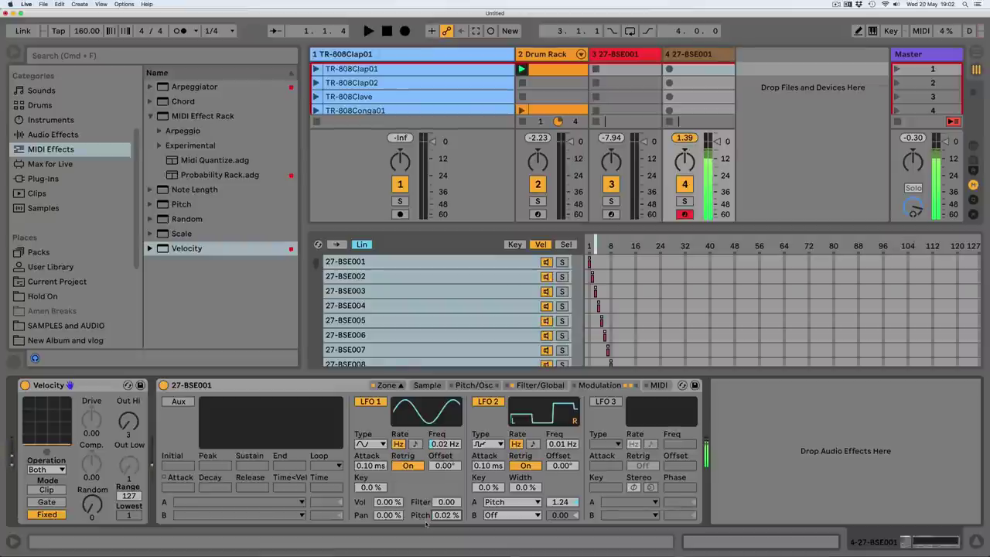
Set the Sampler's volume envelope attack to 44.7 ms.
click(541, 385)
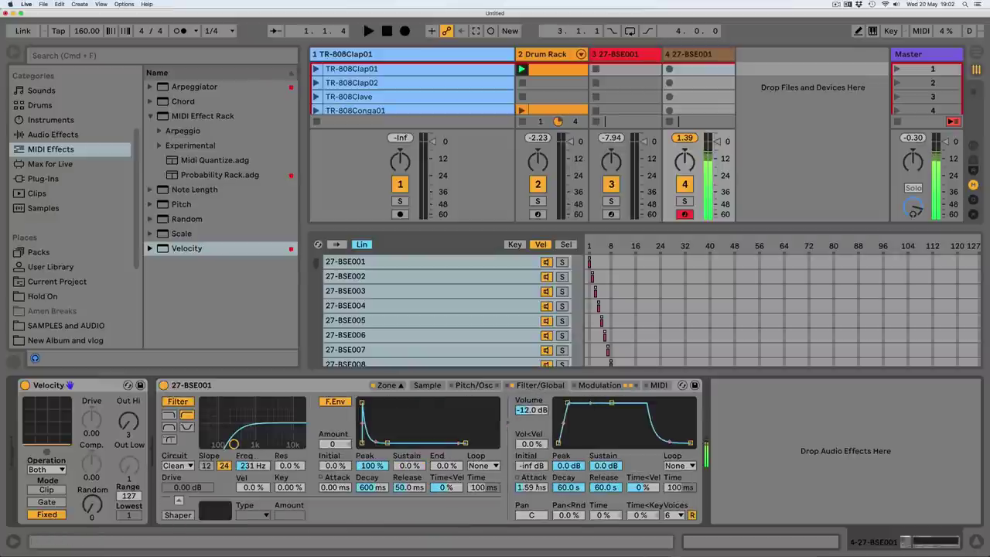
drag(534, 488, 531, 464)
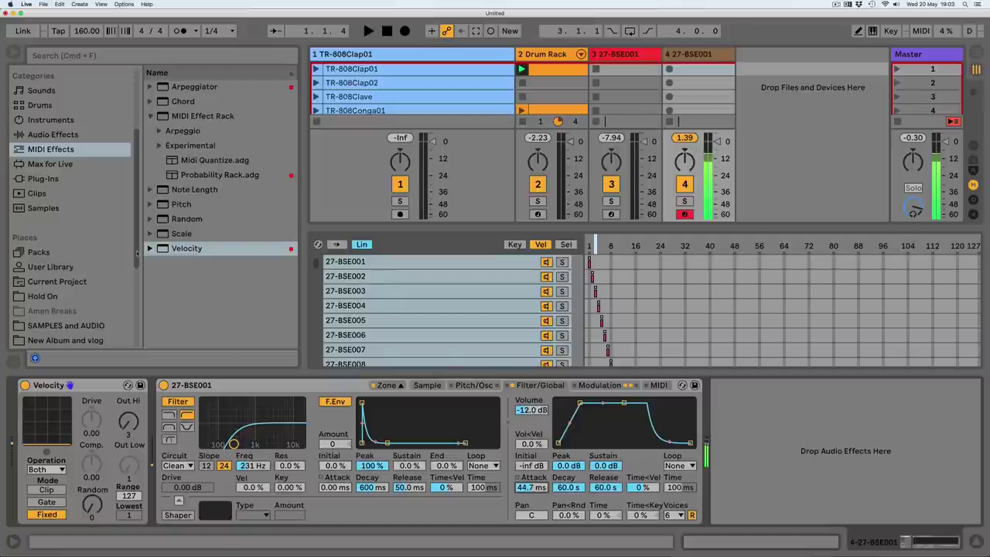
Add a Reverb after the Sampler on track 4, with Dry/Wet at 100% and a decay time of 620 ms.
scroll(57, 178, up, 1)
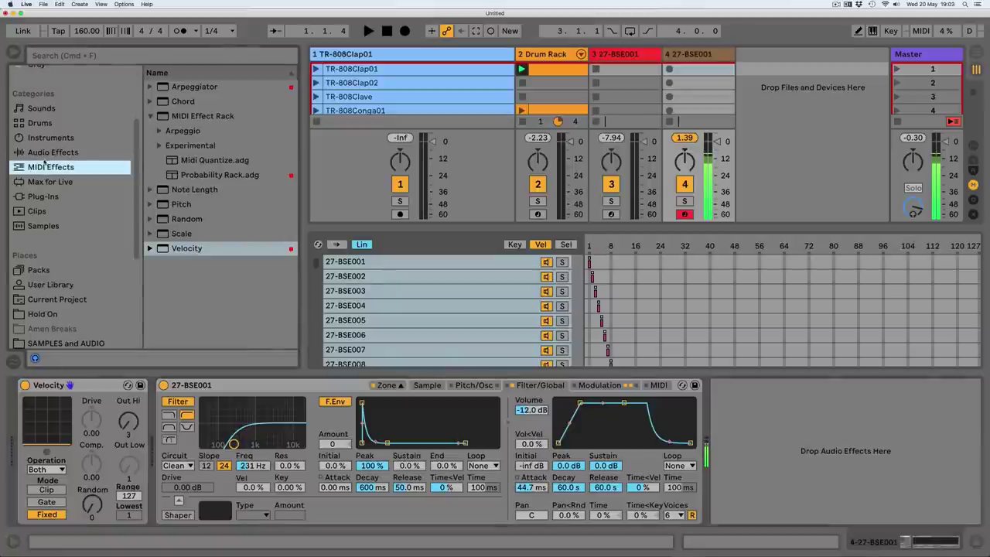
click(53, 152)
drag(168, 254, 769, 470)
drag(930, 546, 942, 547)
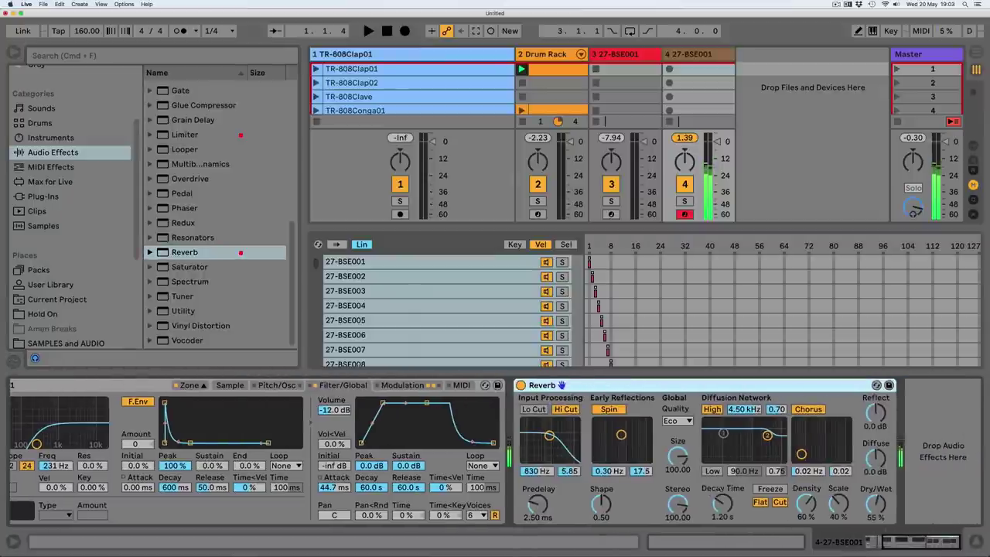
drag(723, 504, 722, 485)
drag(875, 504, 876, 463)
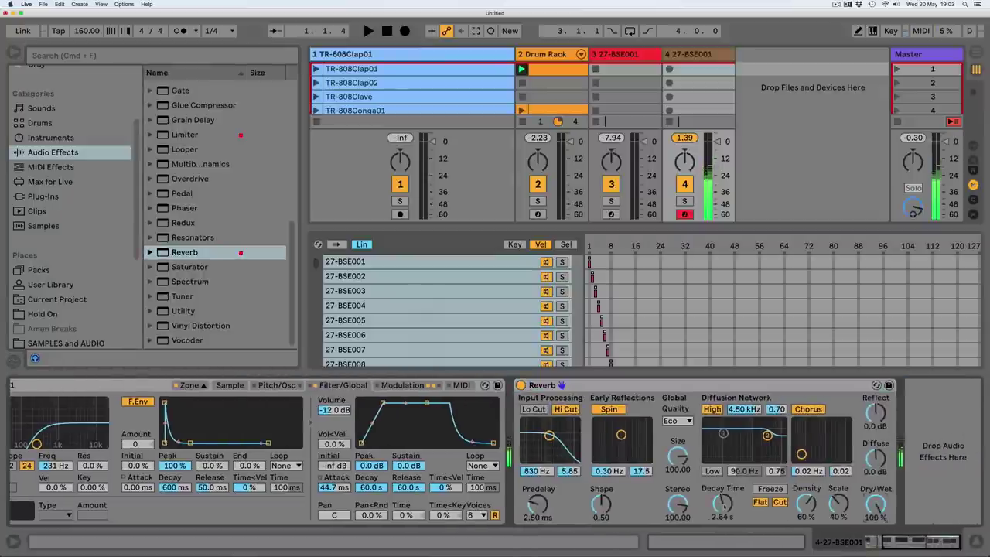
drag(722, 503, 722, 523)
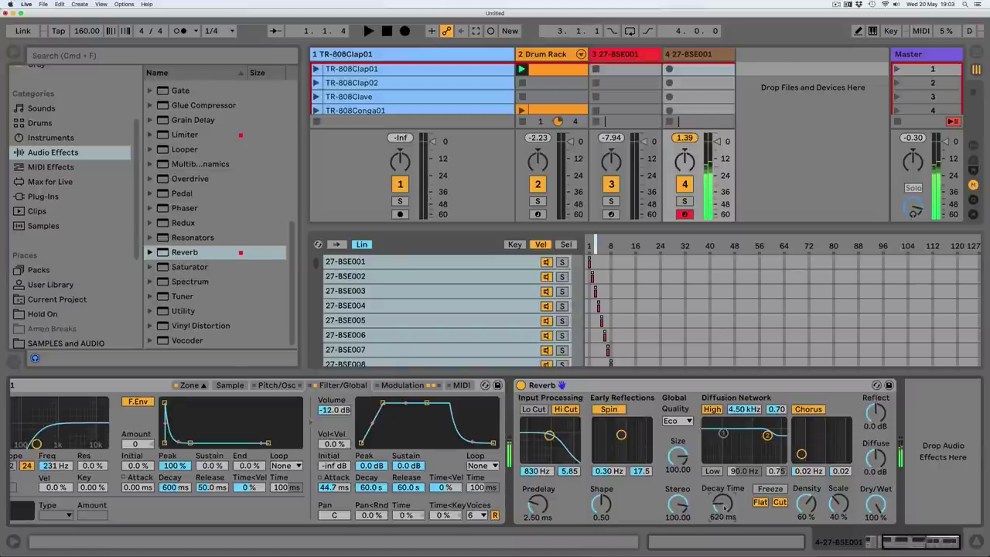
Create an empty MIDI clip in track 4's first slot and turn on note preview in its enlarged note editor.
double_click(700, 69)
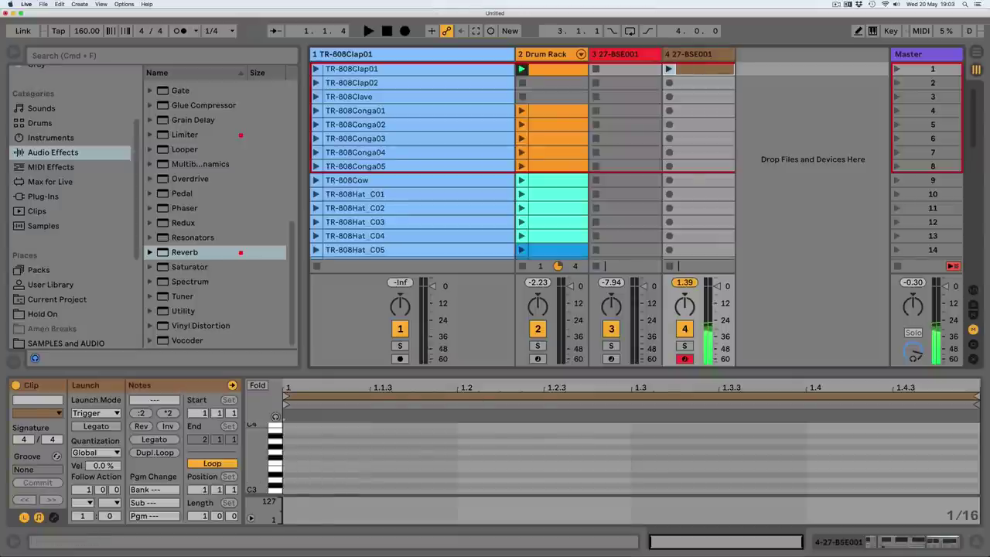
drag(704, 372, 704, 182)
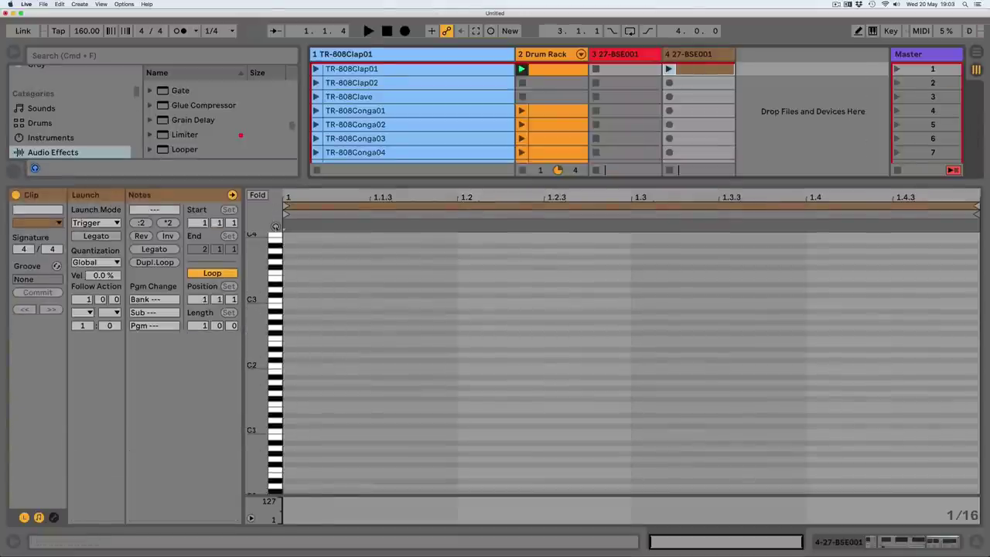
click(276, 226)
drag(276, 263, 304, 412)
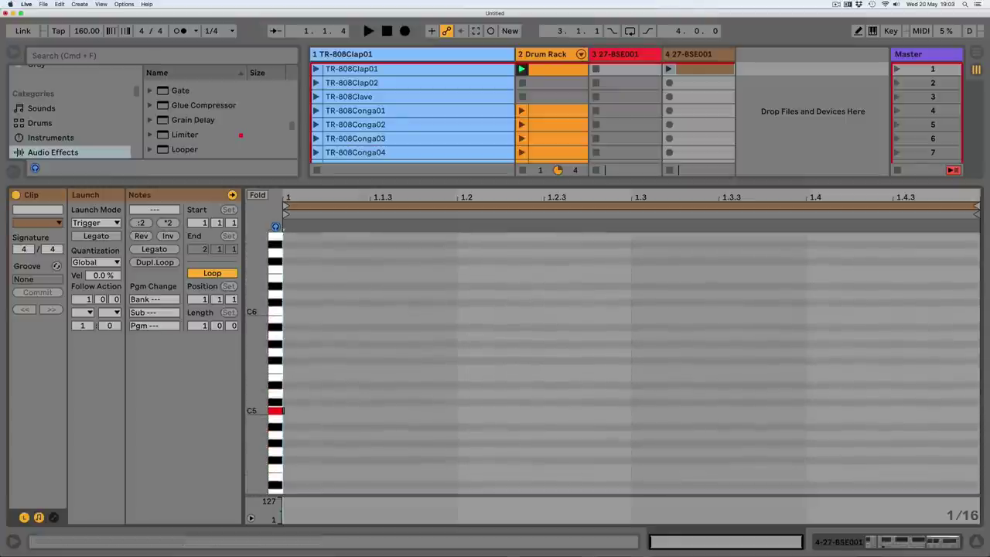
Enter sixteenth notes C5, D5, D#5, F5, G5, A5, A#5 and C6 stacked at the start of the clip.
double_click(304, 411)
double_click(304, 395)
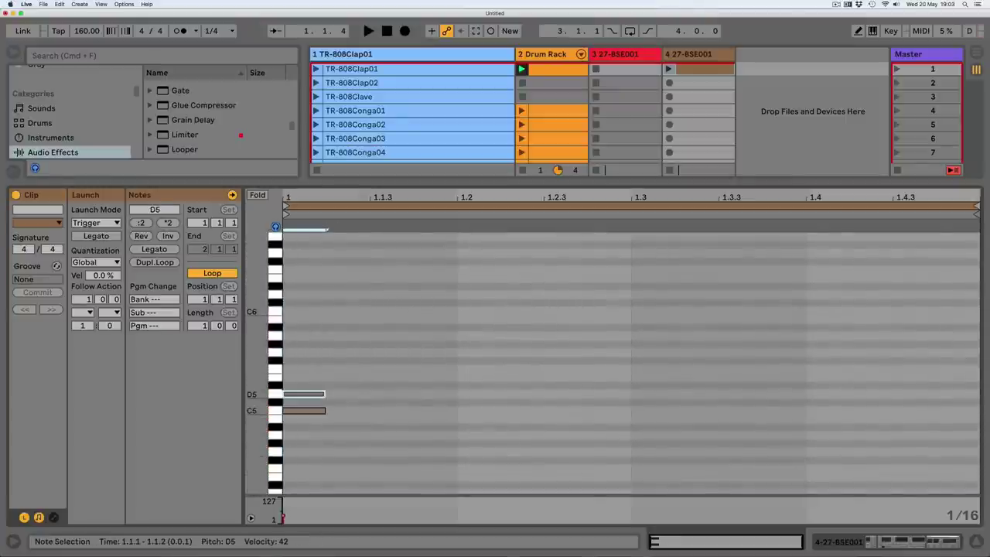
double_click(304, 386)
click(291, 371)
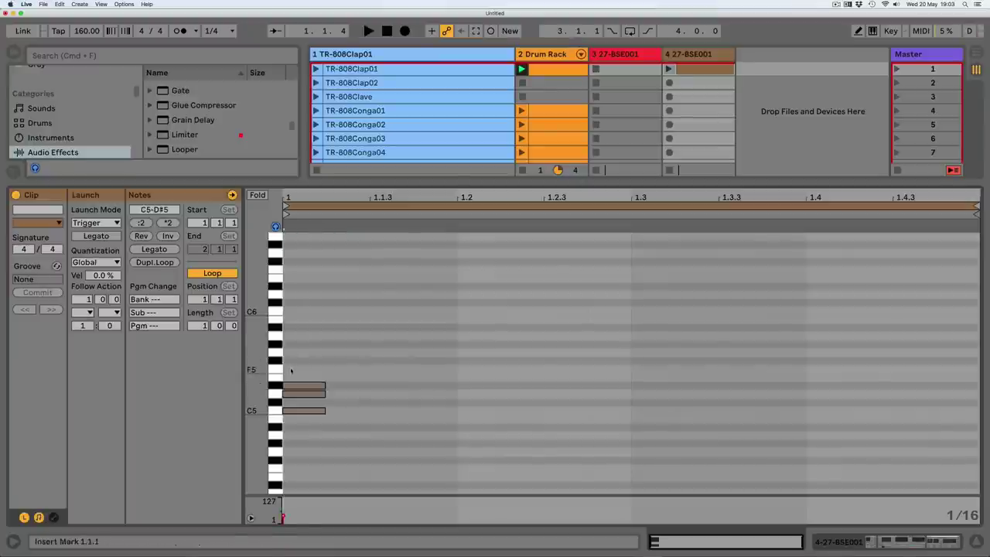
double_click(304, 369)
double_click(304, 352)
double_click(304, 337)
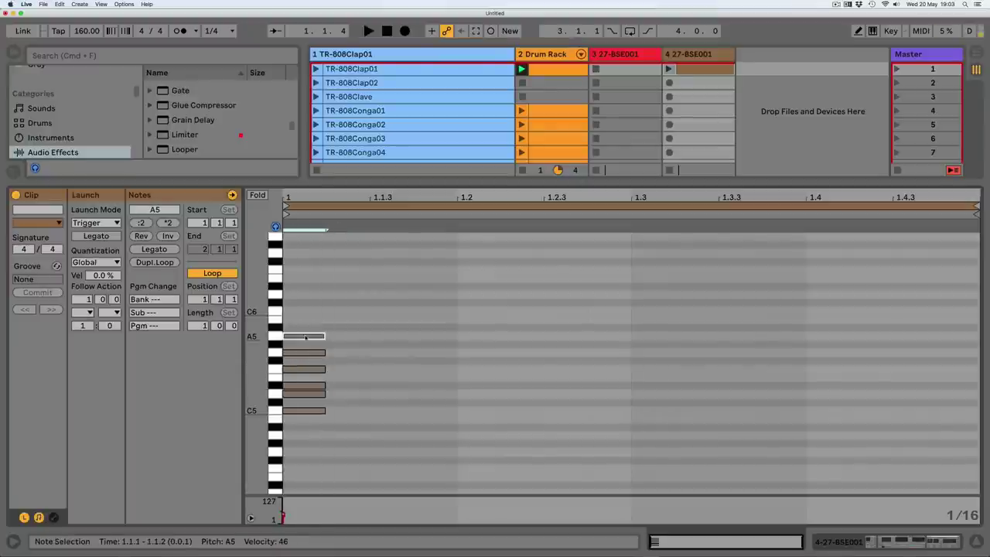
double_click(299, 328)
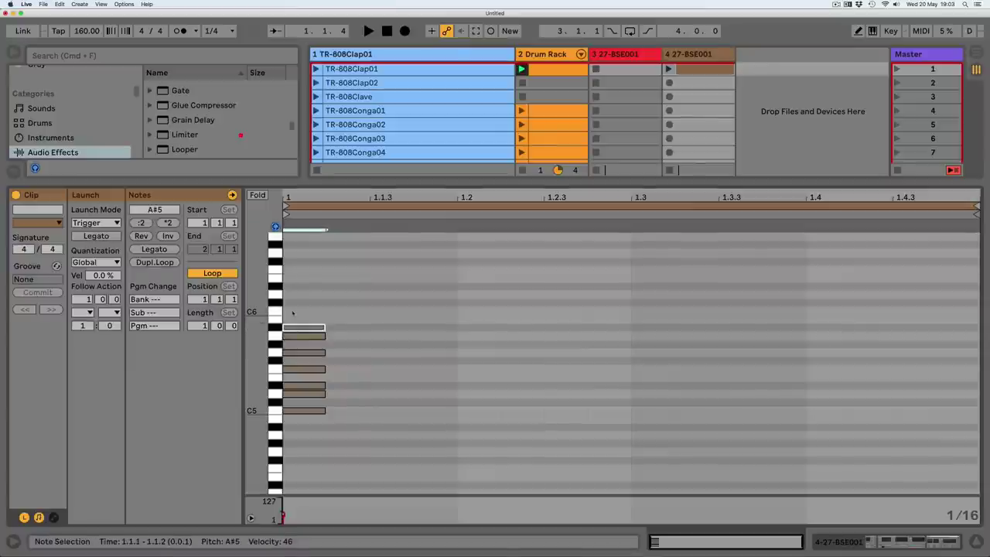
double_click(294, 312)
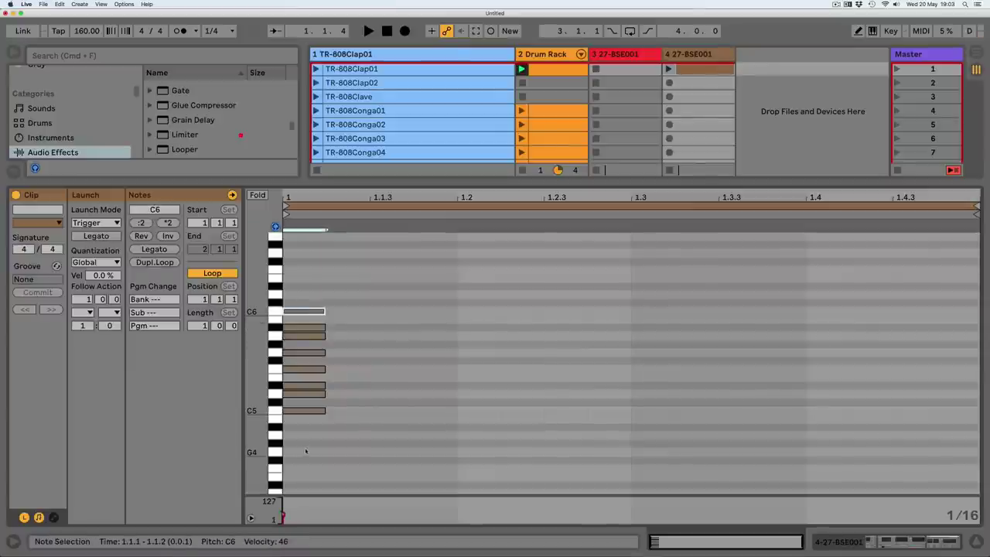
Try copying the C5–C6 note stack up to D6–D7, and remove the copy.
drag(306, 451, 313, 297)
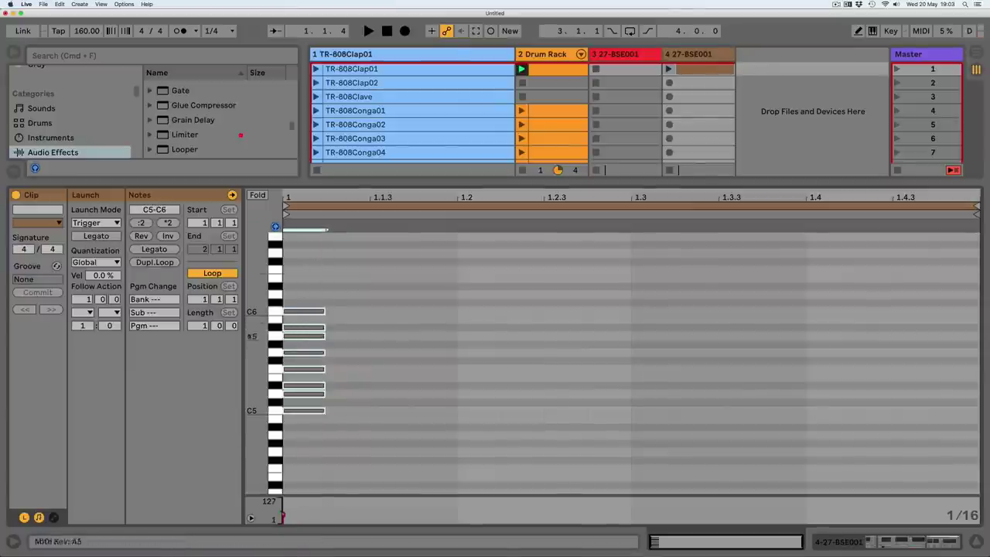
drag(256, 330, 302, 269)
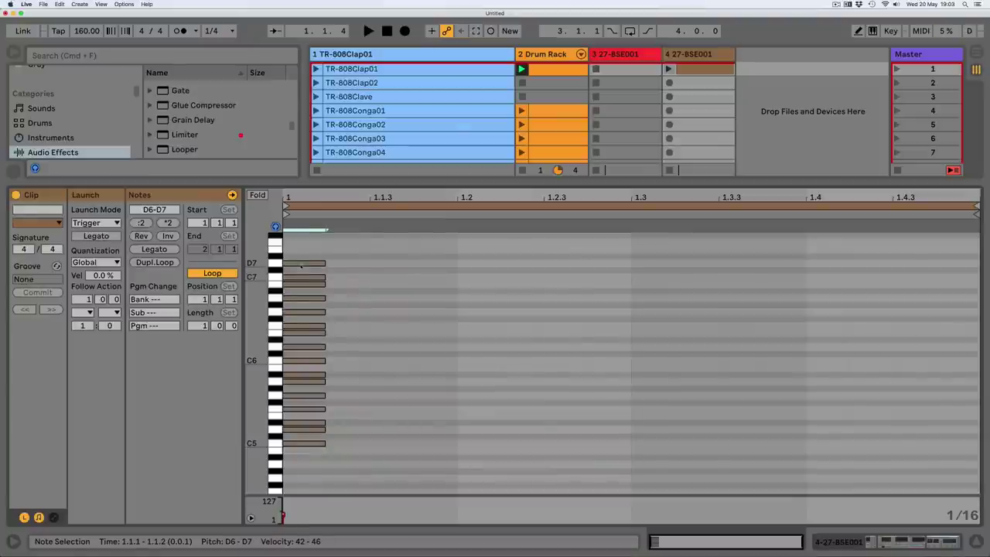
key(Delete)
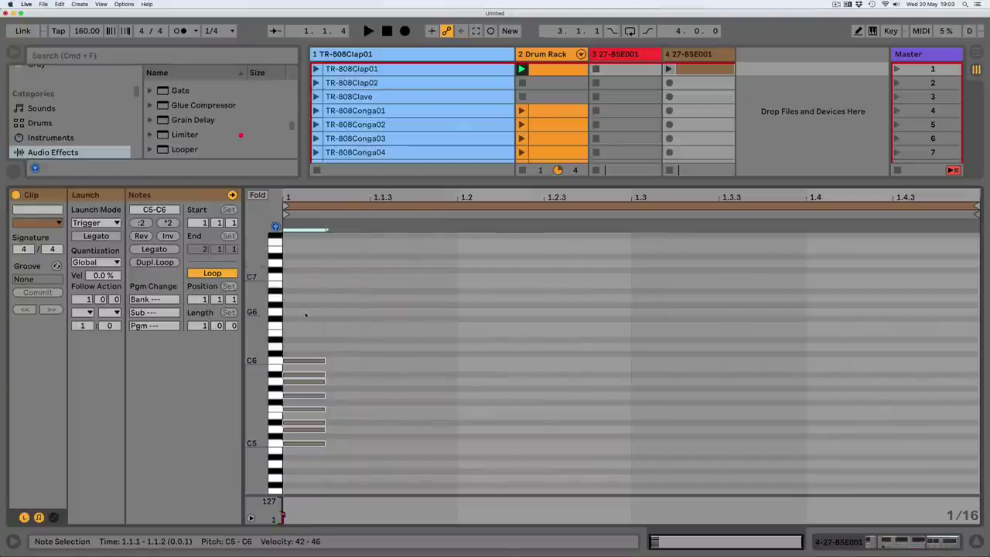
Delete the C6 note from the top of the note stack.
drag(296, 369, 310, 319)
key(Delete)
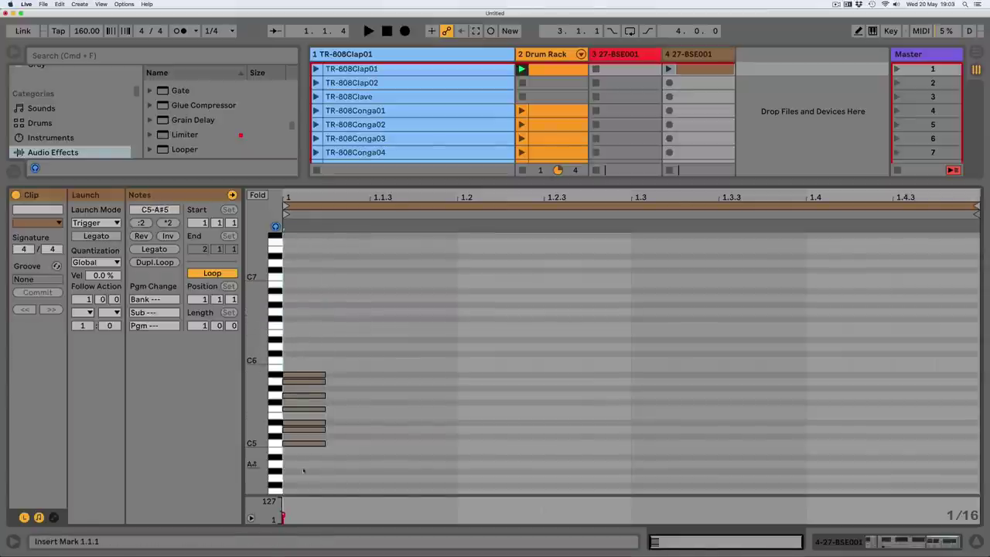
Copy the C5–A#5 notes one octave up to C6–A#6 and lengthen all notes to the full bar.
drag(304, 469, 298, 348)
drag(292, 447, 296, 366)
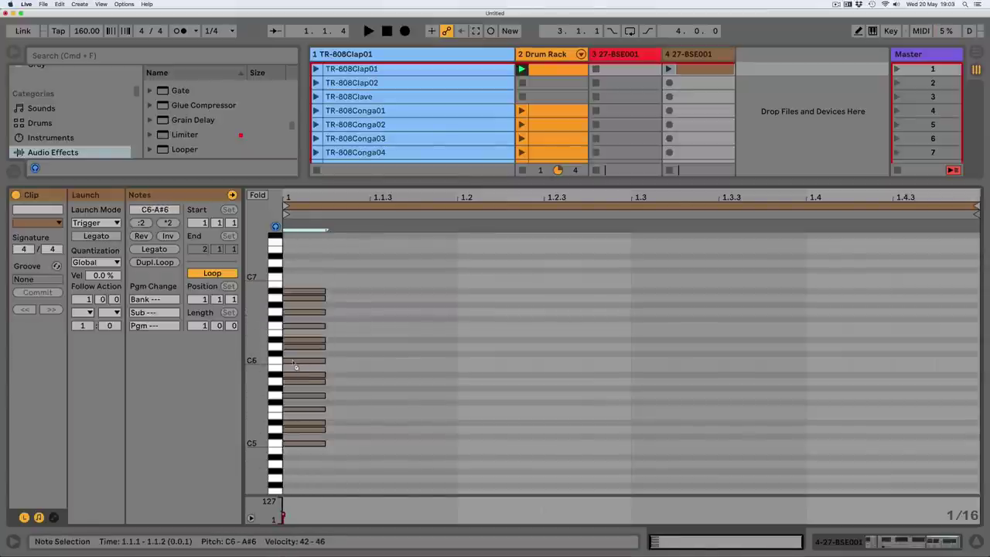
drag(305, 467, 980, 292)
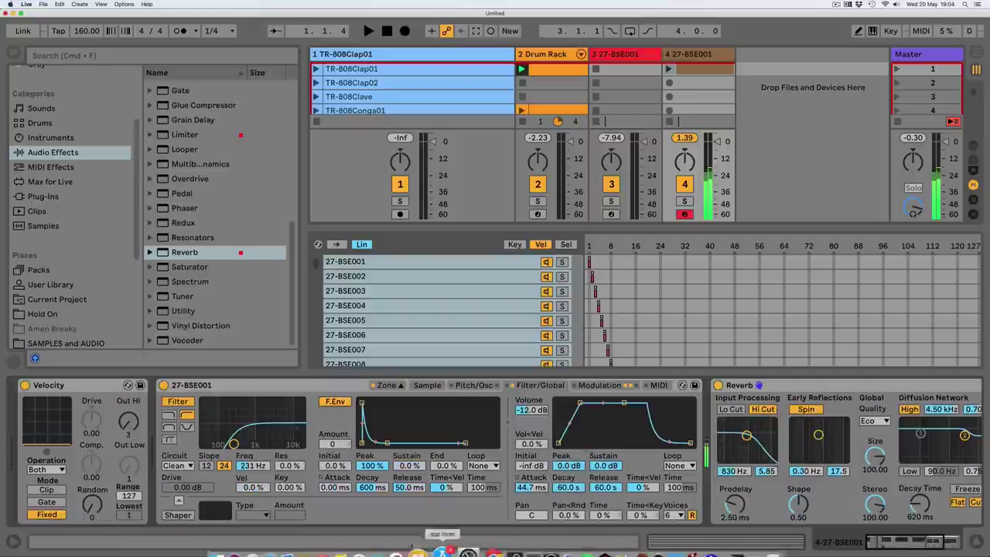
Add an Arpeggiator before track 4's Velocity device, with the Random style and a rate of 1/3.
click(68, 166)
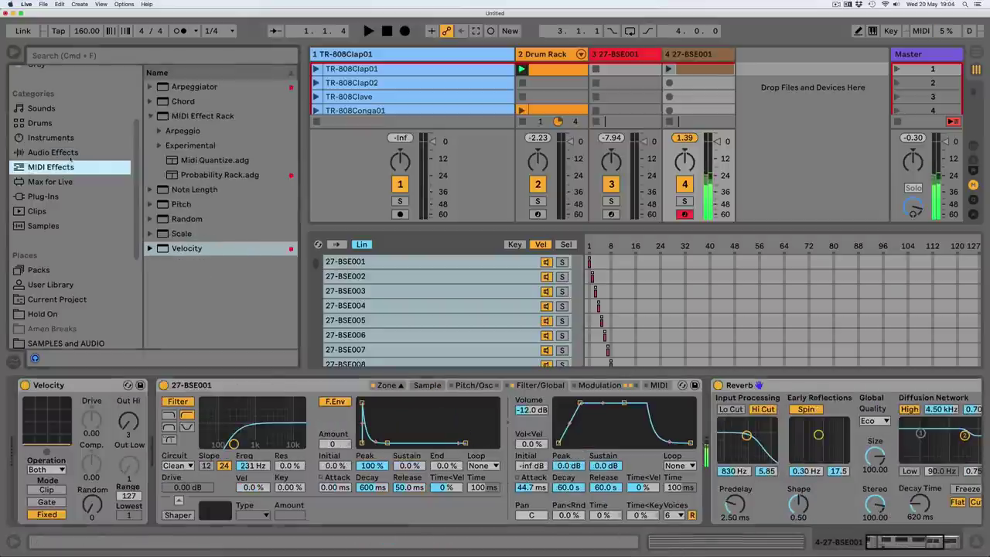
drag(194, 87, 33, 433)
click(53, 407)
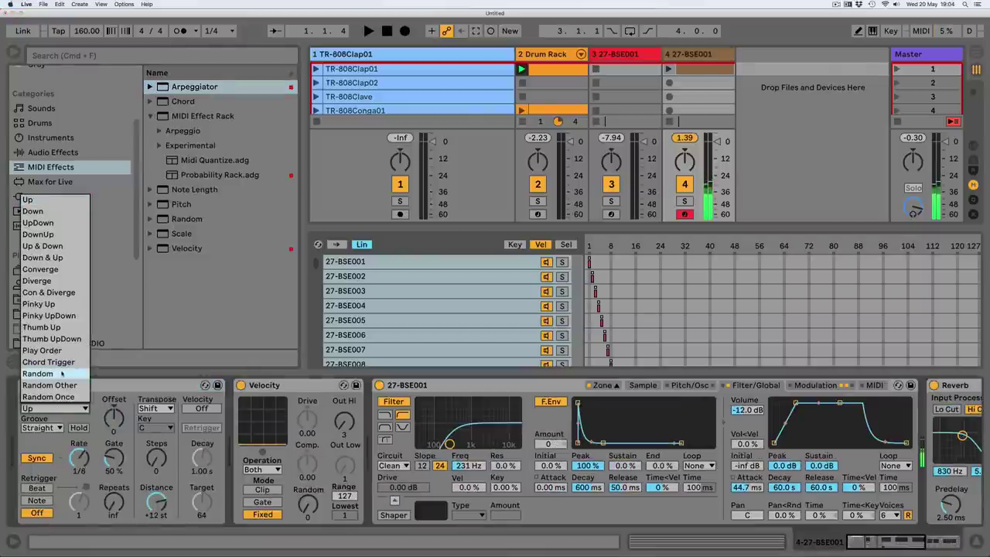
click(62, 374)
drag(77, 457, 68, 431)
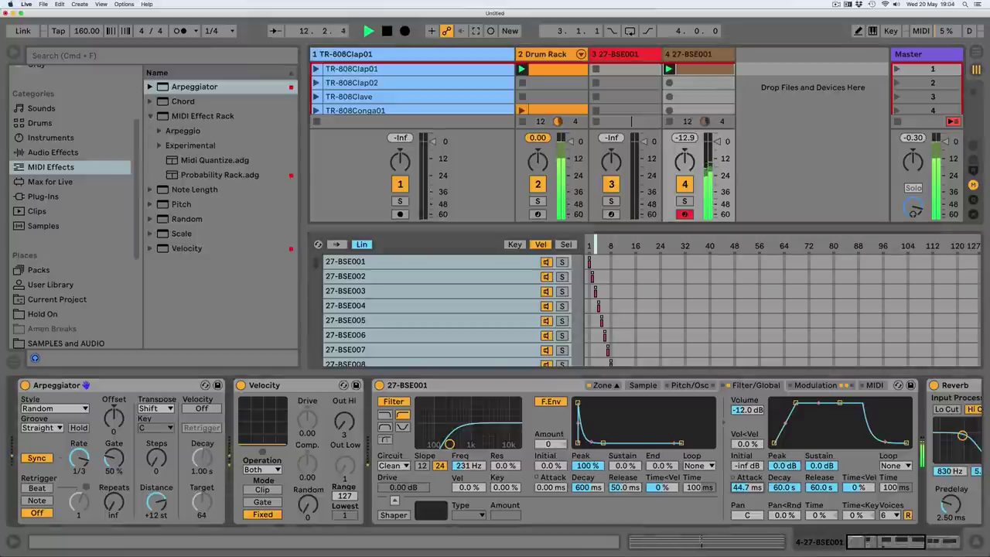
Try track 4's Velocity device with Out Hi at 64 and Random at 64.
click(815, 384)
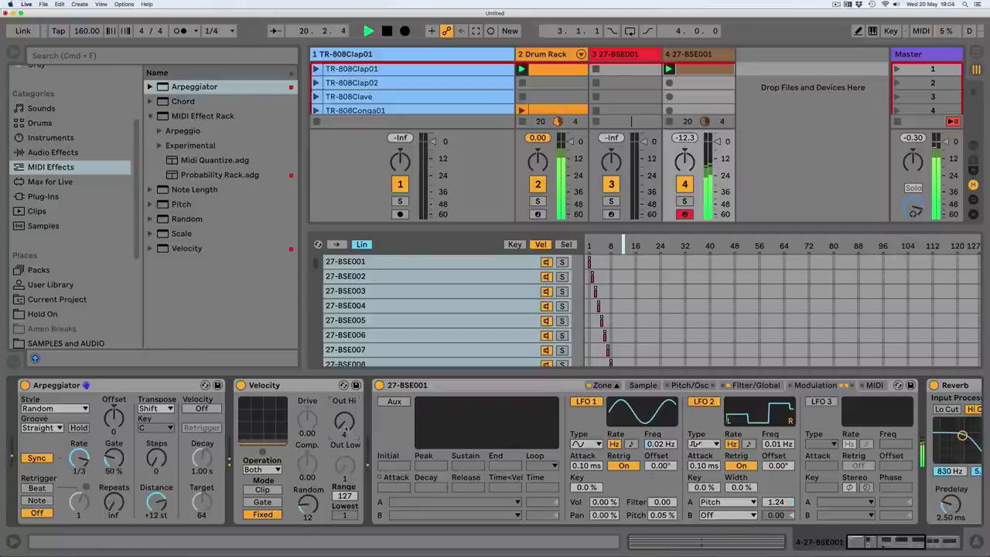
drag(346, 428, 346, 382)
drag(308, 507, 308, 466)
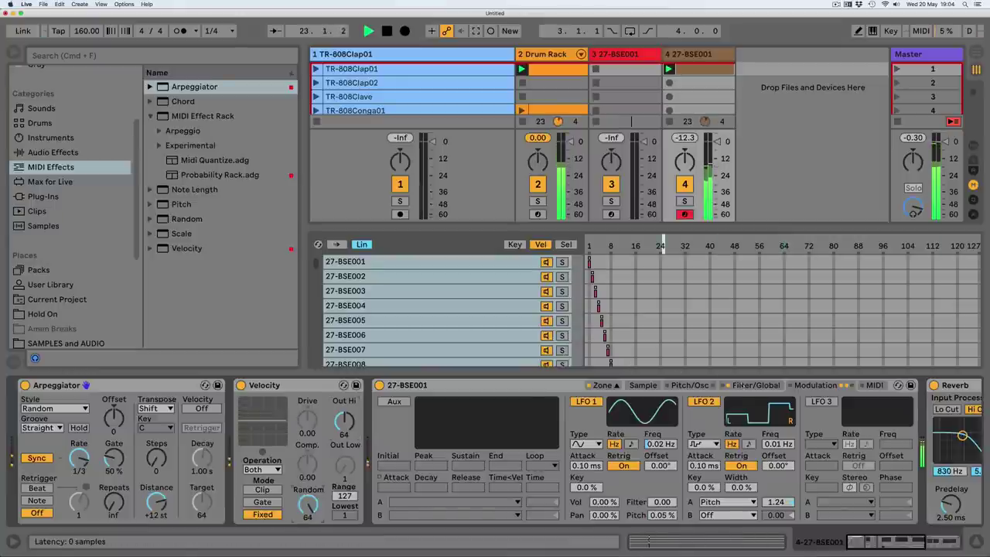
Reset the Velocity device's Random to 0 and lower its Out Hi to 9.
click(736, 385)
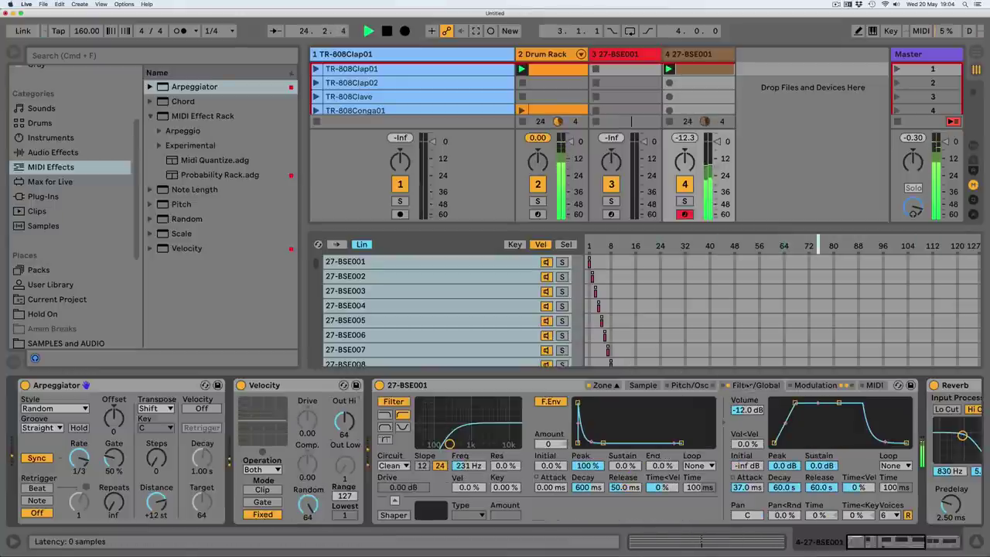
double_click(308, 506)
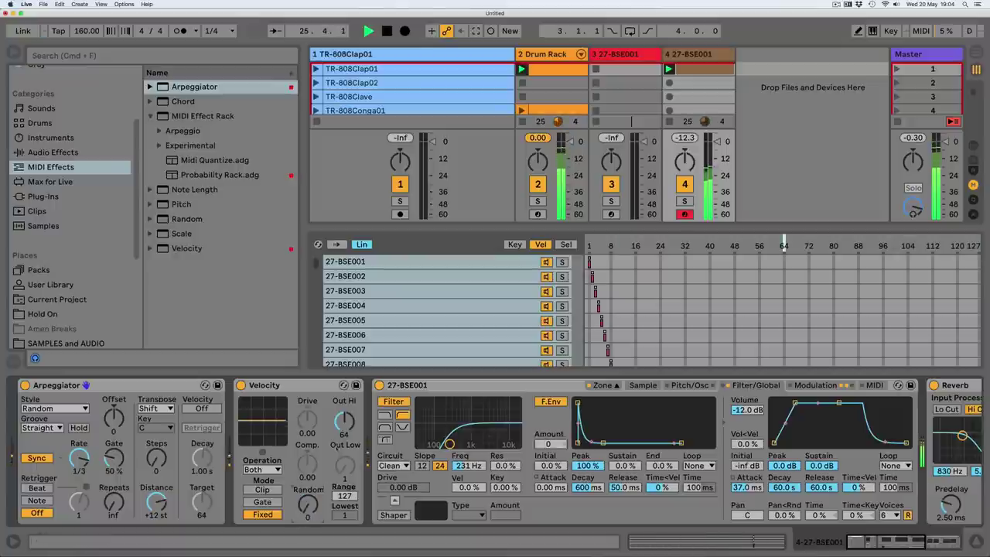
drag(344, 422, 344, 456)
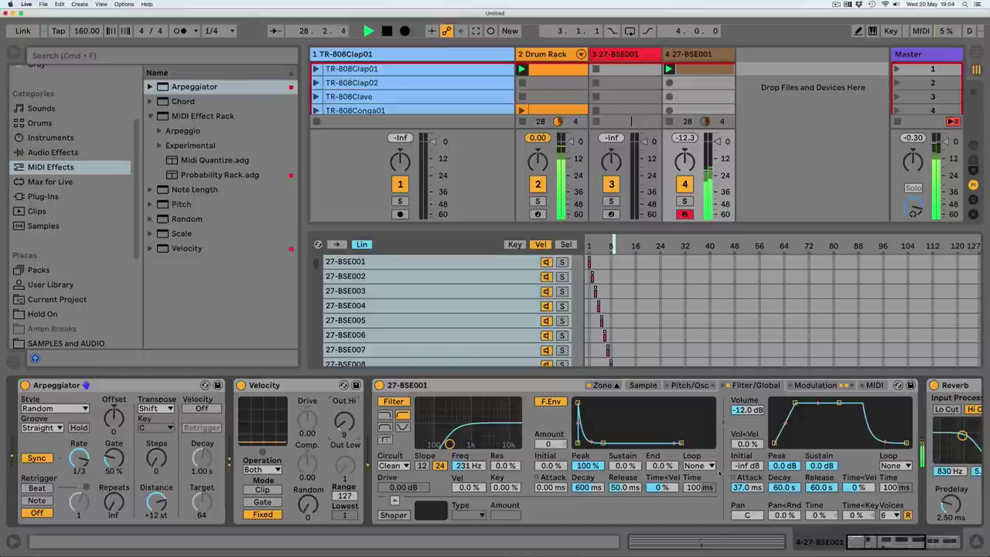
Try 10 voices on track 4's Sampler, and settle on 4 voices.
click(889, 515)
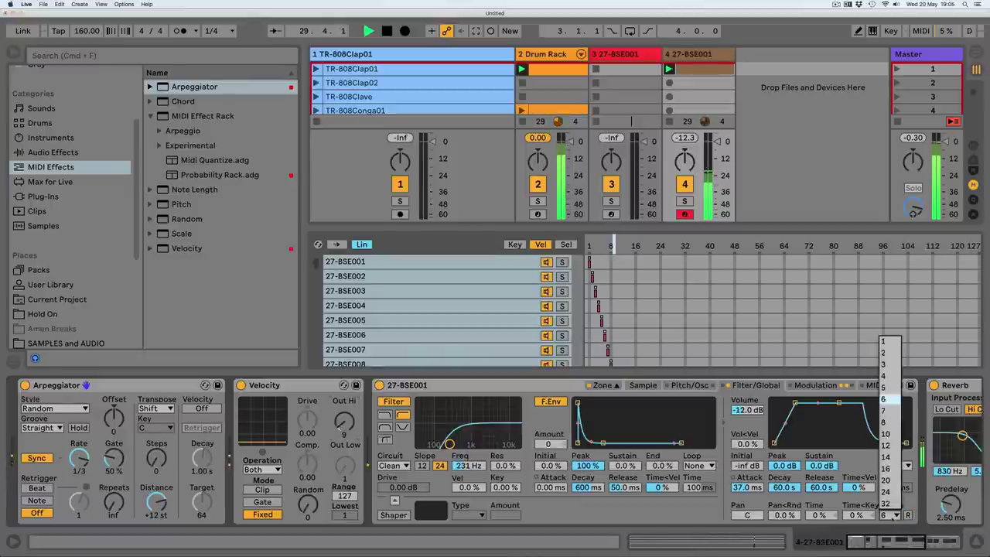
click(892, 435)
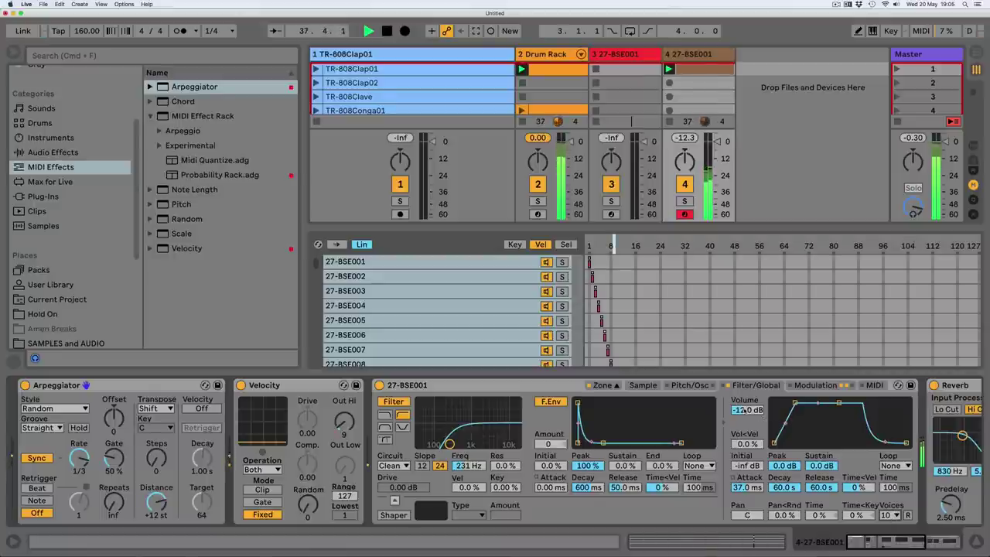
click(888, 515)
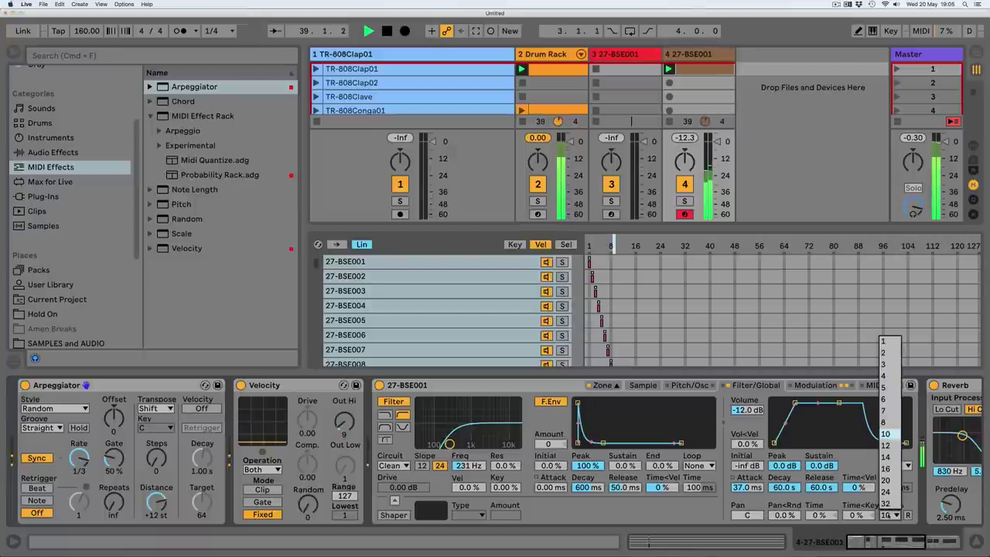
click(891, 378)
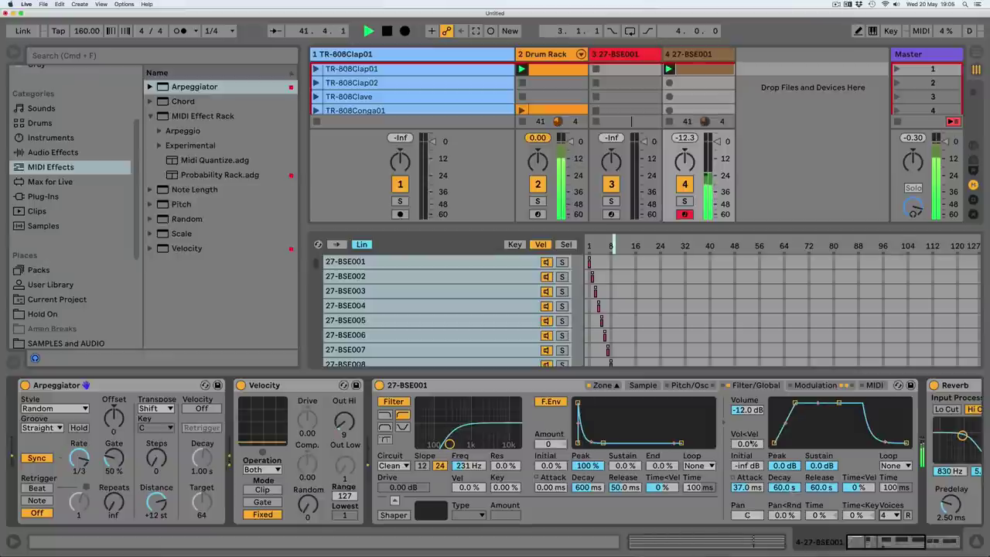
Raise the Sampler's volume to -5.06 dB and lower the Velocity device's Out Hi to 3.
drag(741, 410, 741, 390)
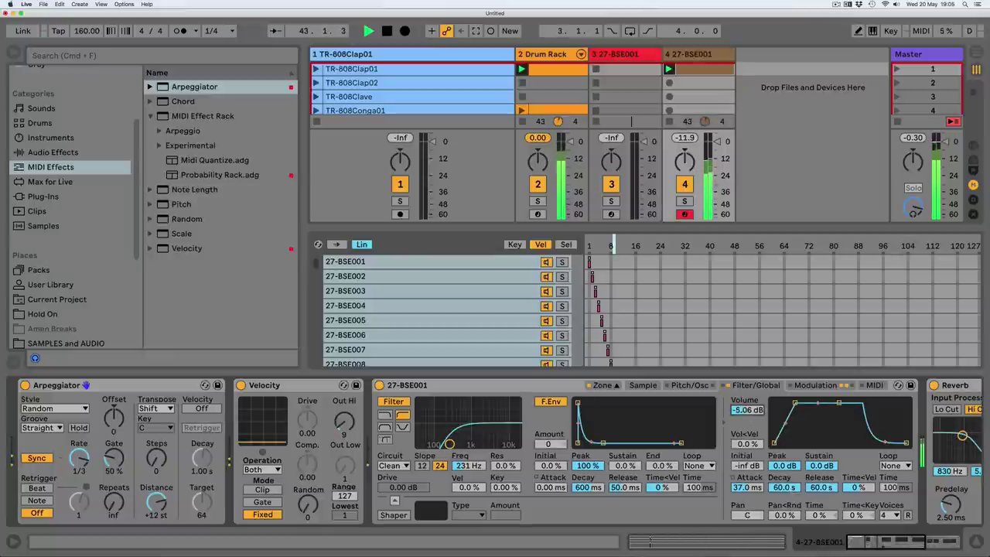
drag(345, 423, 345, 430)
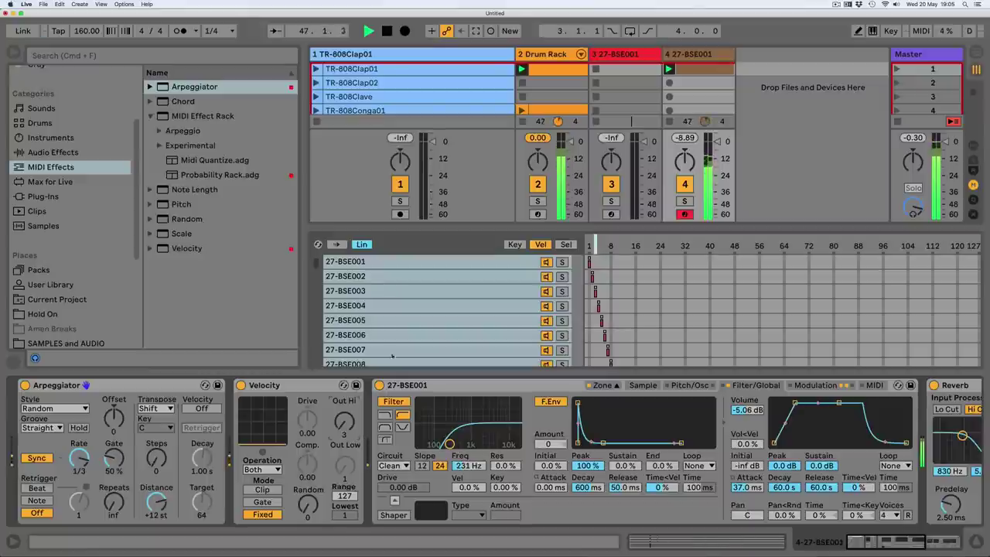
Arm track 3 alongside track 4 and bring the Sampler at the end of its device chain into view.
click(632, 58)
super+click(616, 214)
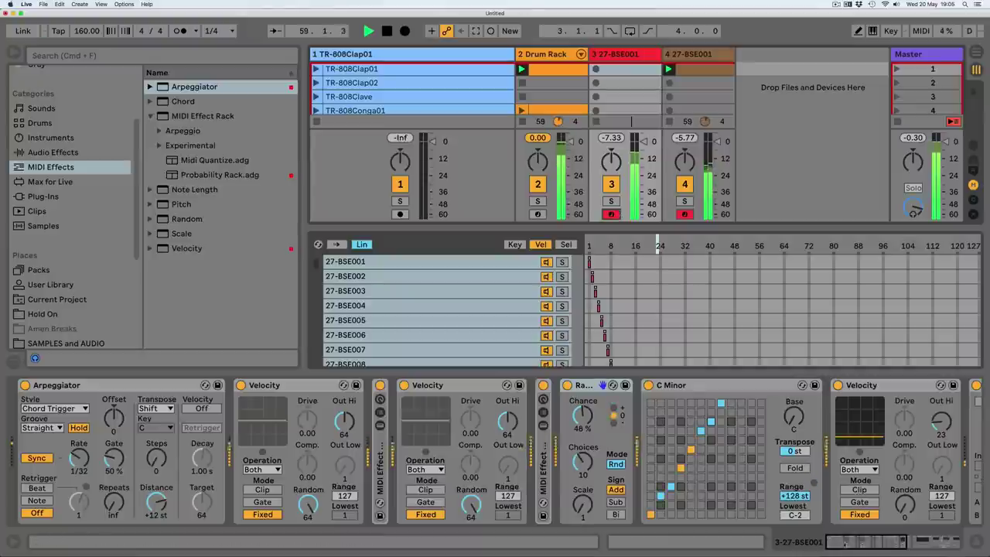
drag(891, 544, 945, 546)
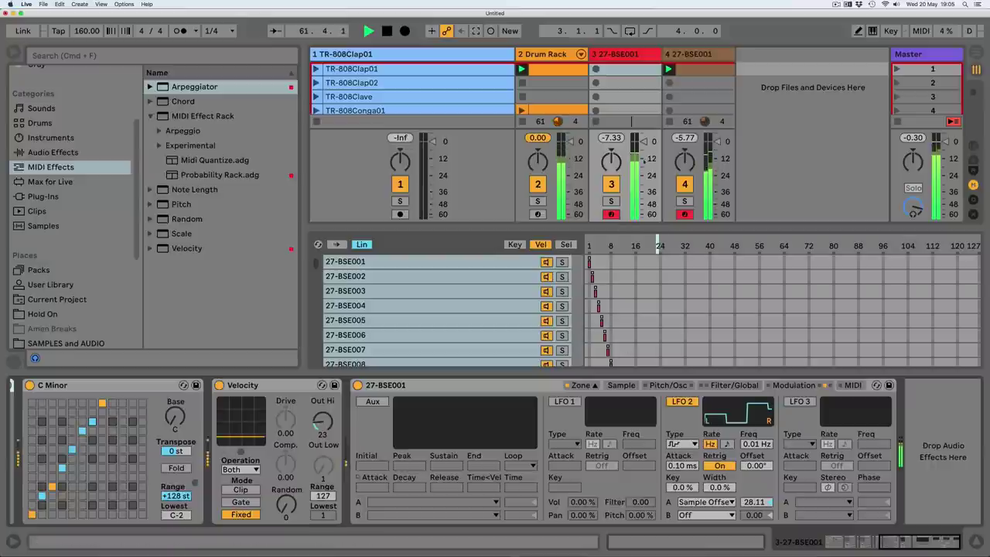
On track 4's Sampler, set LFO 2's Pitch amount to 2.24 and LFO 1's Pitch to 0.00%.
click(679, 62)
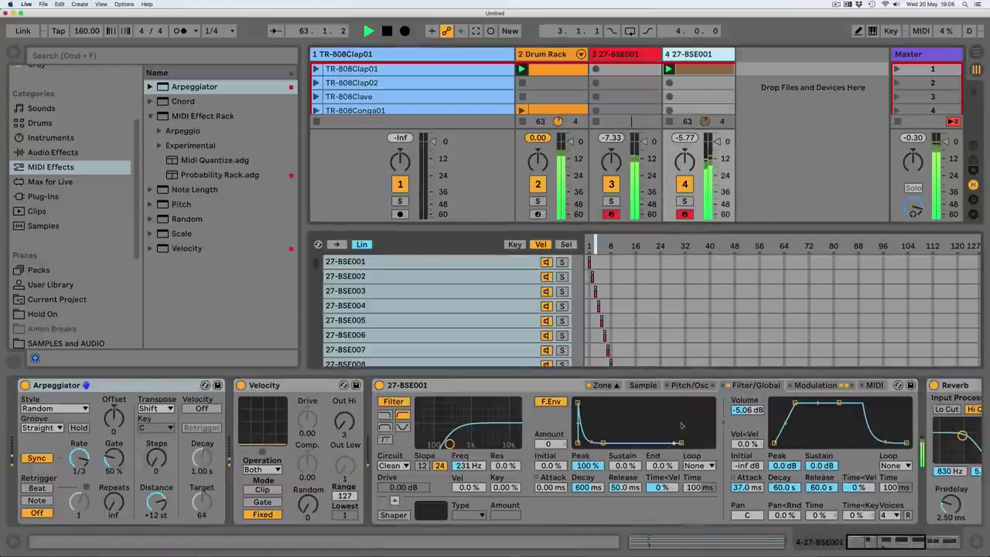
click(793, 386)
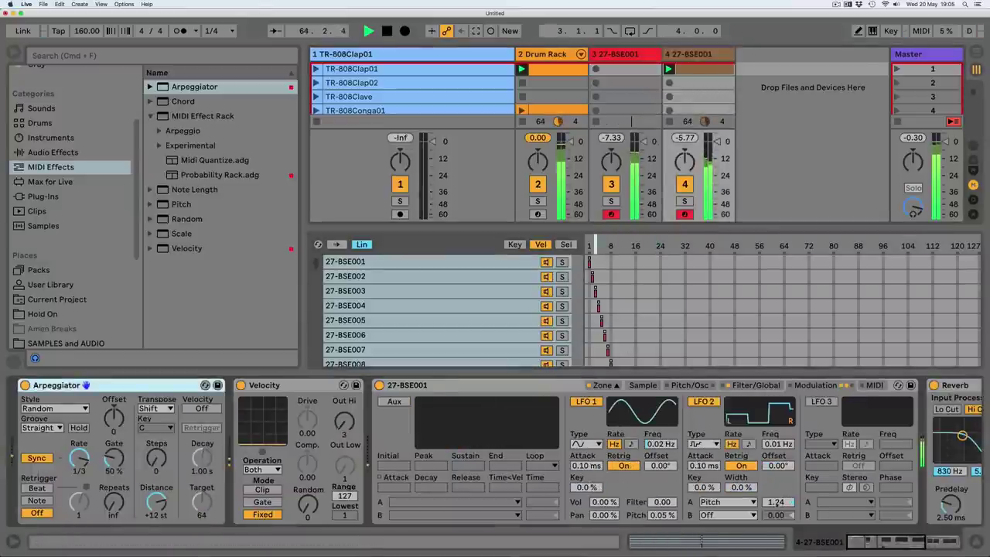
drag(776, 504, 777, 499)
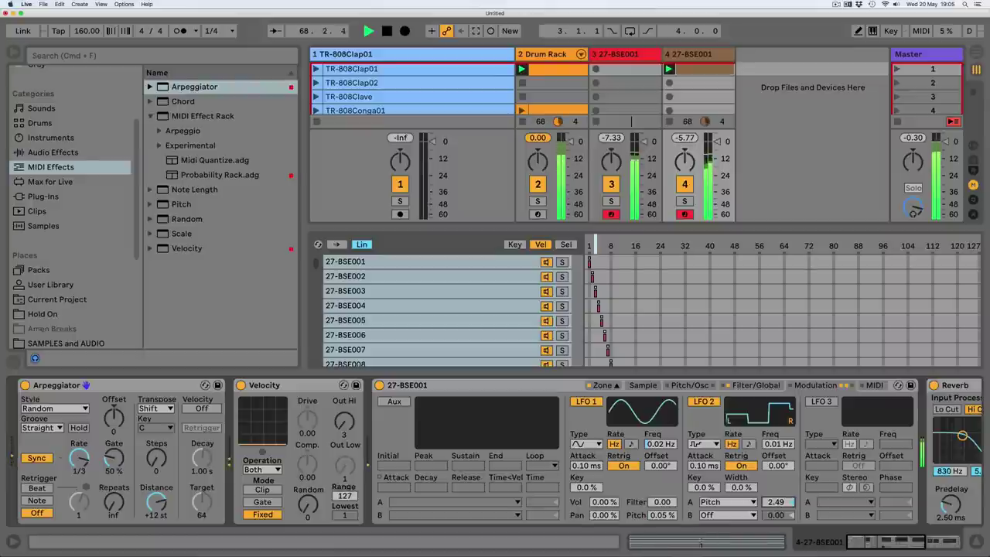
drag(670, 515, 670, 523)
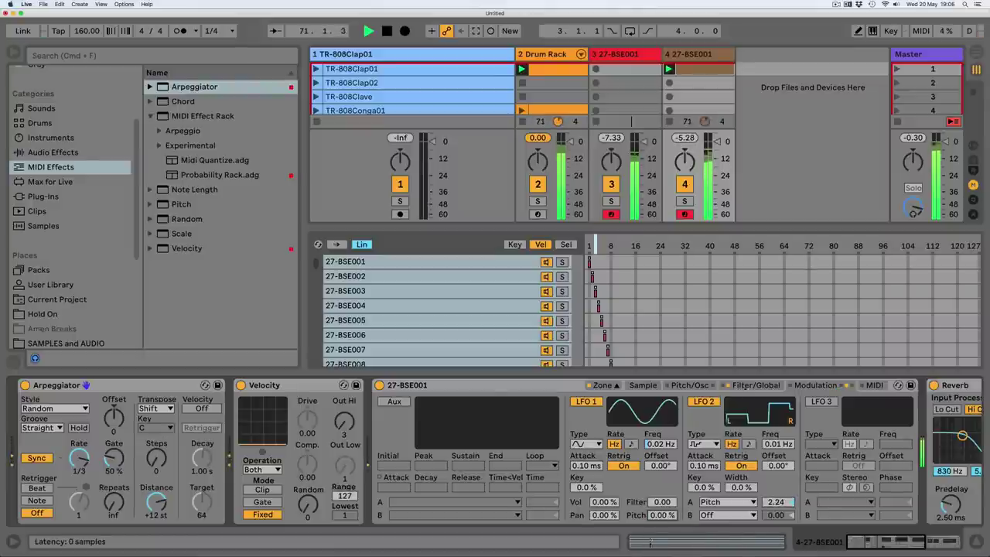
Show the Sampler's pitch and oscillator settings, and raise the Velocity device's Out Hi to 7.
click(688, 386)
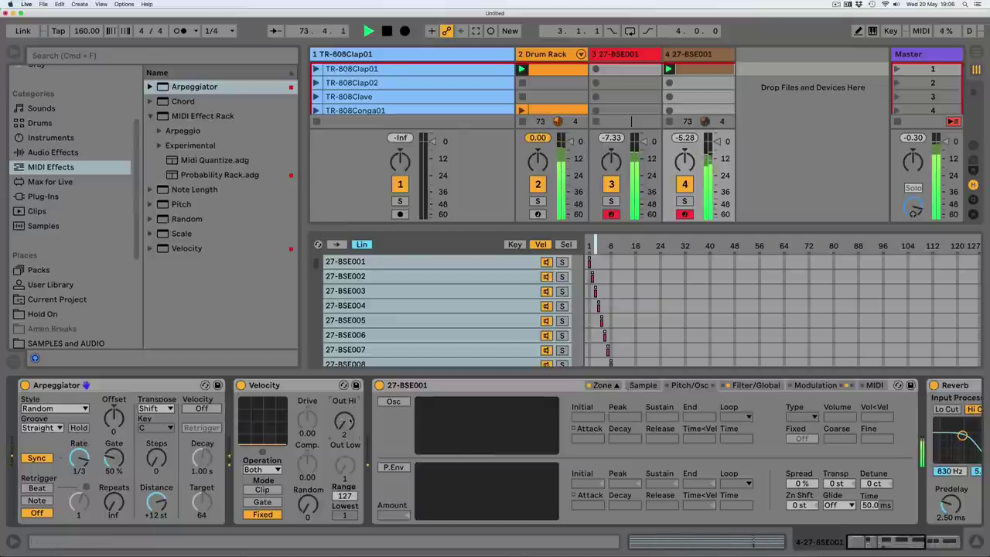
drag(349, 426, 349, 425)
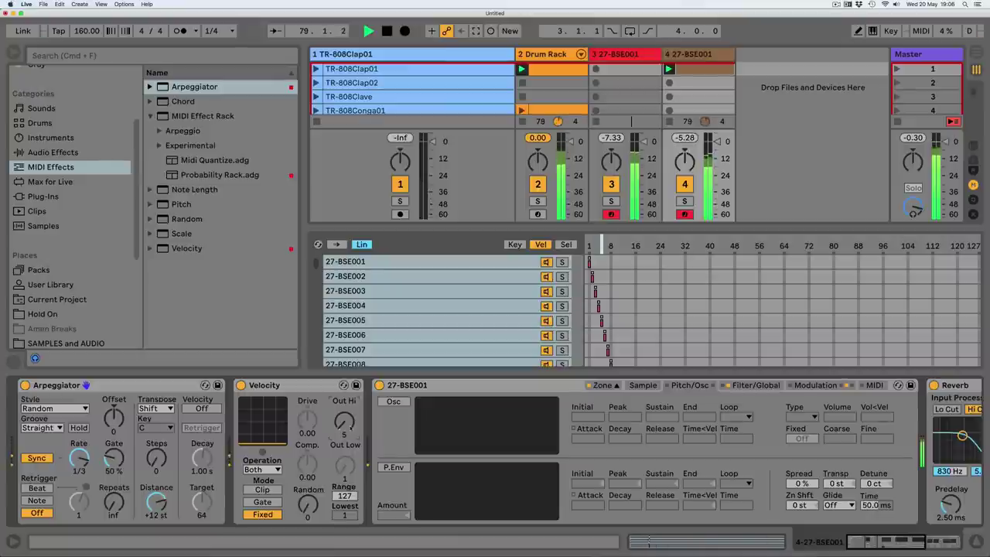
drag(349, 425, 349, 423)
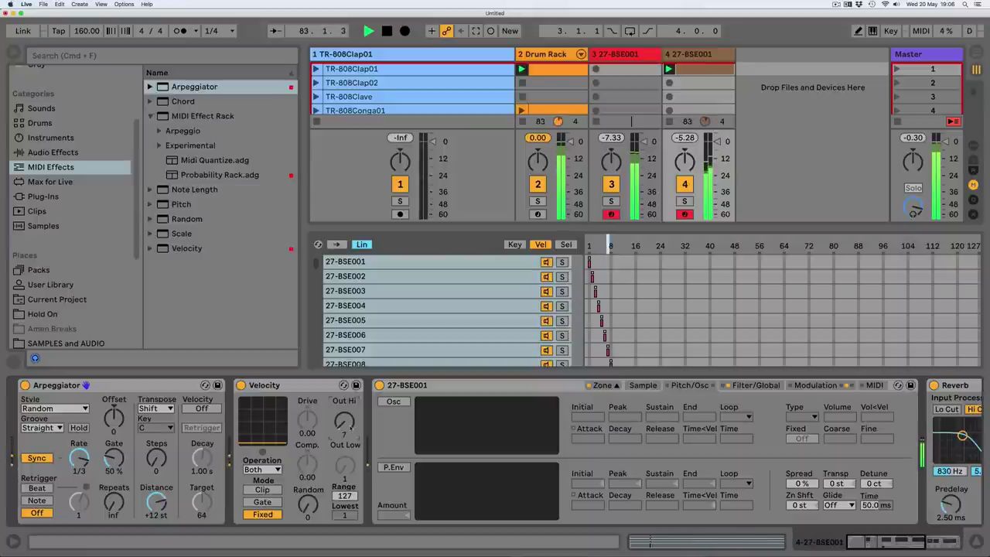
Lower LFO 2's Pitch modulation amount on track 4's Sampler.
click(815, 385)
drag(780, 502, 749, 536)
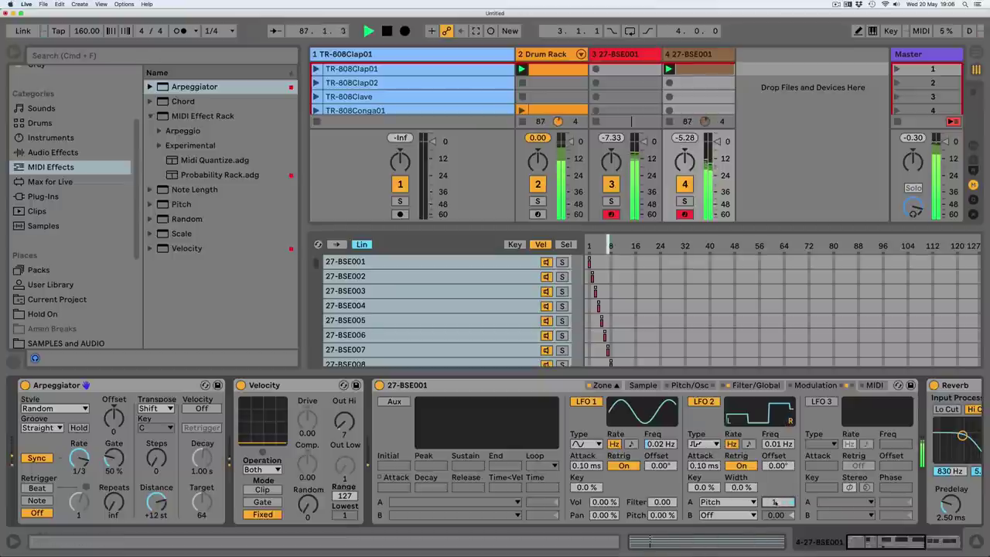
Set LFO 2's Pitch amount to 1.50 and LFO 1's Pitch to 0.50% on track 4's Sampler.
drag(775, 503, 775, 495)
drag(662, 515, 663, 508)
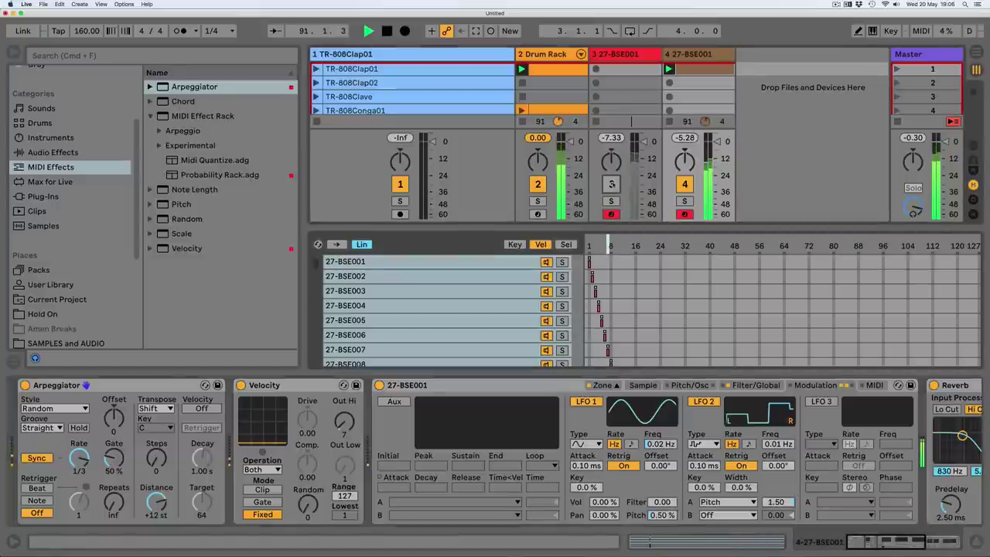
Lengthen the decay time of track 4's Reverb to 932 ms.
click(546, 55)
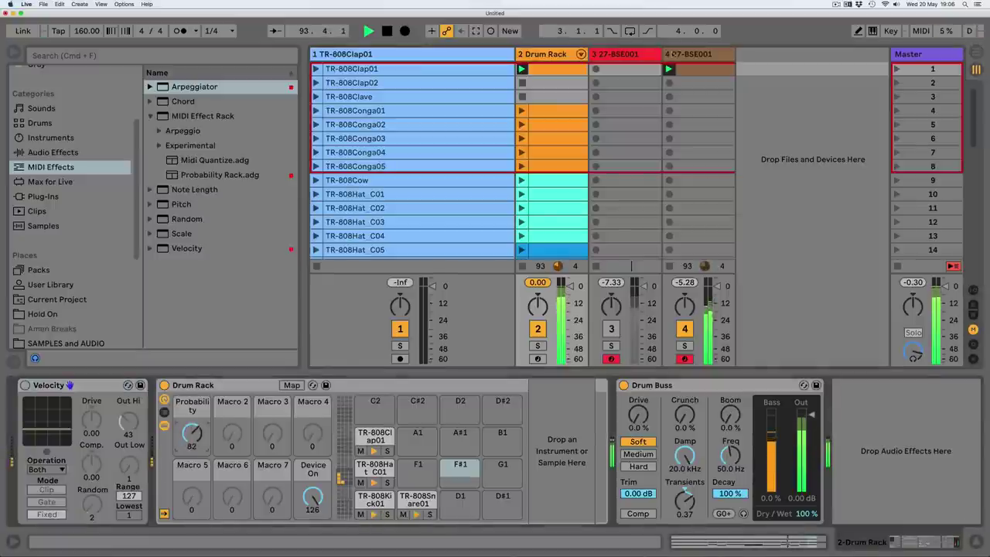
click(690, 55)
drag(874, 543, 909, 547)
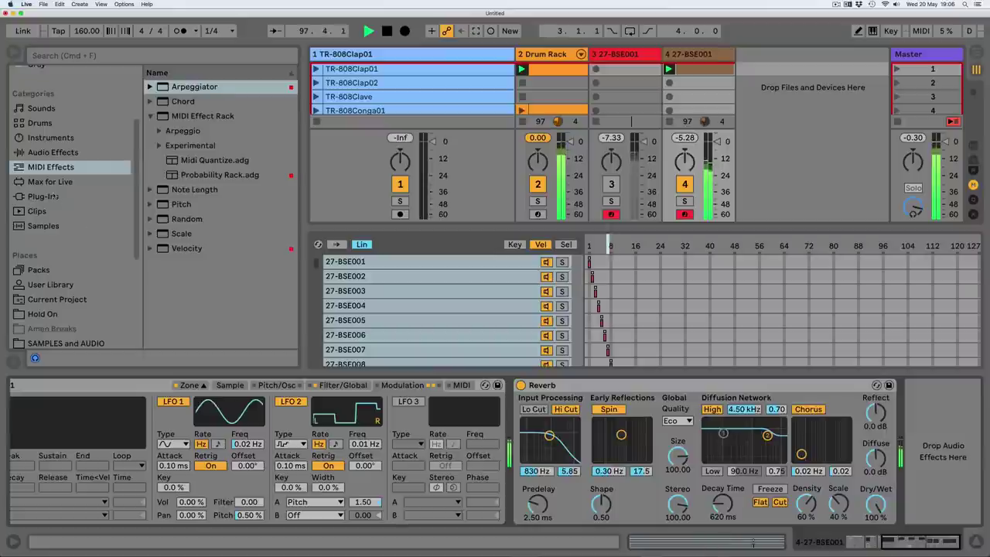
drag(724, 507, 724, 496)
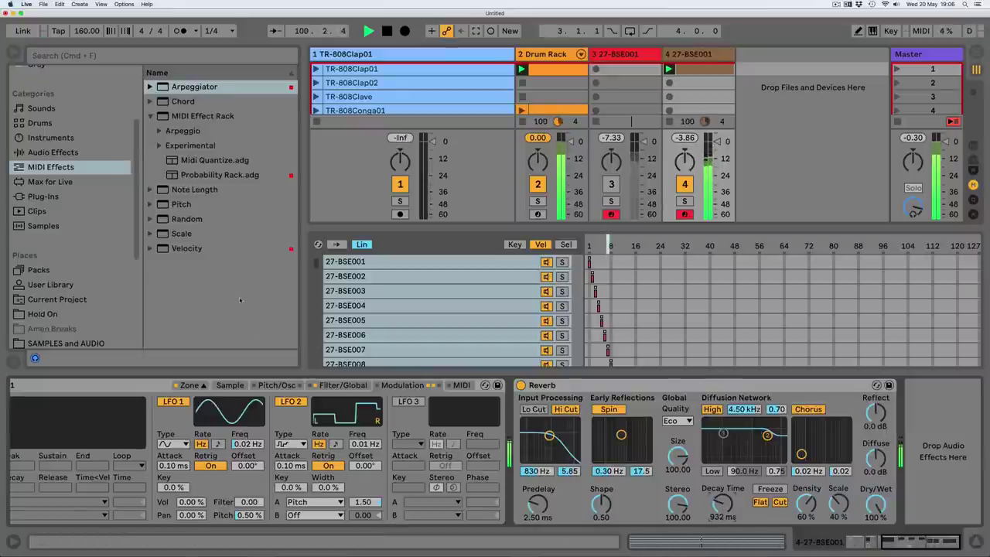
Insert a Delay audio effect between track 4's Sampler and Reverb, and set its feedback to 57%.
scroll(69, 265, down, 5)
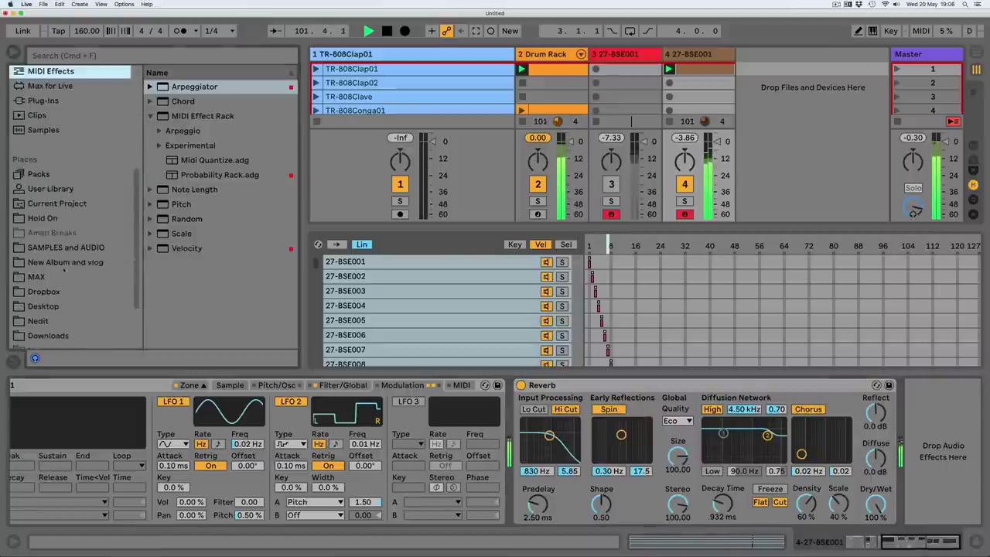
scroll(64, 270, up, 5)
click(34, 182)
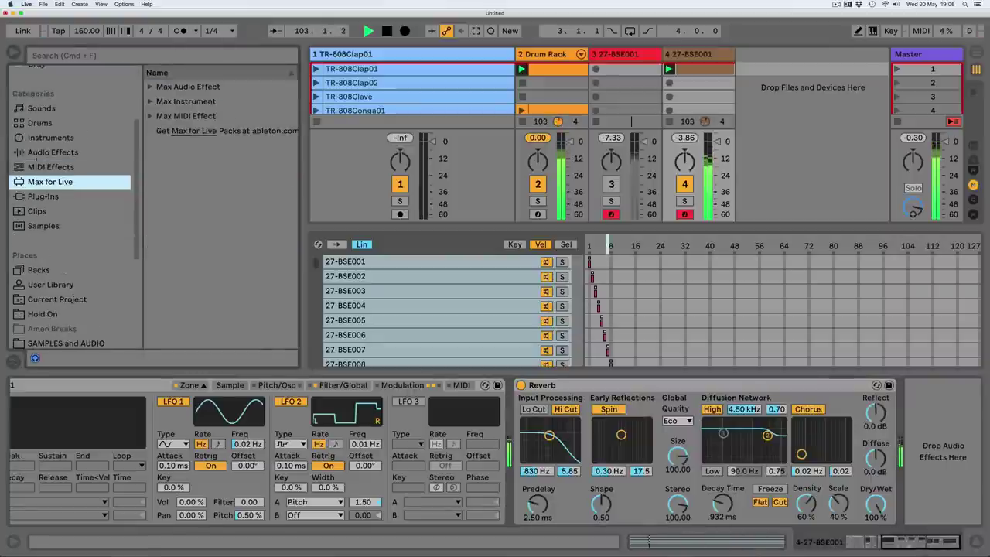
click(32, 153)
scroll(178, 189, up, 8)
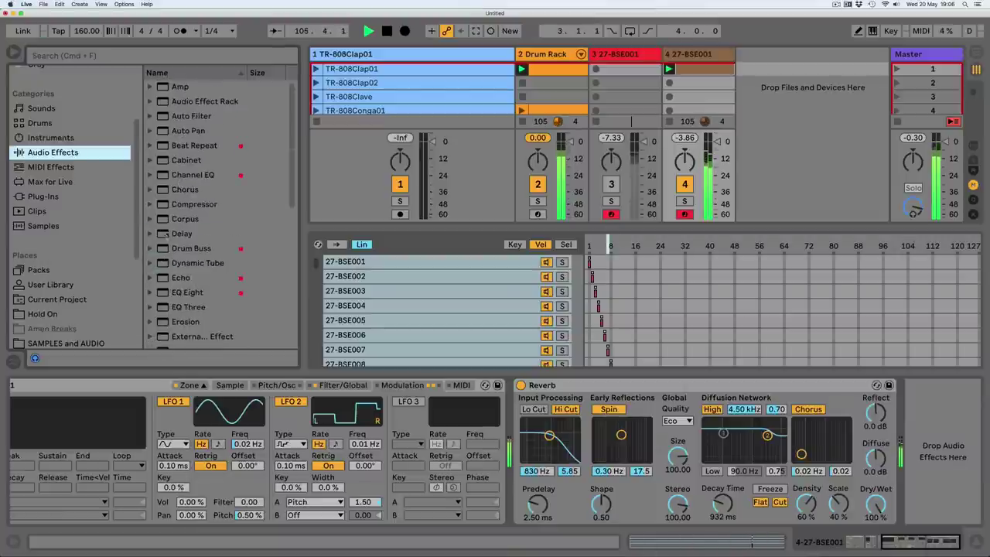
drag(182, 233, 517, 441)
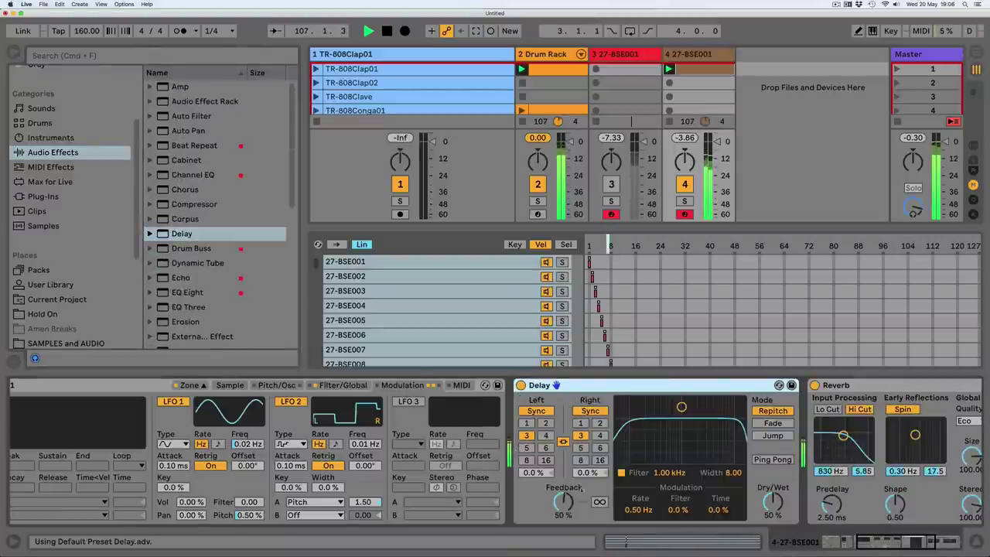
drag(564, 501, 564, 496)
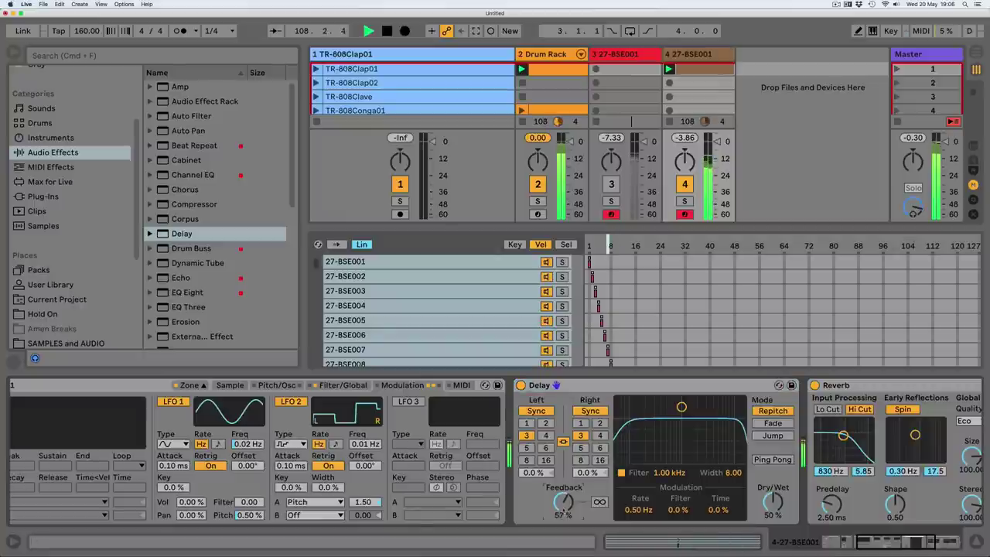
Unmute track 3 and raise the Drum Rack's Probability macro to 127.
drag(851, 547, 836, 548)
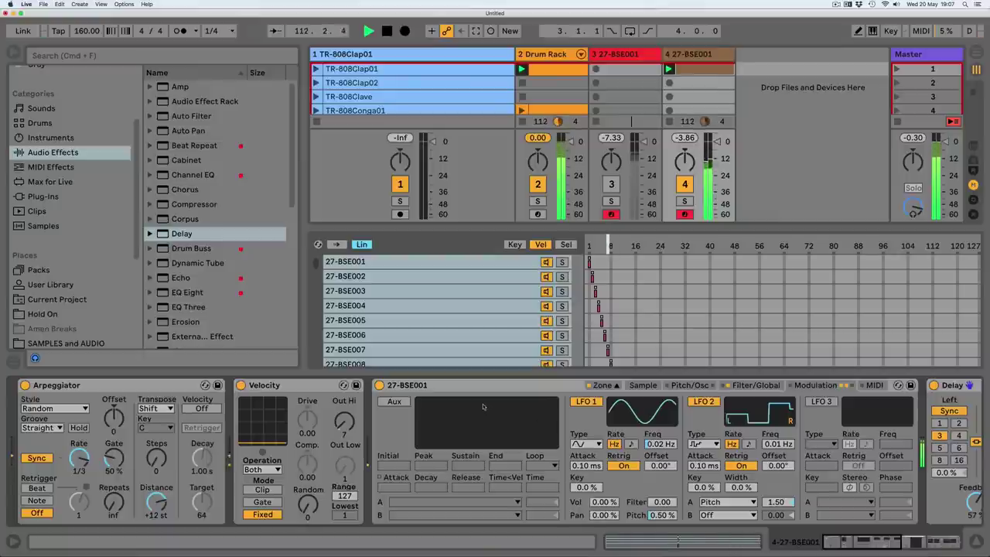
click(613, 54)
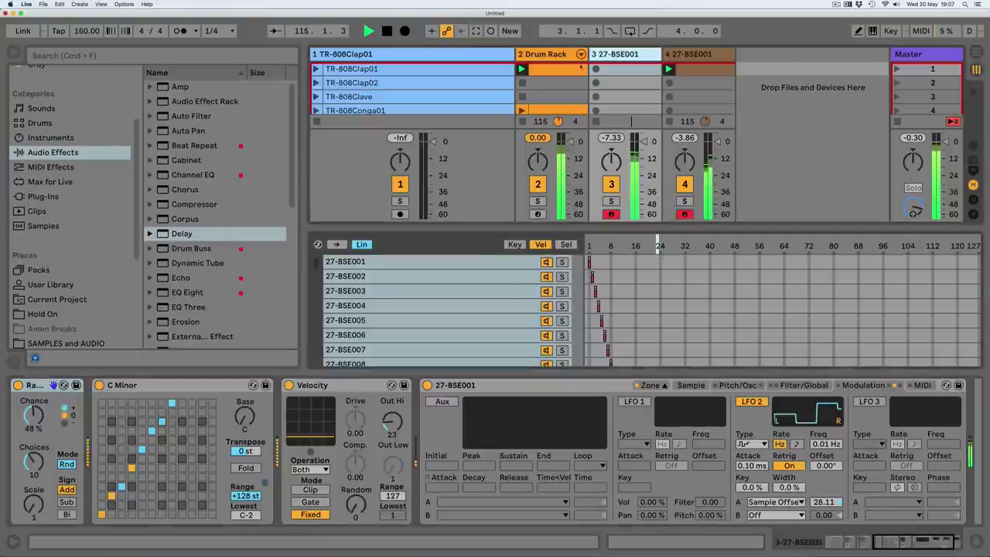
click(550, 68)
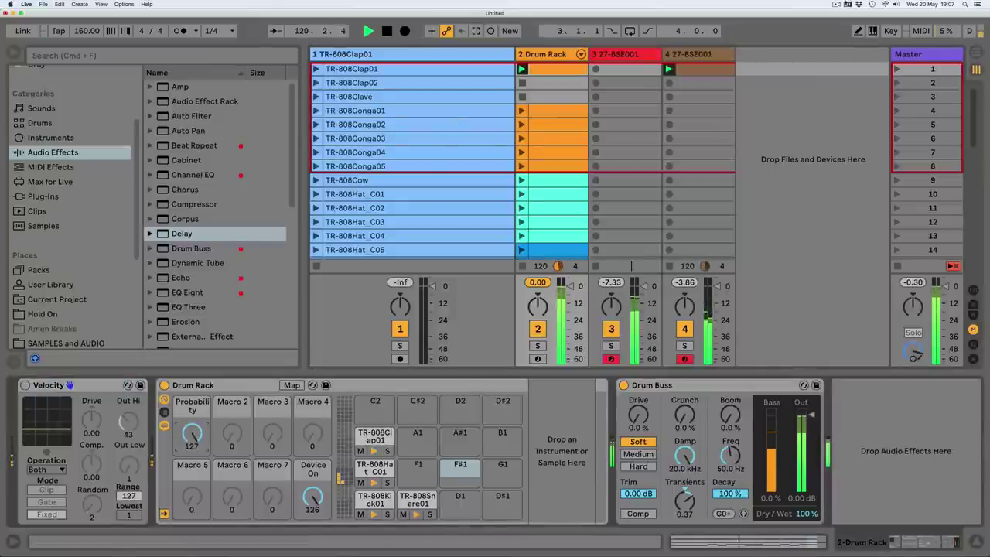
click(836, 5)
click(774, 129)
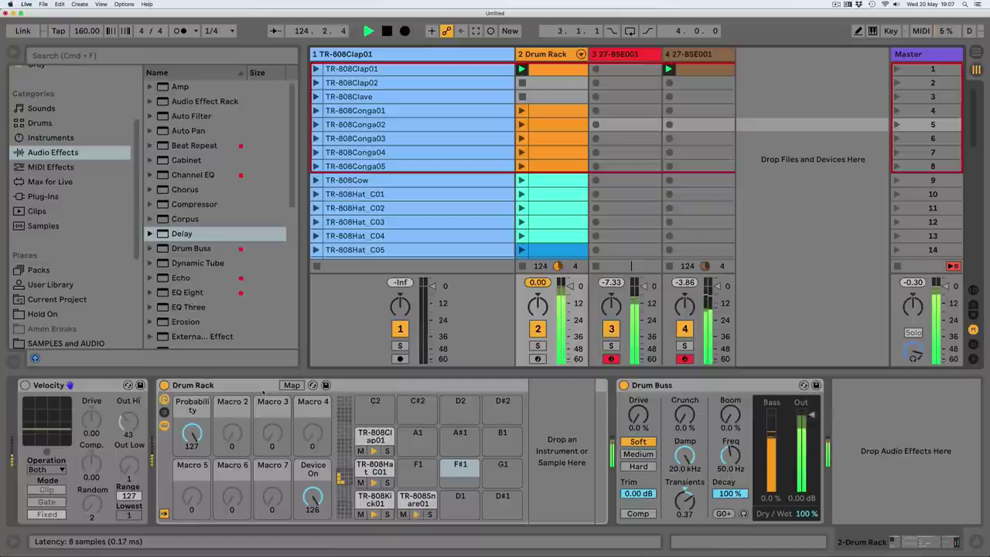
Stop playback, set the song tempo to 112 BPM, and restart playback.
key(space)
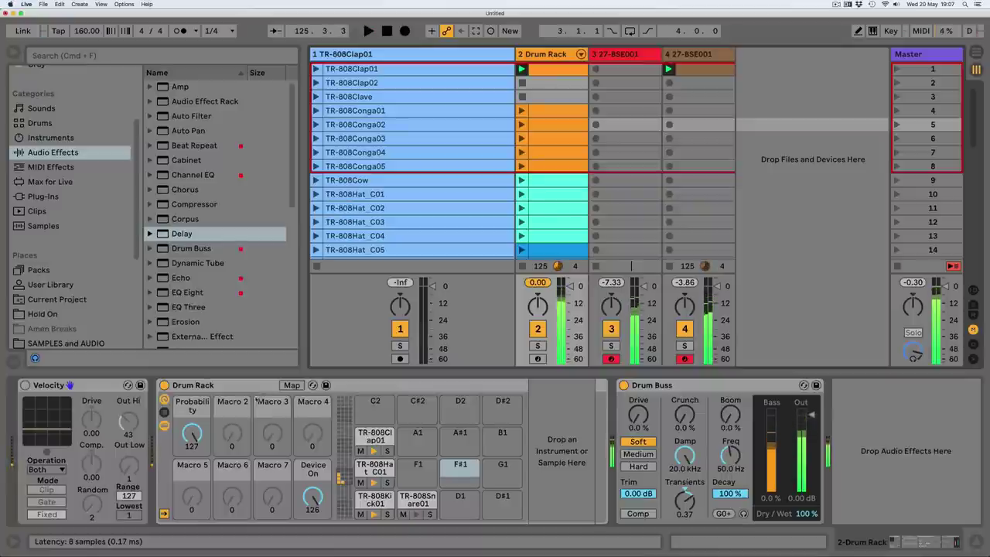
click(87, 31)
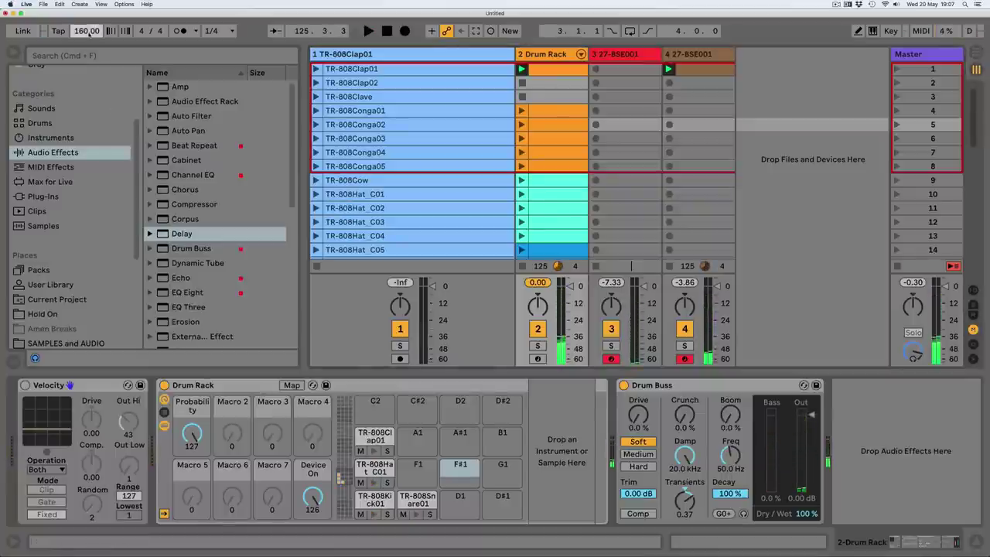
text(120)
key(Return)
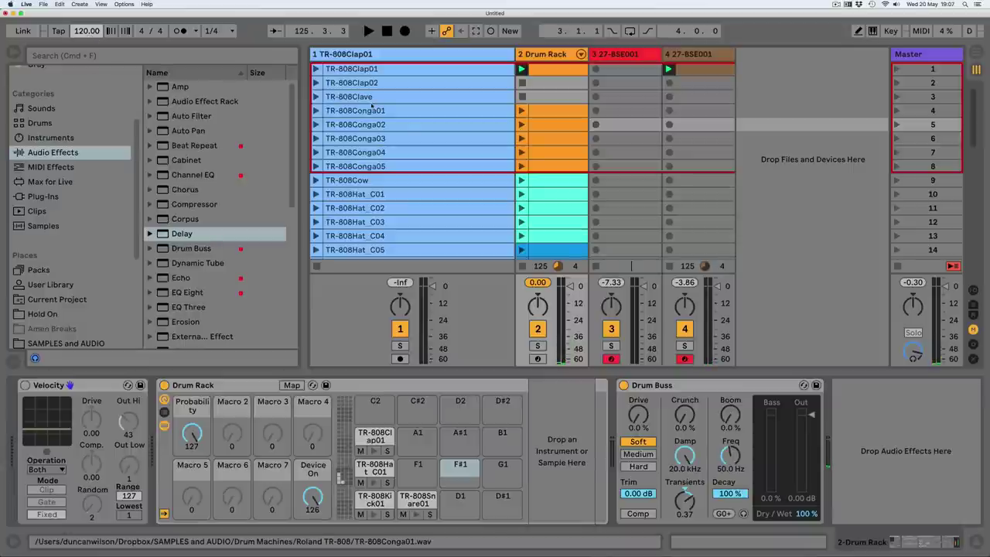
text(112)
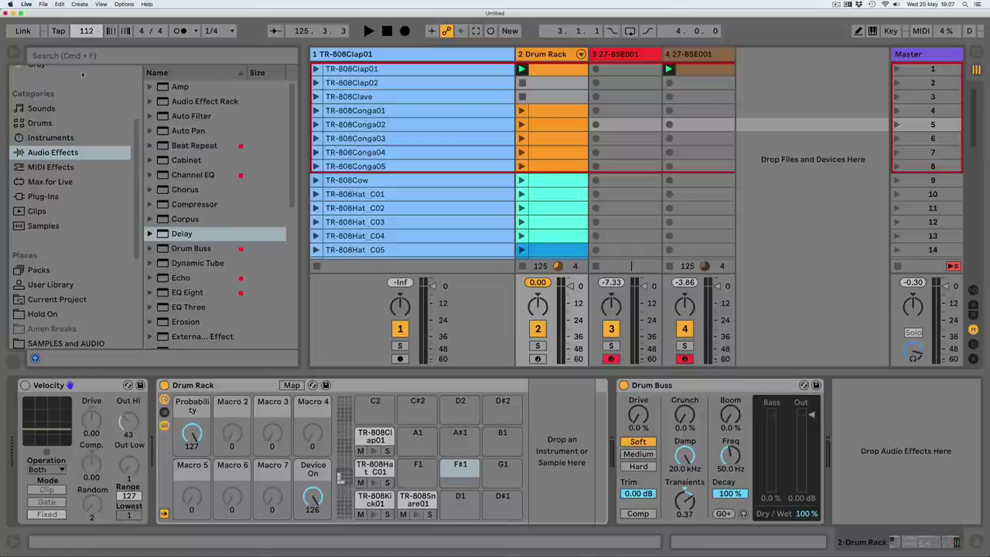
key(space)
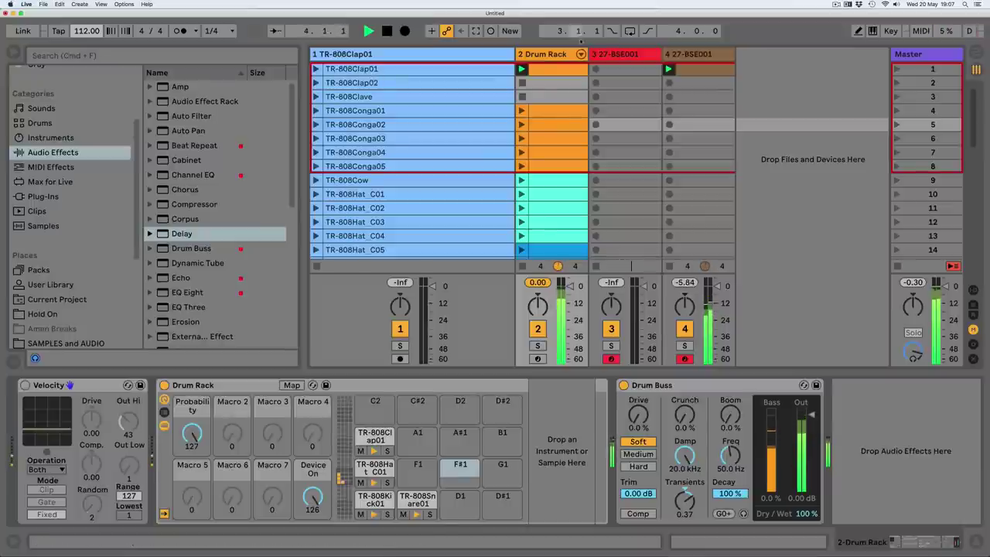
Examine track 3's device chain back to its first Arpeggiator, and stop playback.
click(619, 54)
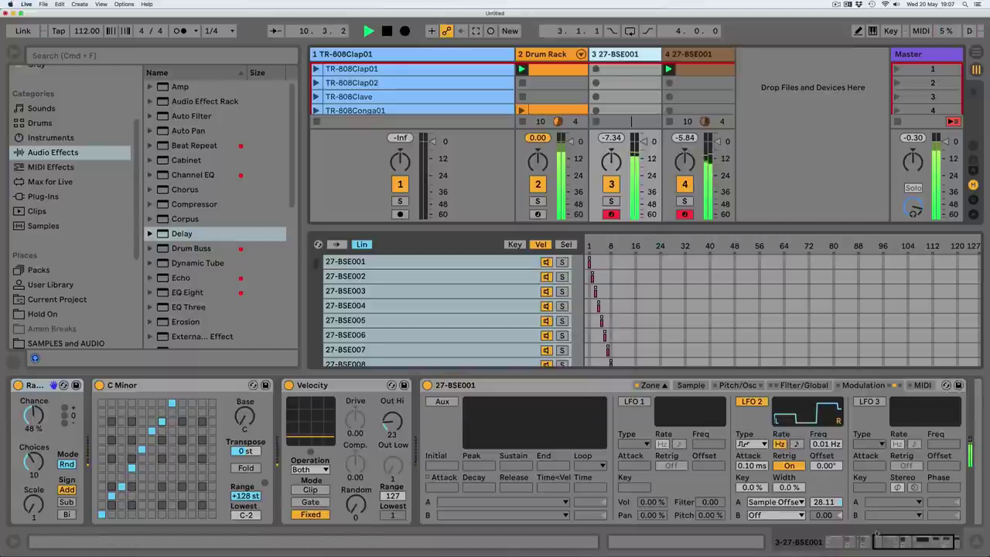
click(849, 542)
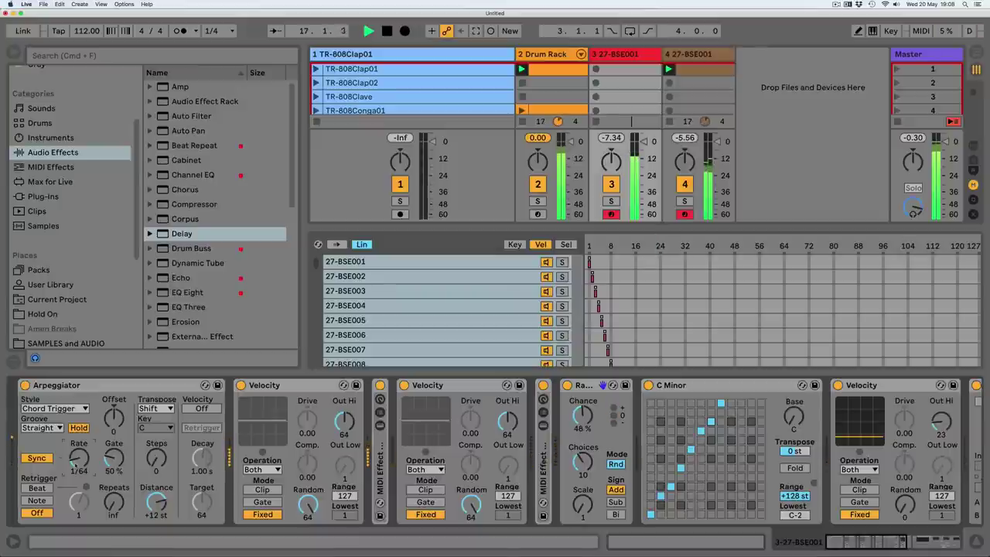
key(space)
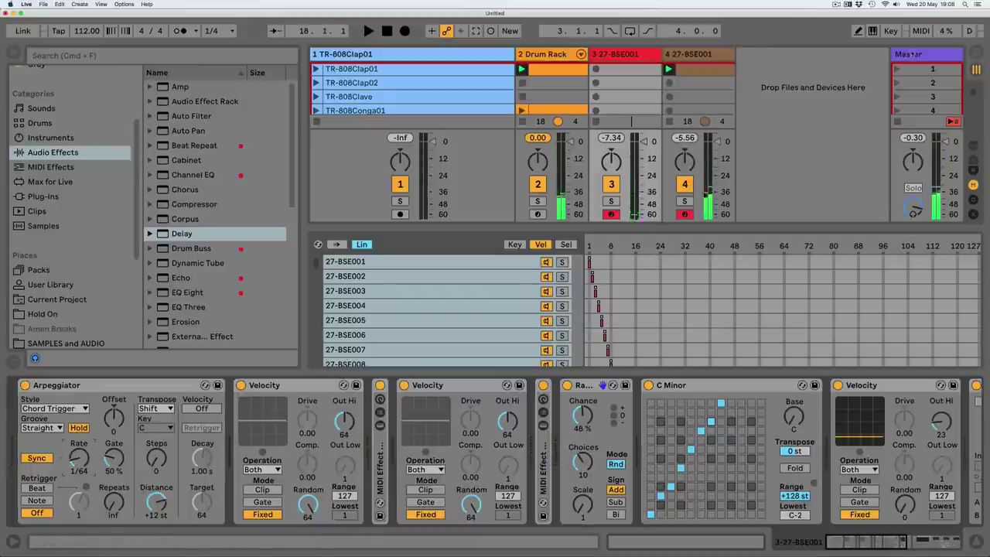
Insert a Pedal effect before the Limiter on the Master track and start playback.
click(907, 55)
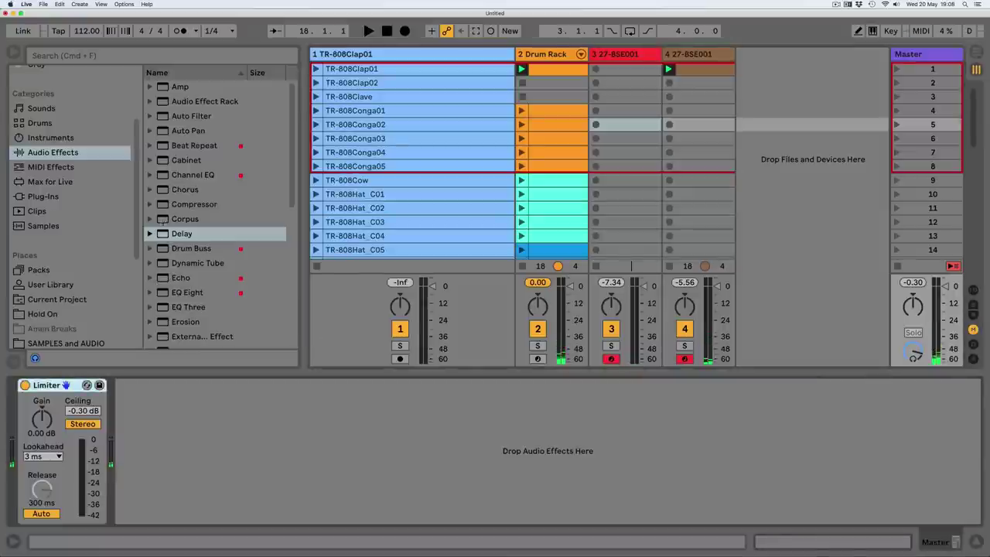
scroll(179, 187, down, 10)
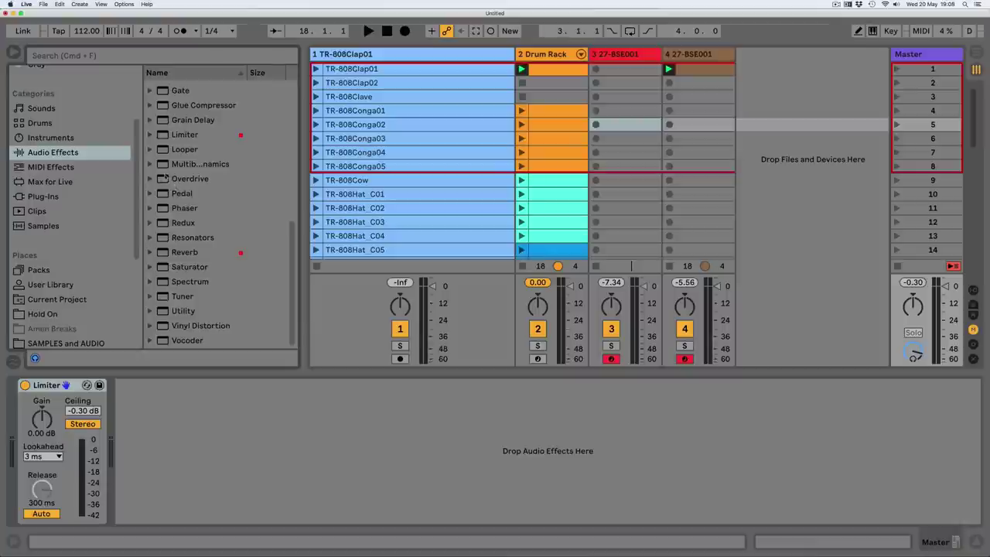
drag(174, 192, 35, 424)
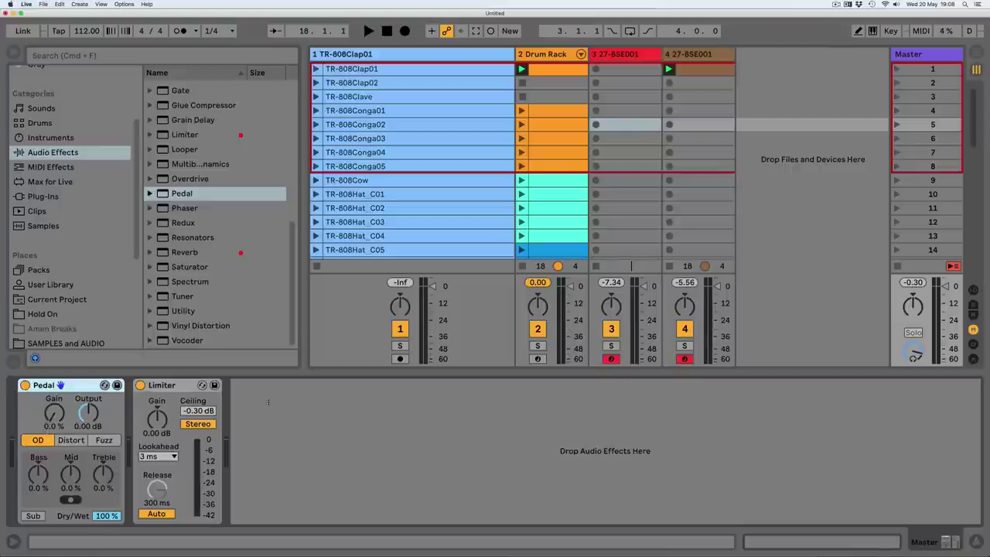
key(space)
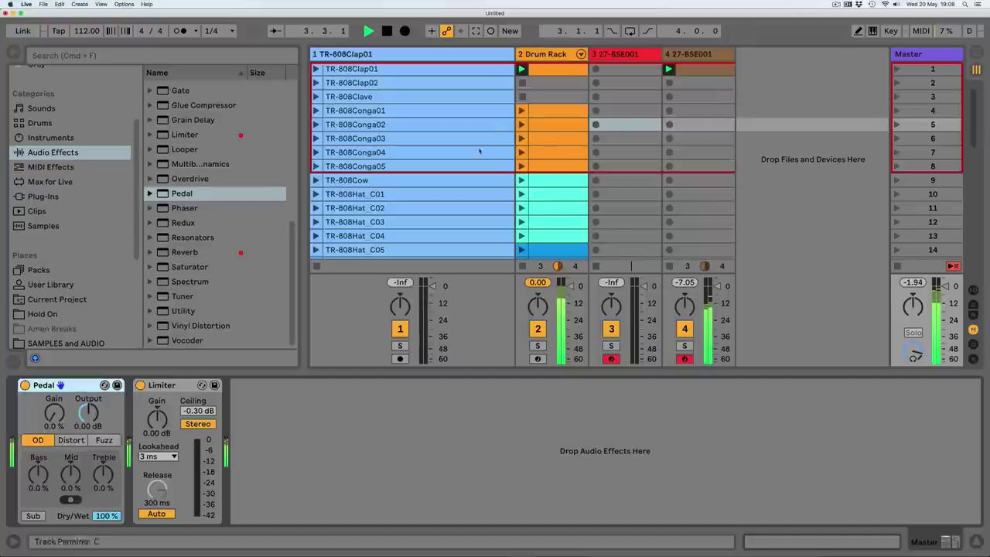
Set track 4's Reverb to 67% Dry/Wet with a 1.17 s decay time, and lower the track's volume.
click(696, 53)
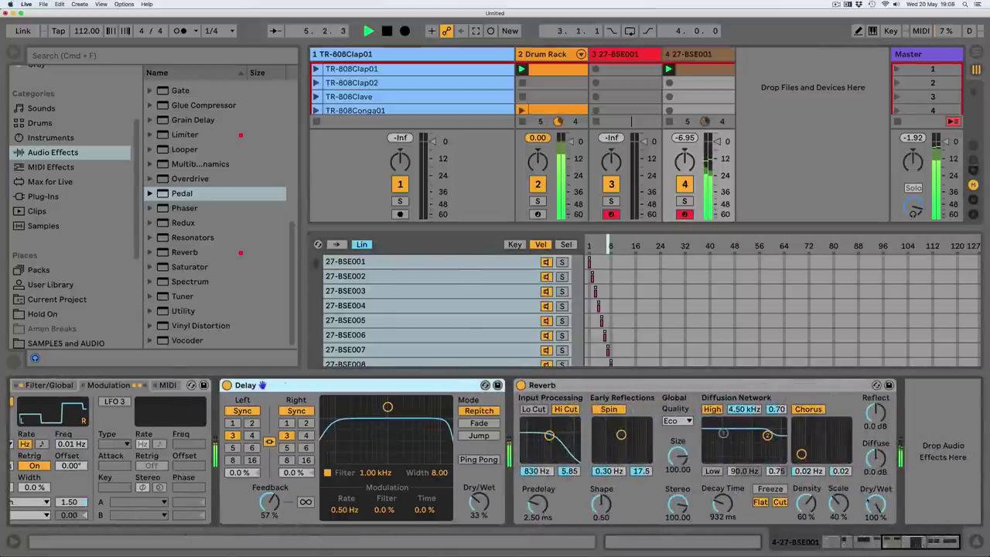
drag(876, 505, 875, 532)
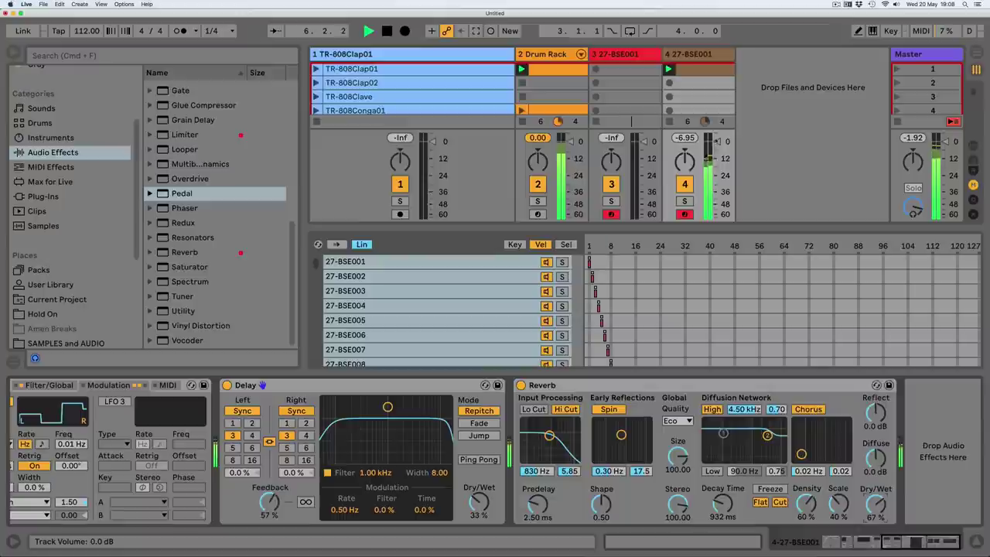
drag(717, 141, 718, 165)
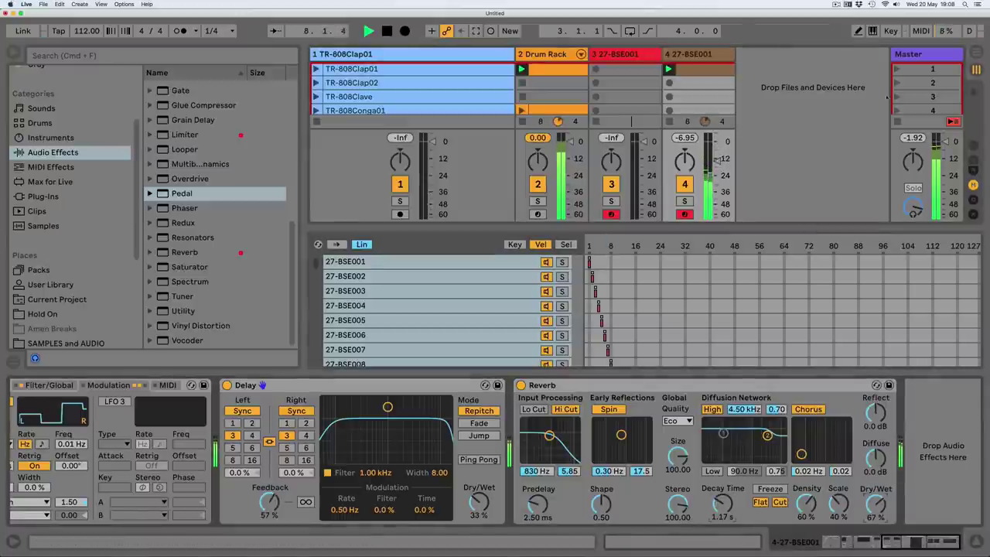
Raise the Treble of the Pedal on the Master track.
click(917, 53)
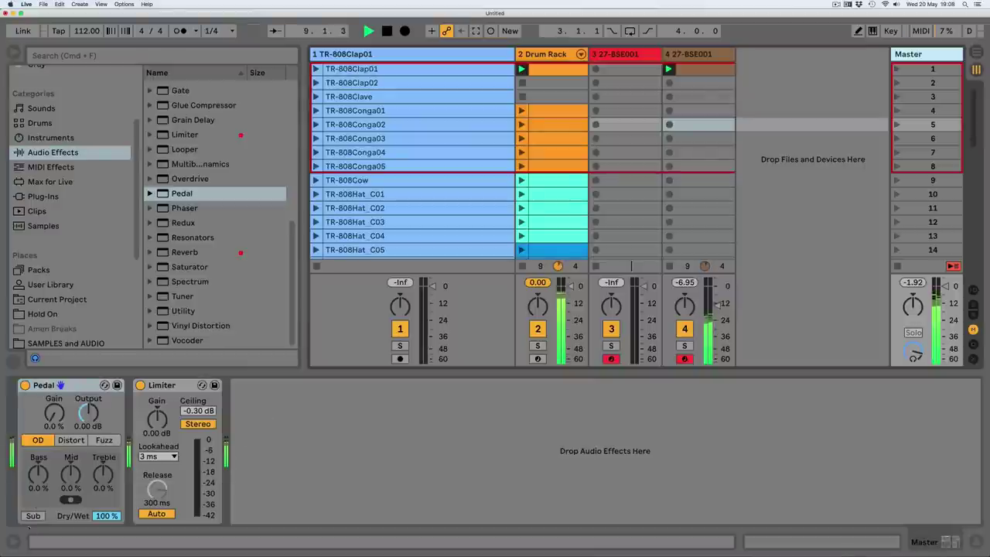
drag(104, 474, 104, 462)
Examine the device chain of the Drum Rack's TR-808Clap01 pad, including its Probability Rack and Reverb.
click(543, 57)
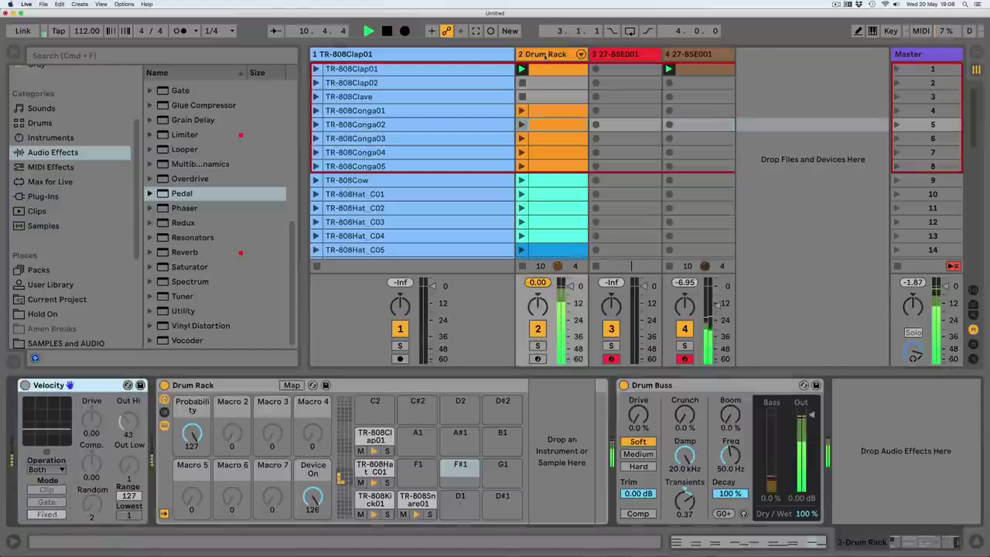
click(373, 438)
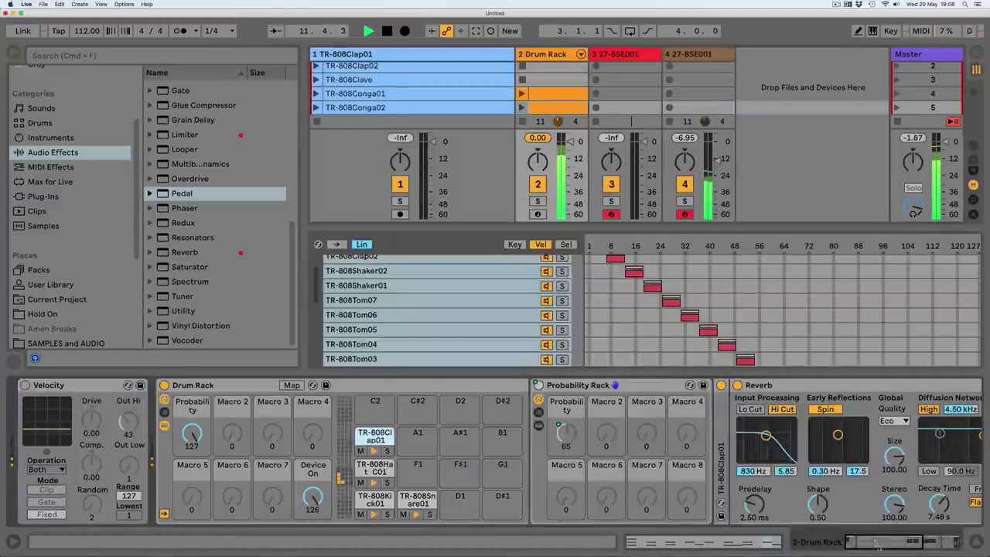
scroll(374, 438, right, 10)
scroll(373, 438, left, 4)
scroll(374, 437, left, 5)
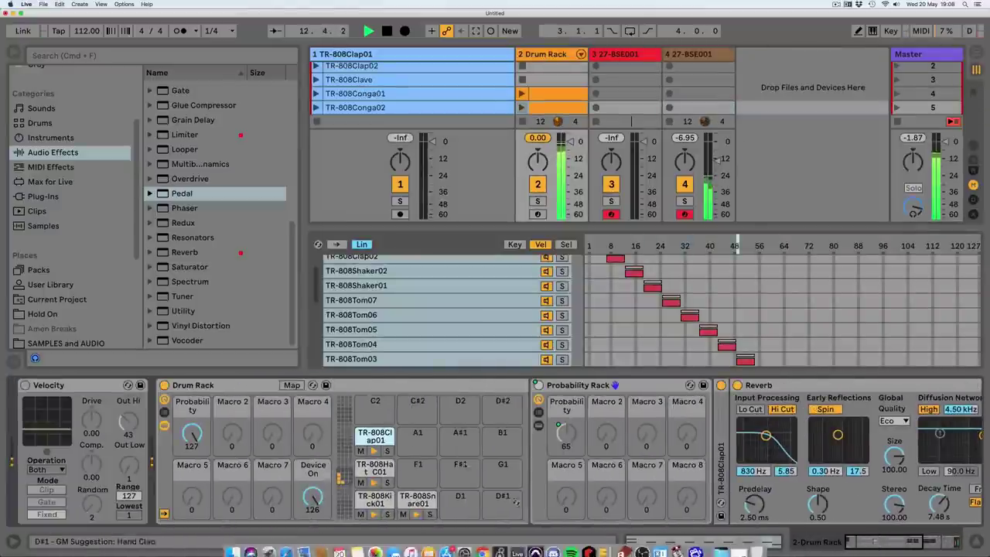
Shorten the TR-808Hat_C01 pad's Sampler volume envelope to a 73.5 ms decay and 225 ms release.
double_click(371, 471)
double_click(371, 470)
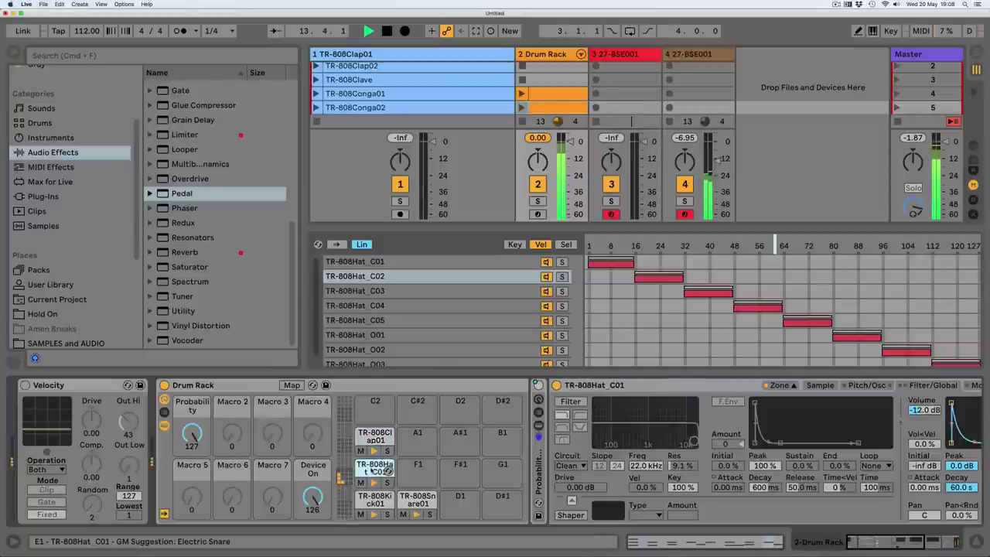
scroll(496, 495, right, 6)
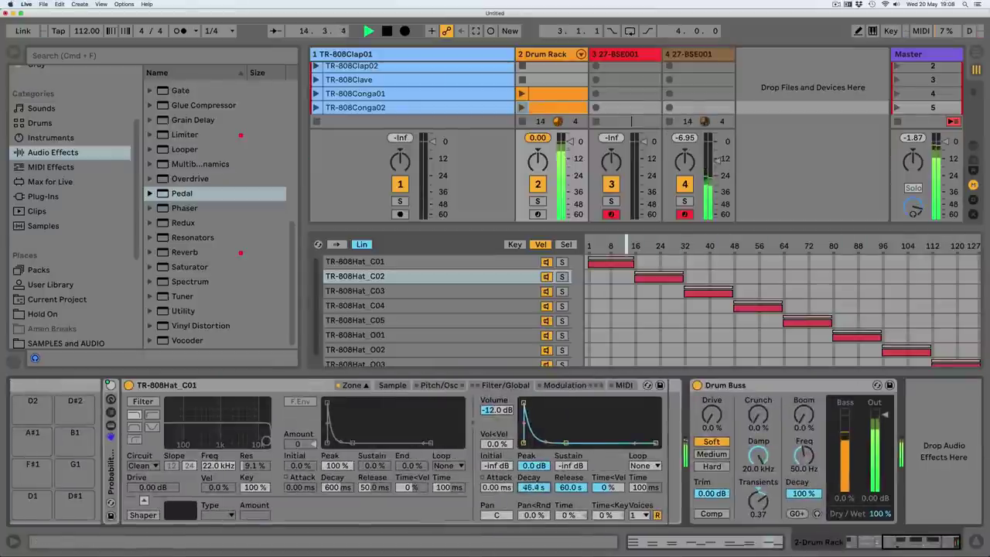
drag(533, 488, 533, 544)
drag(571, 488, 571, 534)
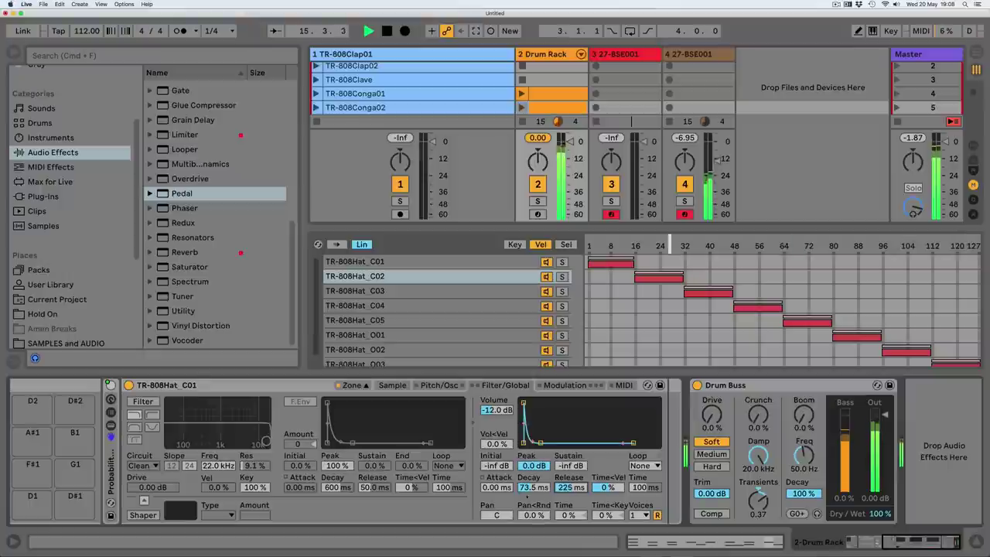
Lengthen the decay of the TR-808Hat_C01 pad's Sampler volume envelope to 159 ms.
drag(534, 488, 534, 473)
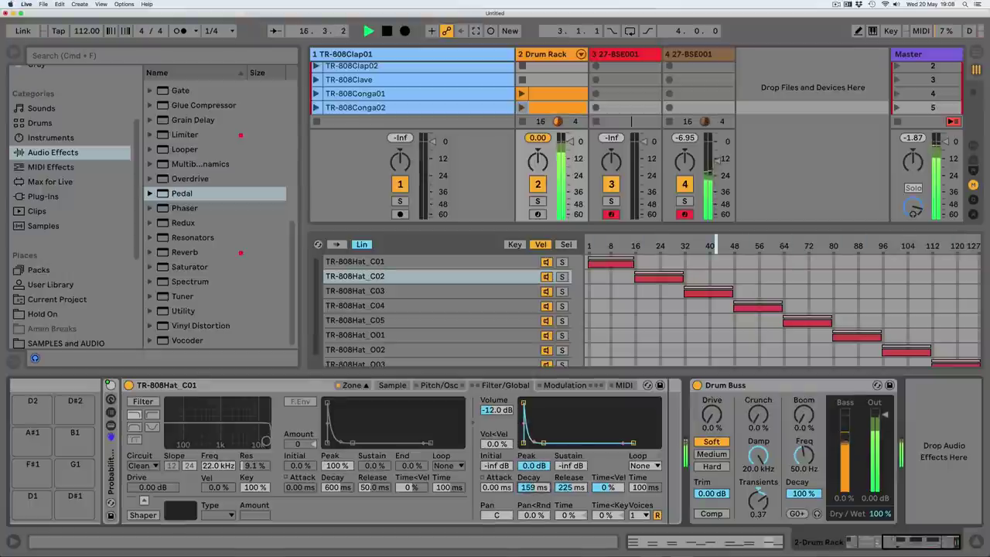
Deactivate the Arpeggiator at the start of track 3's device chain.
click(624, 54)
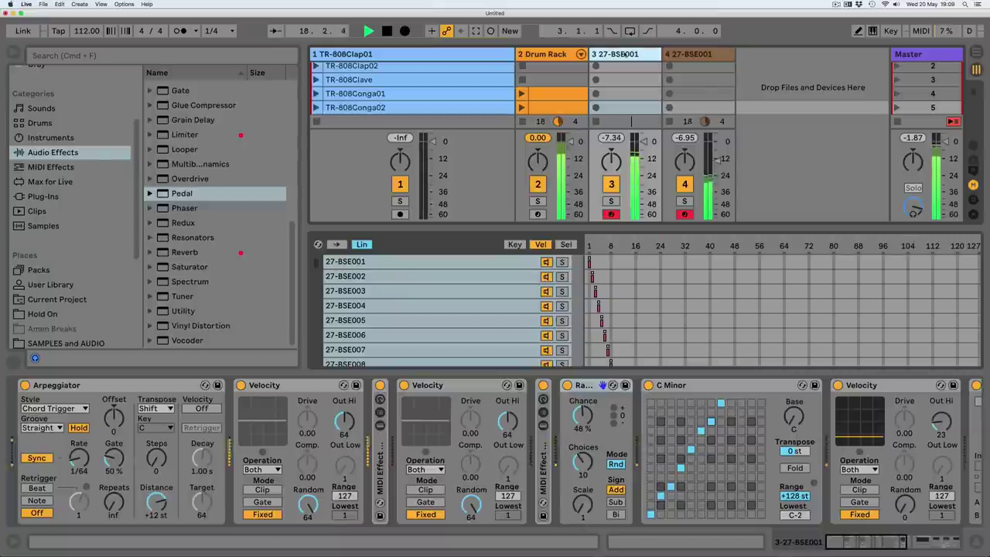
click(602, 385)
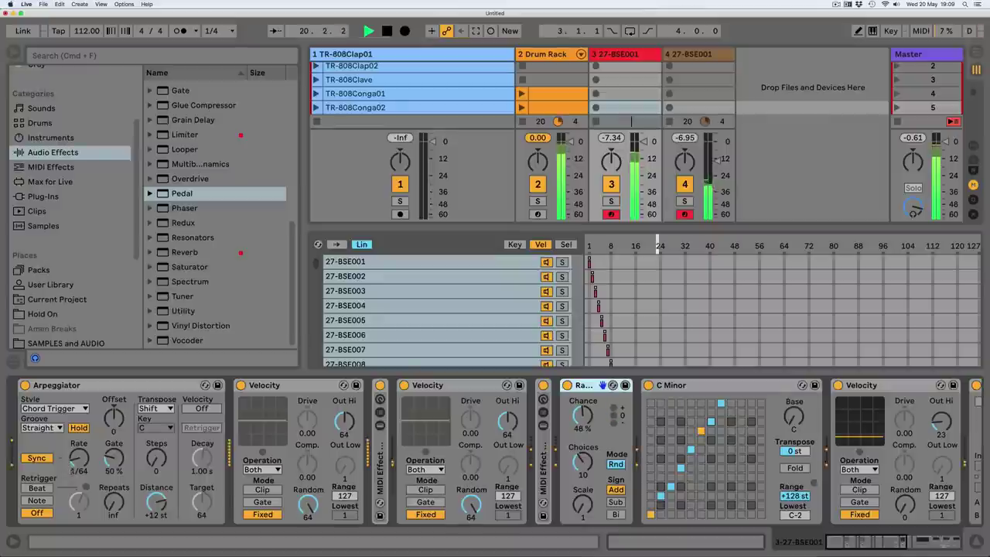
click(24, 385)
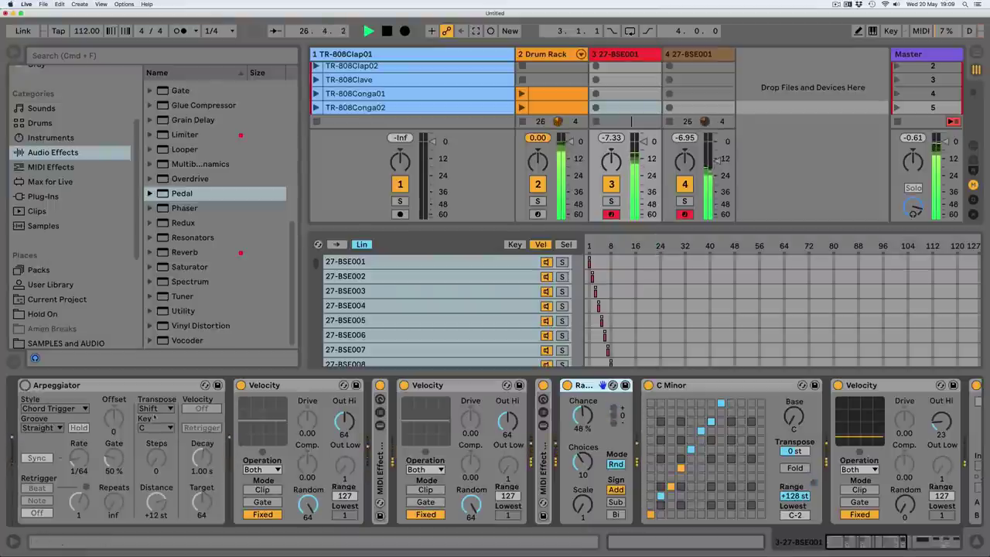
Try the Master track's Pedal with Bass at -100%, Output at -3.81 dB, and the Distort and OD modes.
click(910, 54)
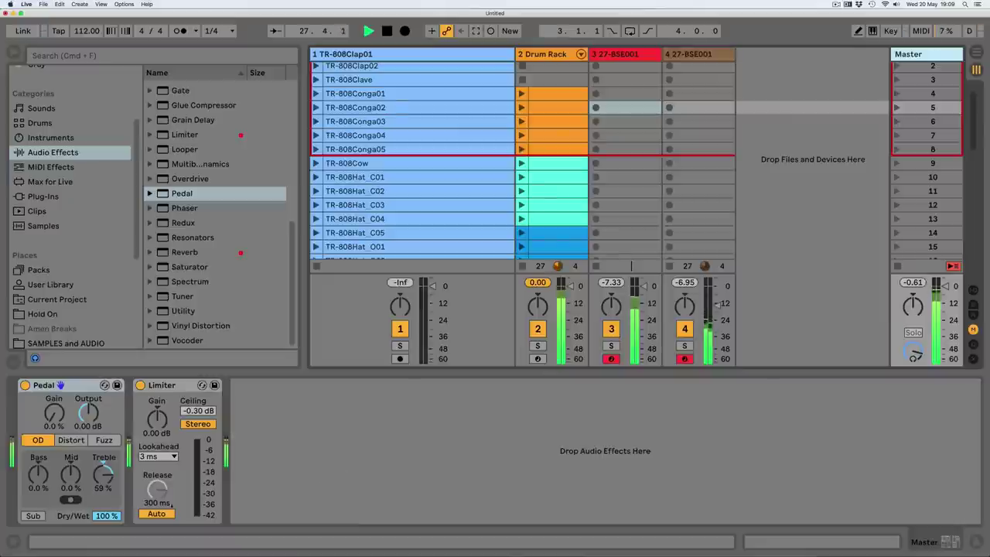
drag(38, 475, 38, 529)
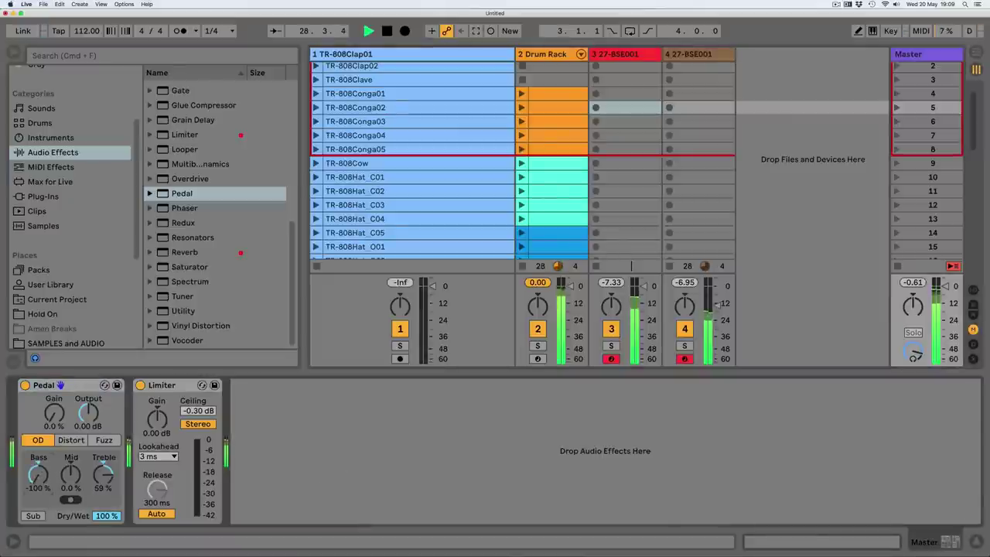
click(70, 440)
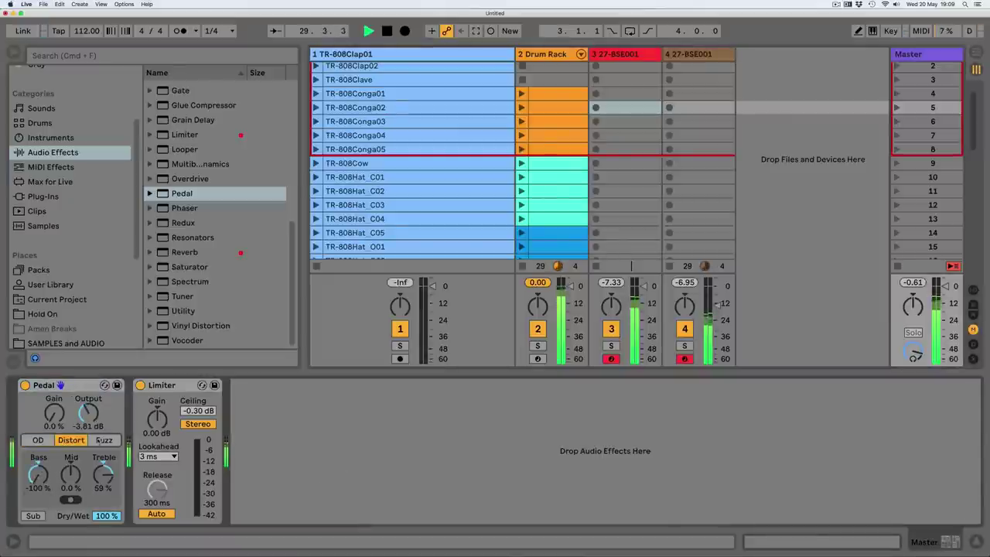
click(37, 440)
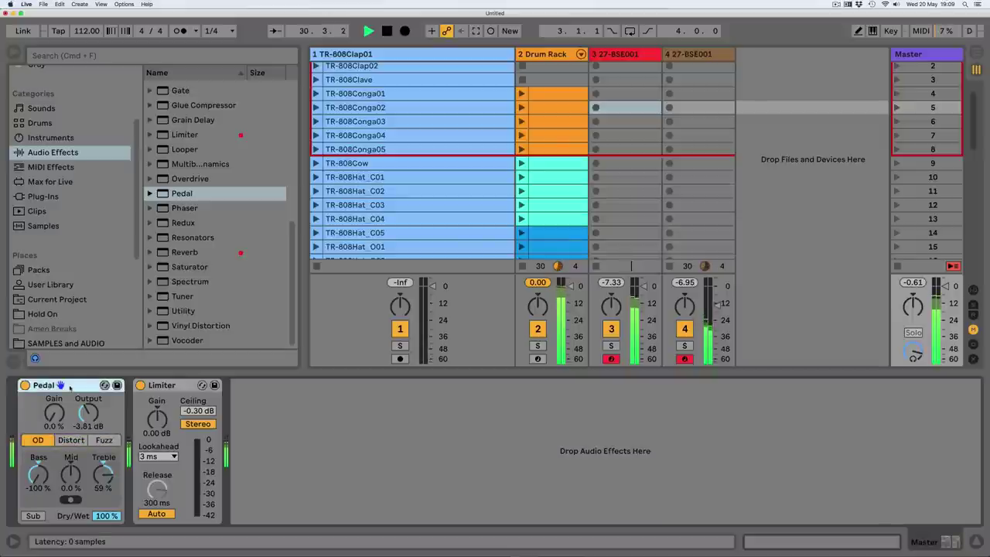
Replace the Master track's Pedal with an Overdrive before the Limiter, using 12% Drive and a 1.80 kHz filter with a 5.28 bandwidth.
key(Delete)
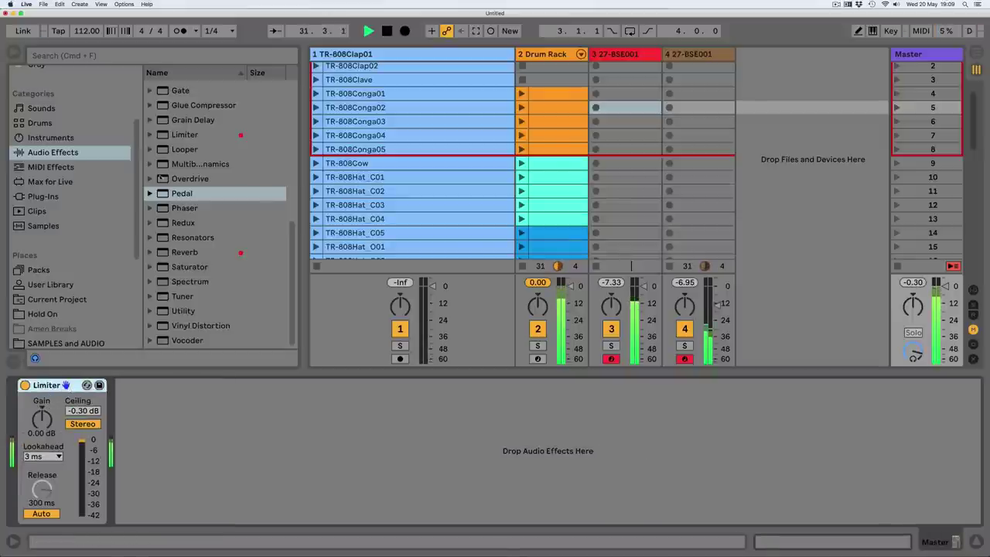
drag(164, 179, 63, 396)
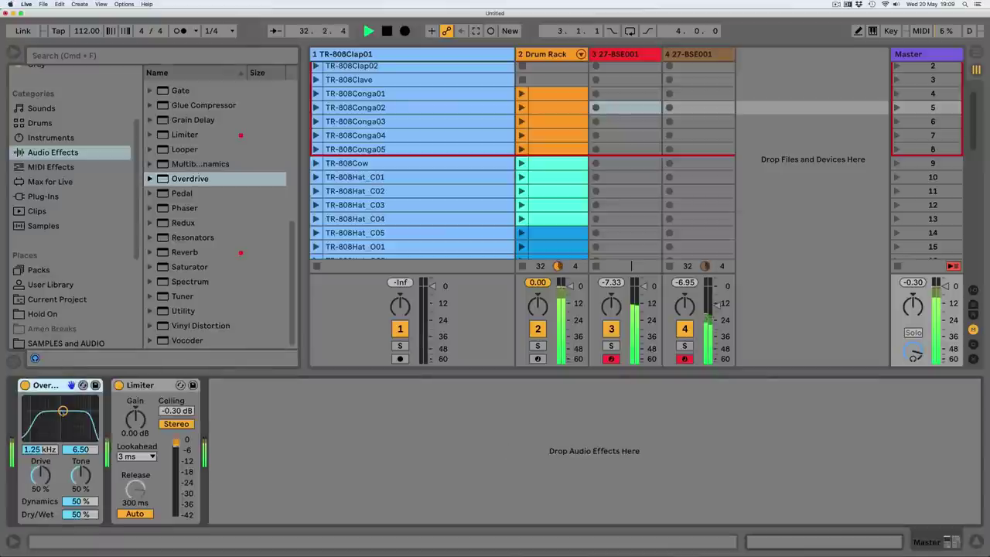
drag(41, 475, 40, 504)
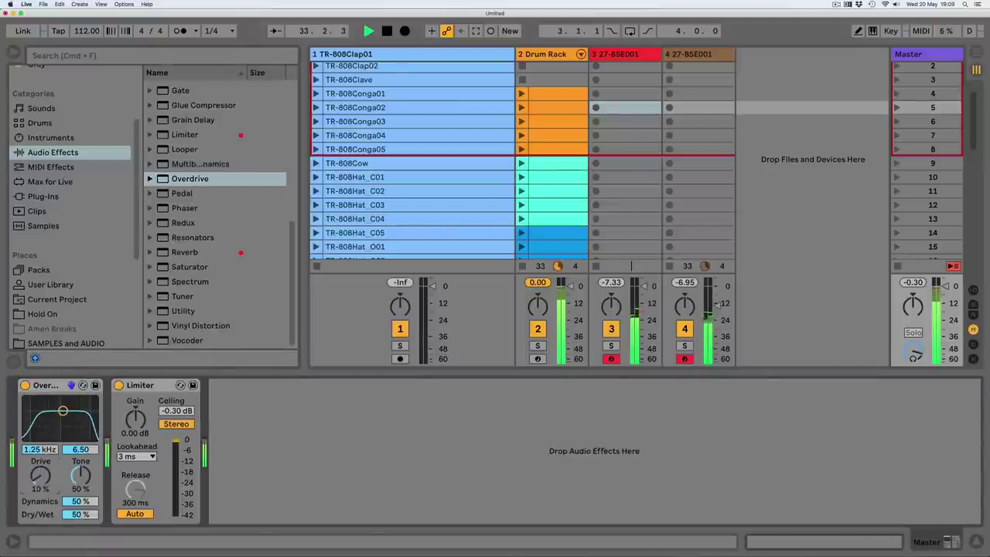
drag(64, 410, 66, 416)
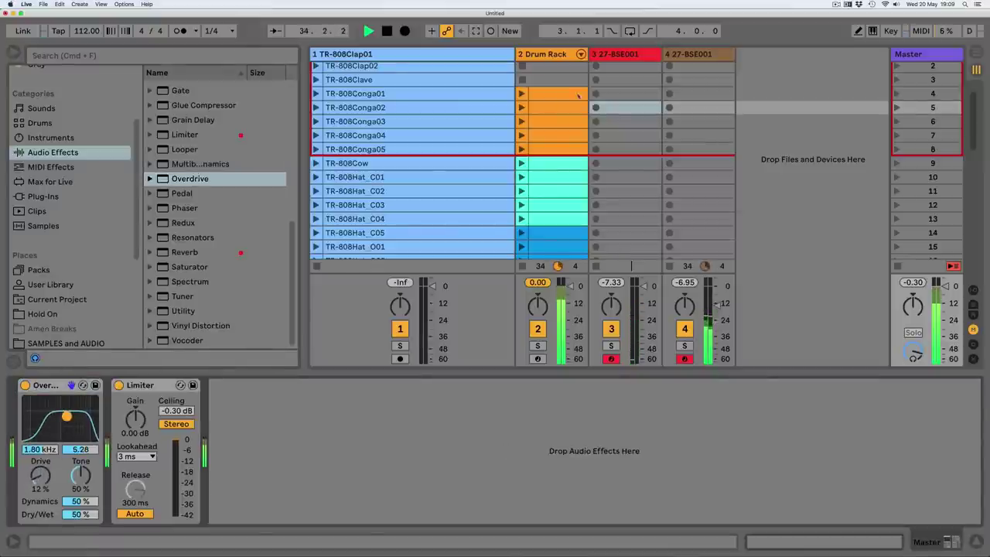
Show the device chain of track 3.
click(627, 53)
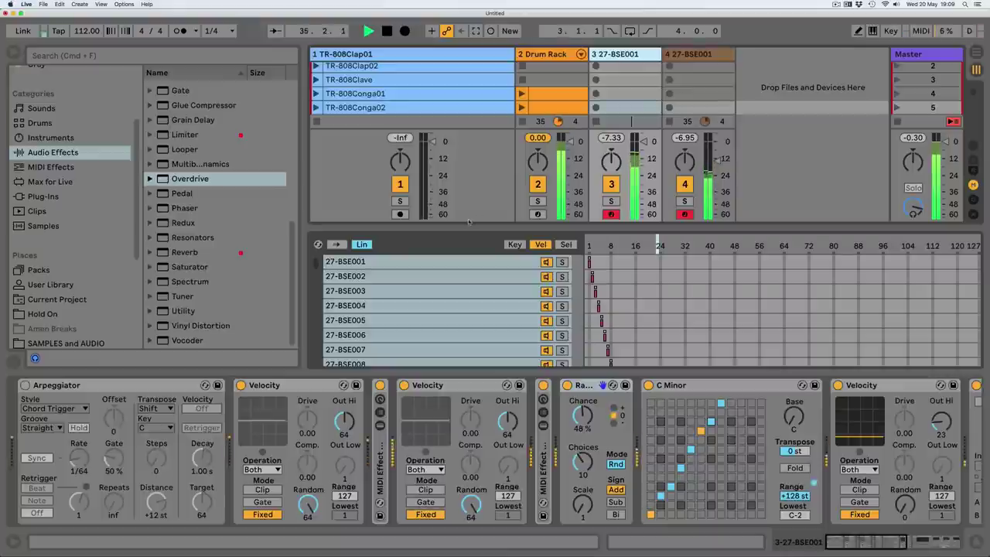